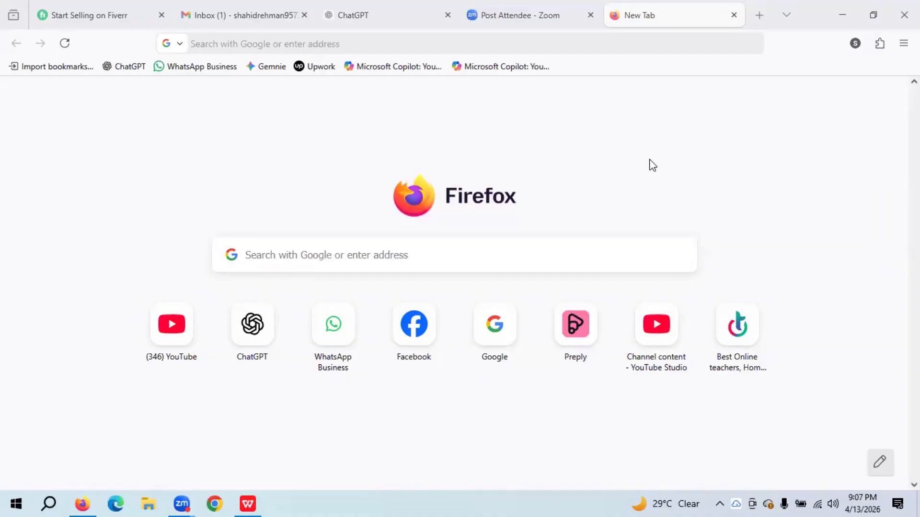
- Search Google for 'Fiverr' and open the Fiverr home page from the results
{"action": "left_click", "coordinate": [501, 339]}
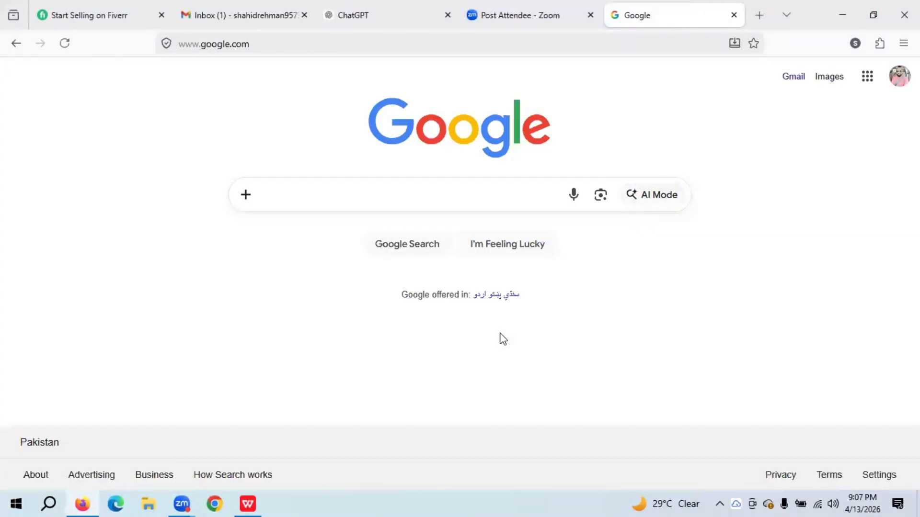
{"action": "type", "text": "Fivee"}
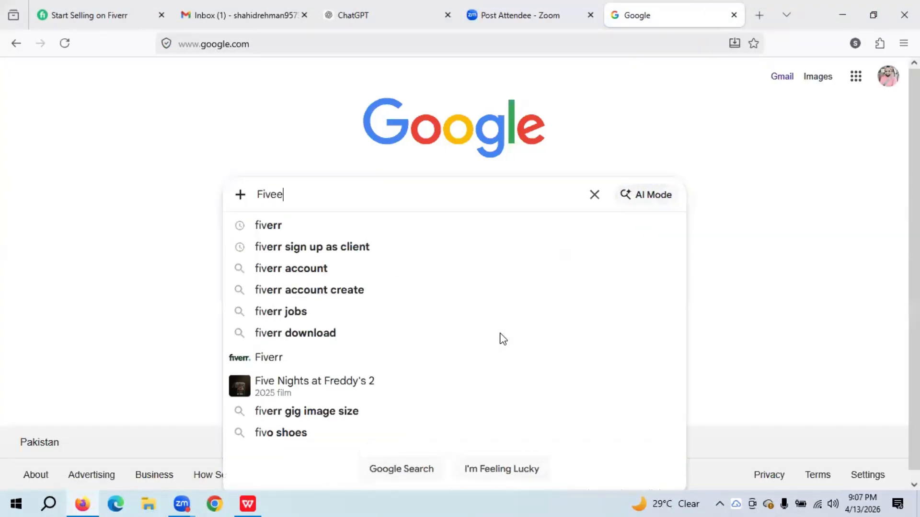
{"action": "key", "text": "BackSpace"}
{"action": "type", "text": "rr"}
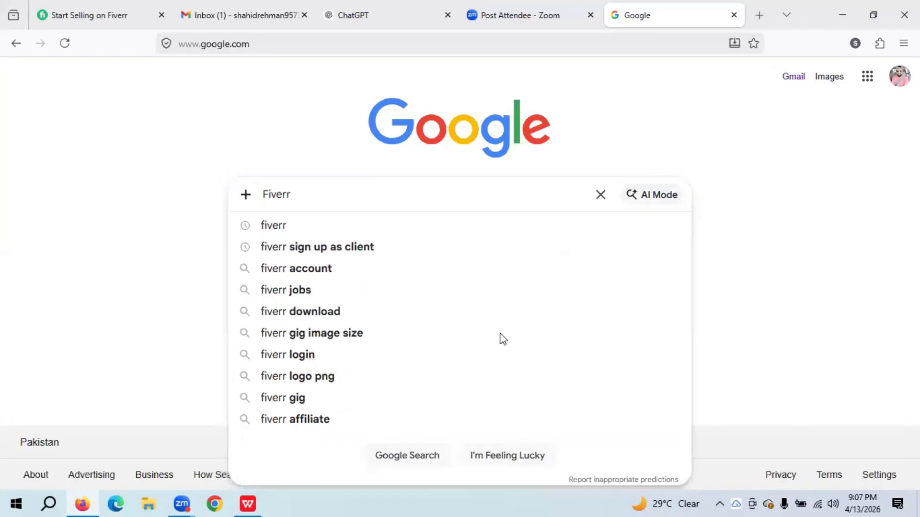
{"action": "key", "text": "Return"}
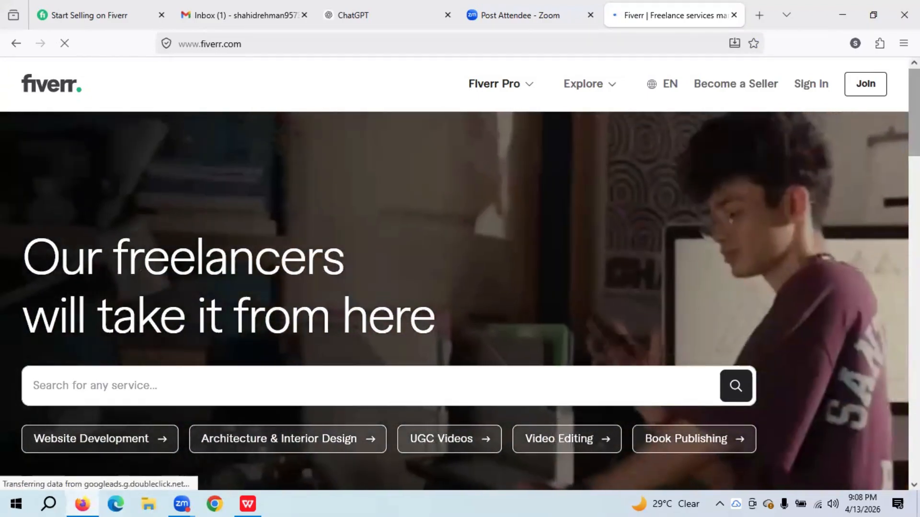
- Go to Become a Seller and open the 'Create a new account' sign-up dialog
{"action": "scroll", "coordinate": [272, 211], "scroll_direction": "down", "scroll_amount": 5}
{"action": "left_click_drag", "start_coordinate": [914, 162], "coordinate": [914, 103]}
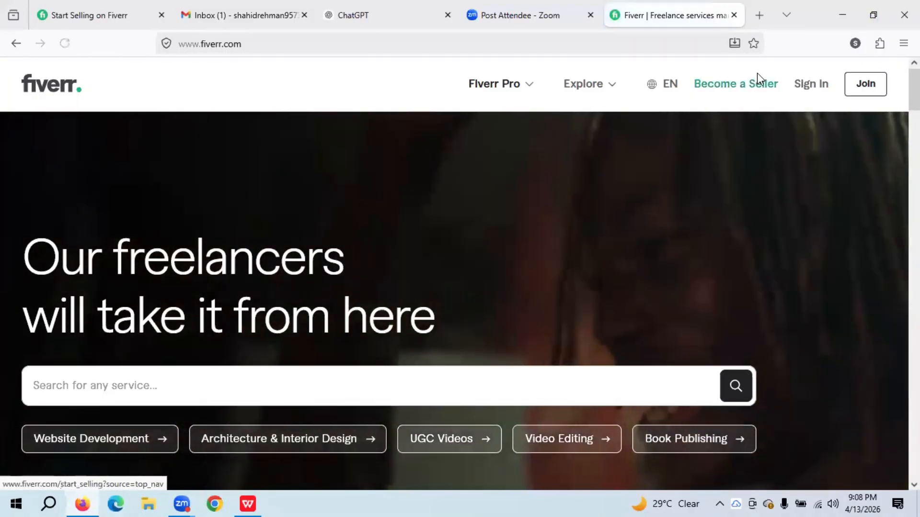
{"action": "left_click", "coordinate": [757, 82]}
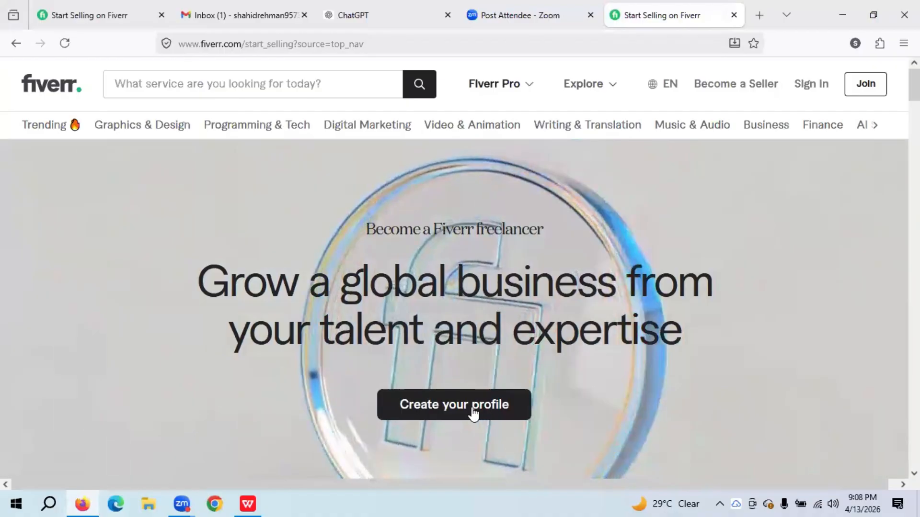
{"action": "left_click", "coordinate": [472, 407]}
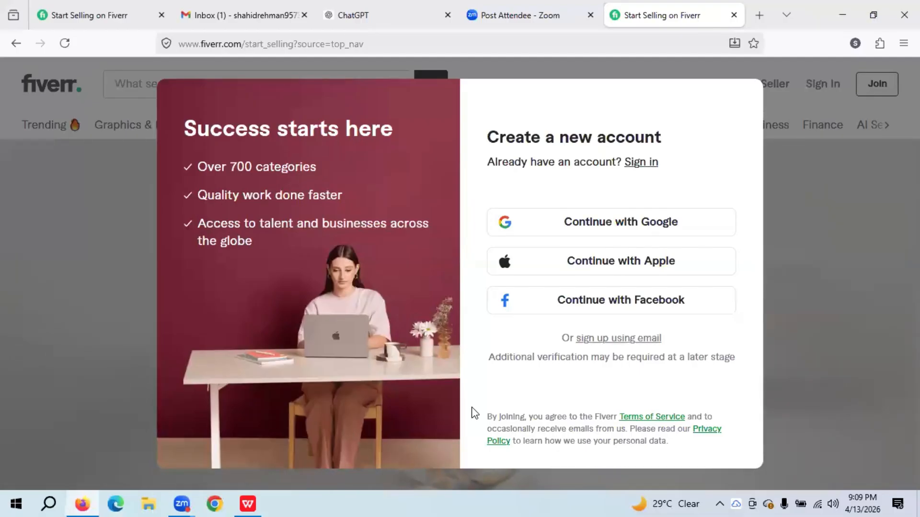
- Choose email sign-up and enter the Gmail account's e-mail address after checking it in Gmail
{"action": "left_click", "coordinate": [617, 341]}
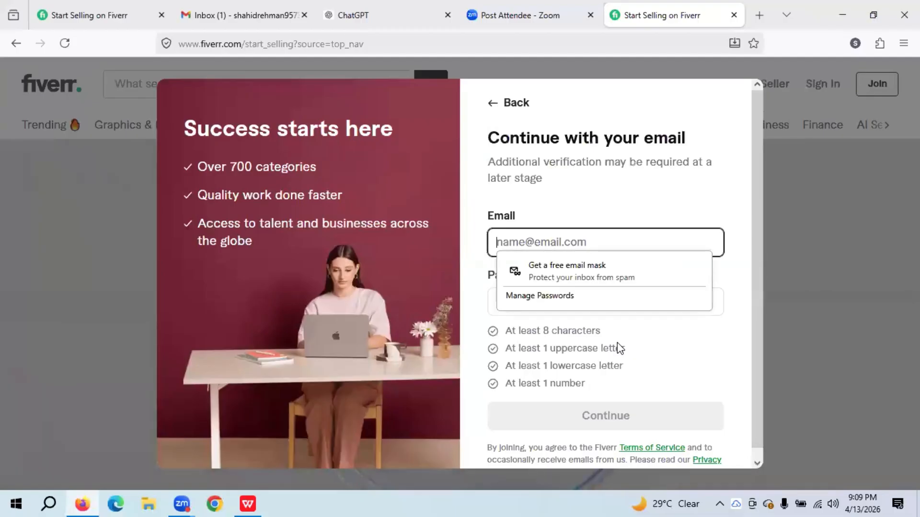
{"action": "left_click", "coordinate": [538, 243]}
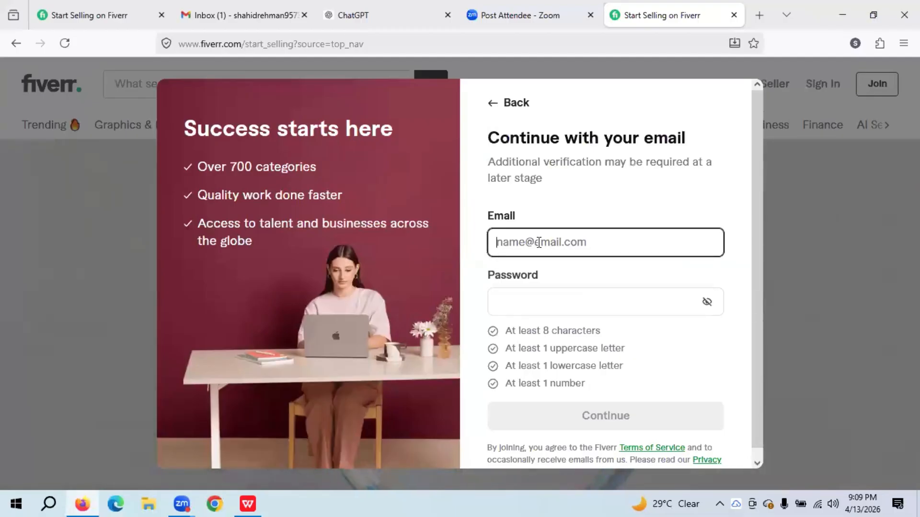
{"action": "left_click", "coordinate": [237, 9]}
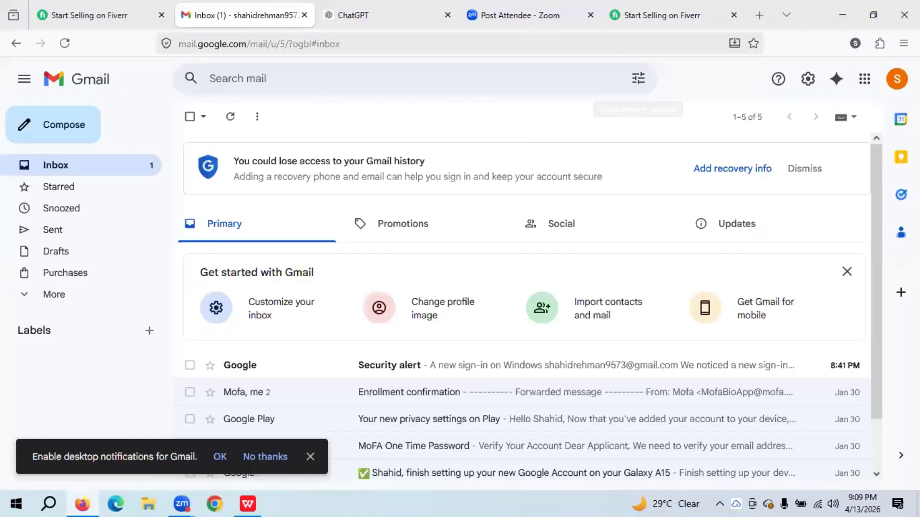
{"action": "left_click", "coordinate": [891, 82]}
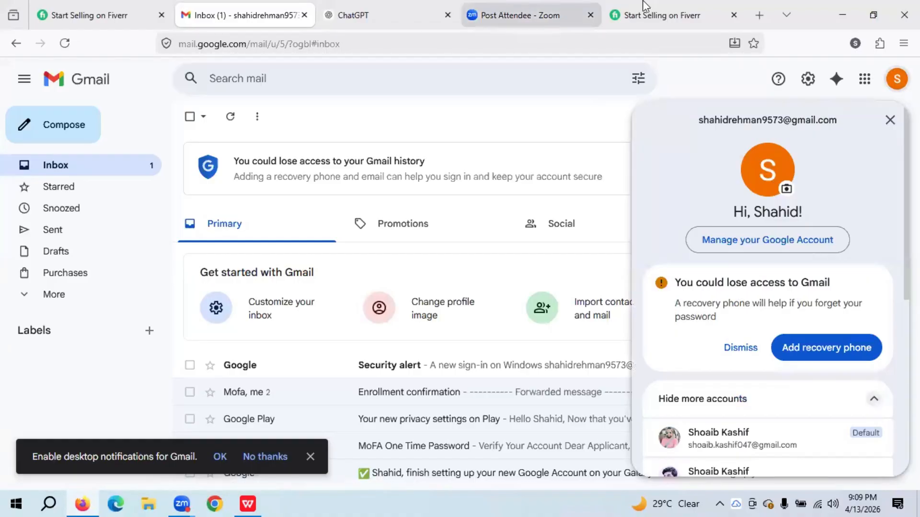
{"action": "left_click", "coordinate": [658, 7]}
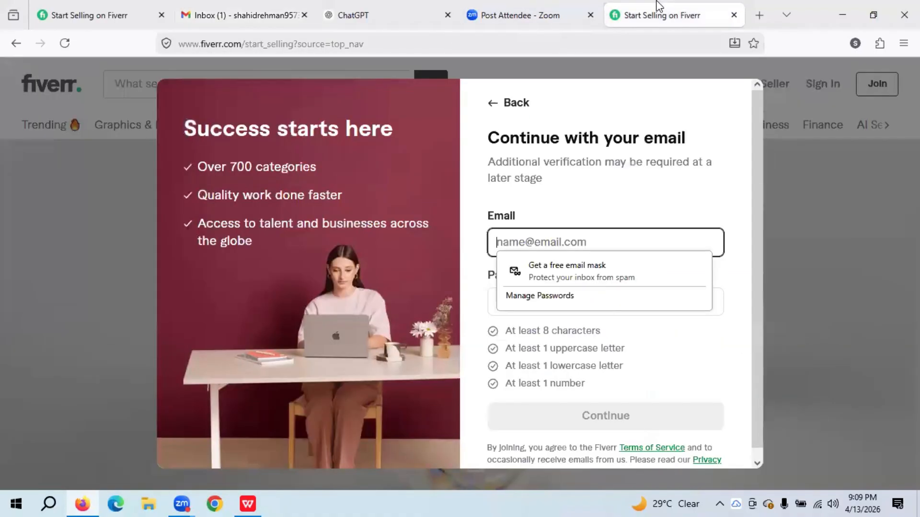
{"action": "left_click", "coordinate": [532, 243]}
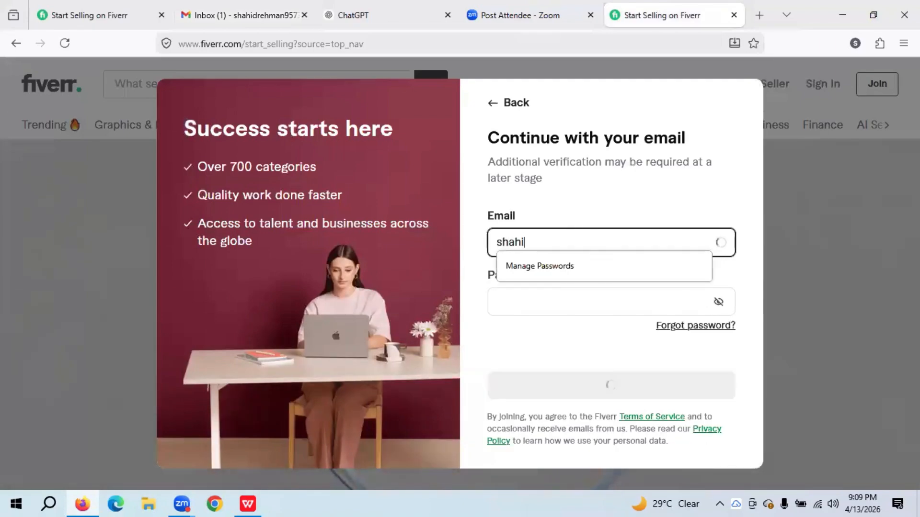
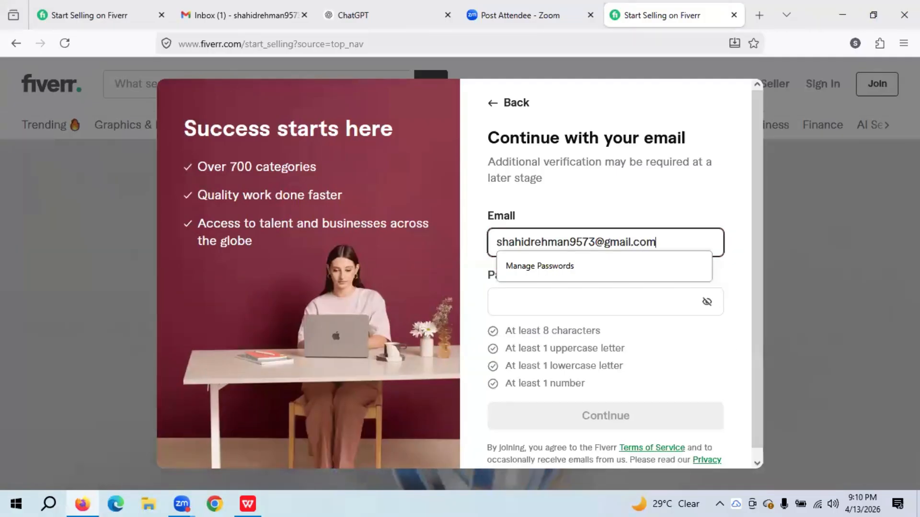
- Enter a password meeting all four rules, reveal it to verify, and continue
{"action": "left_click", "coordinate": [504, 307]}
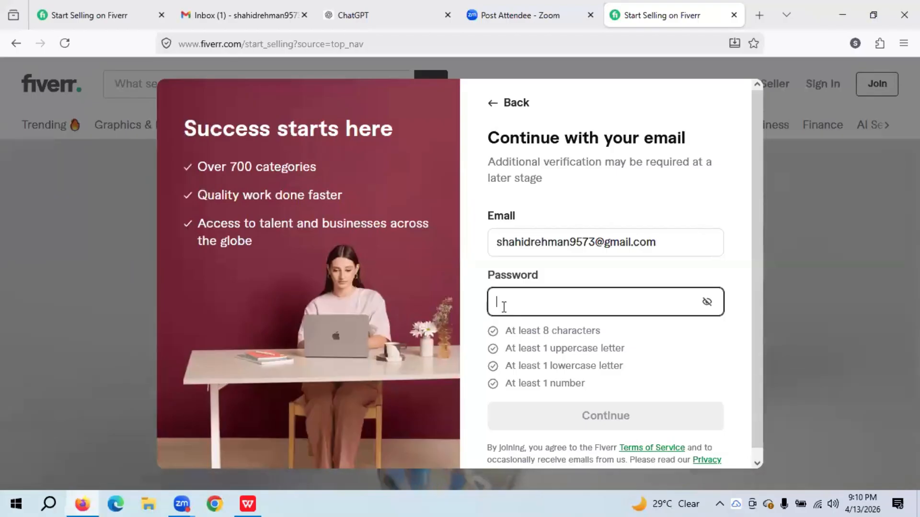
{"action": "type", "text": "●"}
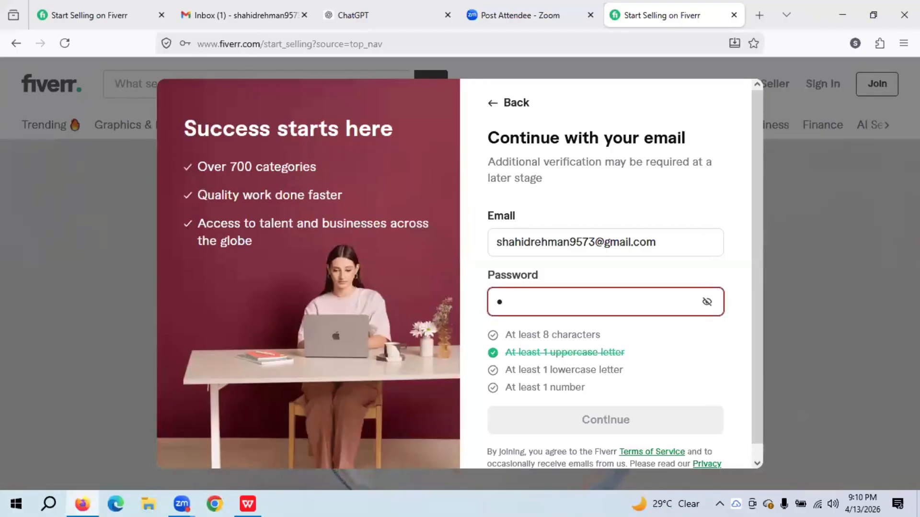
{"action": "type", "text": "●●●●●●●"}
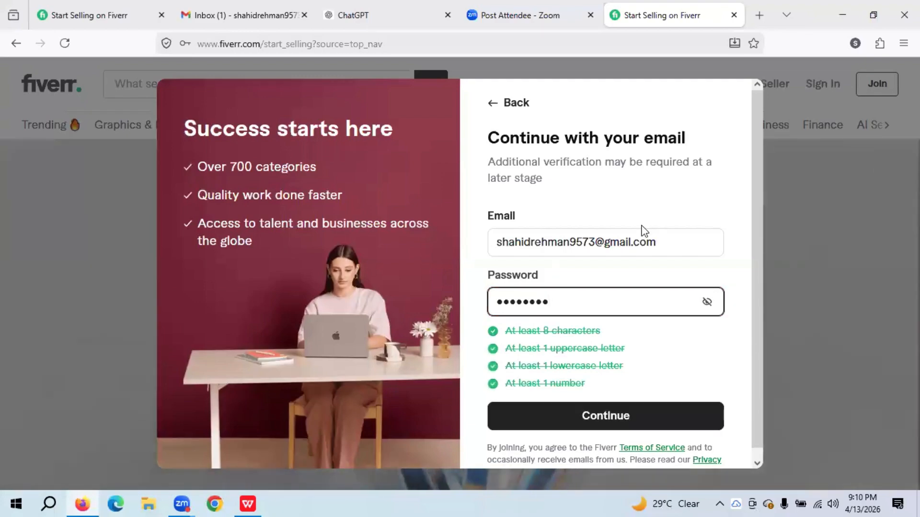
{"action": "left_click", "coordinate": [707, 302]}
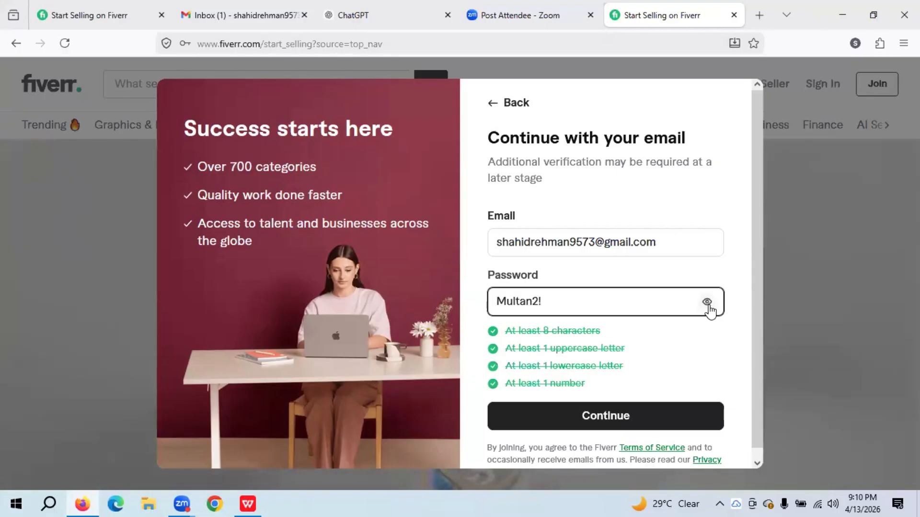
{"action": "left_click", "coordinate": [627, 418]}
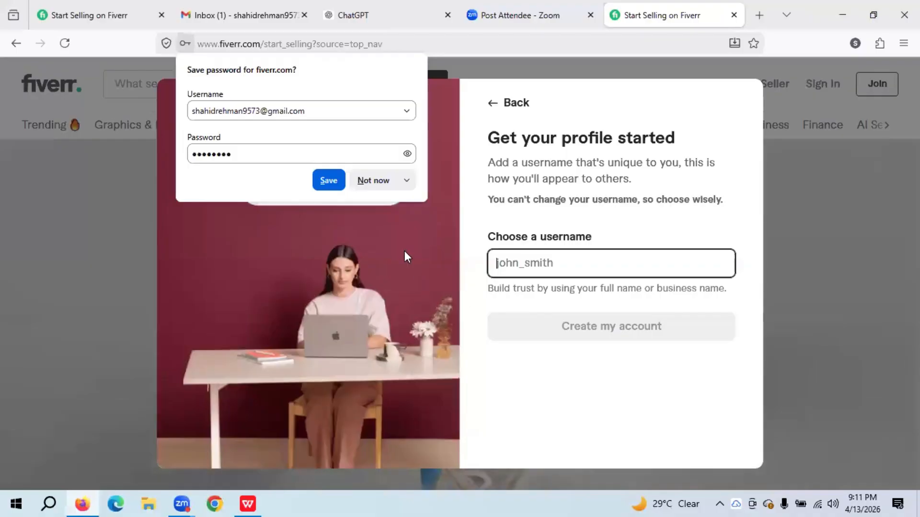
- Decline Firefox's offer to save the password and switch to a blank ChatGPT chat
{"action": "left_click", "coordinate": [372, 180]}
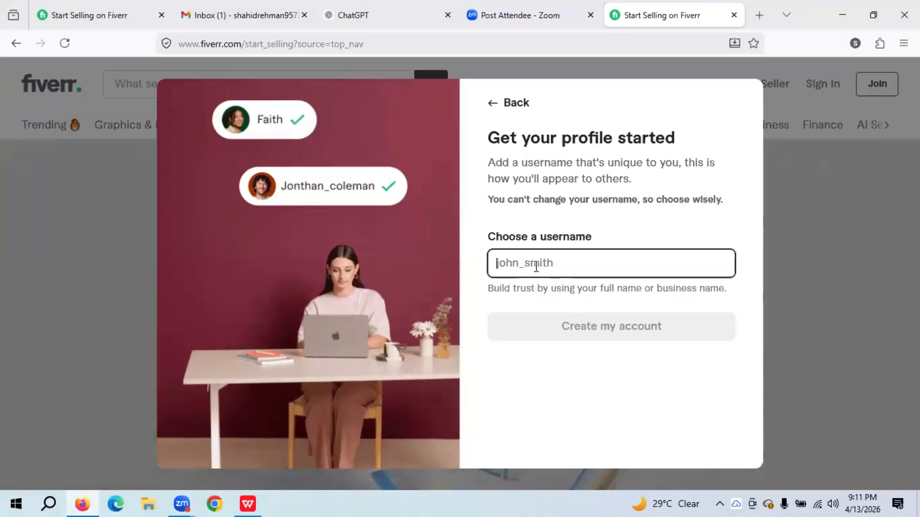
{"action": "left_click", "coordinate": [412, 6]}
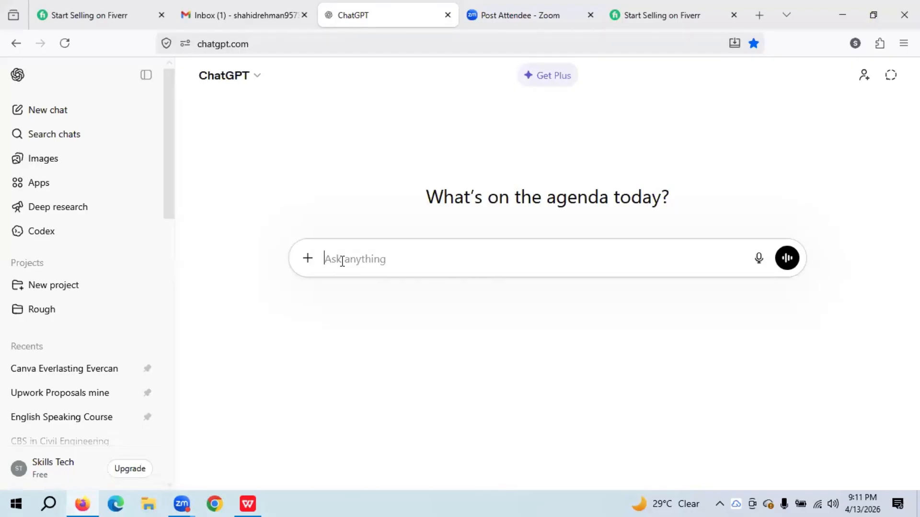
- Ask ChatGPT for content-writing profile name ideas that combine your name with your writing skill
{"action": "type", "text": "I am going to crea"}
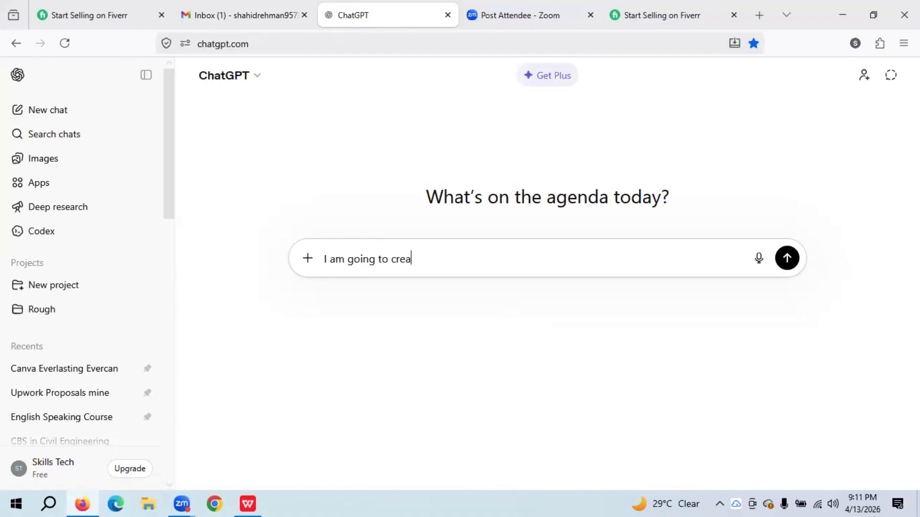
{"action": "type", "text": "te a profile on content "}
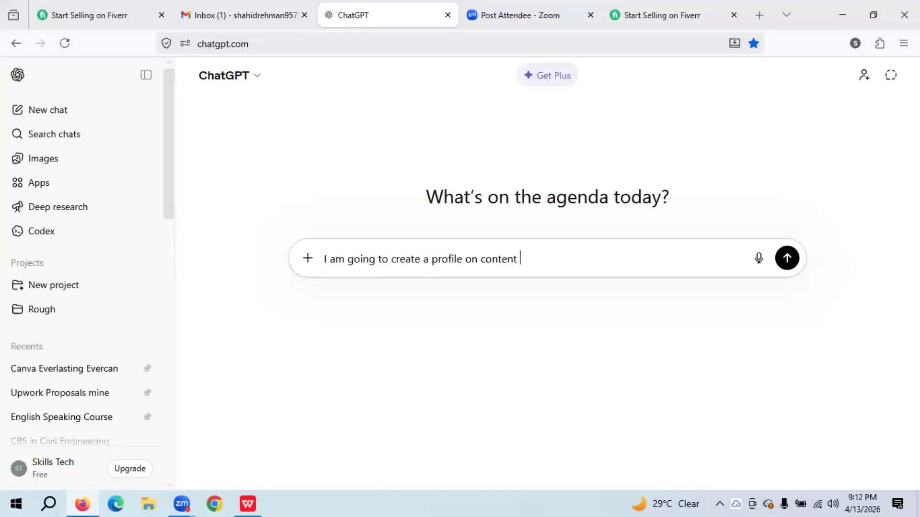
{"action": "type", "text": "writing"}
{"action": "type", "text": ", Kid"}
{"action": "key", "text": "BackSpace"}
{"action": "key", "text": "BackSpace"}
{"action": "type", "text": "ndly sugge"}
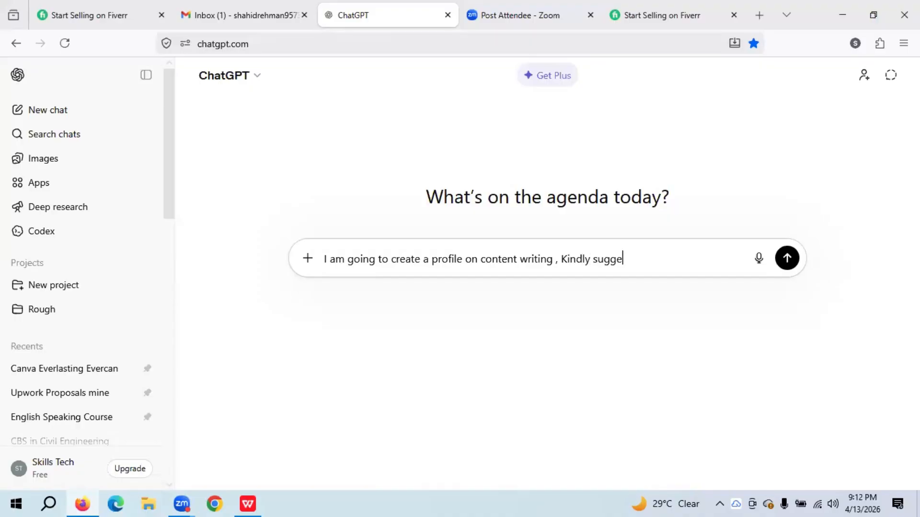
{"action": "type", "text": "st me name for my pr"}
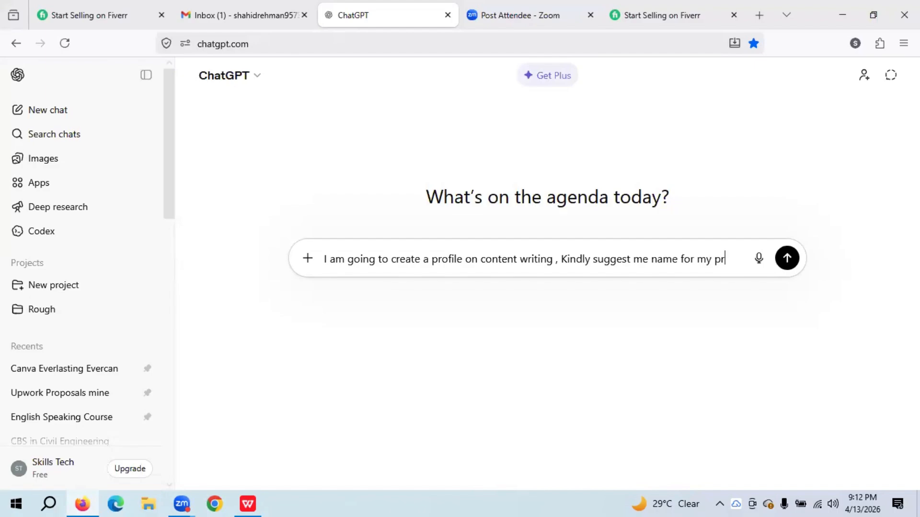
{"action": "type", "text": "ofile"}
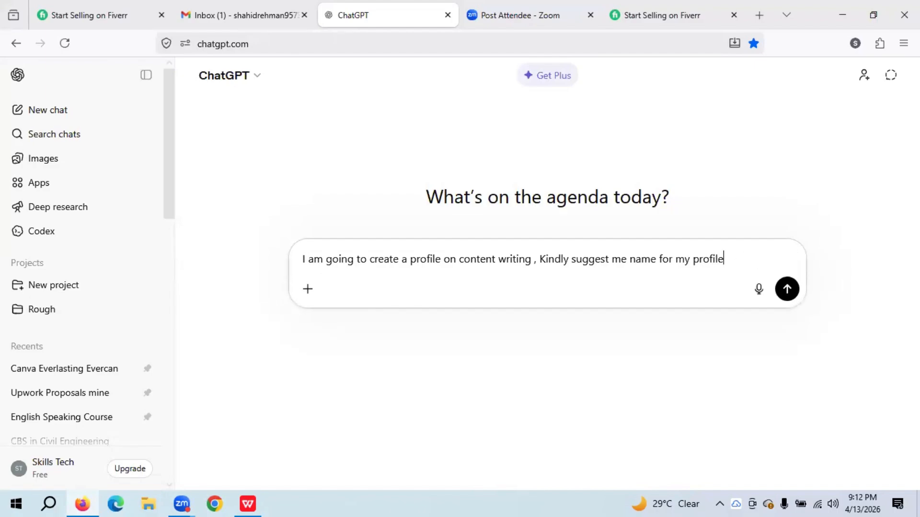
{"action": "type", "text": ". Ma"}
{"action": "type", "text": " name is "}
{"action": "type", "text": "Shahid"}
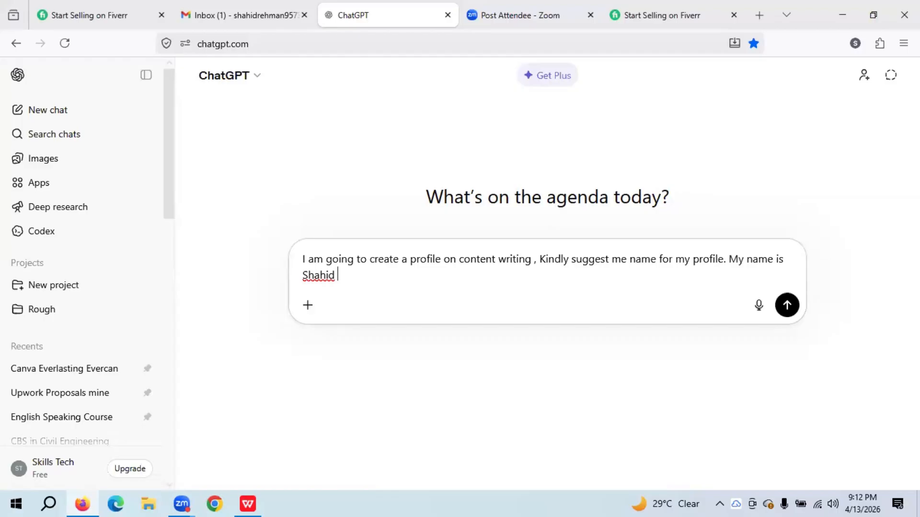
{"action": "key", "text": "BackSpace"}
{"action": "type", "text": ". In this profile na"}
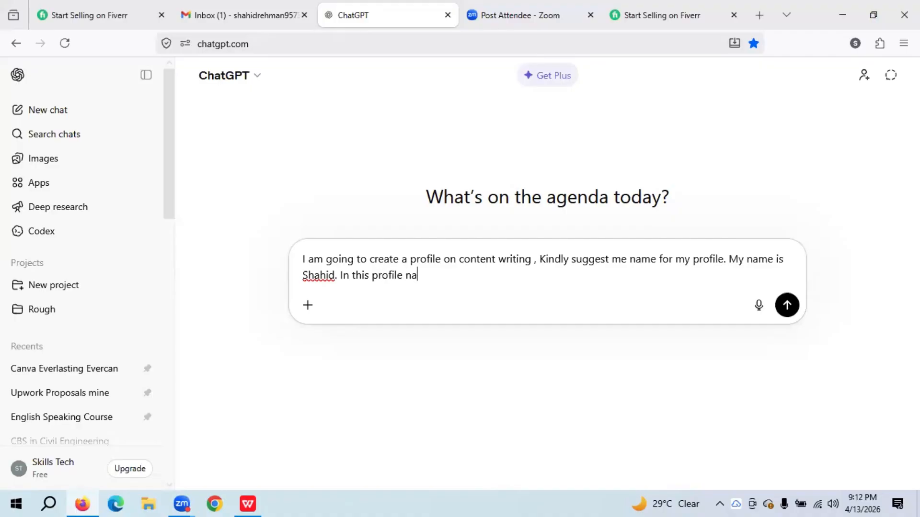
{"action": "type", "text": "me"}
{"action": "type", "text": " ny "}
{"action": "type", "text": "n"}
{"action": "key", "text": "BackSpace"}
{"action": "key", "text": "BackSpace"}
{"action": "key", "text": "BackSpace"}
{"action": "key", "text": "BackSpace"}
{"action": "type", "text": "my name and "}
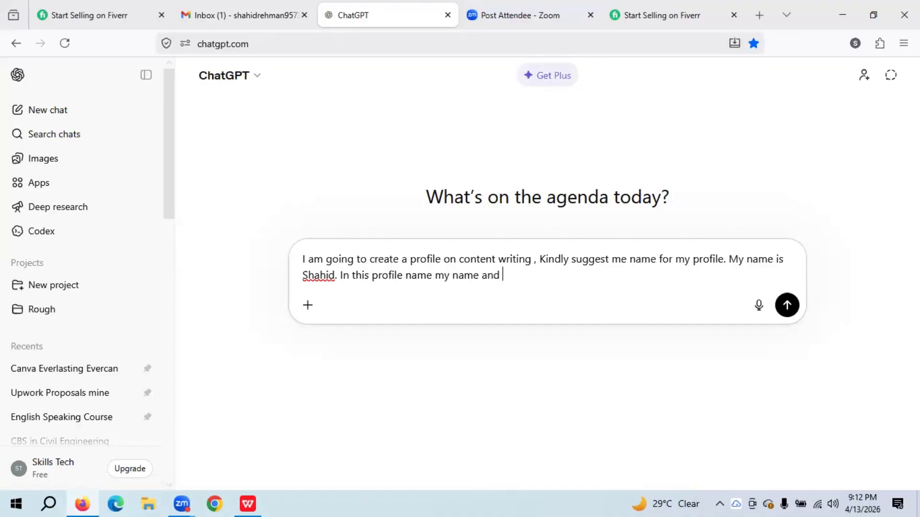
{"action": "type", "text": "my sk"}
{"action": "type", "text": "ill"}
{"action": "type", "text": " sh"}
{"action": "key", "text": "BackSpace"}
{"action": "key", "text": "BackSpace"}
{"action": "type", "text": "of content wri"}
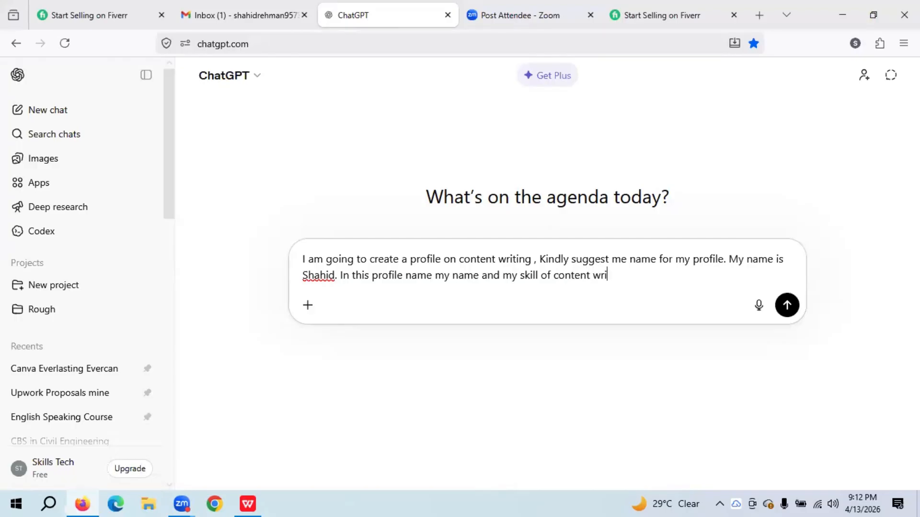
{"action": "type", "text": "ting should re"}
{"action": "type", "text": "be pr"}
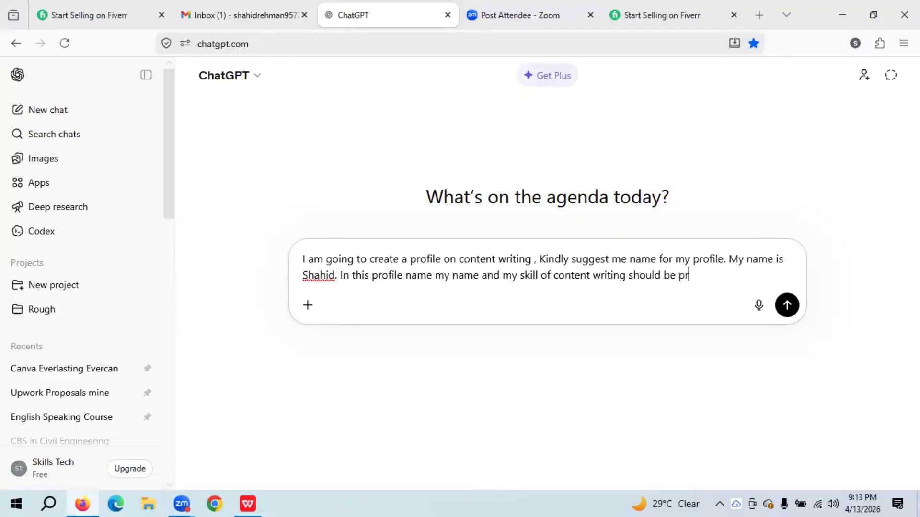
{"action": "type", "text": "esented to the clients"}
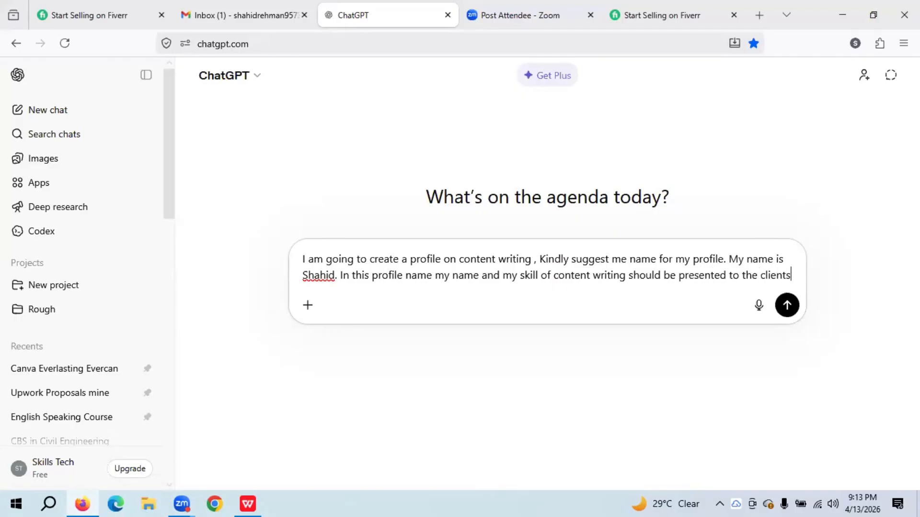
{"action": "key", "text": "Return"}
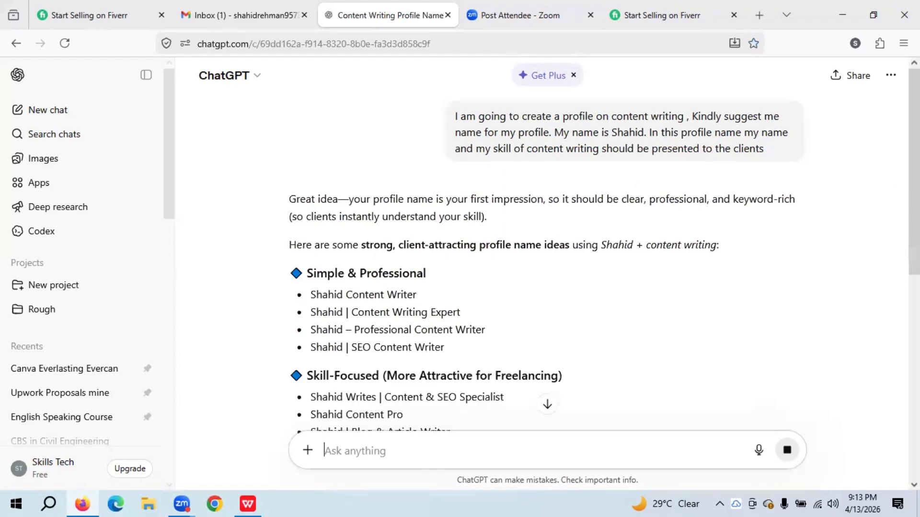
- Scroll through ChatGPT's name suggestions down to the Fiverr/Upwork Pro Tip
{"action": "left_click_drag", "start_coordinate": [914, 168], "coordinate": [914, 295]}
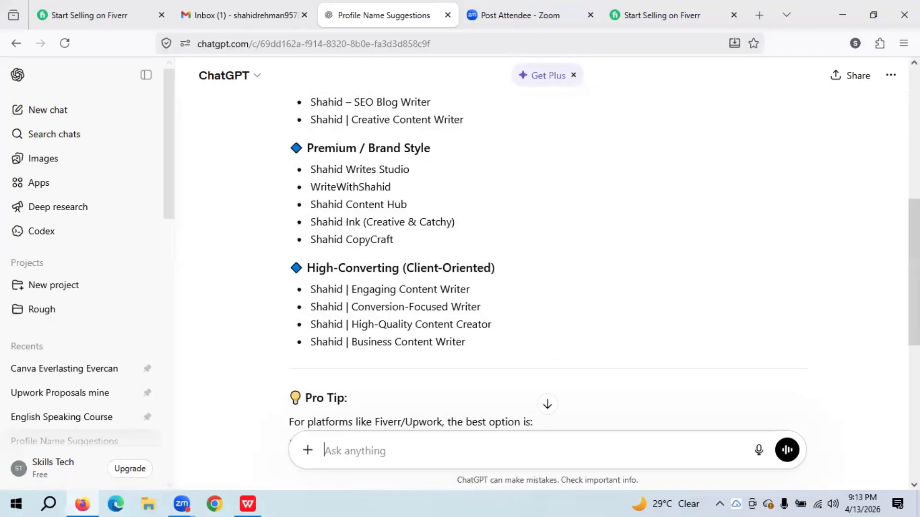
{"action": "left_click_drag", "start_coordinate": [914, 272], "coordinate": [914, 312]}
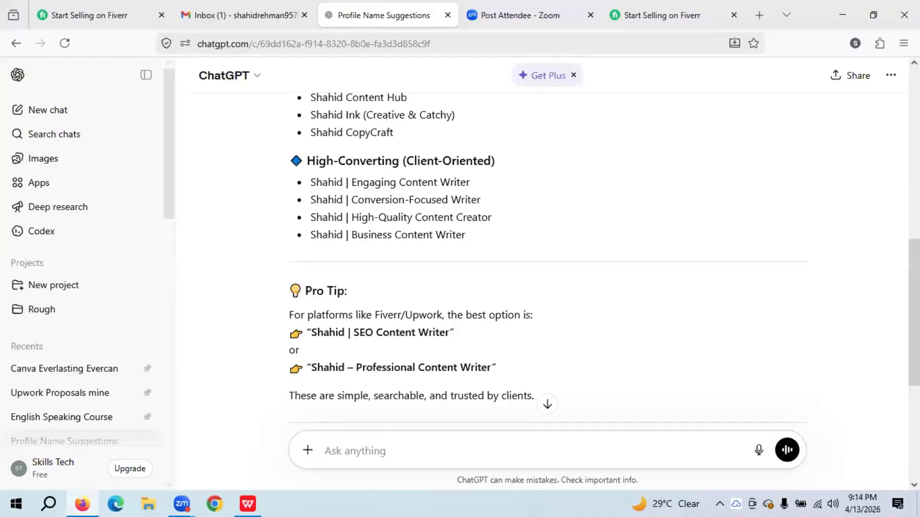
- Ask ChatGPT for profile names related to content writing that exclude your name
{"action": "type", "text": "just wr"}
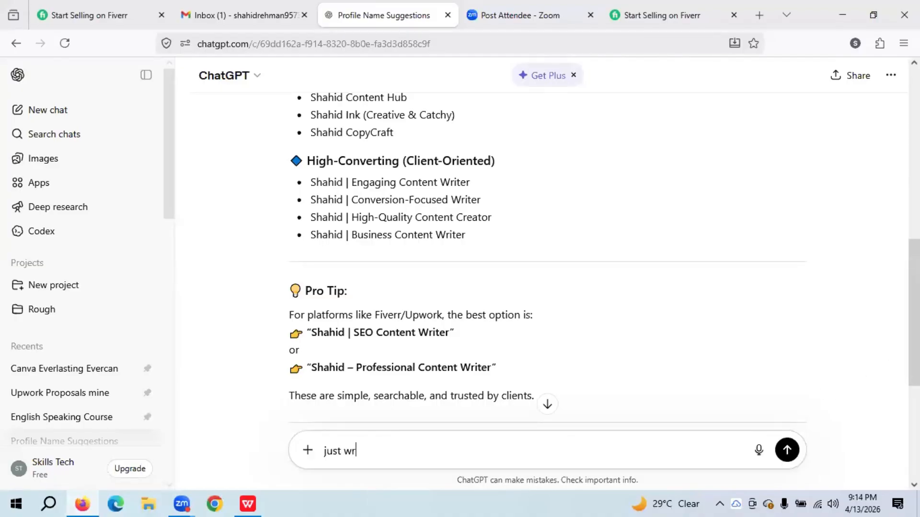
{"action": "type", "text": "ite name"}
{"action": "key", "text": "BackSpace"}
{"action": "key", "text": "BackSpace"}
{"action": "key", "text": "BackSpace"}
{"action": "key", "text": "BackSpace"}
{"action": "key", "text": "BackSpace"}
{"action": "key", "text": "BackSpace"}
{"action": "key", "text": "BackSpace"}
{"action": "key", "text": "BackSpace"}
{"action": "key", "text": "BackSpace"}
{"action": "key", "text": "BackSpace"}
{"action": "key", "text": "BackSpace"}
{"action": "type", "text": "suggest name related "}
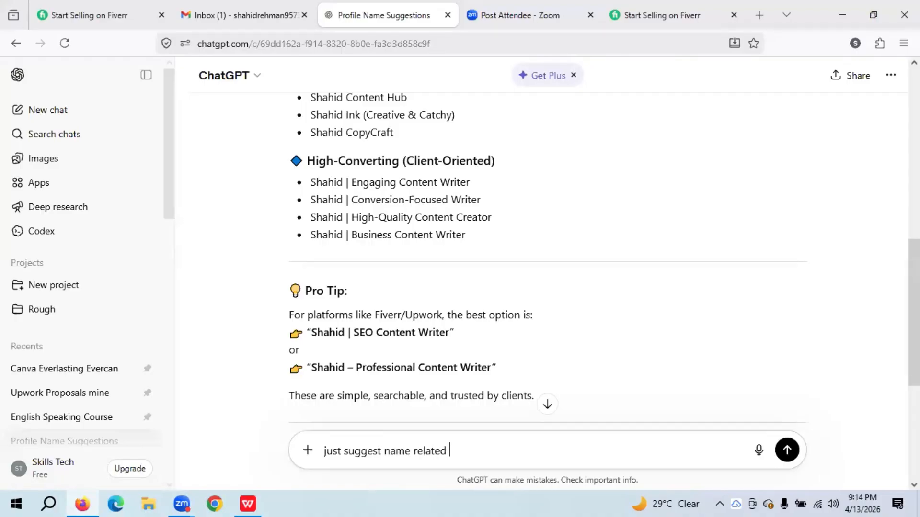
{"action": "type", "text": "to my skill not "}
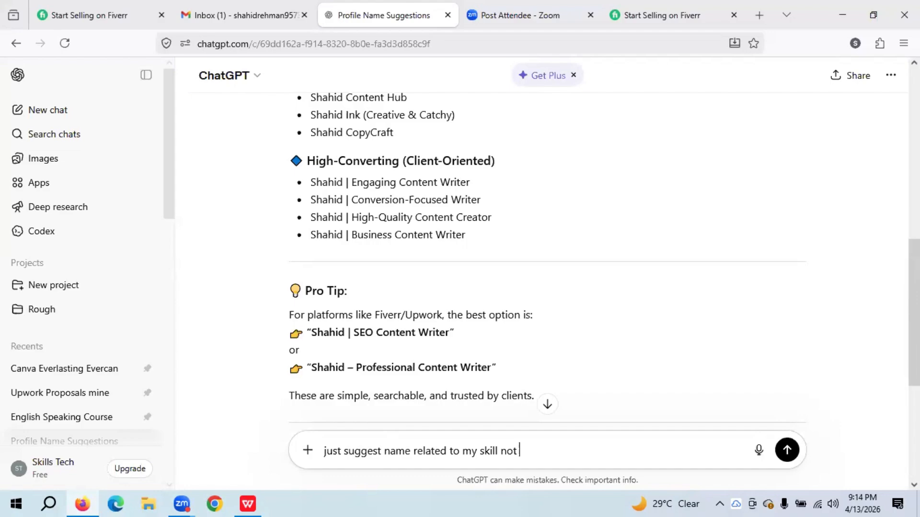
{"action": "type", "text": "include n"}
{"action": "key", "text": "BackSpace"}
{"action": "type", "text": "my name"}
{"action": "key", "text": "Return"}
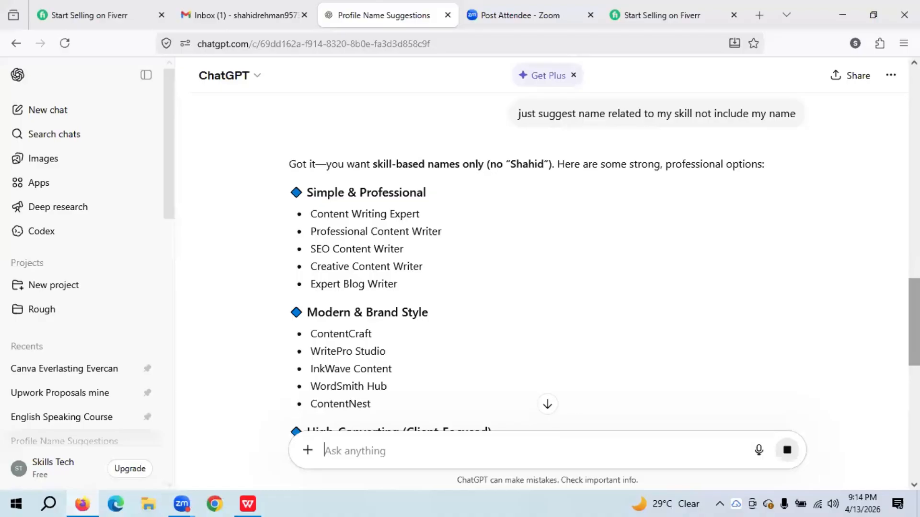
- Review the Simple, Modern & Brand Style, High-Converting and Premium name lists
{"action": "triple_click", "coordinate": [367, 312]}
{"action": "scroll", "coordinate": [546, 259], "scroll_direction": "down", "scroll_amount": 3}
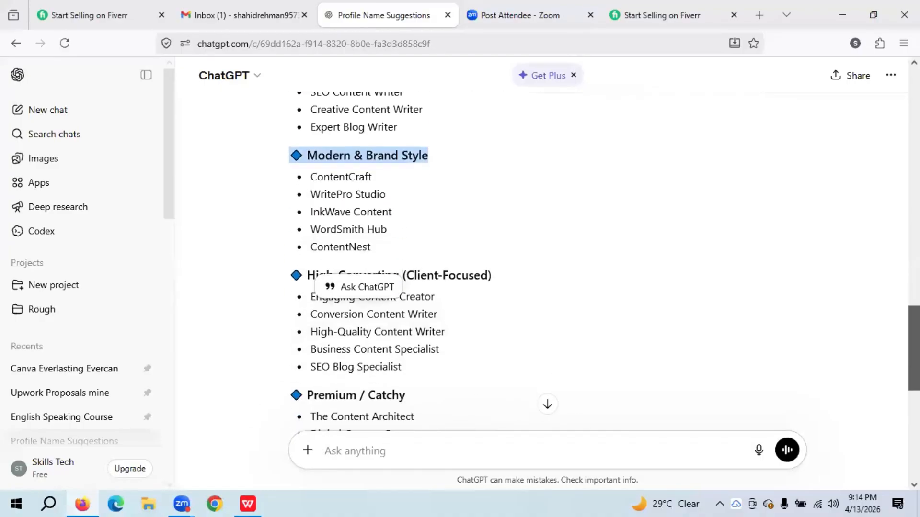
{"action": "scroll", "coordinate": [546, 259], "scroll_direction": "down", "scroll_amount": 2}
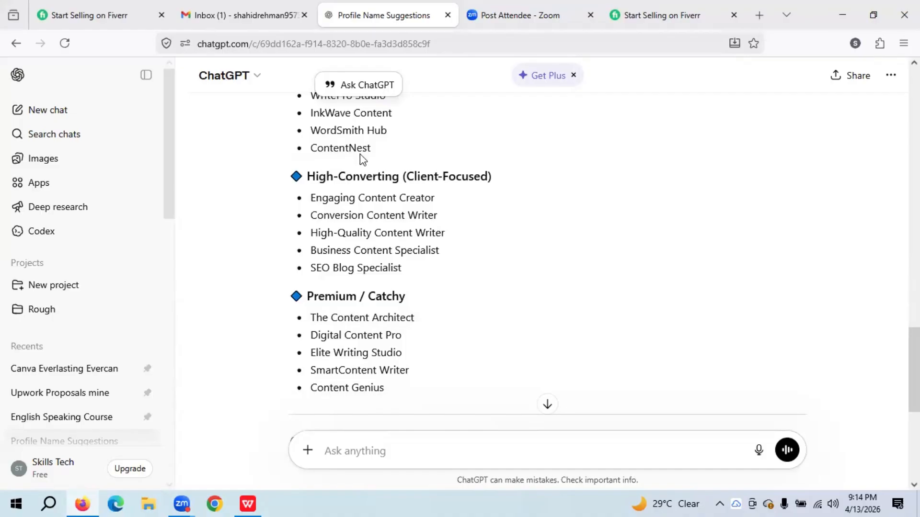
{"action": "left_click", "coordinate": [358, 454]}
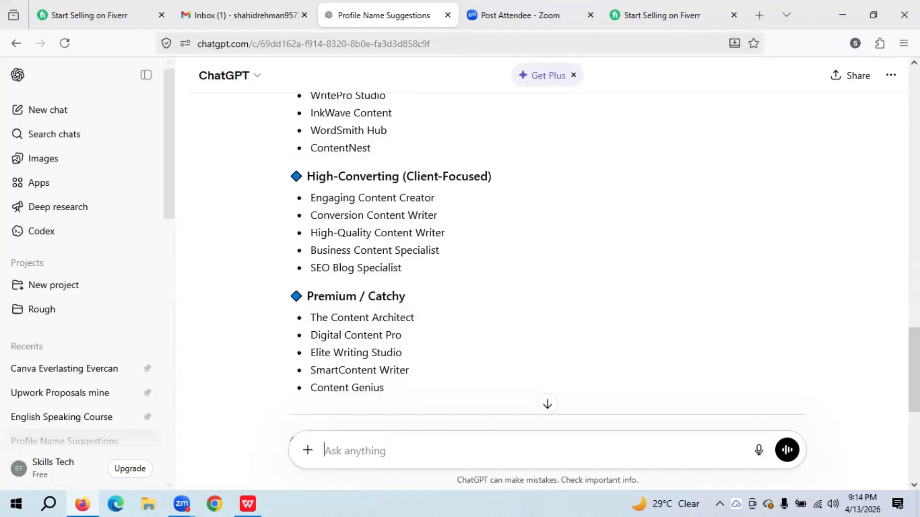
- Request more short names and select 'Textify' from the reply (InkCraft, WordCraft, WriteX, InkPro)
{"action": "type", "text": "suggest"}
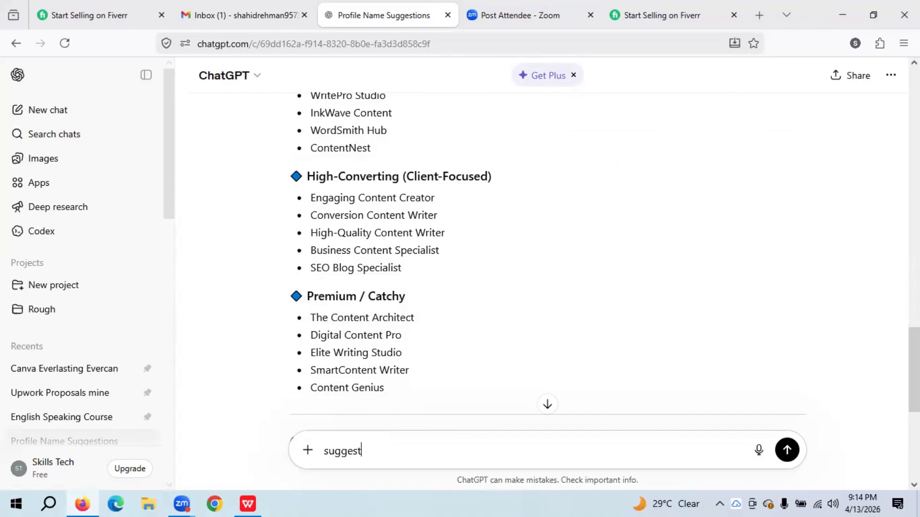
{"action": "type", "text": " more short names"}
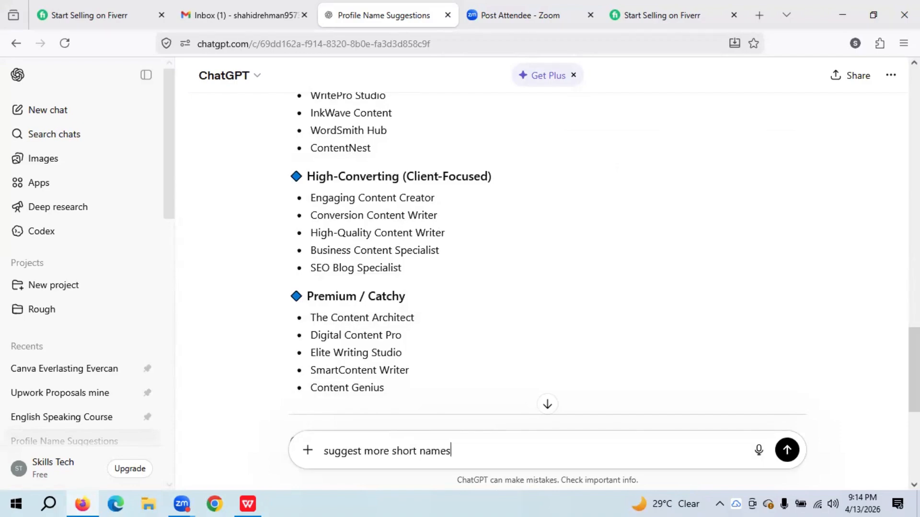
{"action": "key", "text": "Return"}
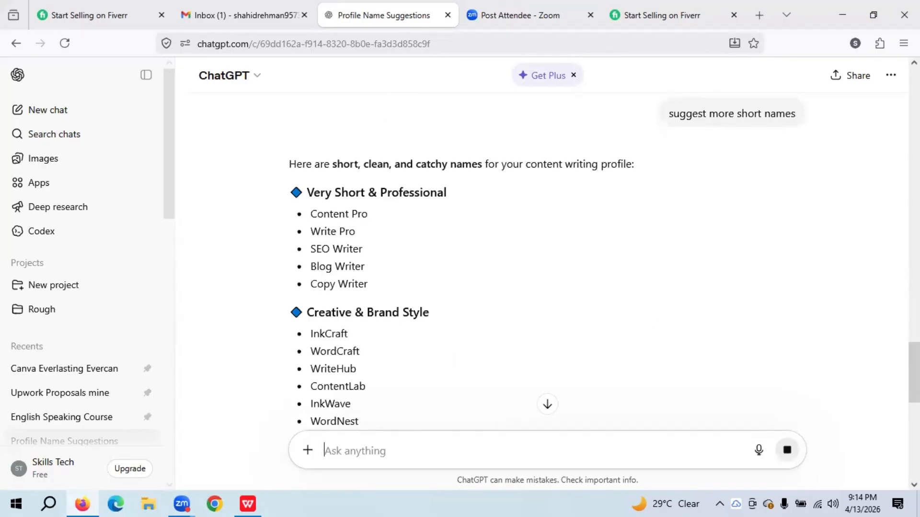
{"action": "scroll", "coordinate": [546, 259], "scroll_direction": "down", "scroll_amount": 2}
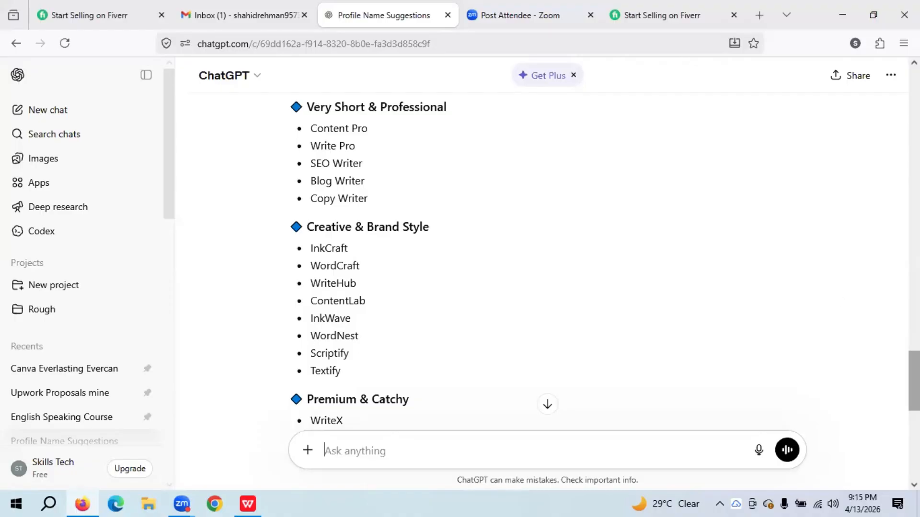
{"action": "scroll", "coordinate": [548, 261], "scroll_direction": "down", "scroll_amount": 3}
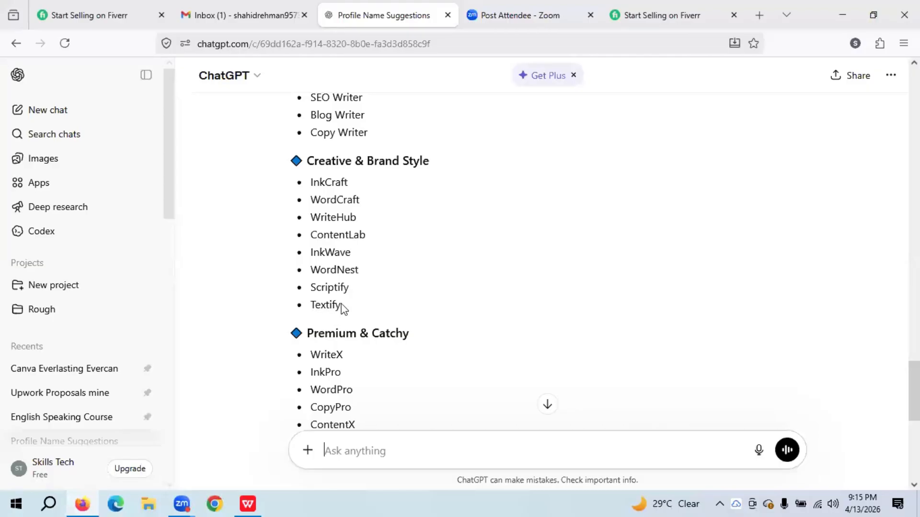
{"action": "left_click_drag", "start_coordinate": [341, 306], "coordinate": [313, 306]}
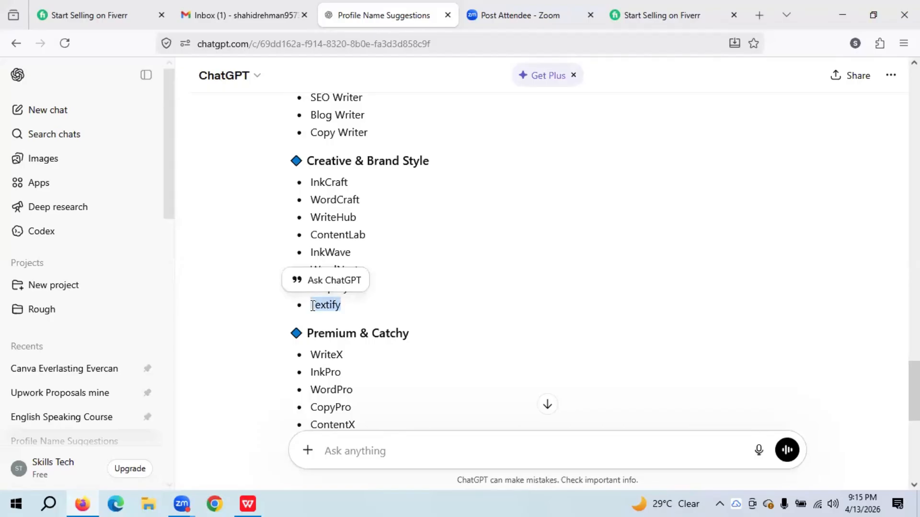
- Paste 'Textify' into Fiverr's username field and find it already taken
{"action": "left_click", "coordinate": [615, 4]}
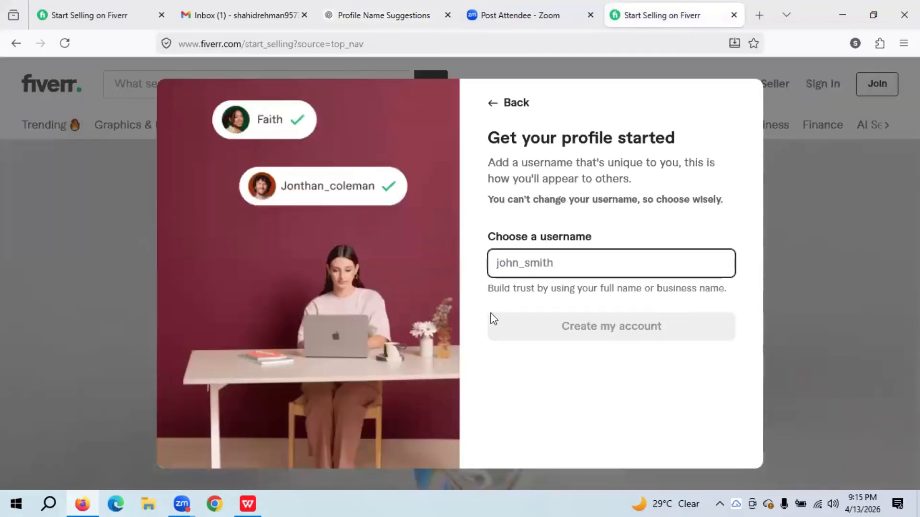
{"action": "left_click", "coordinate": [527, 270]}
{"action": "type", "text": "Textify"}
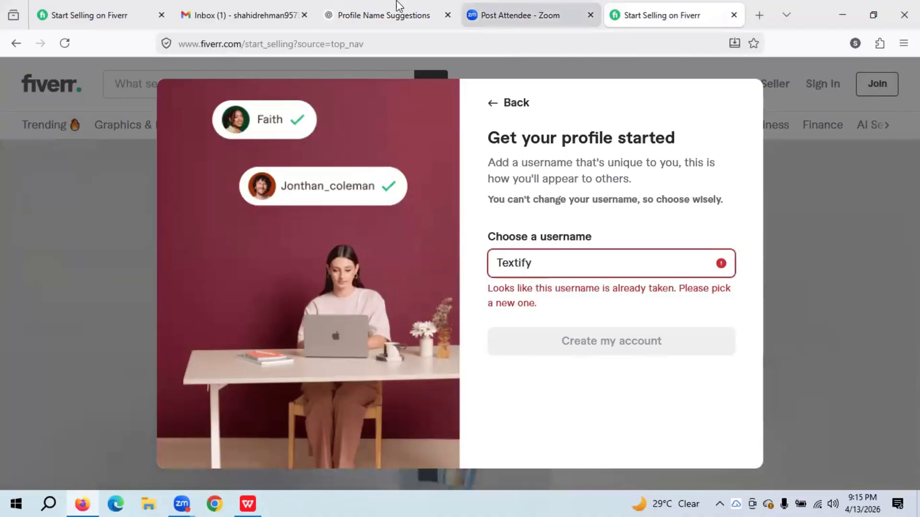
{"action": "left_click", "coordinate": [353, 6]}
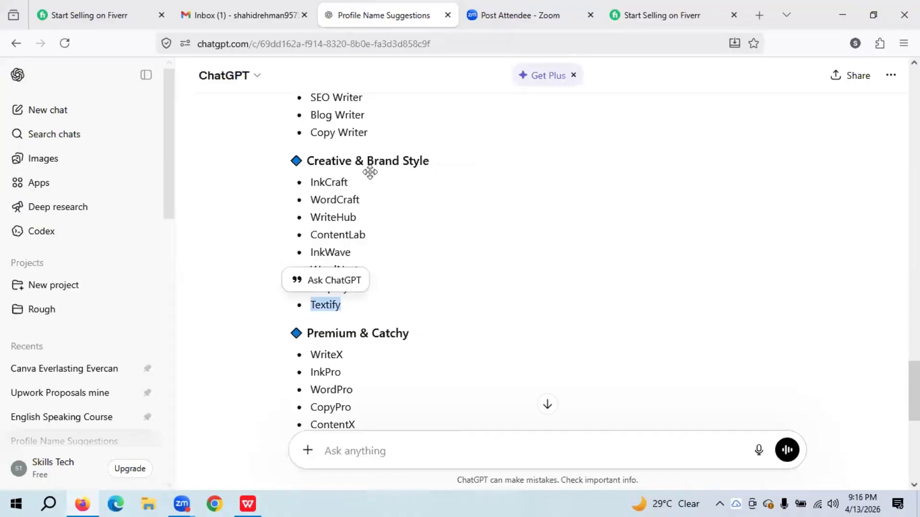
- Change the username to your name plus '_textify' until it shows as available
{"action": "left_click", "coordinate": [690, 8]}
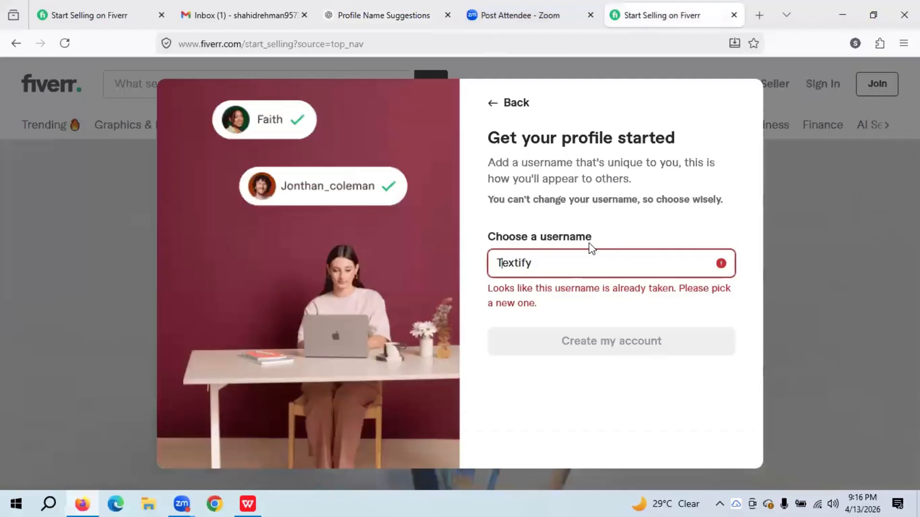
{"action": "key", "text": "BackSpace"}
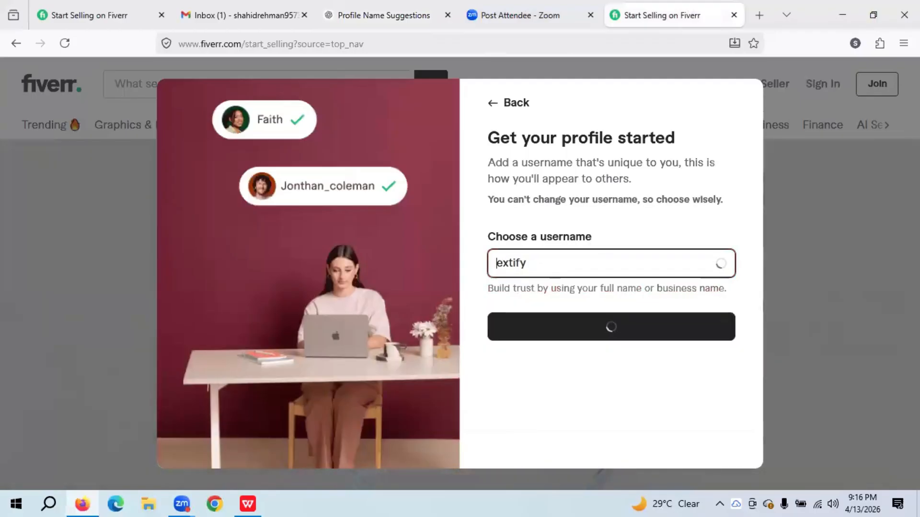
{"action": "type", "text": "shshi"}
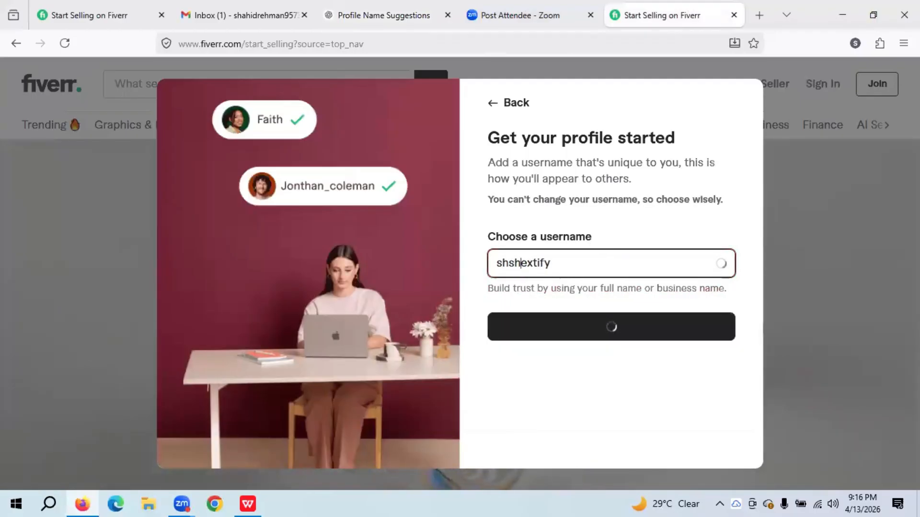
{"action": "key", "text": "BackSpace"}
{"action": "key", "text": "BackSpace"}
{"action": "key", "text": "BackSpace"}
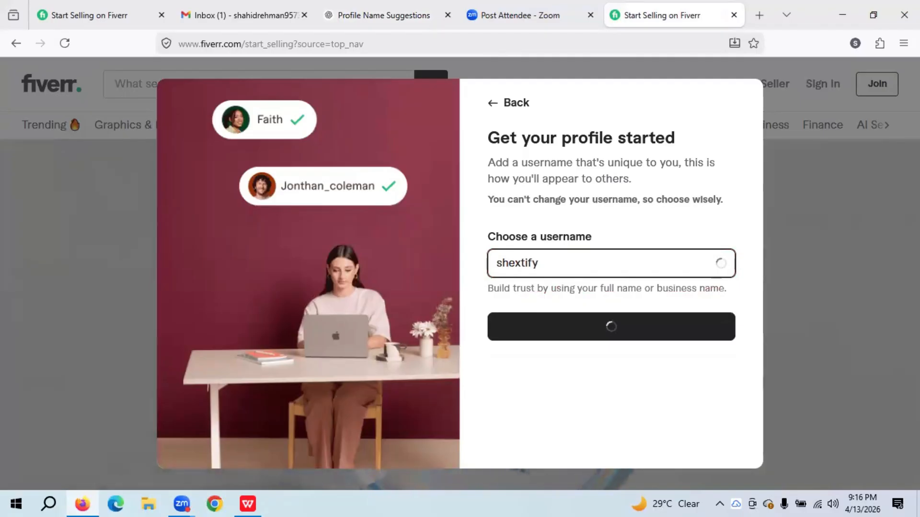
{"action": "type", "text": "ahid"}
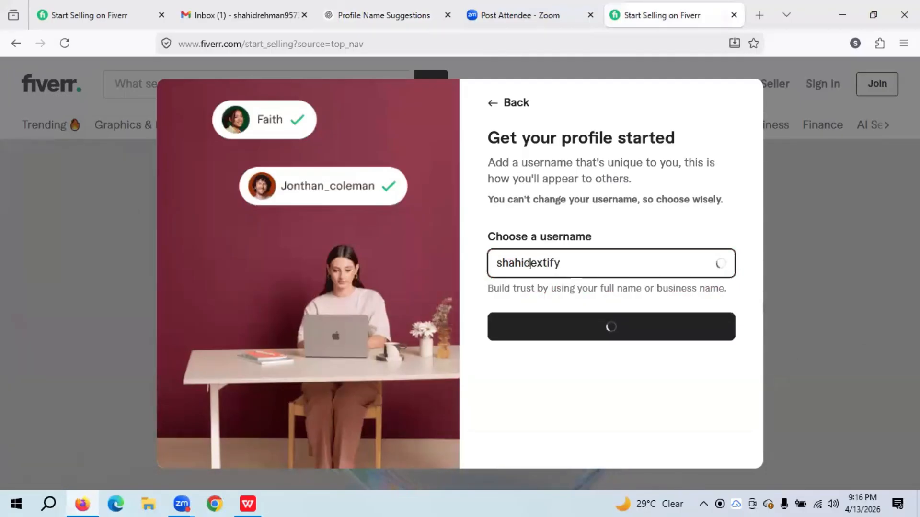
{"action": "type", "text": "_"}
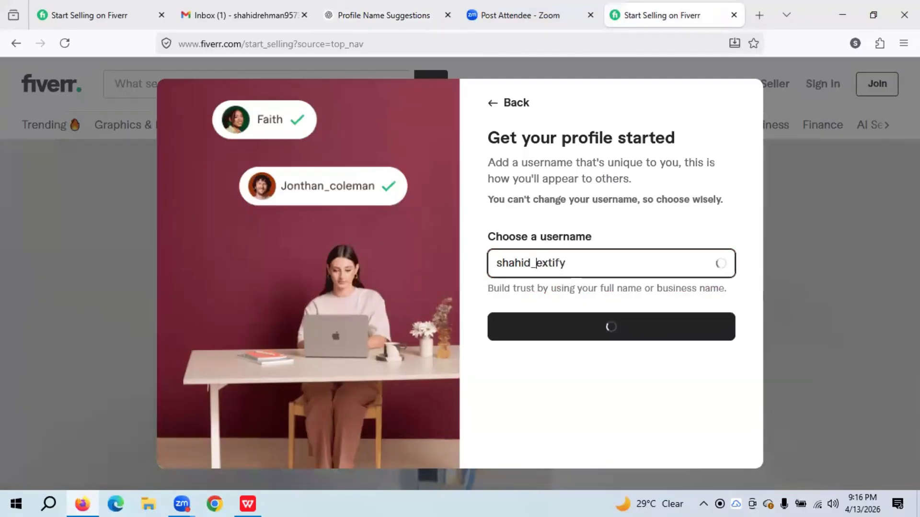
{"action": "type", "text": "t"}
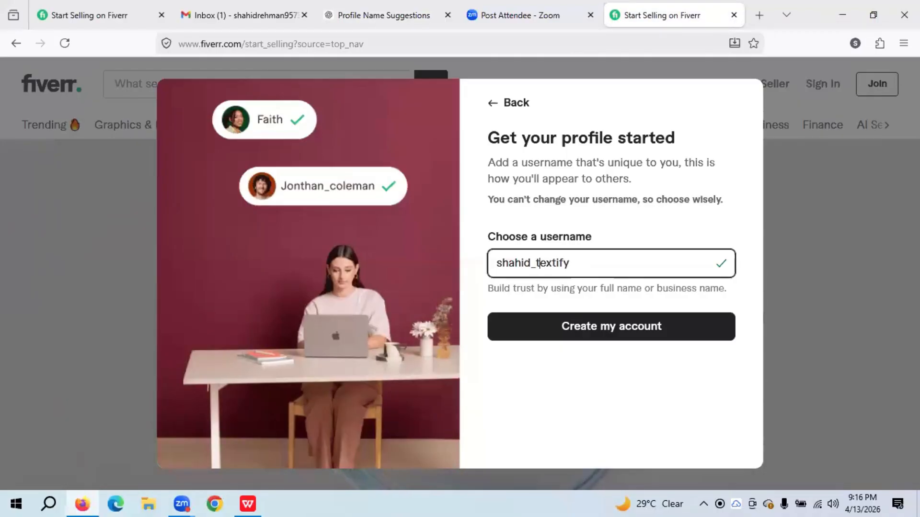
{"action": "key", "text": "ctrl+a"}
{"action": "key", "text": "ctrl+c"}
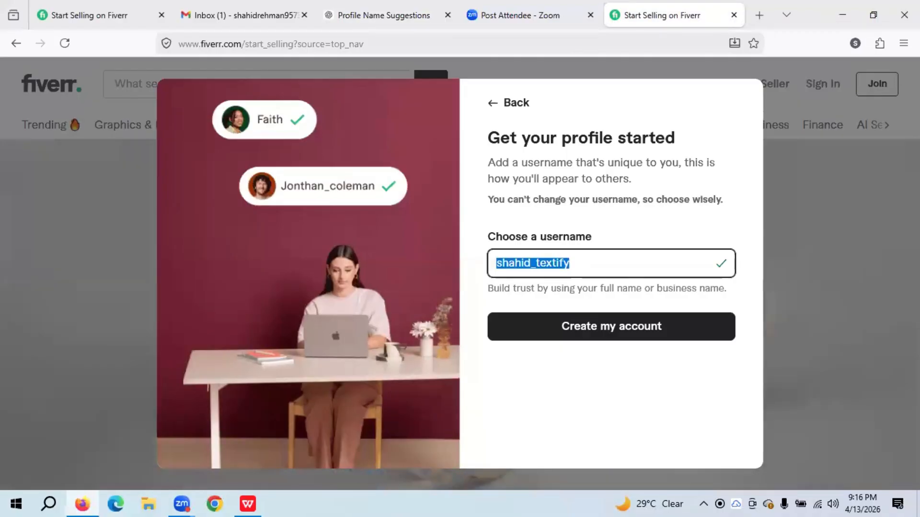
- Create a new DOCX document named Fiverr on the desktop
{"action": "left_click", "coordinate": [837, 8]}
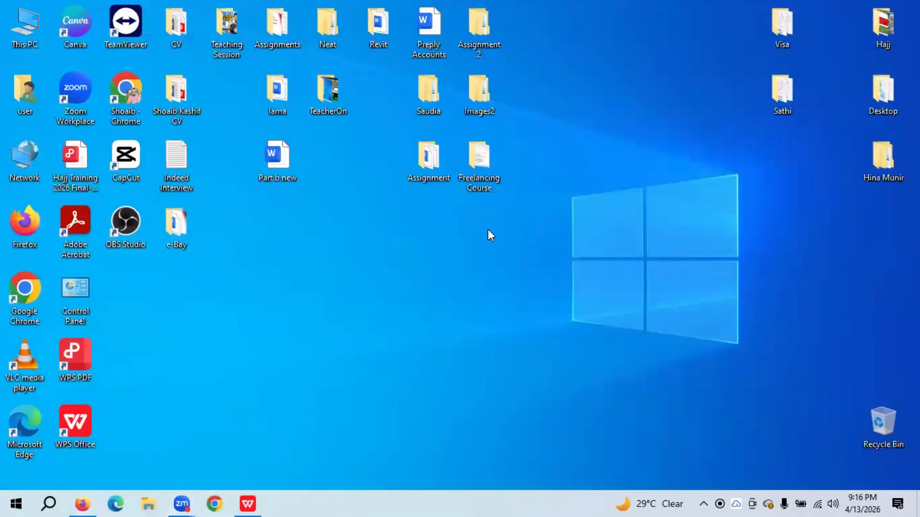
{"action": "right_click", "coordinate": [488, 229]}
{"action": "mouse_move", "coordinate": [541, 339]}
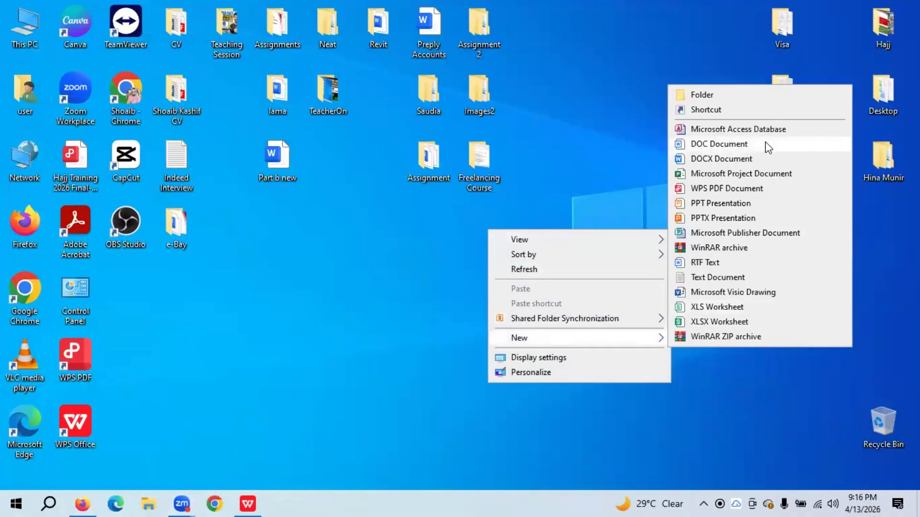
{"action": "left_click", "coordinate": [762, 162]}
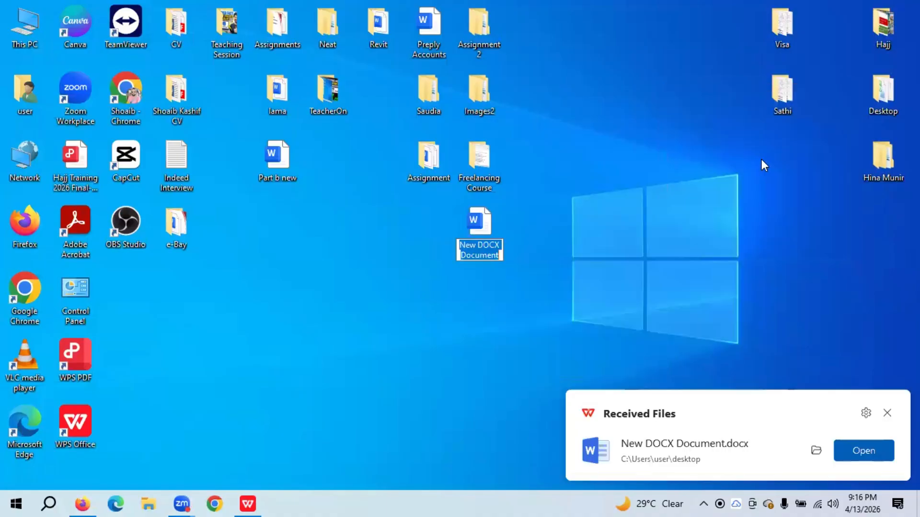
{"action": "type", "text": "Five"}
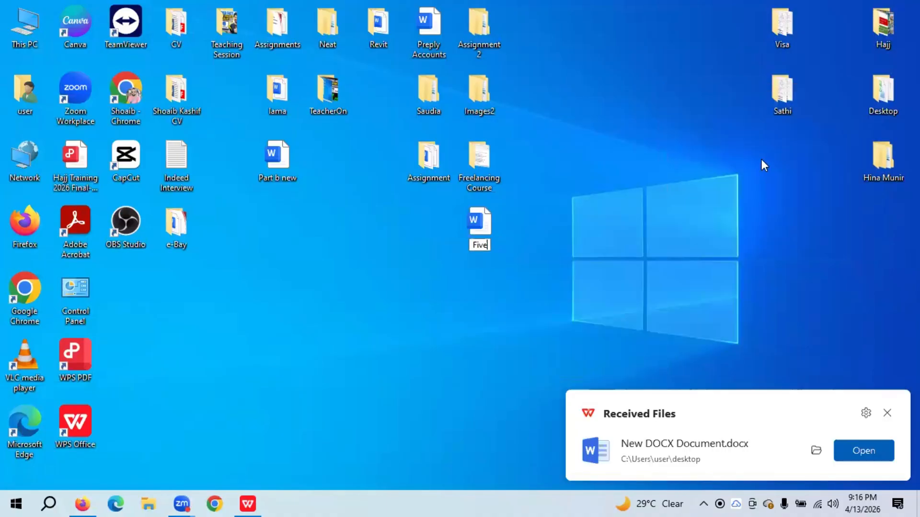
{"action": "type", "text": "rr"}
{"action": "key", "text": "Return"}
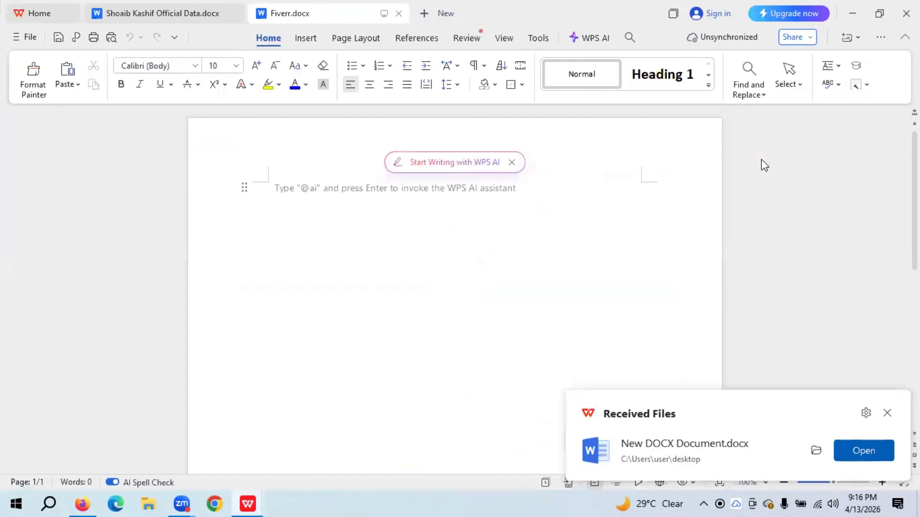
- Paste the chosen username into Fiverr.docx and bring the Fiverr signup back
{"action": "key", "text": "ctrl+v"}
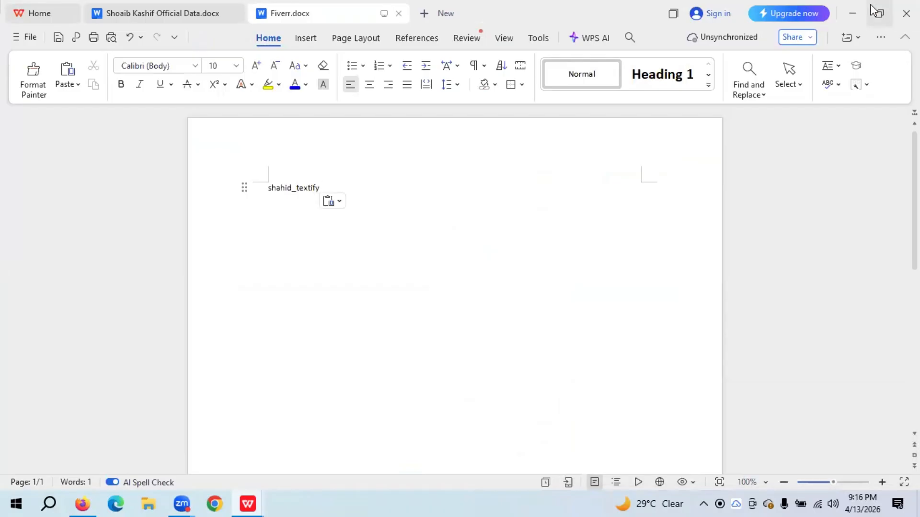
{"action": "left_click", "coordinate": [852, 12]}
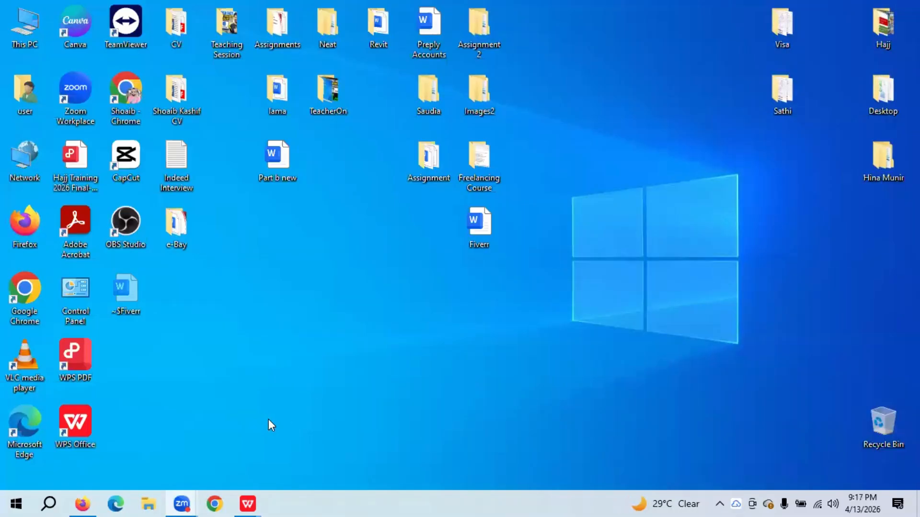
{"action": "left_click", "coordinate": [80, 503]}
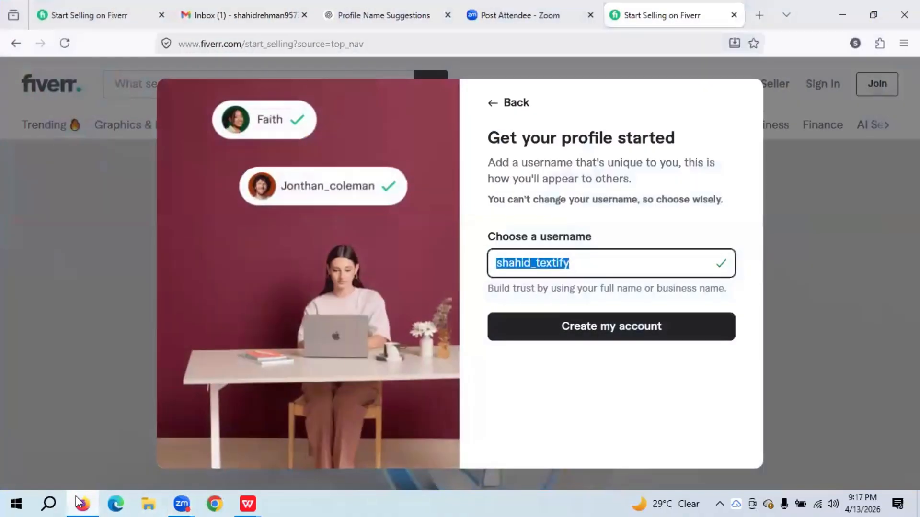
- Create the Fiverr account with the chosen username, then switch to the Gmail Inbox tab
{"action": "left_click", "coordinate": [675, 328]}
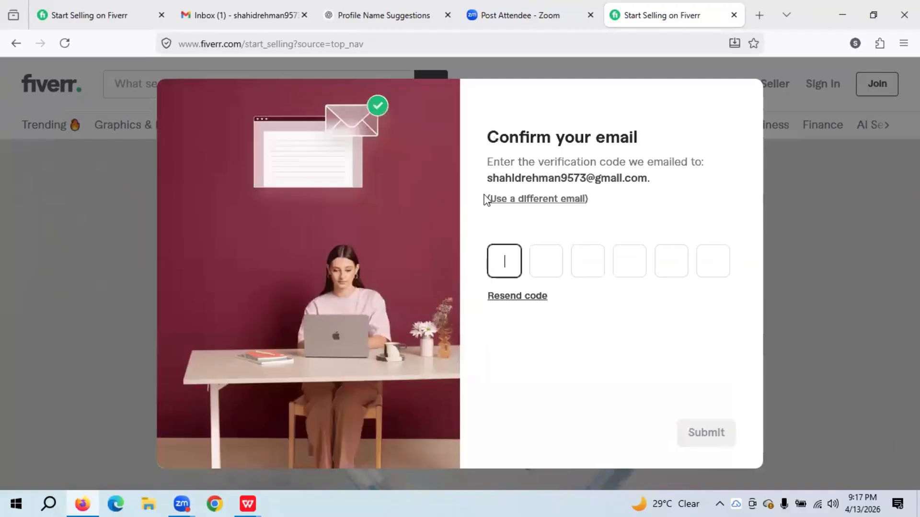
{"action": "left_click", "coordinate": [254, 23]}
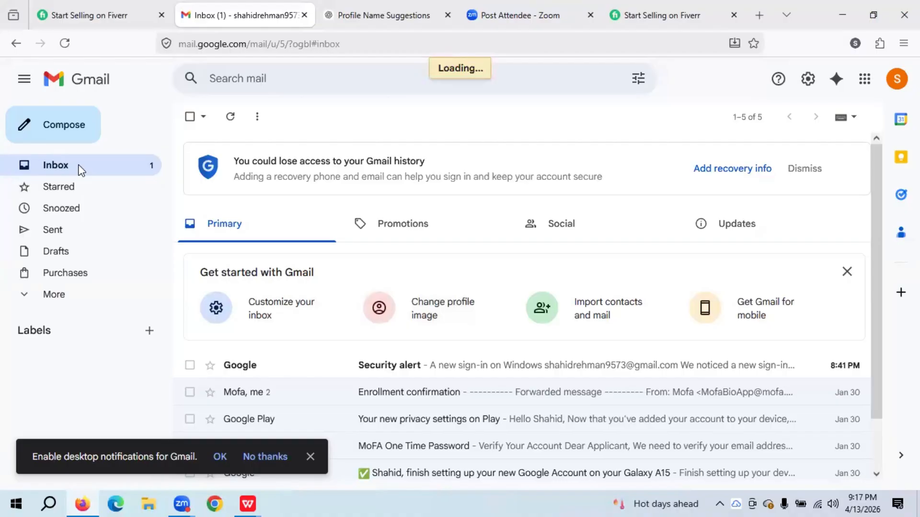
- Search Gmail's Spam folder and inbox, including the Security alert email, then return to Fiverr
{"action": "left_click", "coordinate": [80, 297]}
{"action": "scroll", "coordinate": [164, 343], "scroll_direction": "down", "scroll_amount": 2}
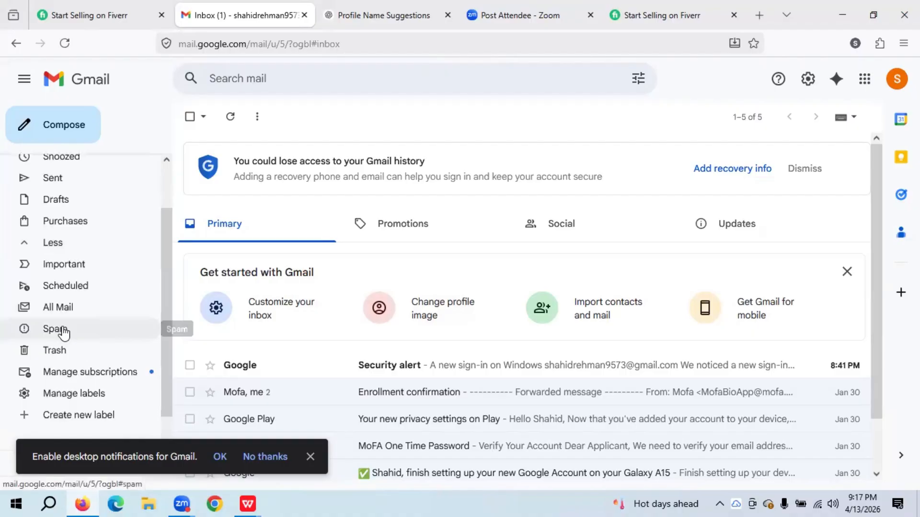
{"action": "left_click", "coordinate": [63, 333]}
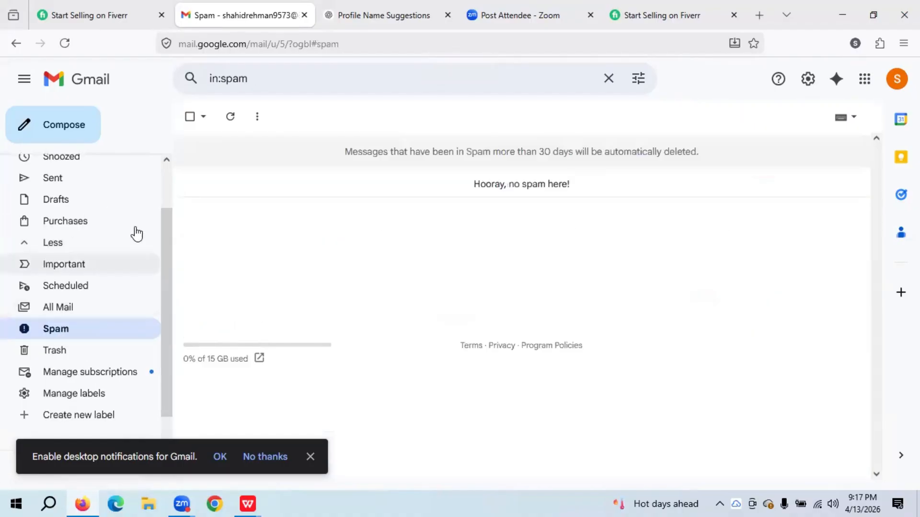
{"action": "left_click_drag", "start_coordinate": [166, 220], "coordinate": [171, 154]}
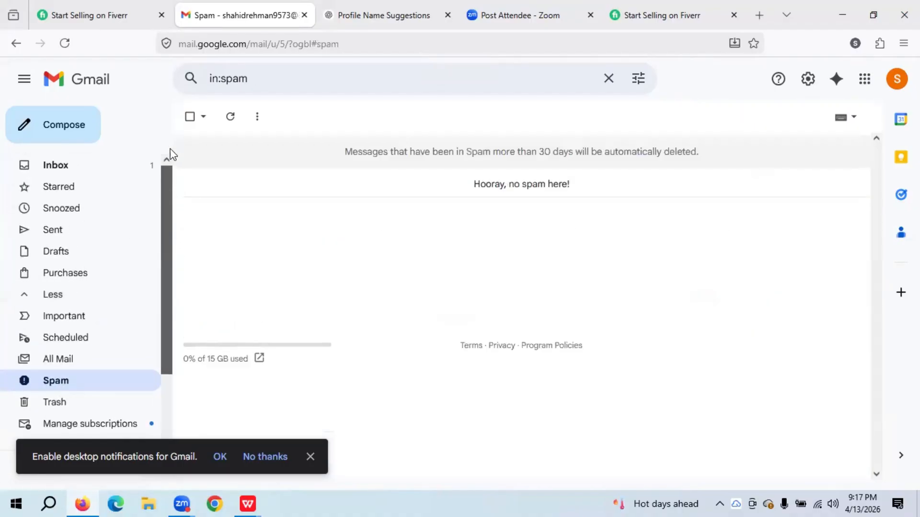
{"action": "left_click", "coordinate": [79, 168]}
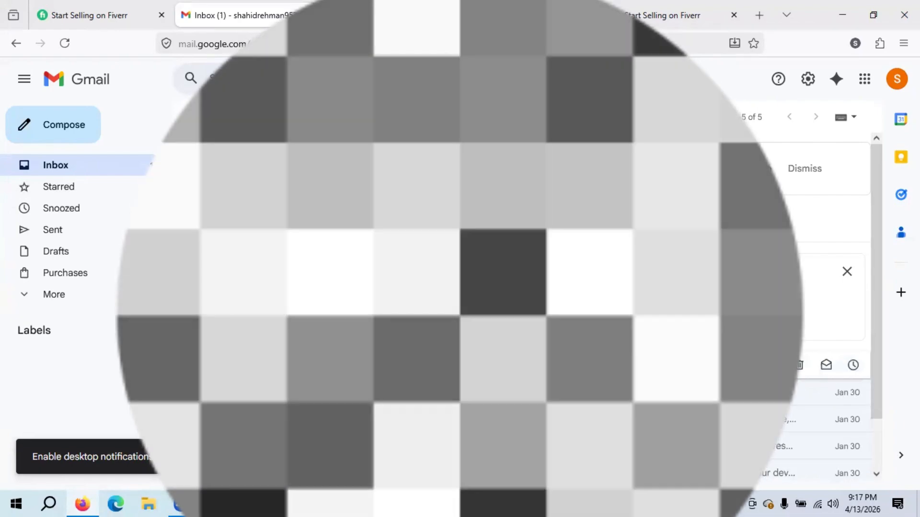
{"action": "left_click", "coordinate": [374, 365]}
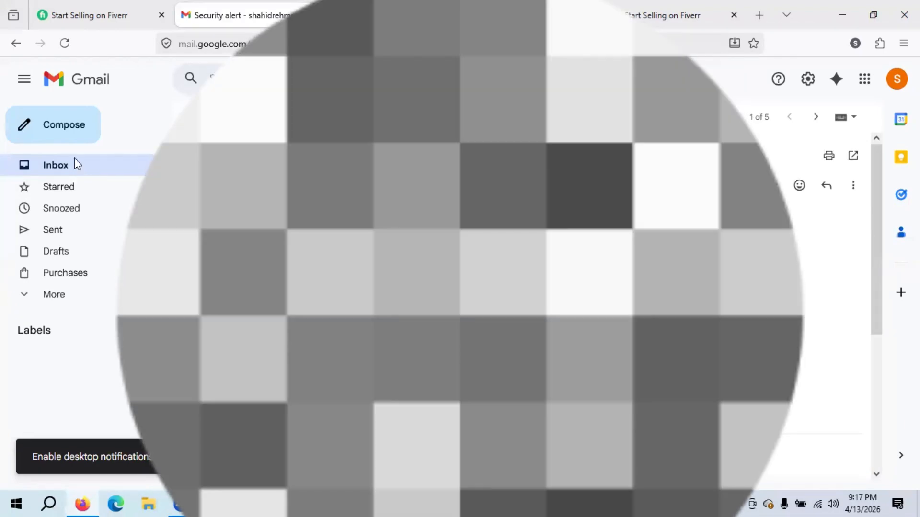
{"action": "left_click", "coordinate": [75, 160]}
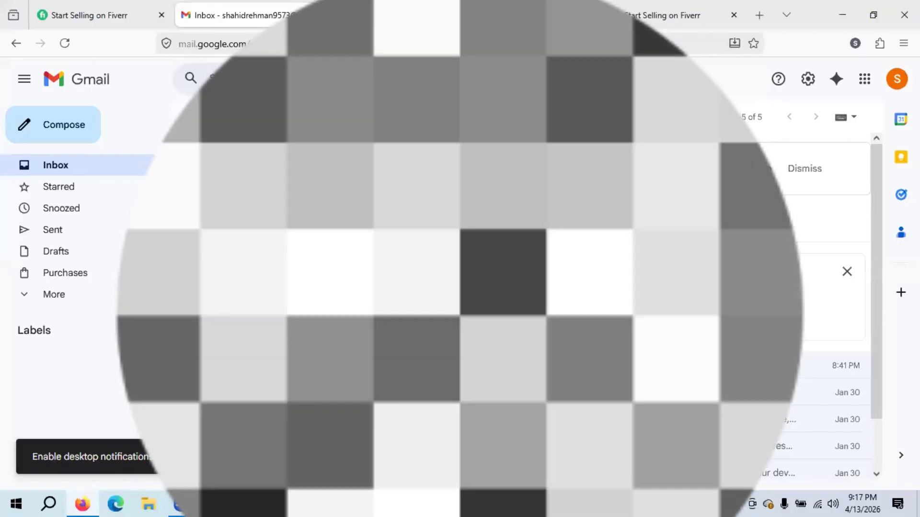
{"action": "left_click", "coordinate": [897, 79]}
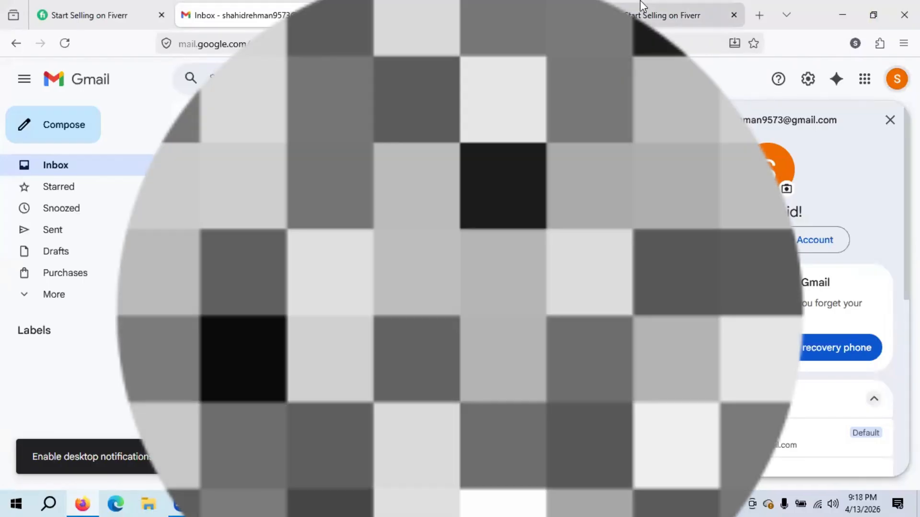
{"action": "left_click", "coordinate": [673, 2]}
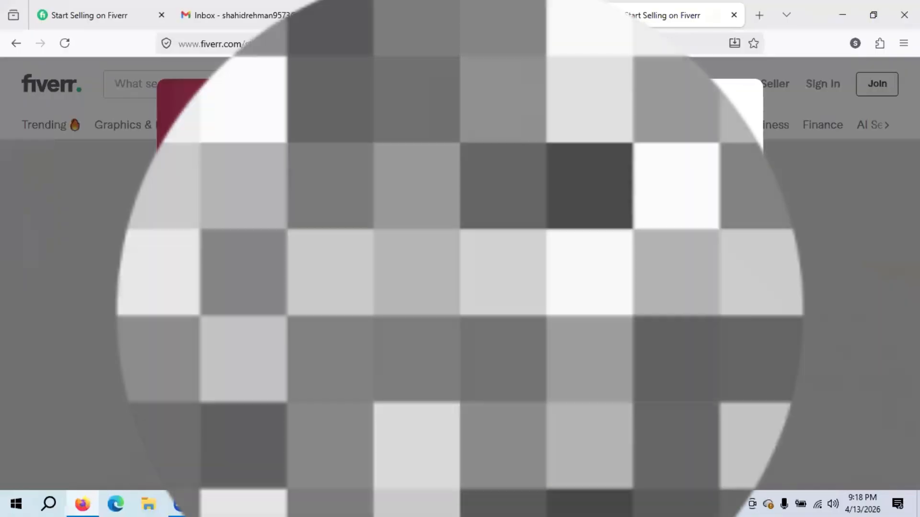
- Check the open WPS Office documents, including the official data document, then return to the browser
{"action": "left_click", "coordinate": [248, 504]}
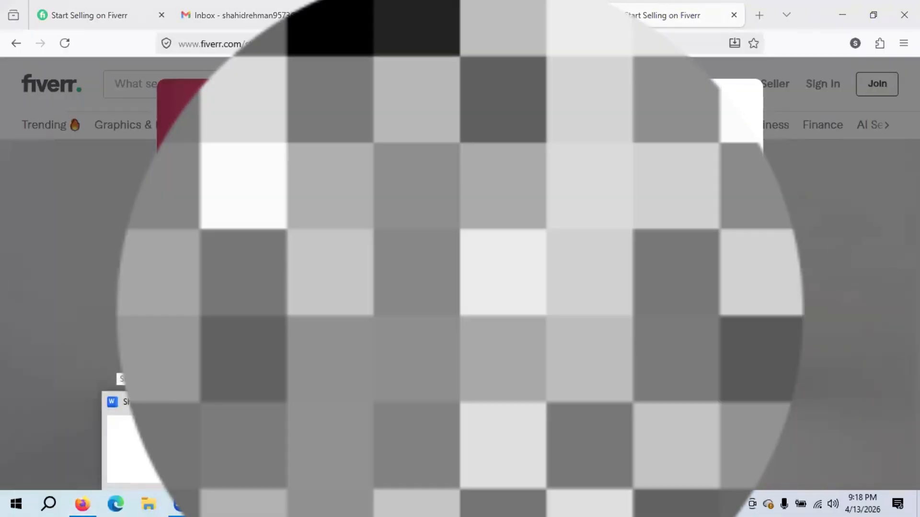
{"action": "left_click", "coordinate": [314, 448]}
{"action": "left_click", "coordinate": [156, 13]}
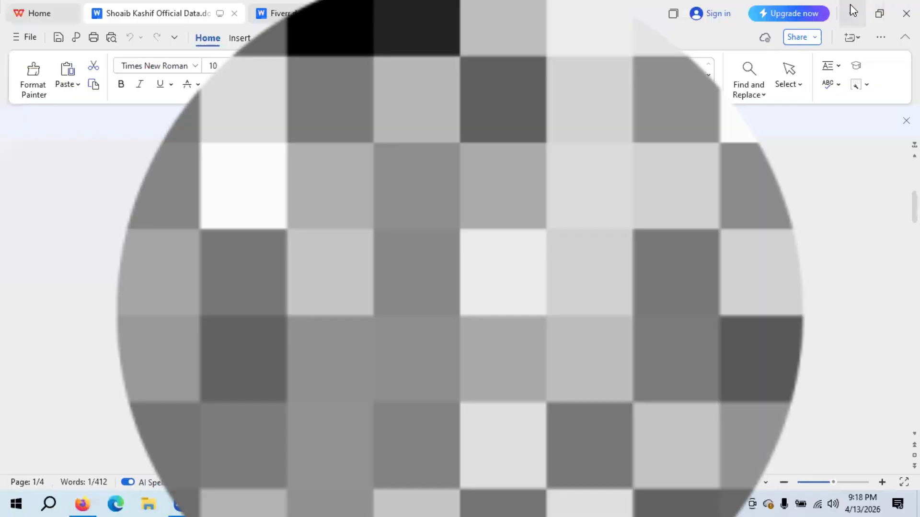
{"action": "left_click", "coordinate": [850, 6]}
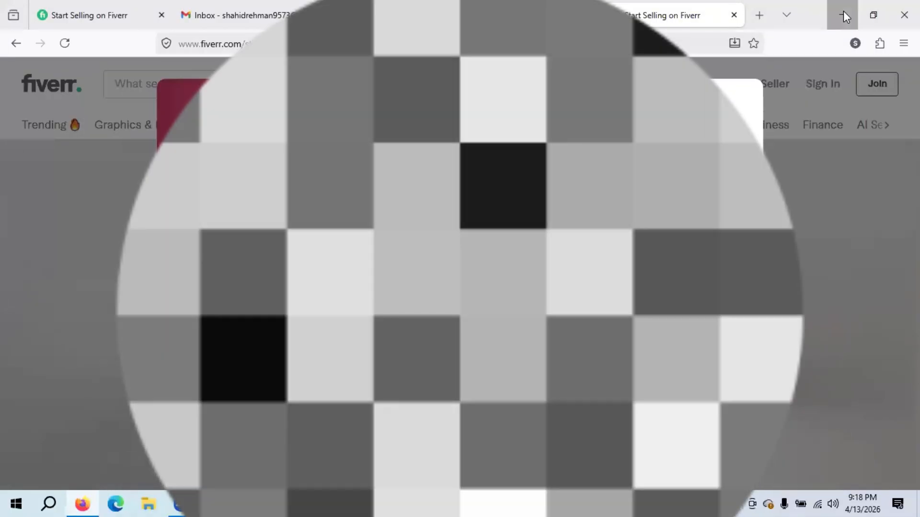
- Paste the copied text into the Fiverr document in WPS and restore the Fiverr page
{"action": "left_click", "coordinate": [842, 12]}
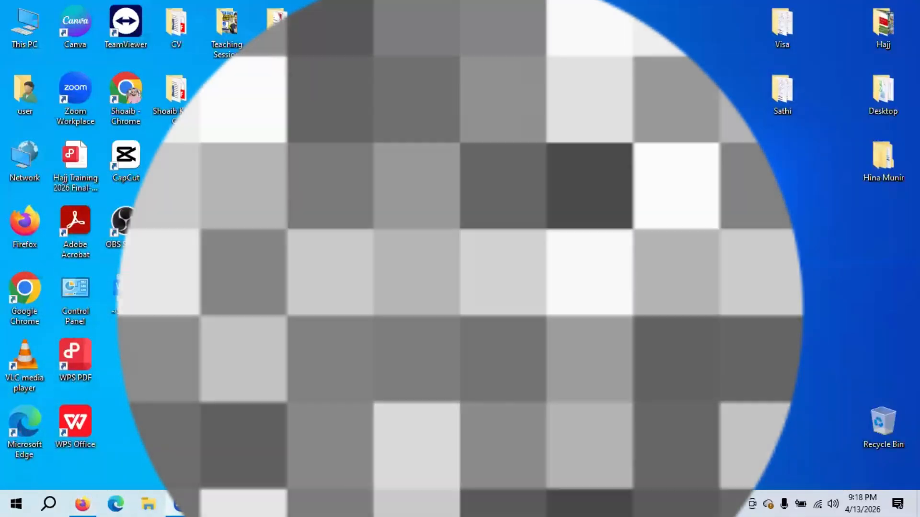
{"action": "mouse_move", "coordinate": [181, 504]}
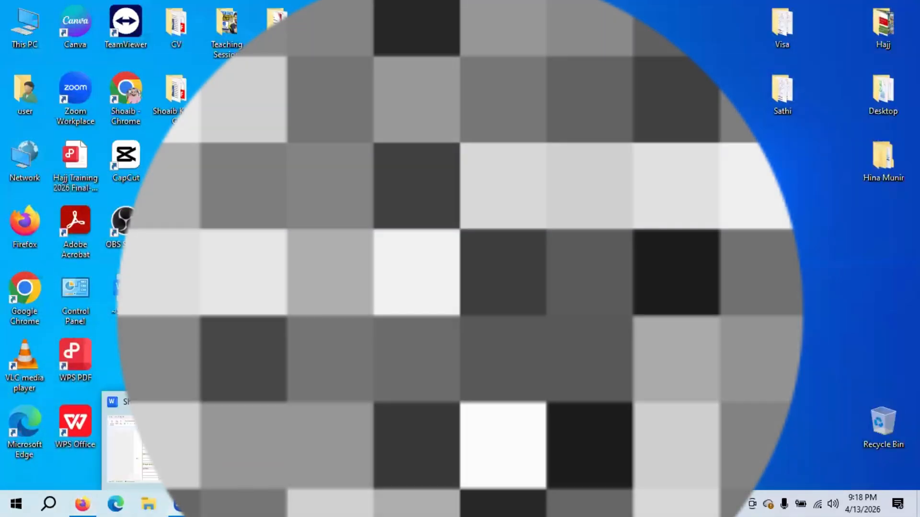
{"action": "left_click", "coordinate": [221, 443]}
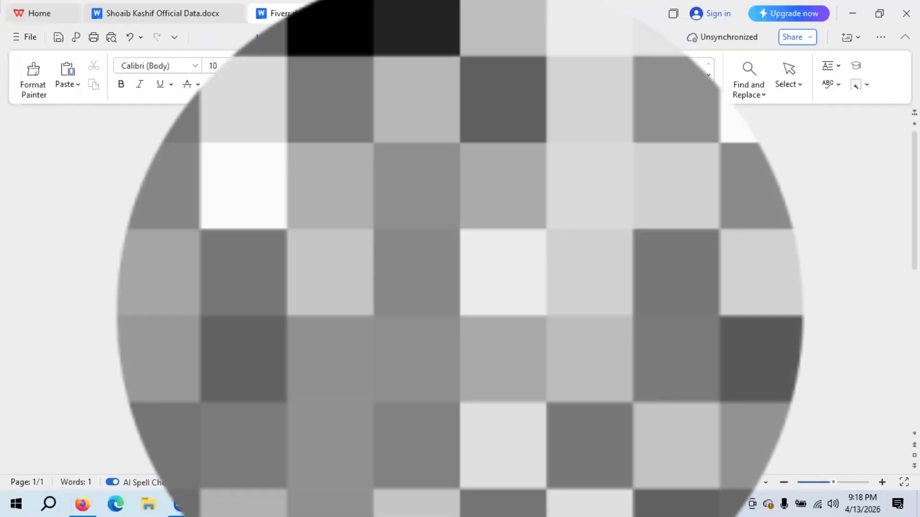
{"action": "key", "text": "ctrl+v"}
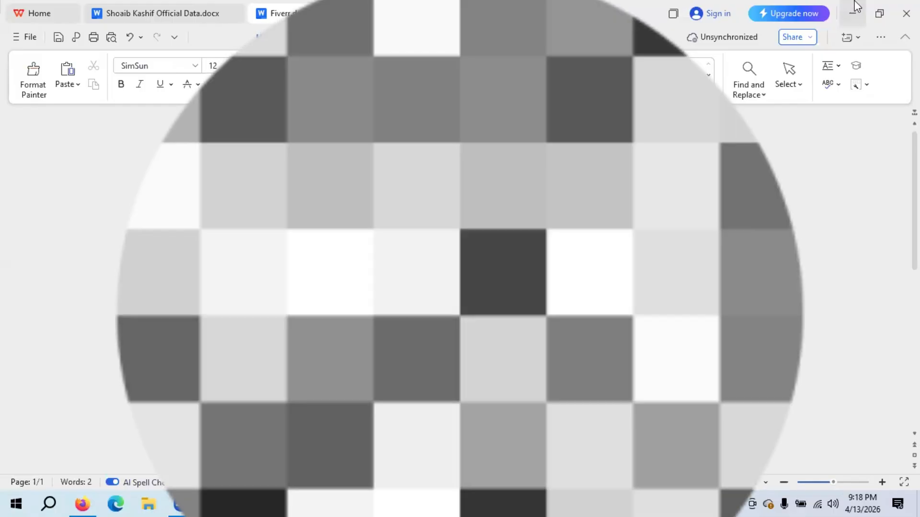
{"action": "left_click", "coordinate": [853, 12]}
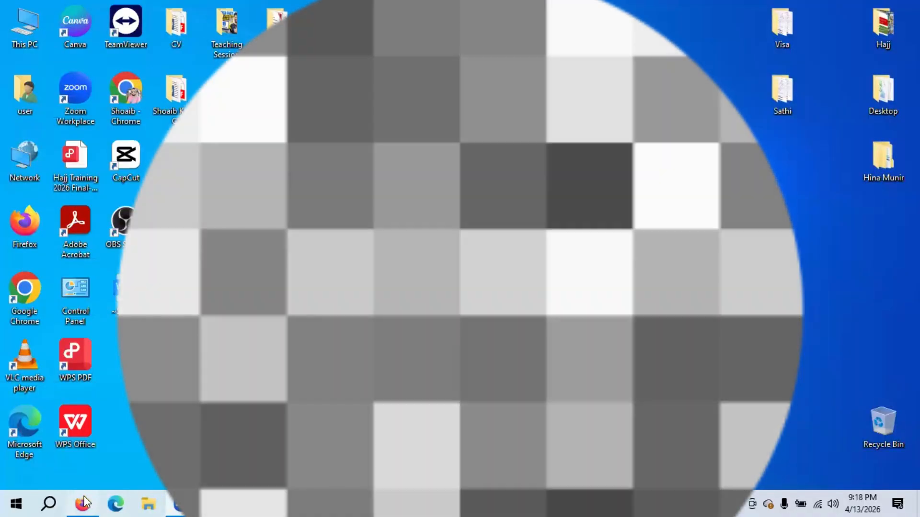
{"action": "left_click", "coordinate": [84, 503]}
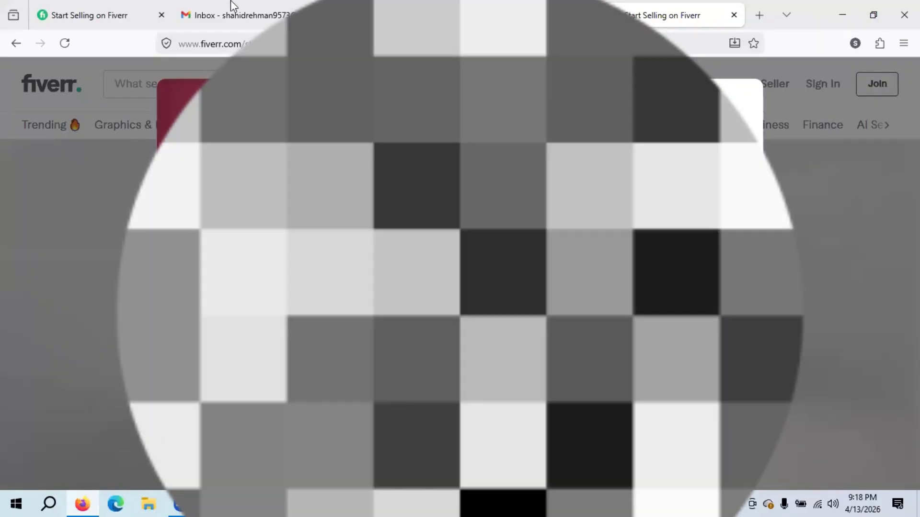
- Open the 'Your Fiverr confirmation code' email in Gmail, then go back to the Fiverr tab
{"action": "left_click", "coordinate": [230, 10]}
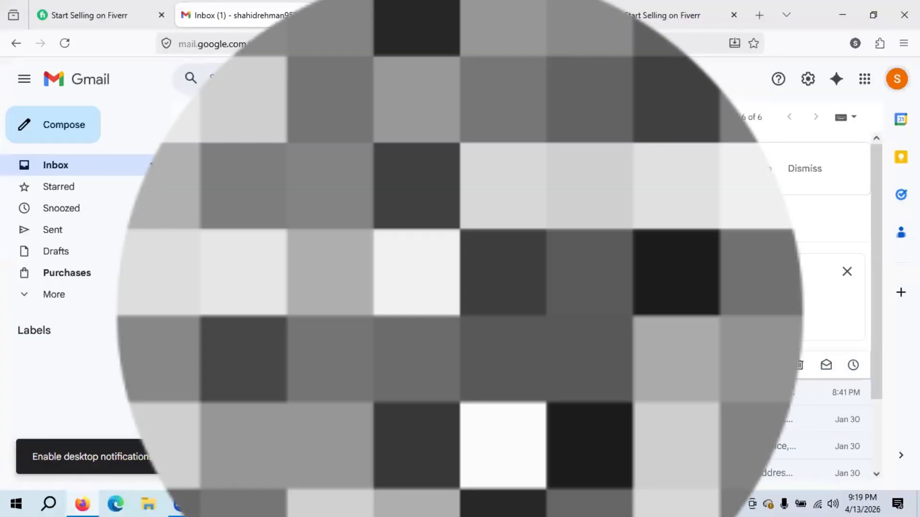
{"action": "left_click", "coordinate": [431, 365]}
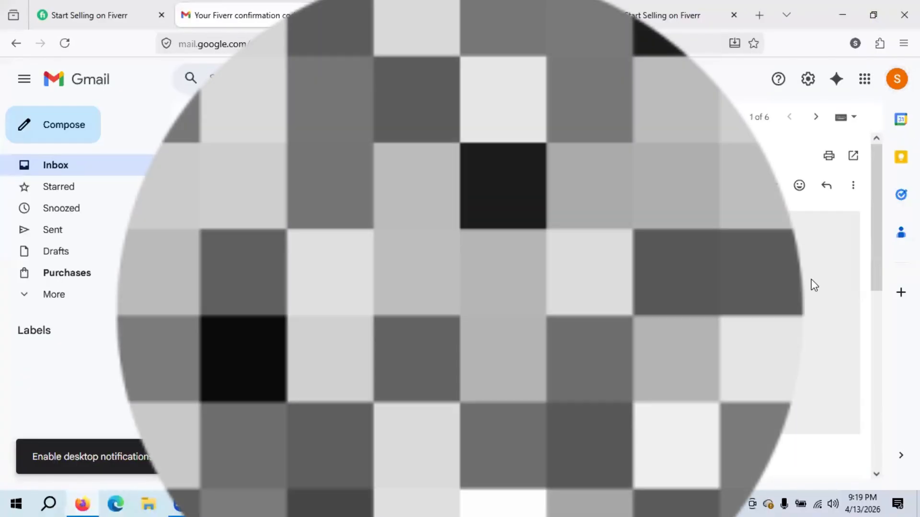
{"action": "scroll", "coordinate": [873, 275], "scroll_direction": "down", "scroll_amount": 1}
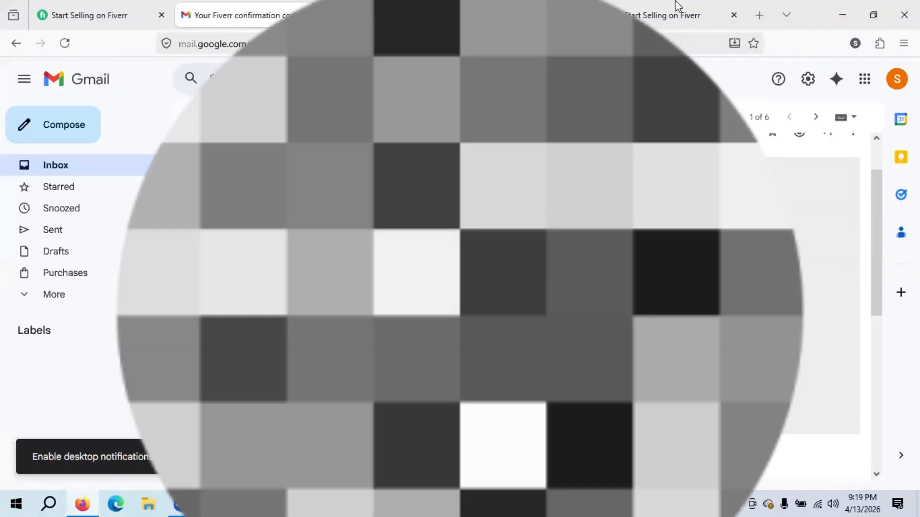
{"action": "left_click", "coordinate": [676, 5]}
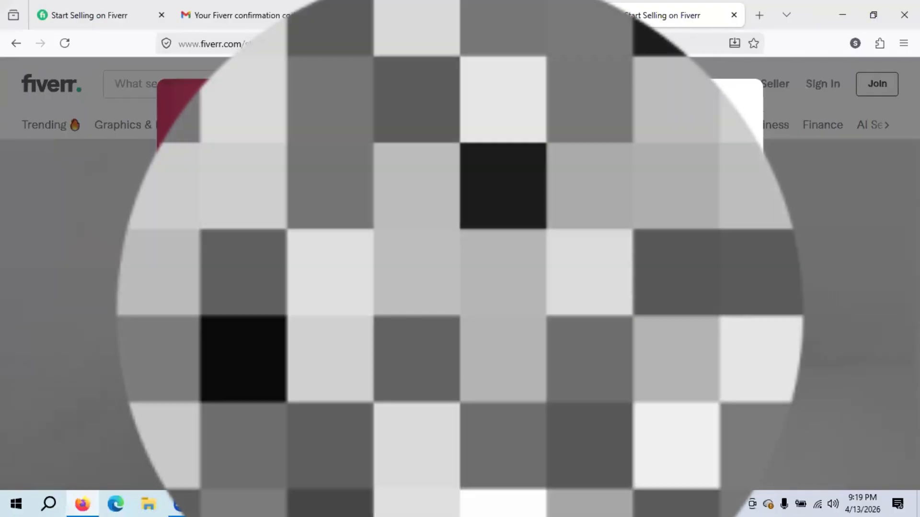
- Enter the last digit of the emailed verification code and submit the Confirm your email form
{"action": "type", "text": "1"}
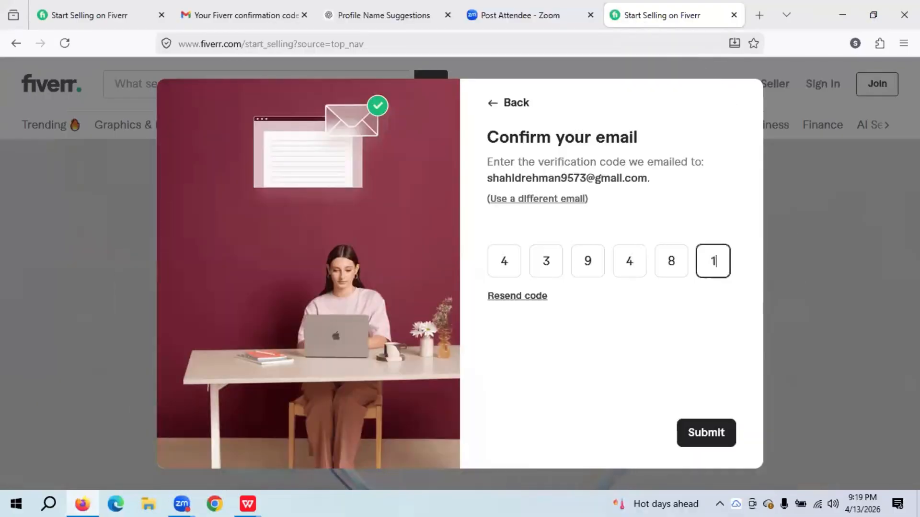
{"action": "left_click", "coordinate": [697, 437]}
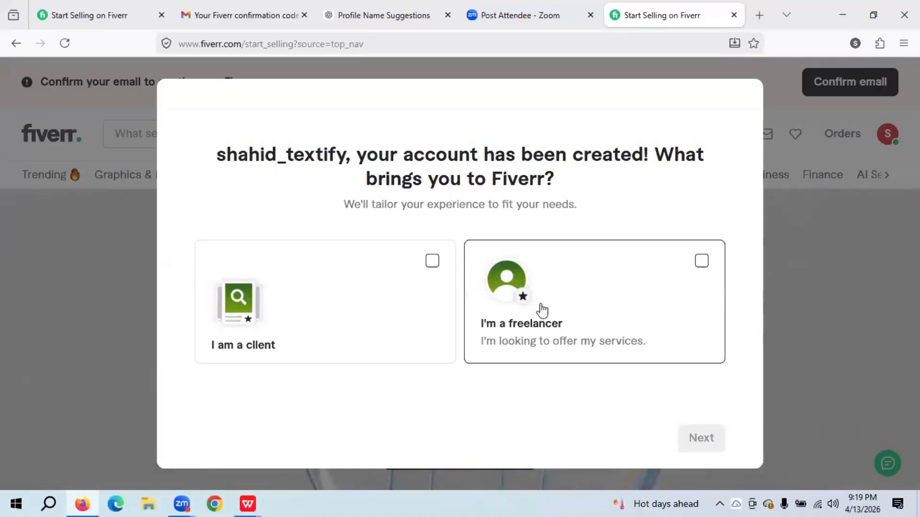
- Choose the 'I'm a freelancer' role and continue to the Seller Onboarding overview
{"action": "left_click", "coordinate": [702, 263]}
{"action": "left_click", "coordinate": [702, 438]}
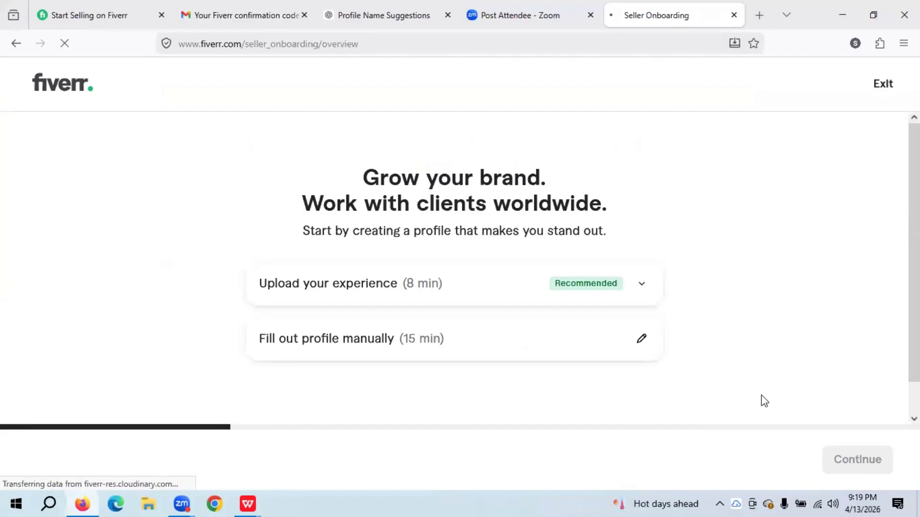
{"action": "scroll", "coordinate": [459, 268], "scroll_direction": "down", "scroll_amount": 1}
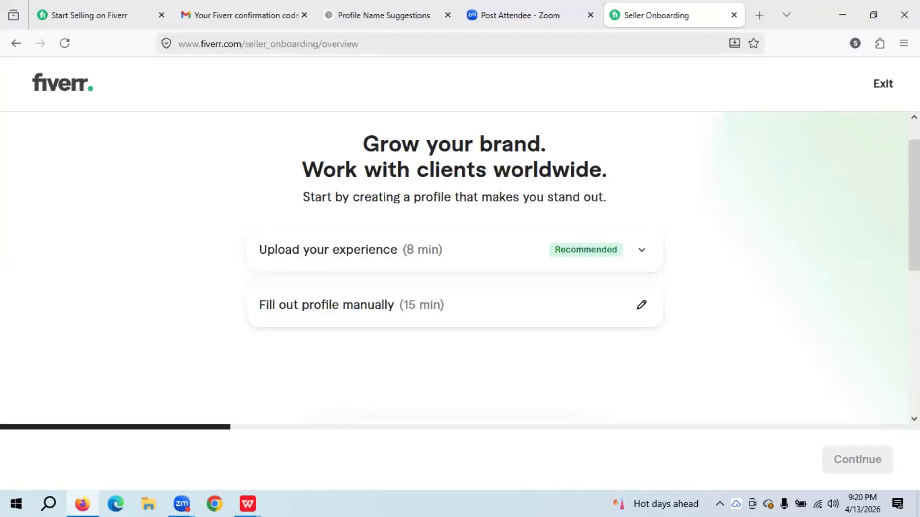
{"action": "mouse_move", "coordinate": [914, 206]}
{"action": "left_mouse_down"}
{"action": "mouse_move", "coordinate": [914, 343]}
{"action": "mouse_move", "coordinate": [914, 194]}
{"action": "mouse_move", "coordinate": [914, 216]}
{"action": "left_mouse_up"}
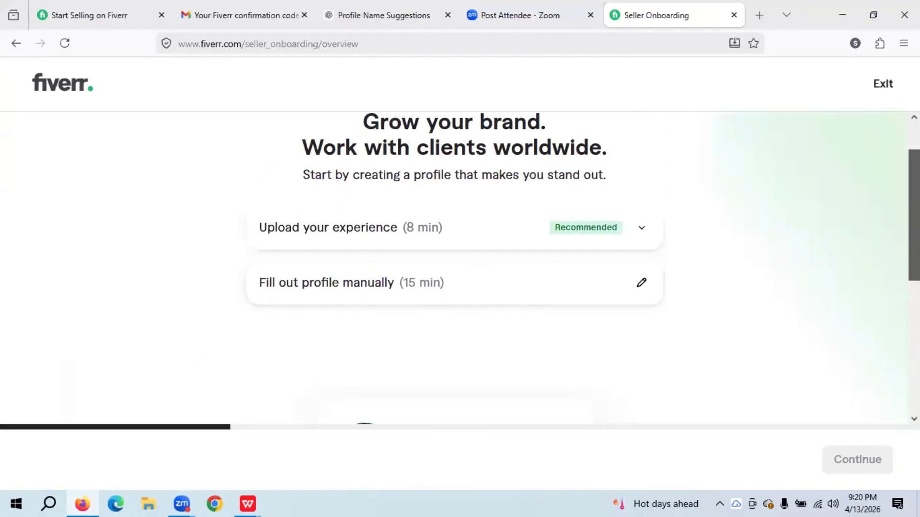
- Pick 'Fill out profile manually', review the profile form, and open About's '+ Add details'
{"action": "left_click", "coordinate": [338, 287]}
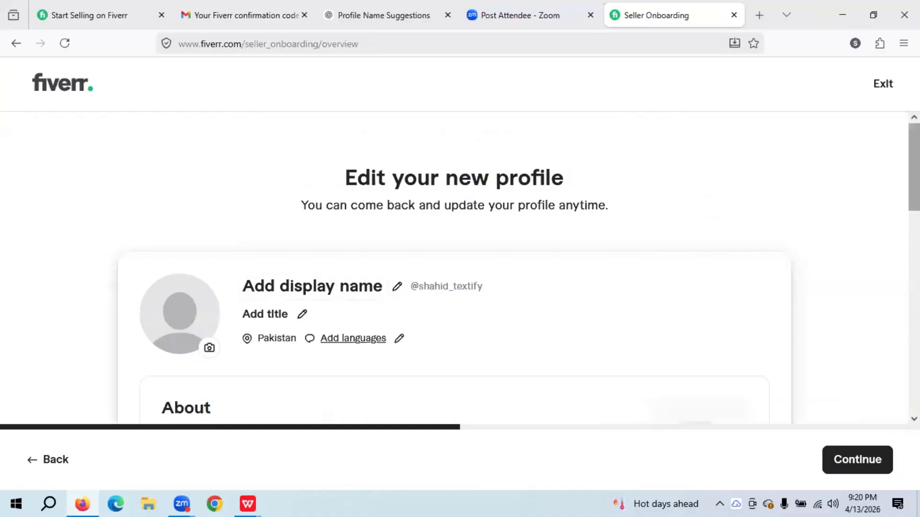
{"action": "left_click_drag", "start_coordinate": [913, 168], "coordinate": [914, 208]}
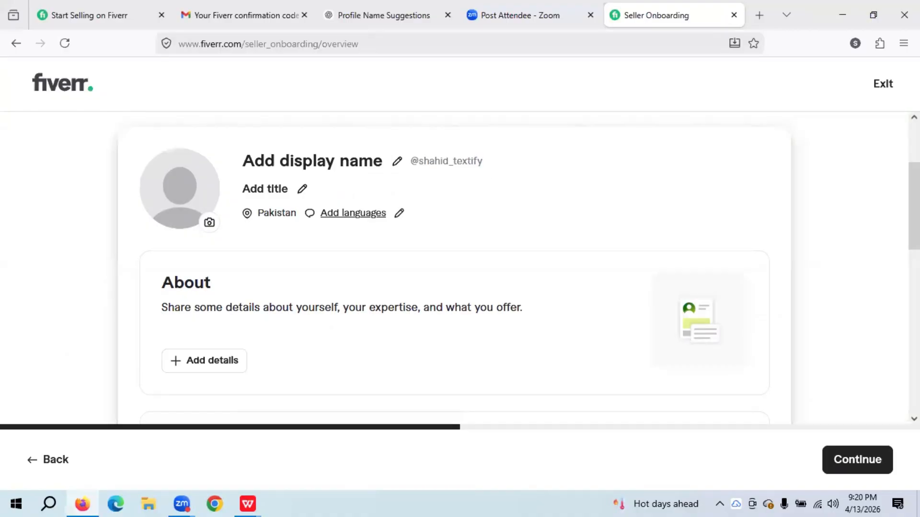
{"action": "scroll", "coordinate": [460, 268], "scroll_direction": "down", "scroll_amount": 2}
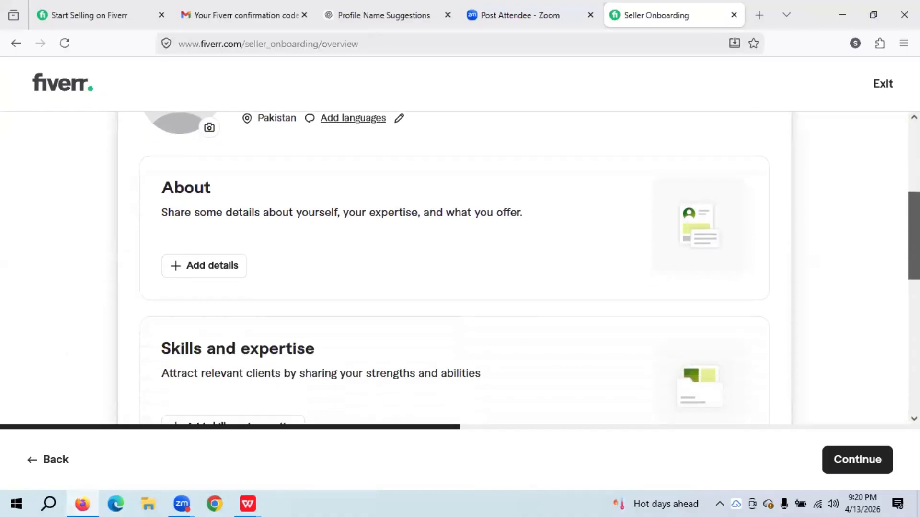
{"action": "scroll", "coordinate": [460, 268], "scroll_direction": "down", "scroll_amount": 8}
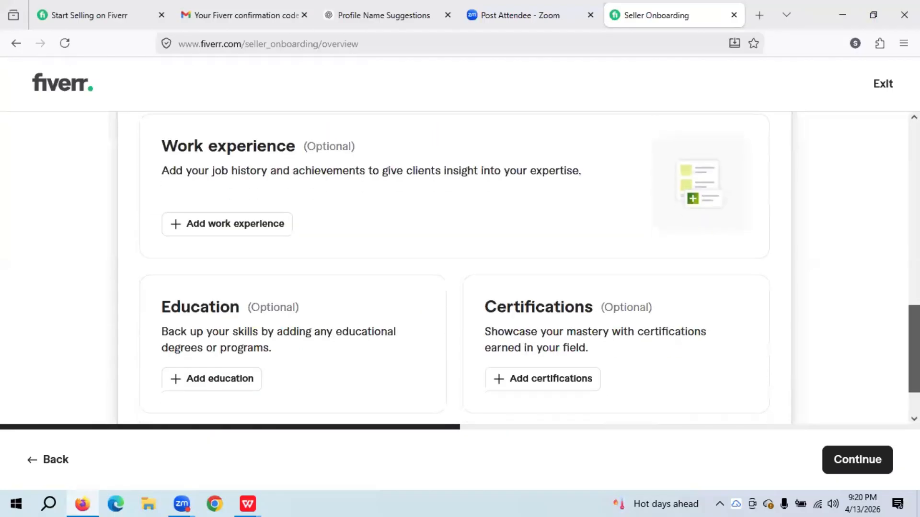
{"action": "scroll", "coordinate": [460, 268], "scroll_direction": "up", "scroll_amount": 3}
{"action": "scroll", "coordinate": [459, 268], "scroll_direction": "down", "scroll_amount": 3}
{"action": "scroll", "coordinate": [460, 268], "scroll_direction": "up", "scroll_amount": 12}
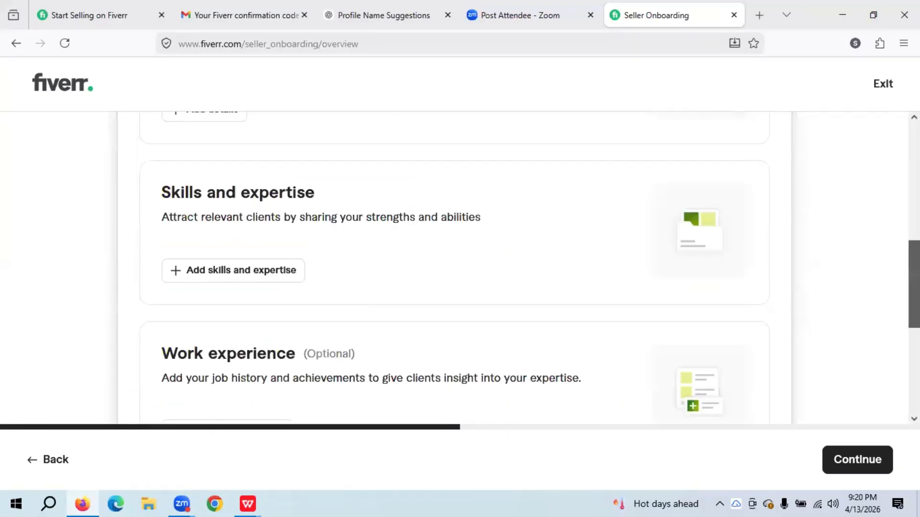
{"action": "scroll", "coordinate": [579, 144], "scroll_direction": "down", "scroll_amount": 4}
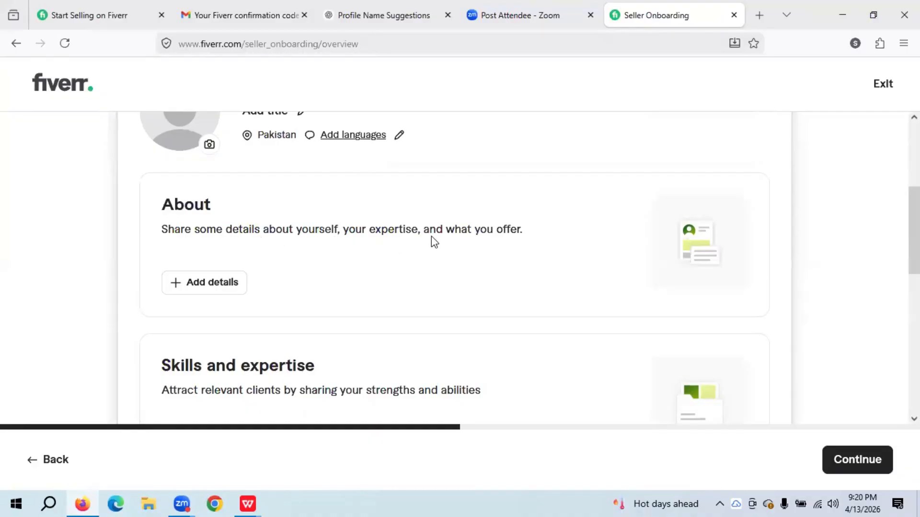
{"action": "left_click", "coordinate": [209, 285]}
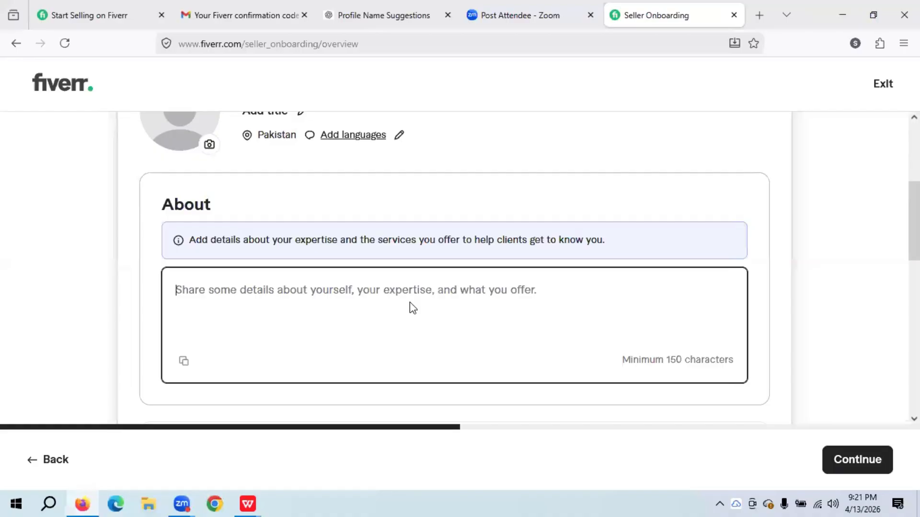
- In ChatGPT, type 'I am going to create a n account on the fiverr, I will need help'
{"action": "left_click", "coordinate": [397, 7]}
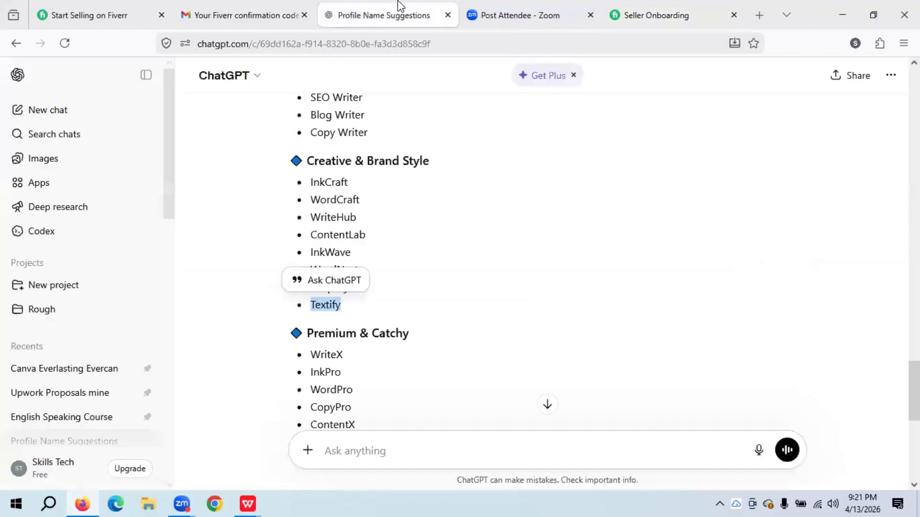
{"action": "scroll", "coordinate": [546, 264], "scroll_direction": "down", "scroll_amount": 6}
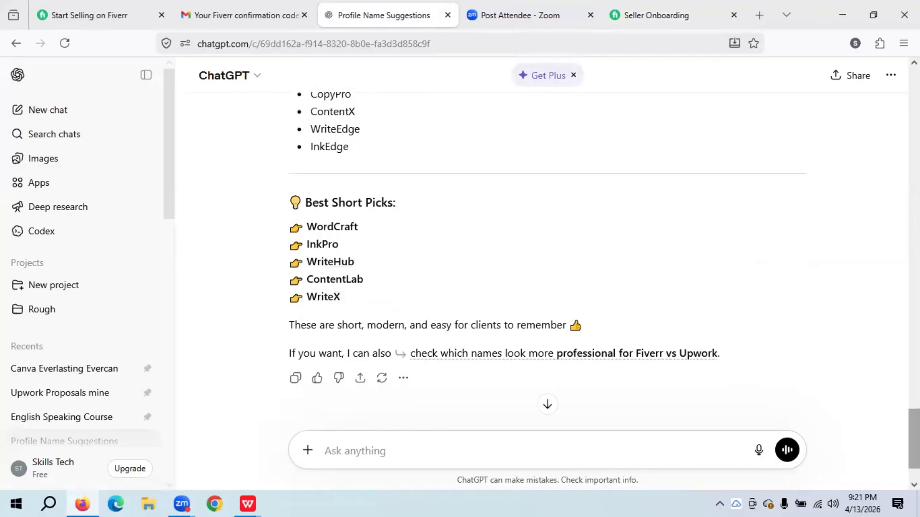
{"action": "scroll", "coordinate": [546, 264], "scroll_direction": "down", "scroll_amount": 2}
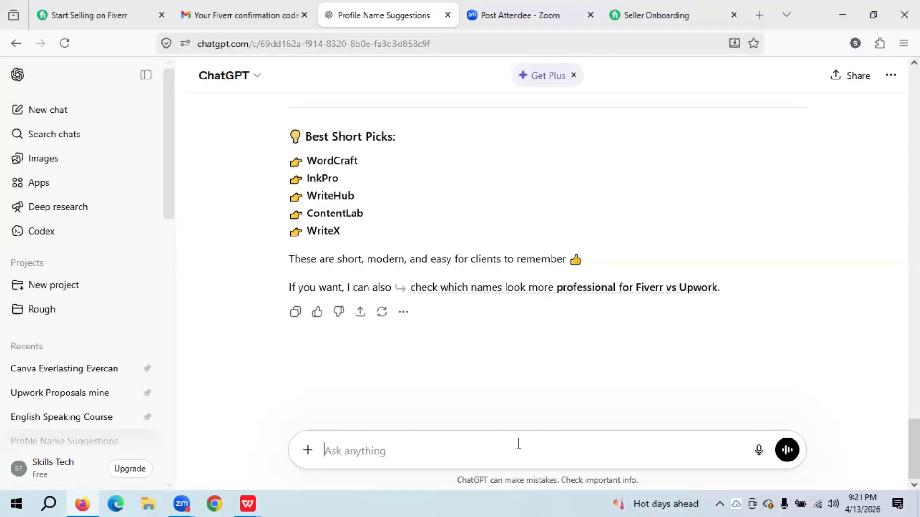
{"action": "type", "text": "I am"}
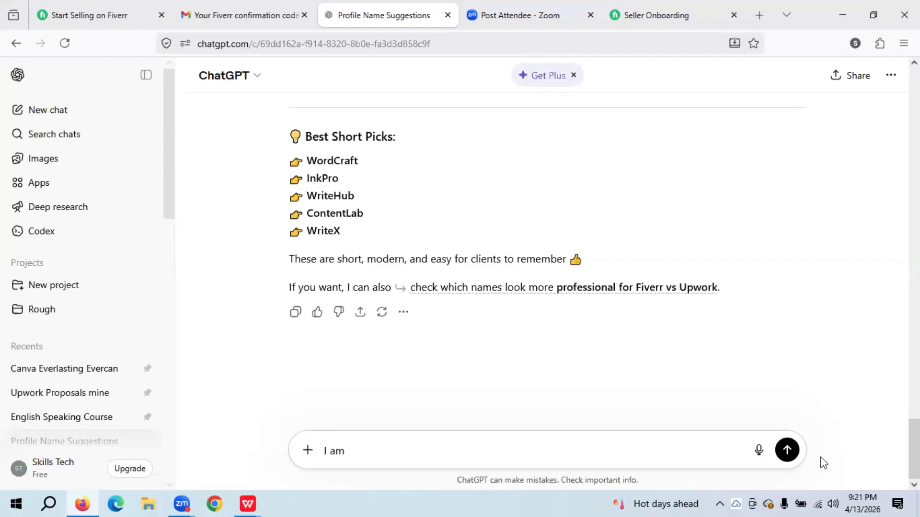
{"action": "left_click_drag", "start_coordinate": [913, 450], "coordinate": [868, 472]}
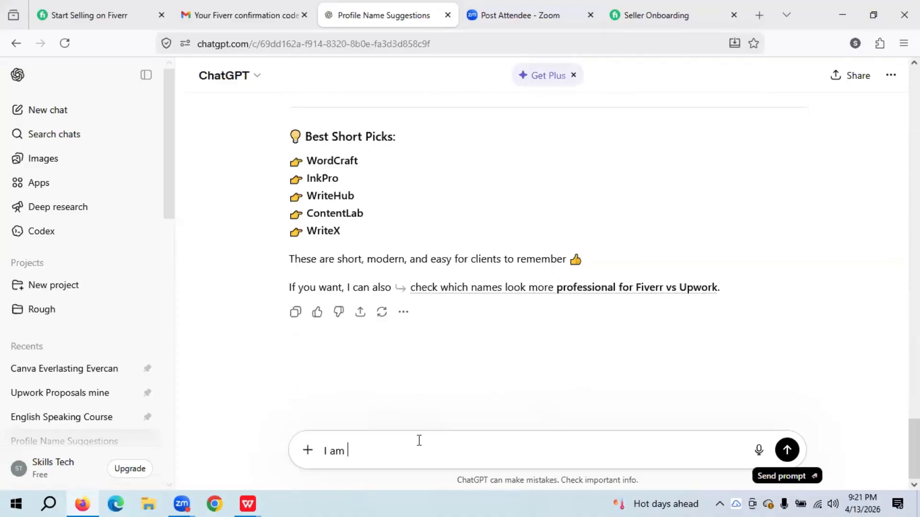
{"action": "type", "text": "going to create a n account"}
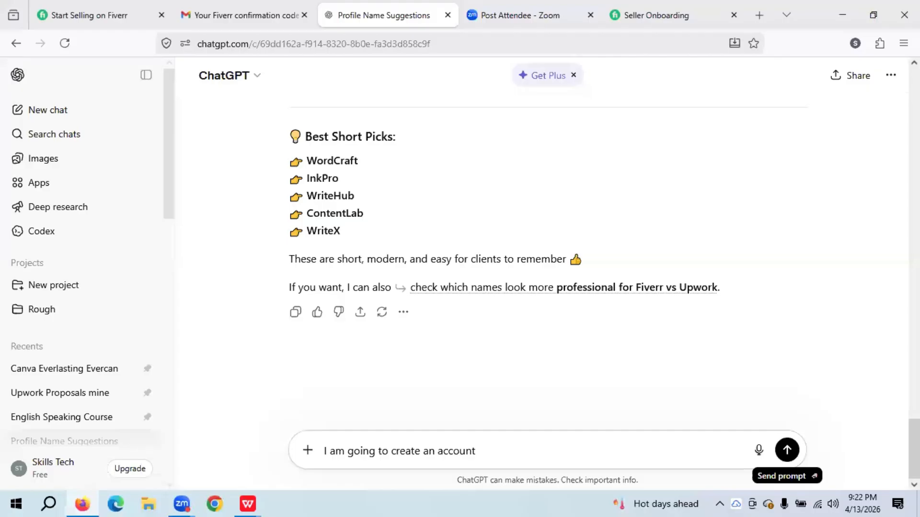
{"action": "type", "text": " on the fiverr,"}
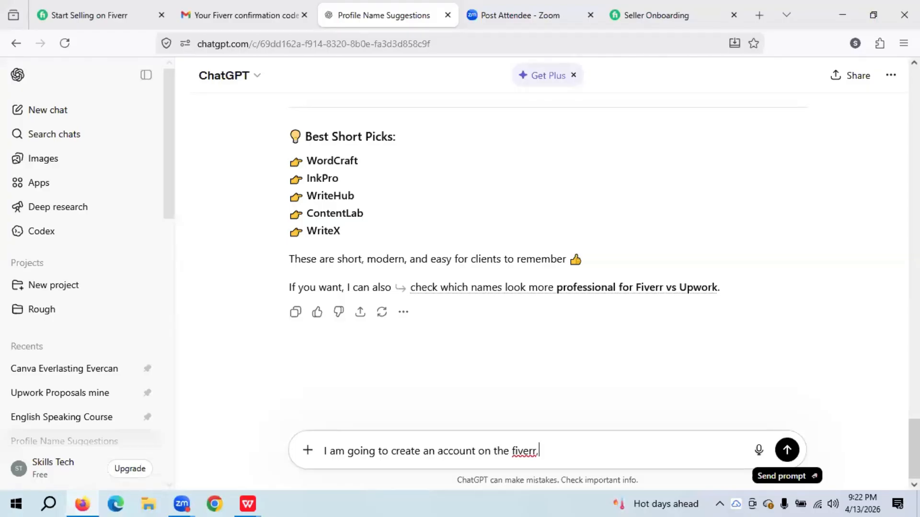
{"action": "type", "text": " I will need help"}
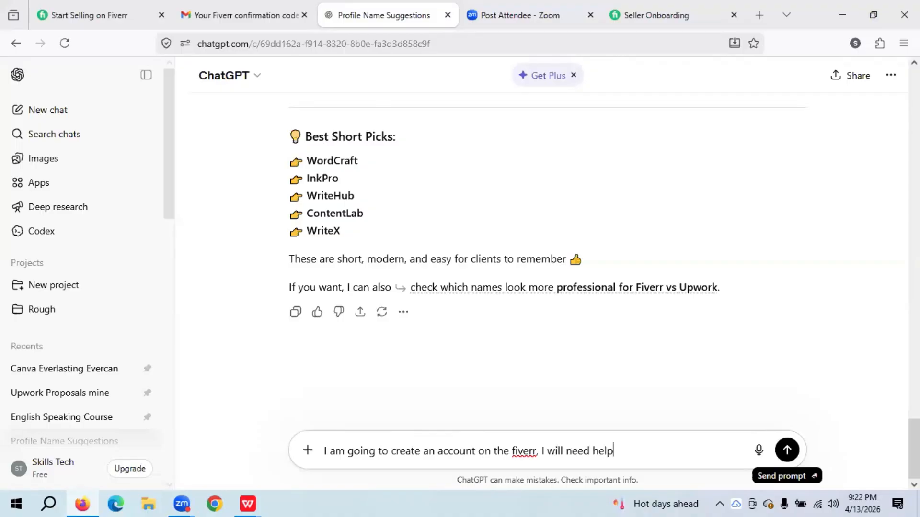
- Send the Fiverr help request and read through ChatGPT's step-by-step profile and pricing guidance
{"action": "left_click", "coordinate": [787, 450]}
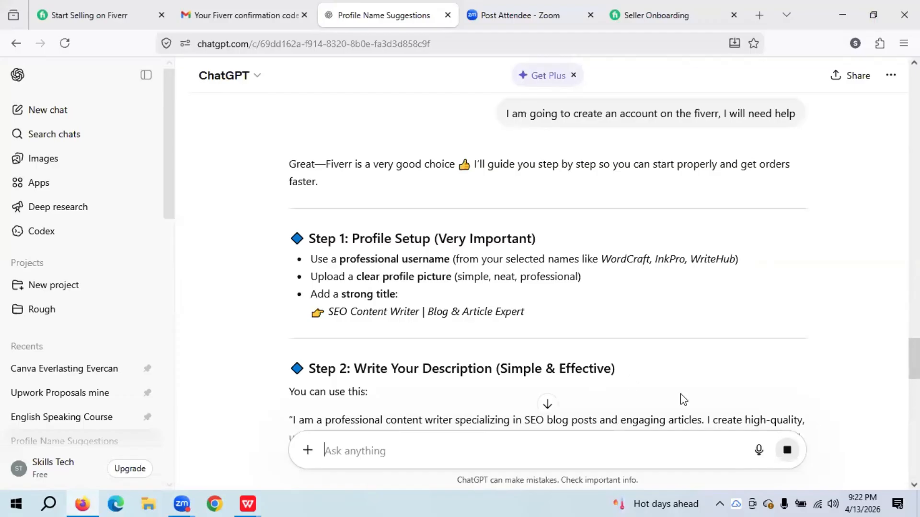
{"action": "scroll", "coordinate": [914, 359], "scroll_direction": "down", "scroll_amount": 3}
{"action": "scroll", "coordinate": [914, 359], "scroll_direction": "down", "scroll_amount": 15}
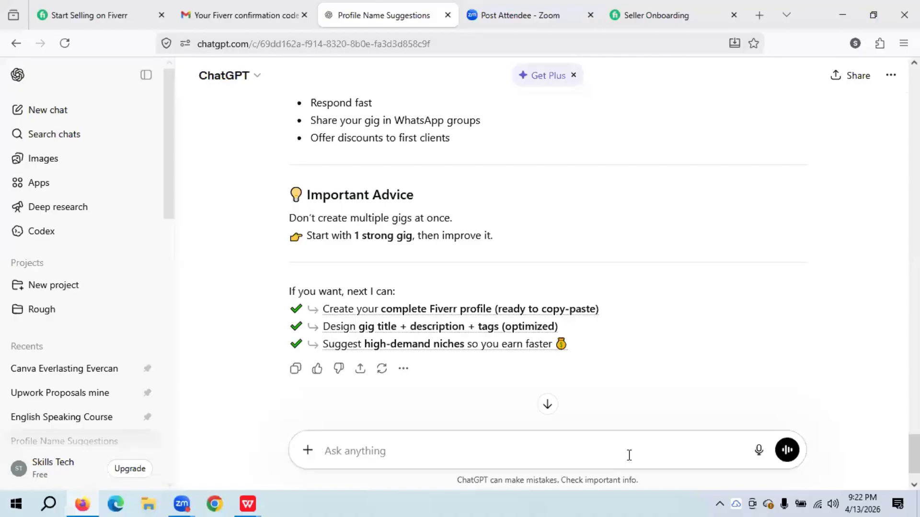
- Describe your background: Electrical Engineer, UET Lahore 2014, freelancing since 2017, many content-writing projects
{"action": "type", "text": "I am "}
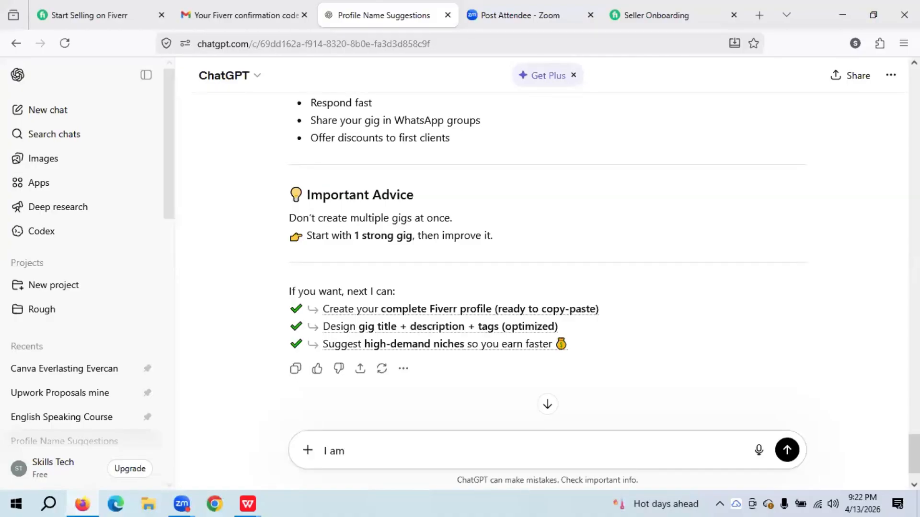
{"action": "type", "text": "Electrical Engineer "}
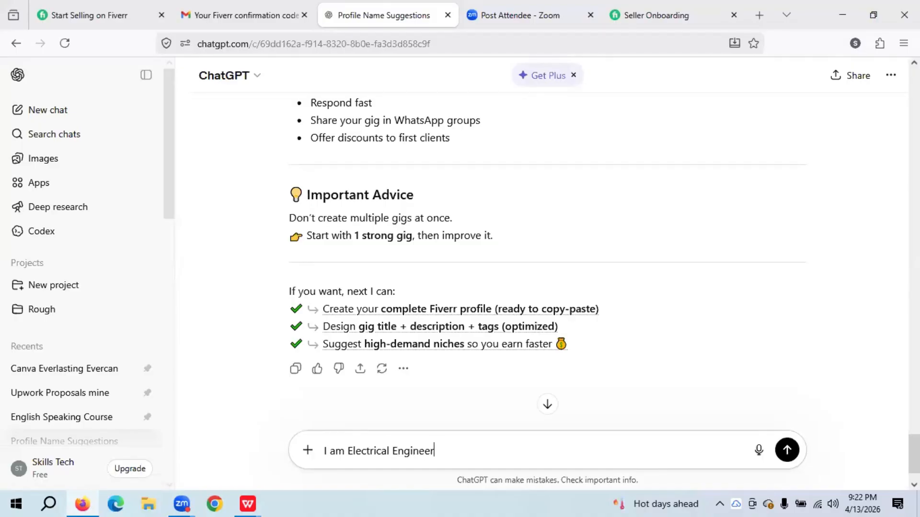
{"action": "type", "text": "by Qualification, "}
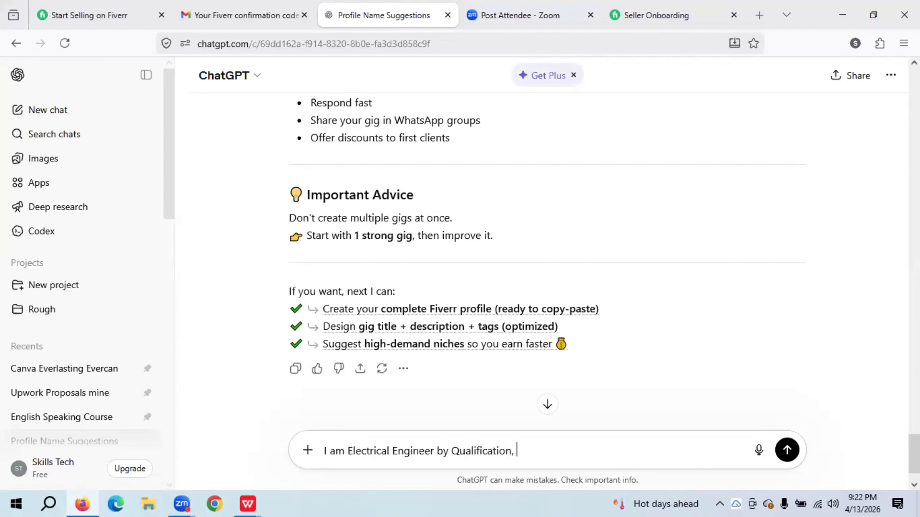
{"action": "type", "text": "My desgree was "}
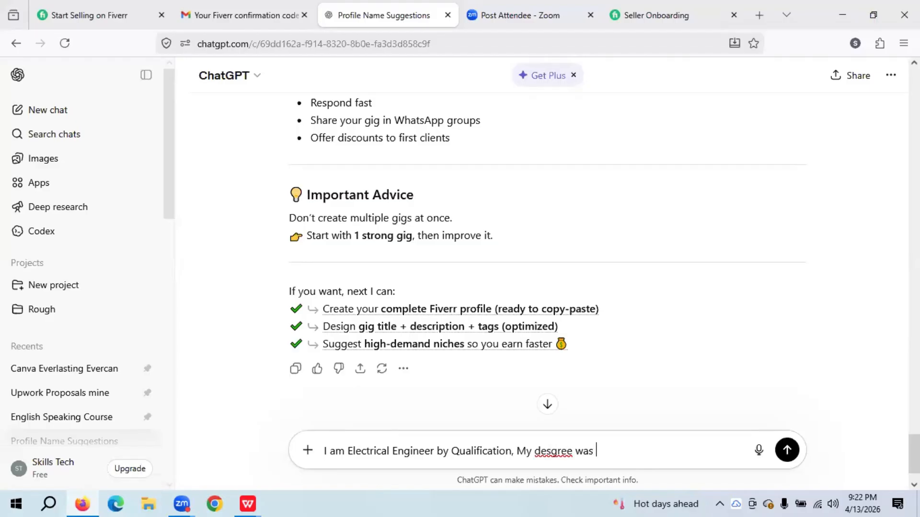
{"action": "type", "text": "completed"}
{"action": "type", "text": "in 201"}
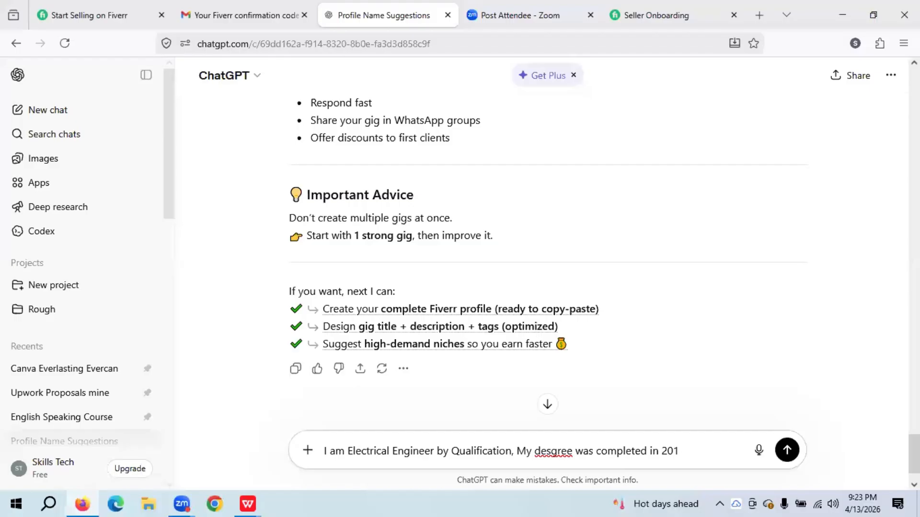
{"action": "type", "text": "4 from UET La"}
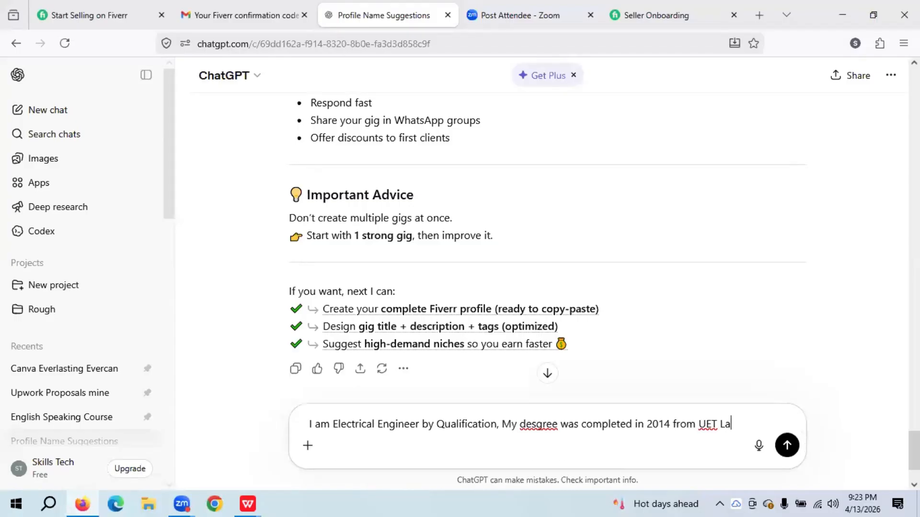
{"action": "type", "text": "hore. "}
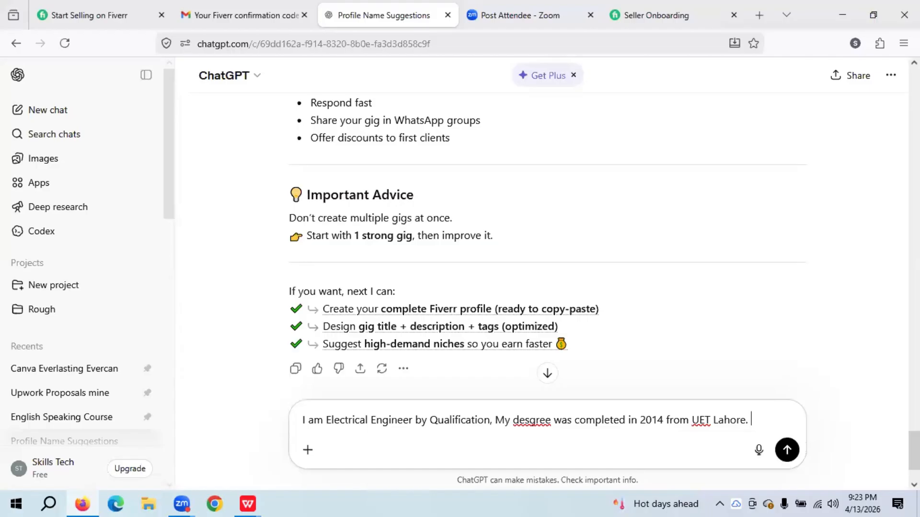
{"action": "type", "text": "Since 201"}
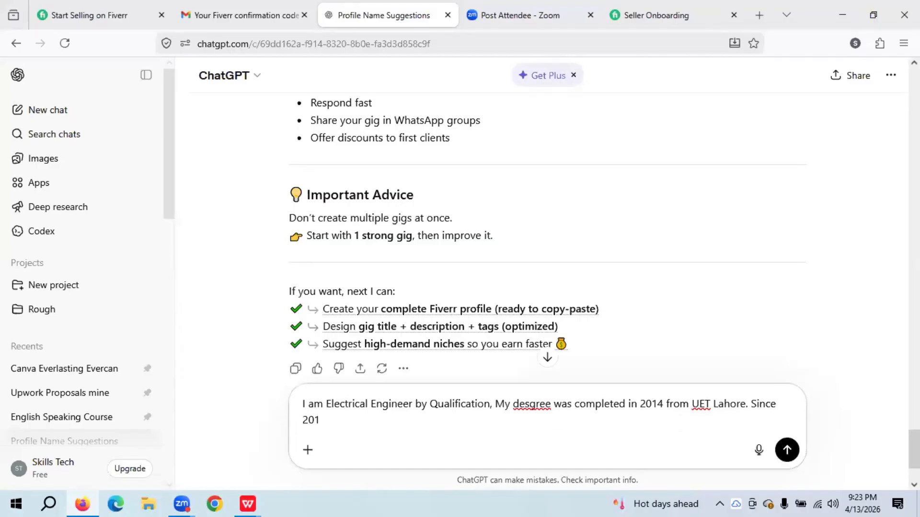
{"action": "type", "text": "7"}
{"action": "type", "text": " I"}
{"action": "type", "text": " am"}
{"action": "key", "text": "BackSpace"}
{"action": "key", "text": "BackSpace"}
{"action": "key", "text": "BackSpace"}
{"action": "type", "text": "have been in the field"}
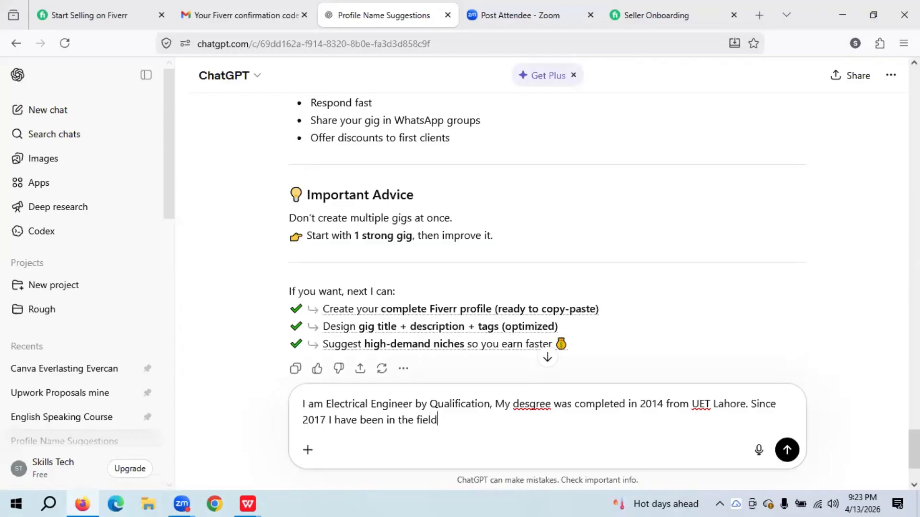
{"action": "type", "text": " of freelancing o"}
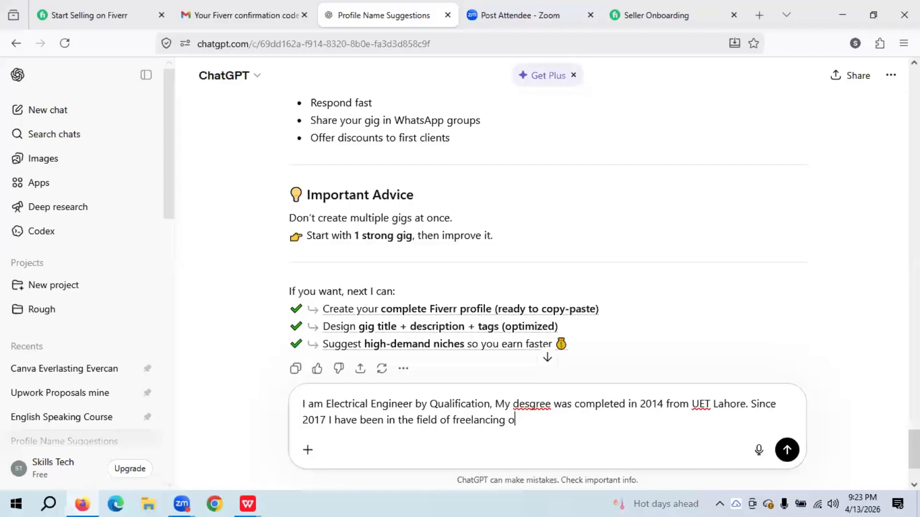
{"action": "type", "text": "n multiple"}
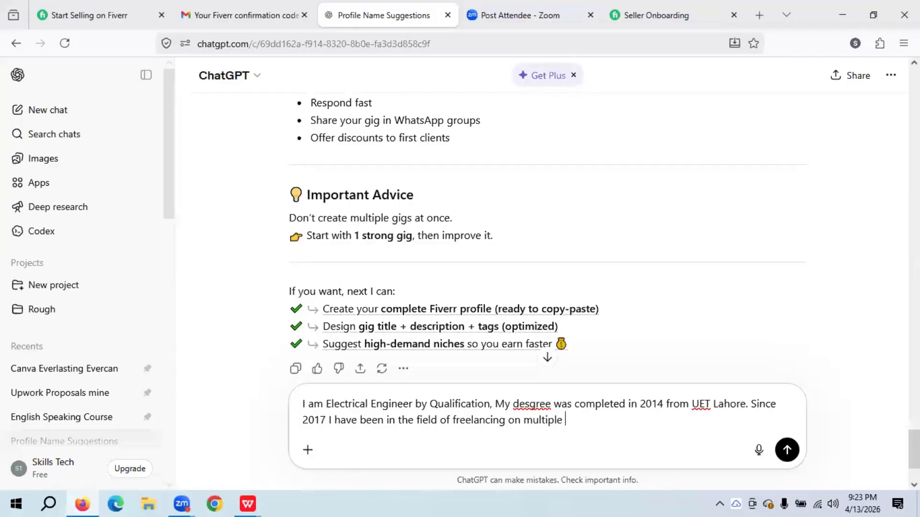
{"action": "type", "text": "platfrom"}
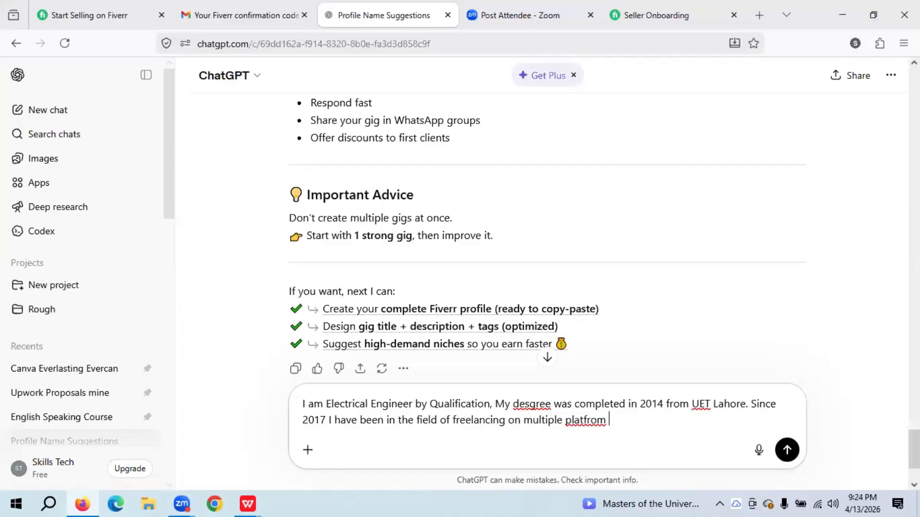
{"action": "type", "text": "Espacially Pretoex"}
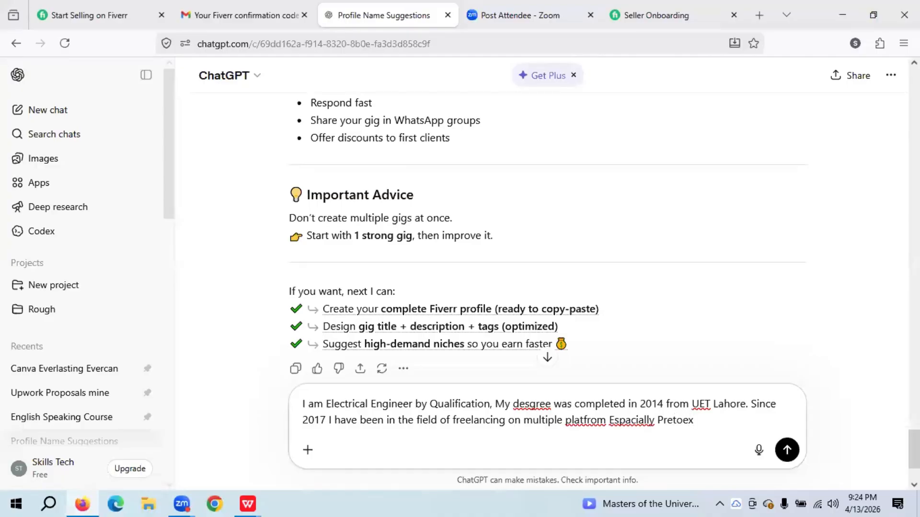
{"action": "type", "text": "pert. Till now i hav"}
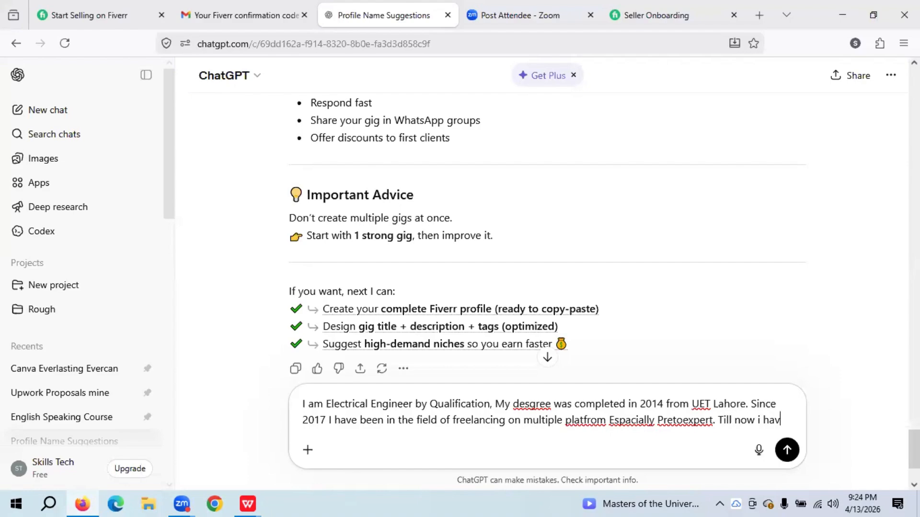
{"action": "type", "text": "e com"}
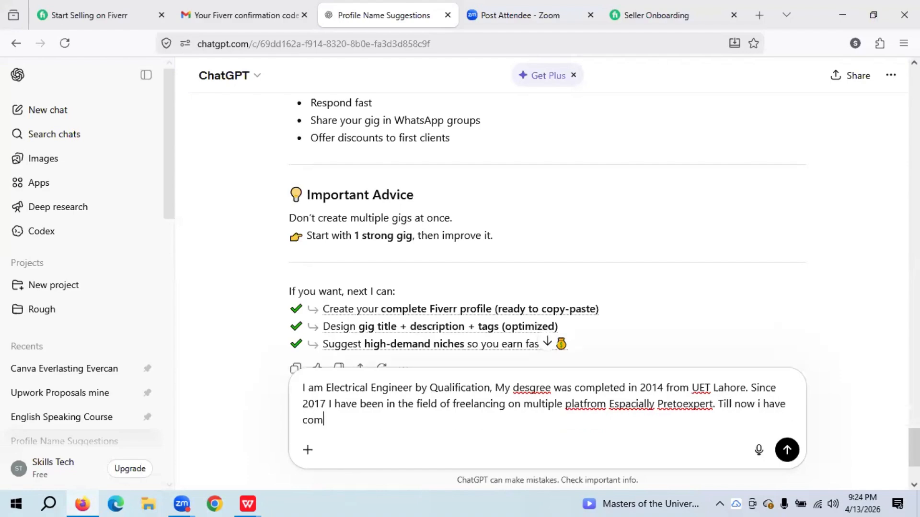
{"action": "type", "text": "pleted many proj"}
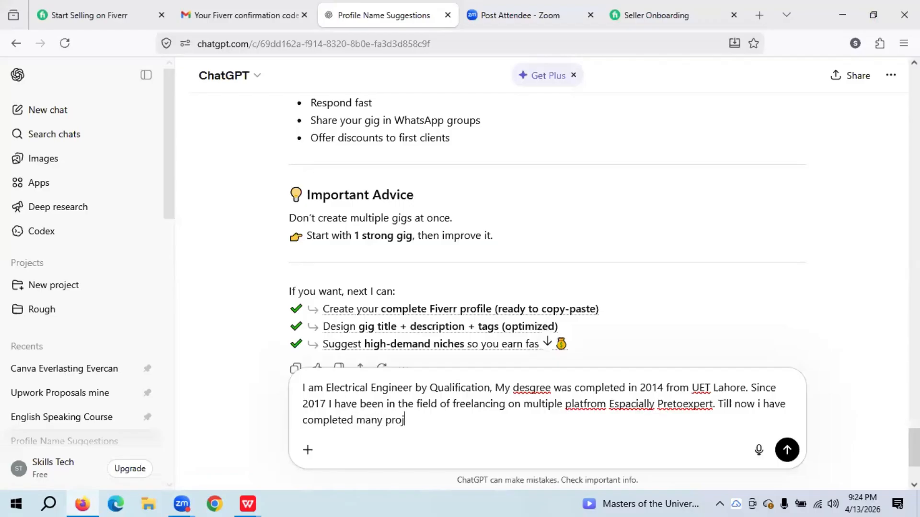
{"action": "type", "text": "ets related to the con"}
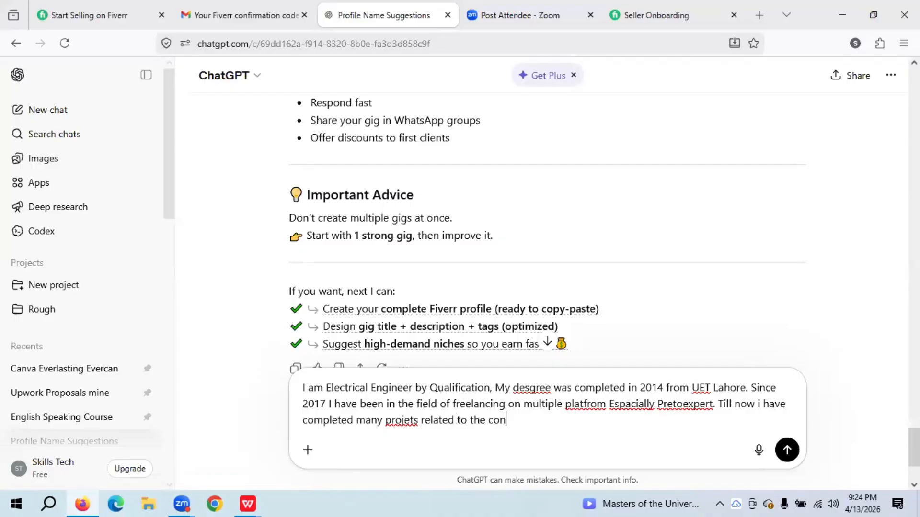
{"action": "type", "text": "tent writing."}
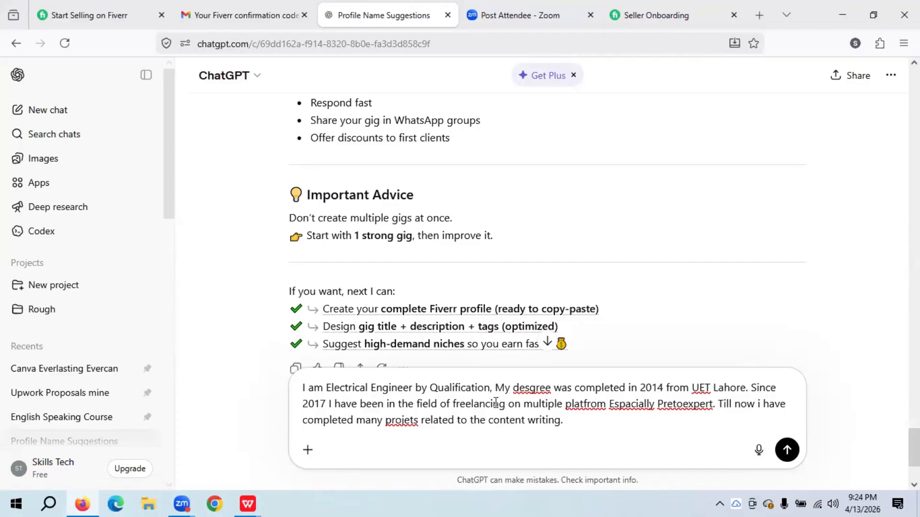
- After checking the Fiverr About form, add 'I will need some help, kindly save my details'
{"action": "left_click", "coordinate": [89, 495]}
{"action": "left_click", "coordinate": [89, 496]}
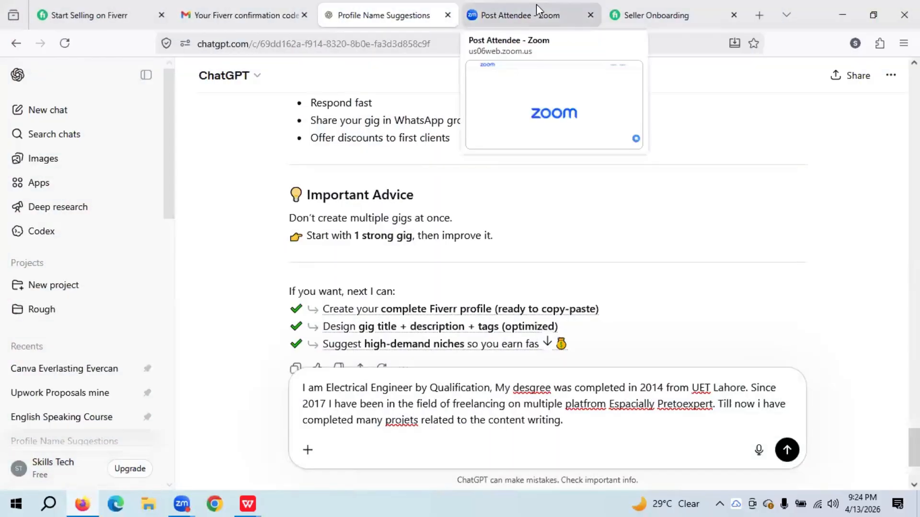
{"action": "left_click", "coordinate": [666, 9]}
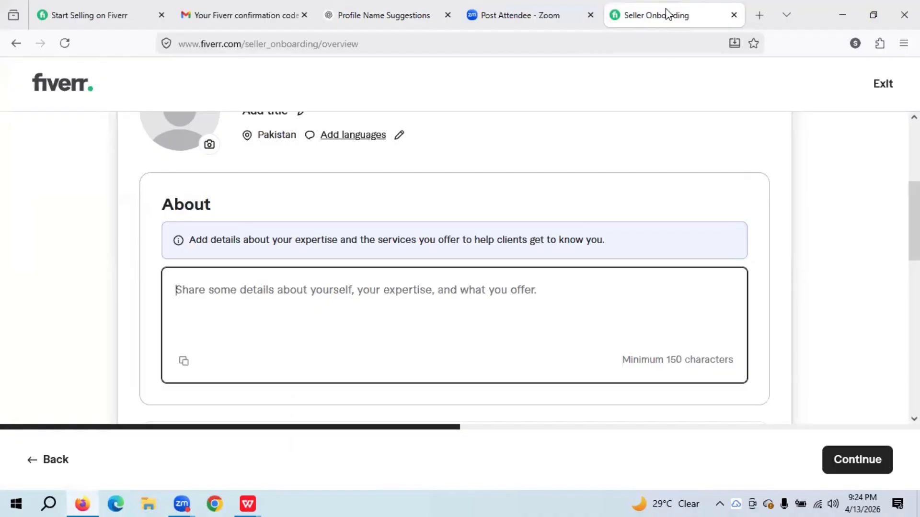
{"action": "left_click", "coordinate": [396, 11]}
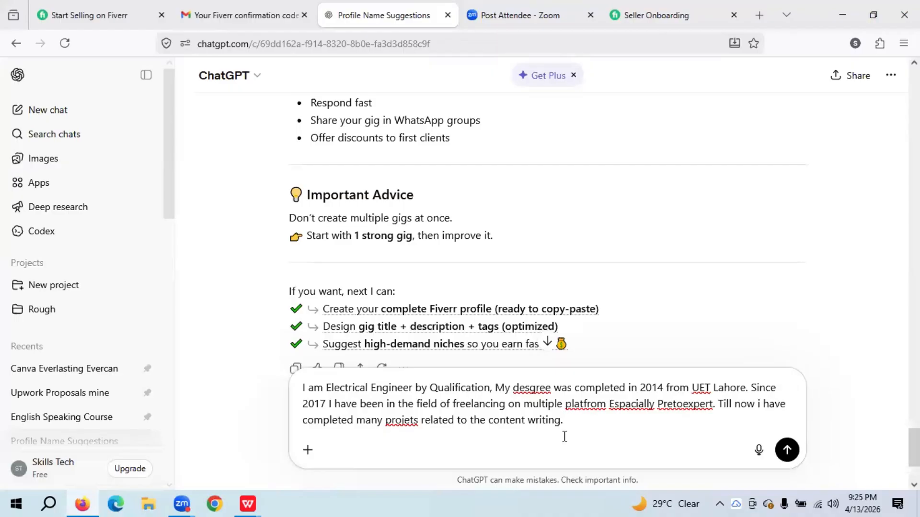
{"action": "type", "text": "I will need some help, k"}
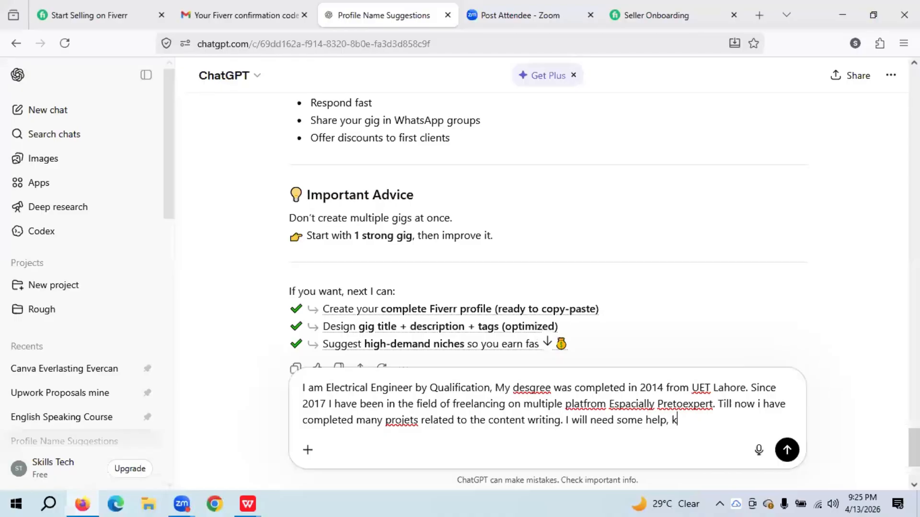
{"action": "type", "text": "indly save my details"}
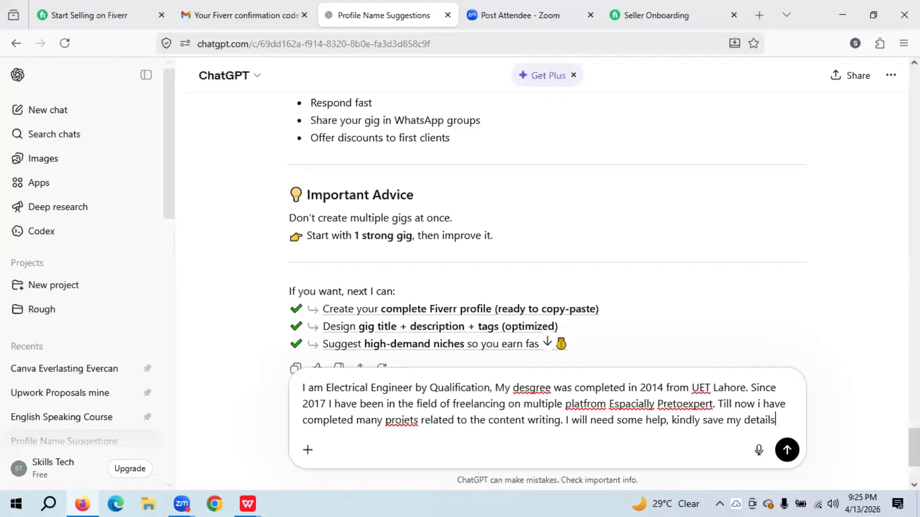
- Send the background message to ChatGPT and glance at the Fiverr About form
{"action": "key", "text": "Return"}
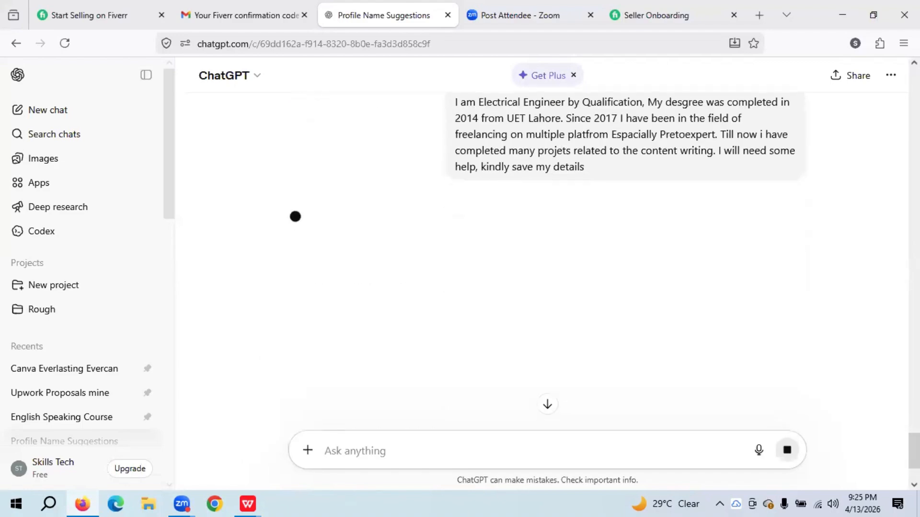
{"action": "left_click", "coordinate": [645, 7]}
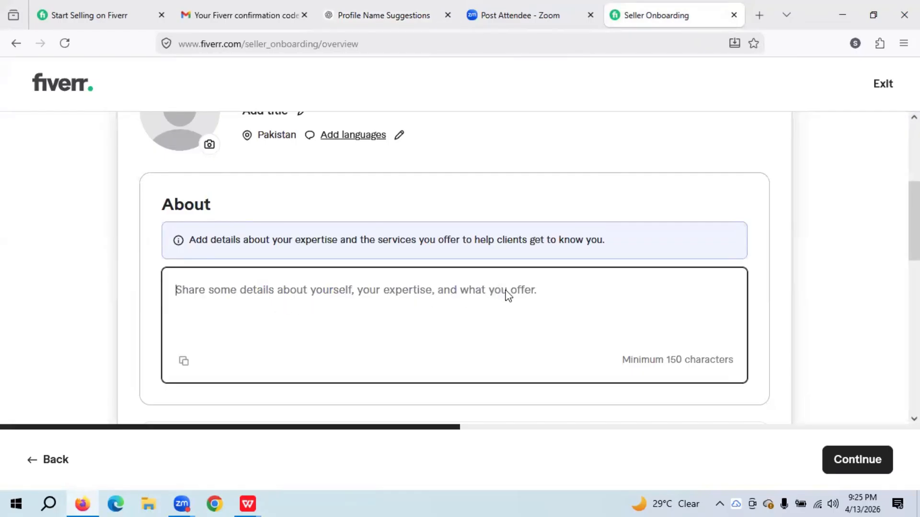
{"action": "left_click", "coordinate": [427, 7]}
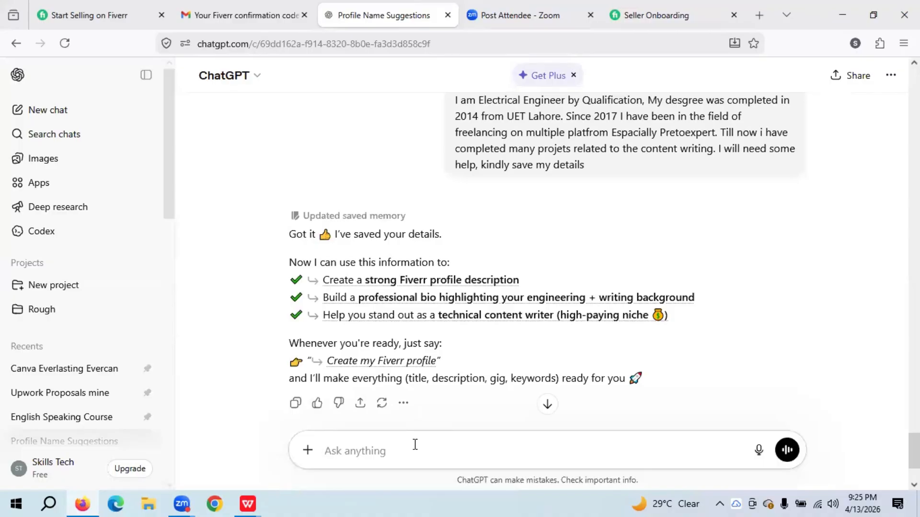
- Type a request for ChatGPT to write your details, expertise and offers for clients in your field
{"action": "type", "text": "Kindl"}
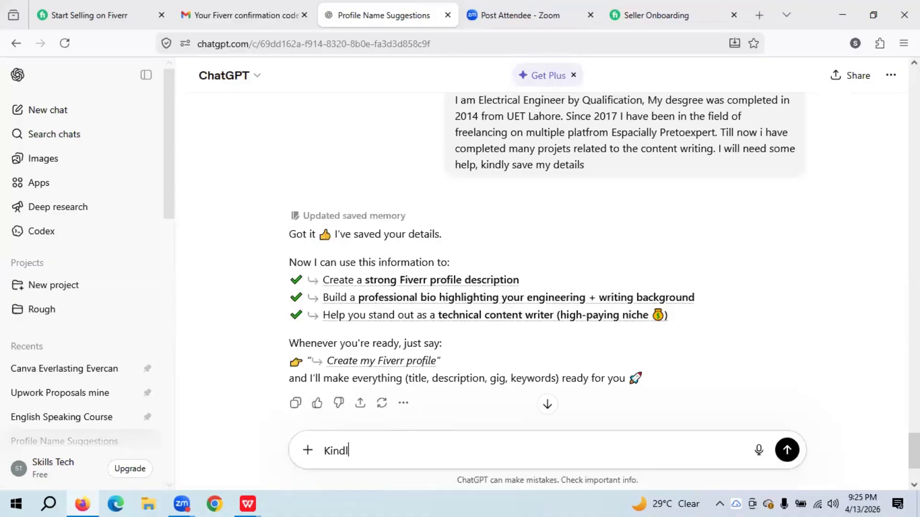
{"action": "type", "text": "y write my details"}
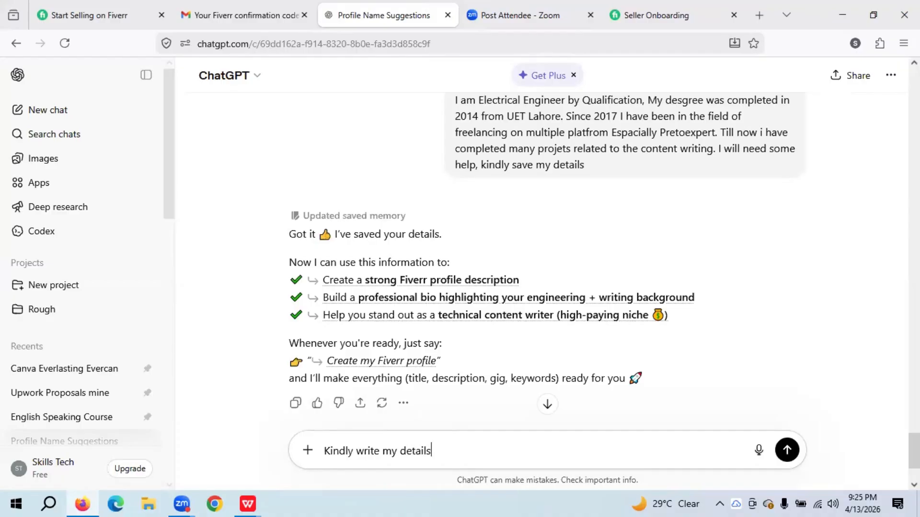
{"action": "type", "text": ","}
{"action": "left_click", "coordinate": [655, 15]}
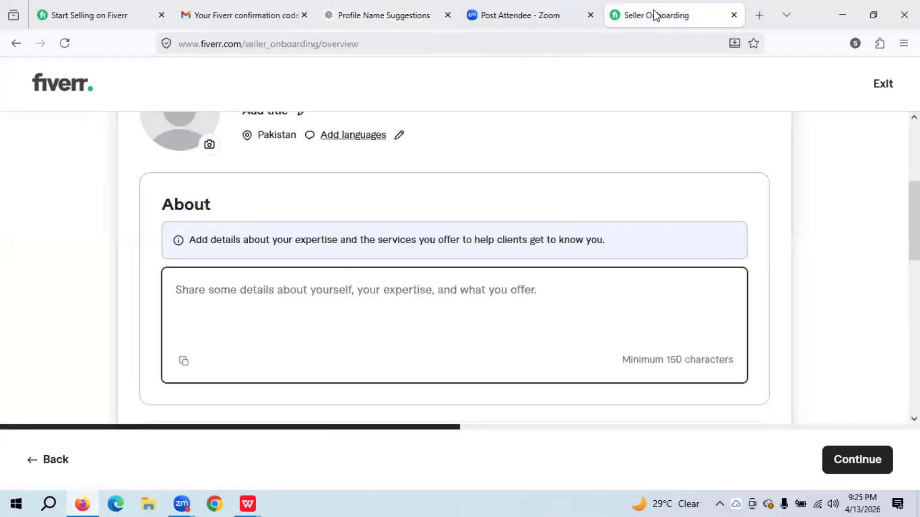
{"action": "left_click", "coordinate": [353, 11]}
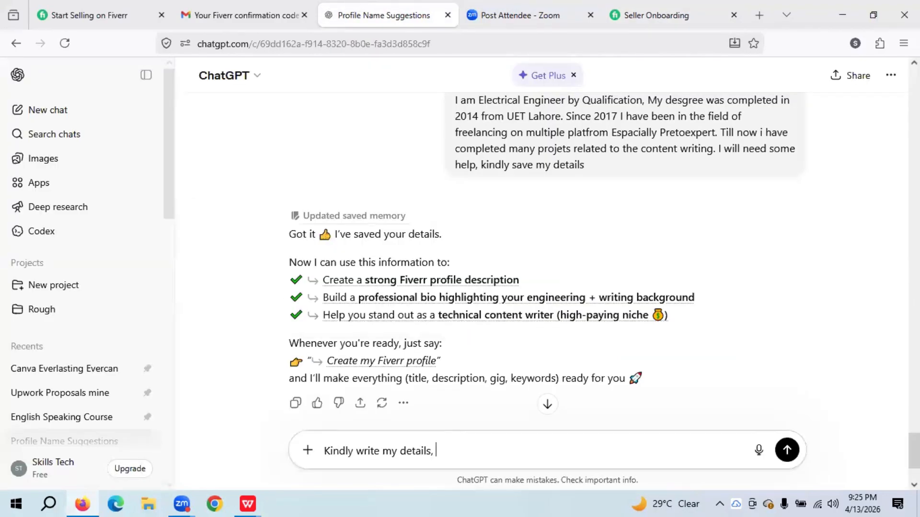
{"action": "type", "text": "xpertise and offers"}
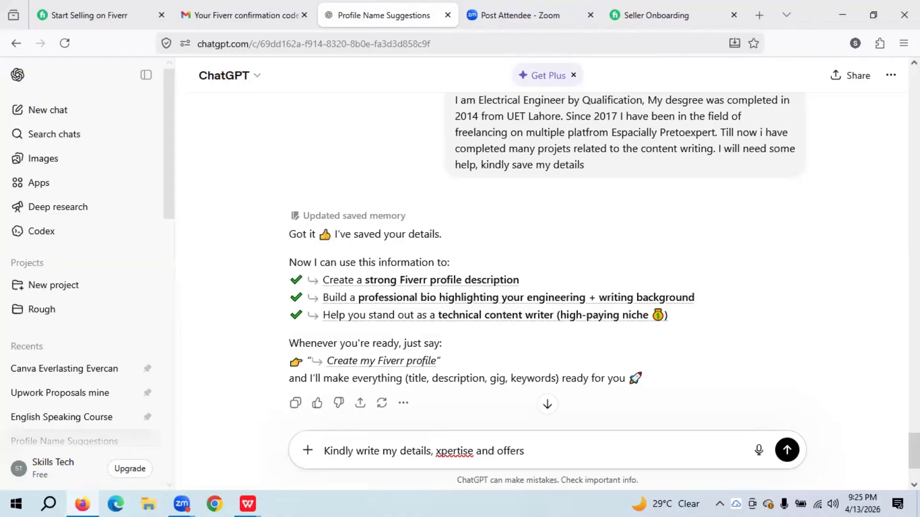
{"action": "type", "text": " which i am pro"}
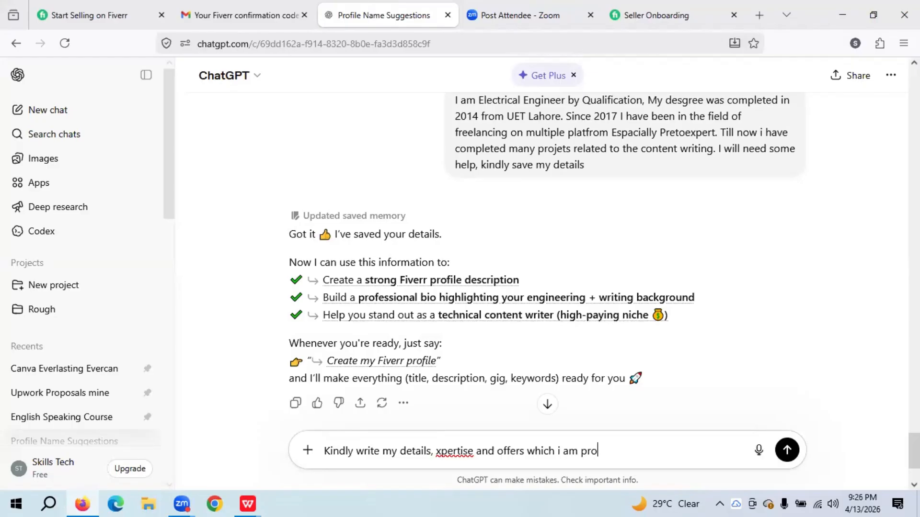
{"action": "type", "text": "viding for the cl"}
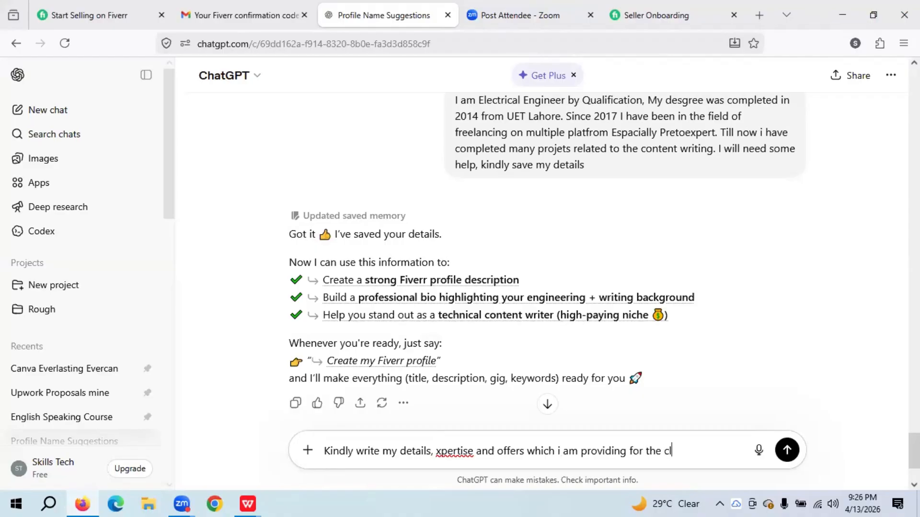
{"action": "type", "text": "ients related to my"}
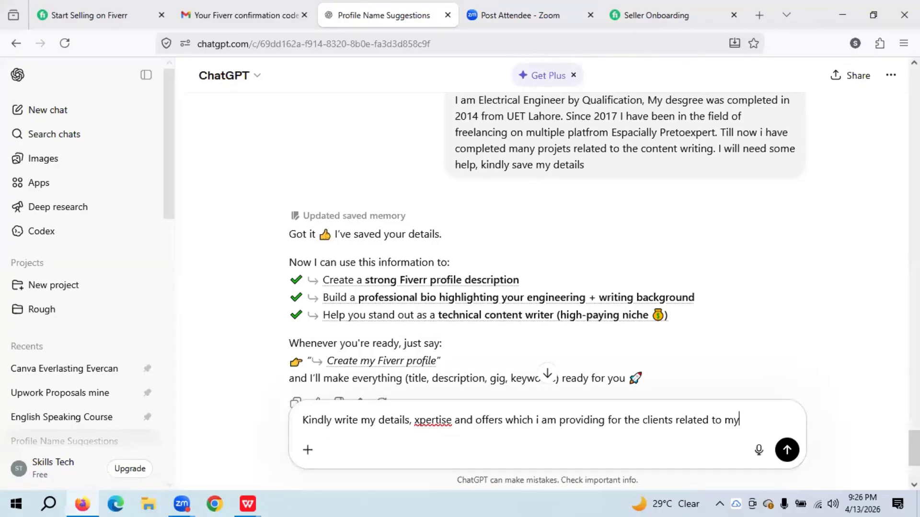
{"action": "type", "text": " field."}
- Send the request, review the reply, and select the Profile Description text starting from 'I am'
{"action": "key", "text": "Return"}
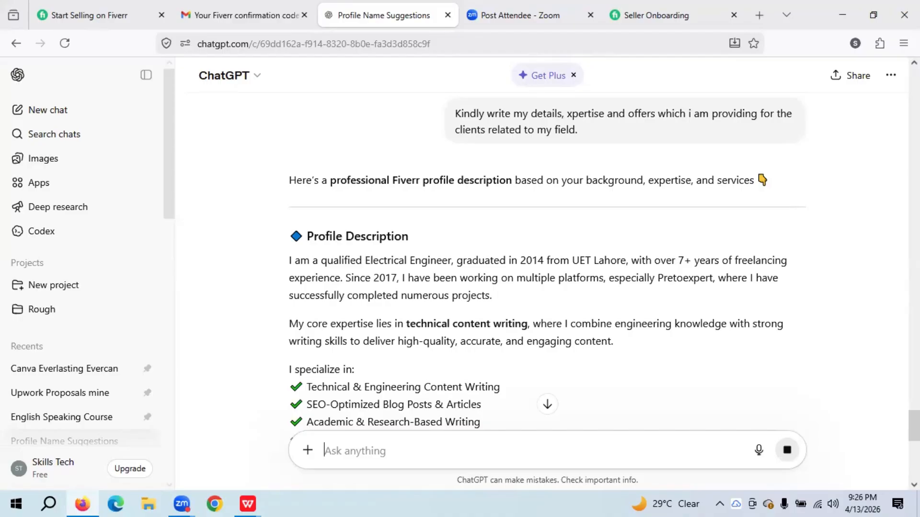
{"action": "scroll", "coordinate": [547, 268], "scroll_direction": "down", "scroll_amount": 5}
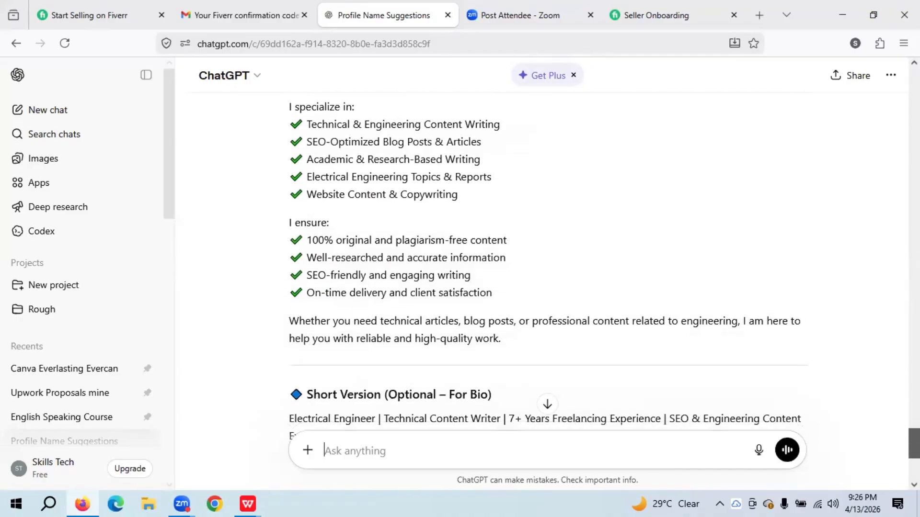
{"action": "scroll", "coordinate": [546, 268], "scroll_direction": "down", "scroll_amount": 1}
{"action": "scroll", "coordinate": [546, 268], "scroll_direction": "down", "scroll_amount": 4}
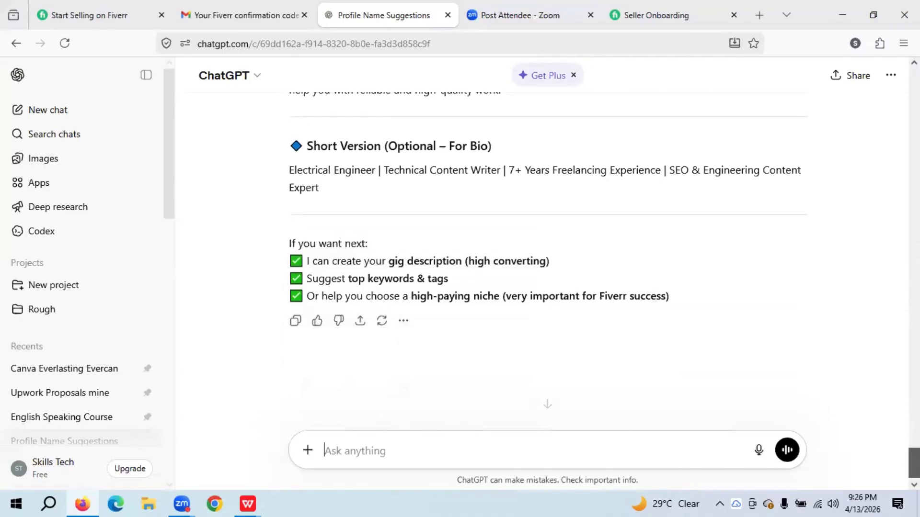
{"action": "scroll", "coordinate": [546, 268], "scroll_direction": "up", "scroll_amount": 1}
{"action": "scroll", "coordinate": [546, 268], "scroll_direction": "up", "scroll_amount": 1}
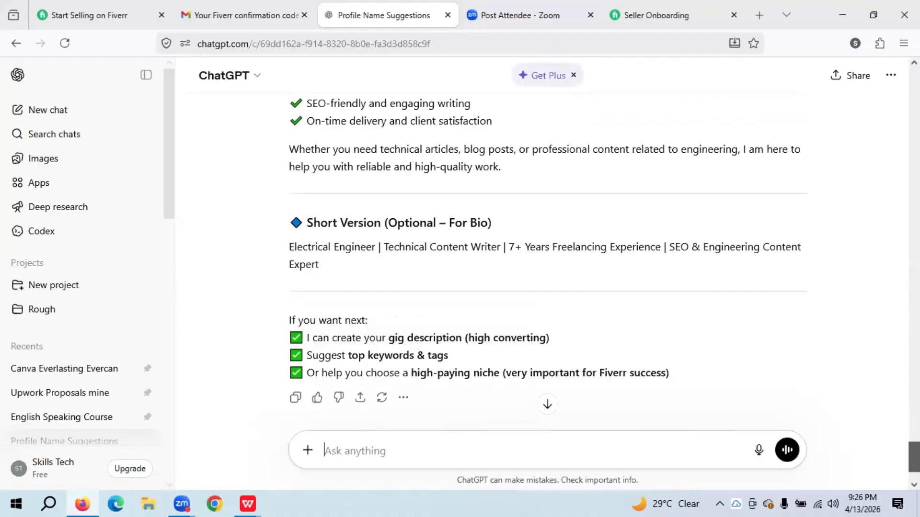
{"action": "scroll", "coordinate": [546, 268], "scroll_direction": "up", "scroll_amount": 10}
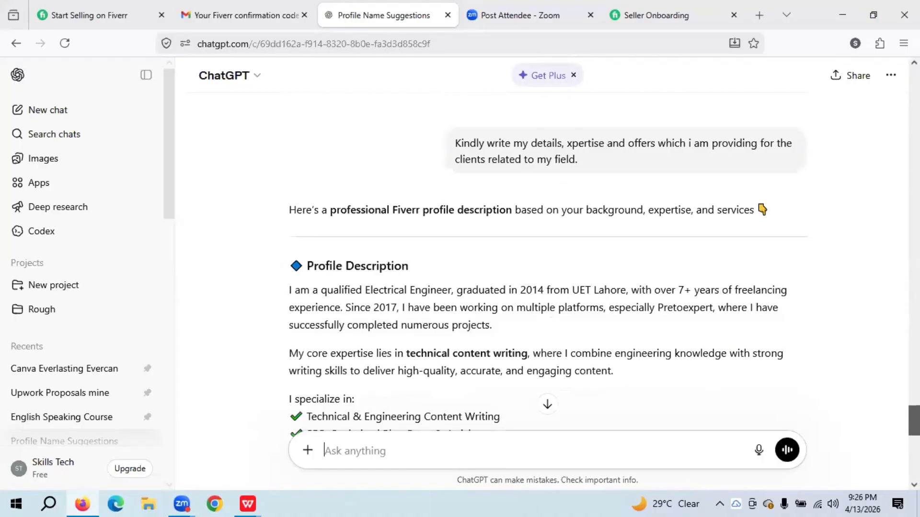
{"action": "scroll", "coordinate": [547, 268], "scroll_direction": "down", "scroll_amount": 10}
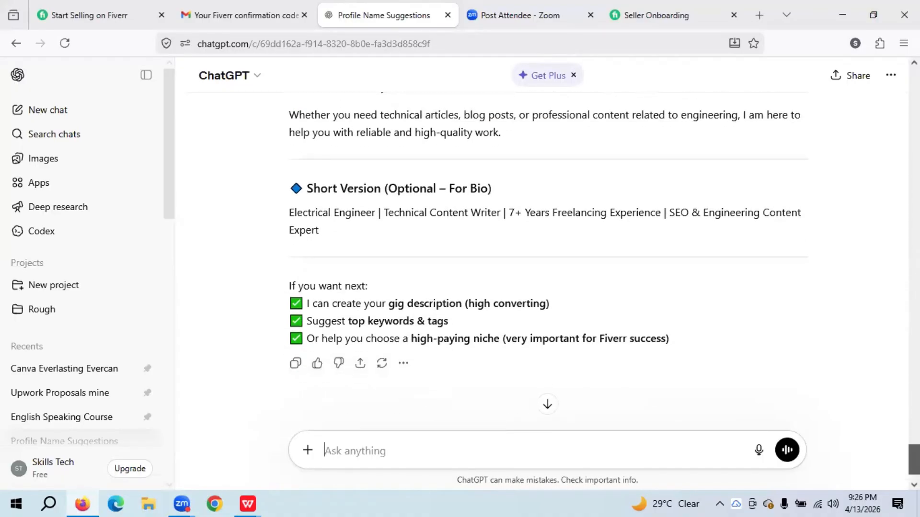
{"action": "scroll", "coordinate": [514, 313], "scroll_direction": "up", "scroll_amount": 10}
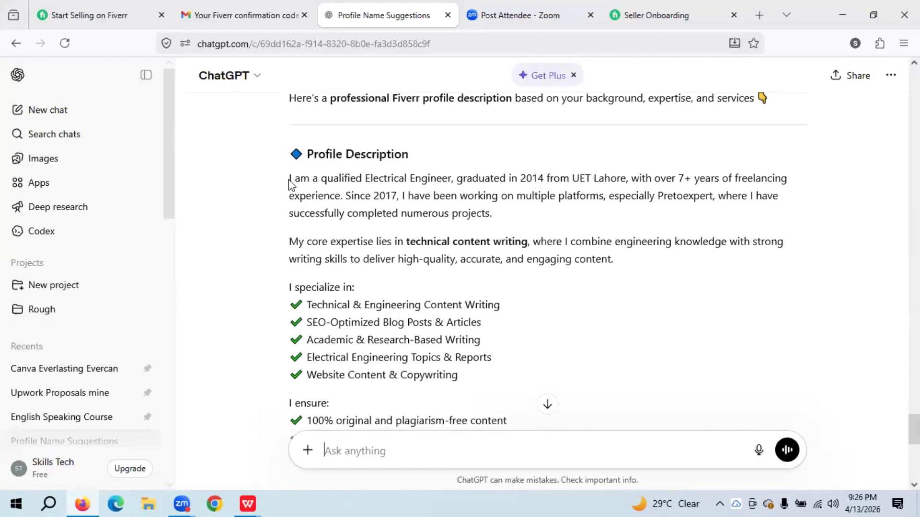
{"action": "left_click_drag", "start_coordinate": [289, 180], "coordinate": [532, 430]}
{"action": "scroll", "coordinate": [914, 430], "scroll_direction": "down", "scroll_amount": 1}
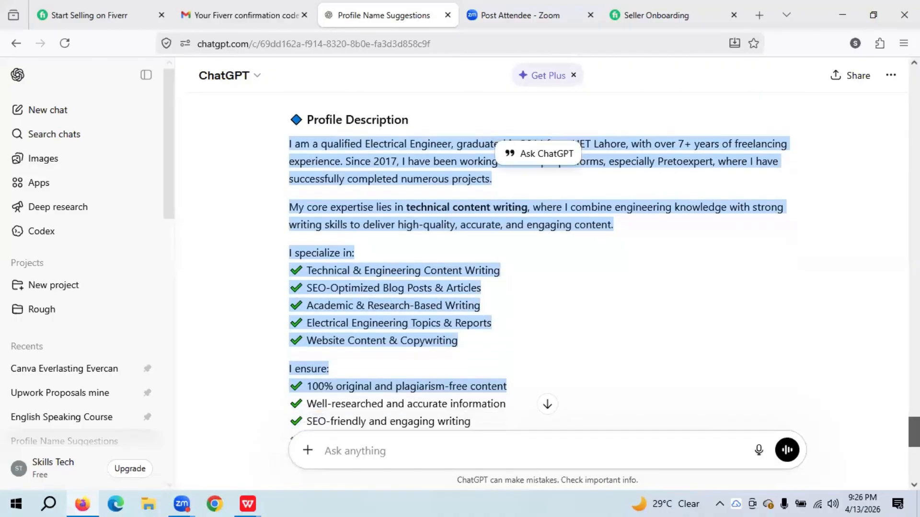
{"action": "scroll", "coordinate": [914, 430], "scroll_direction": "down", "scroll_amount": 1}
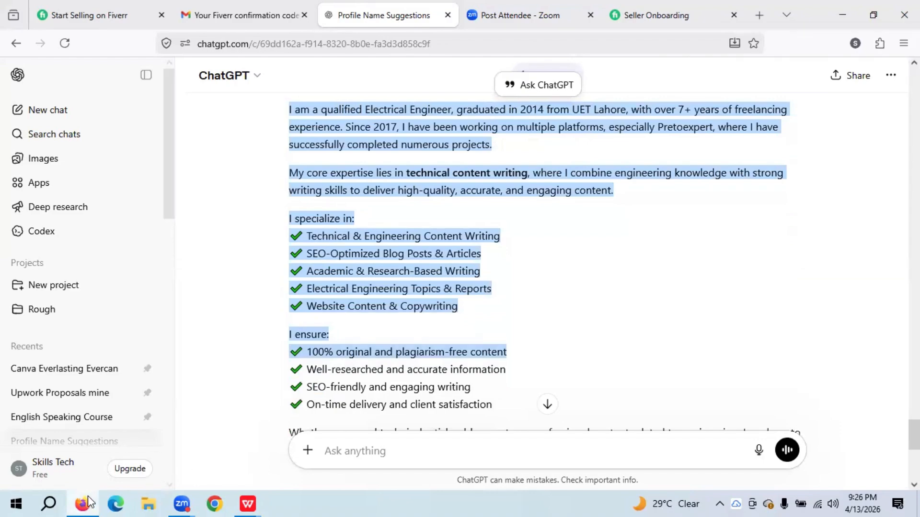
- Paste the description into Fiverr's About box, which shows 691/600 characters, over the limit
{"action": "left_click", "coordinate": [651, 13]}
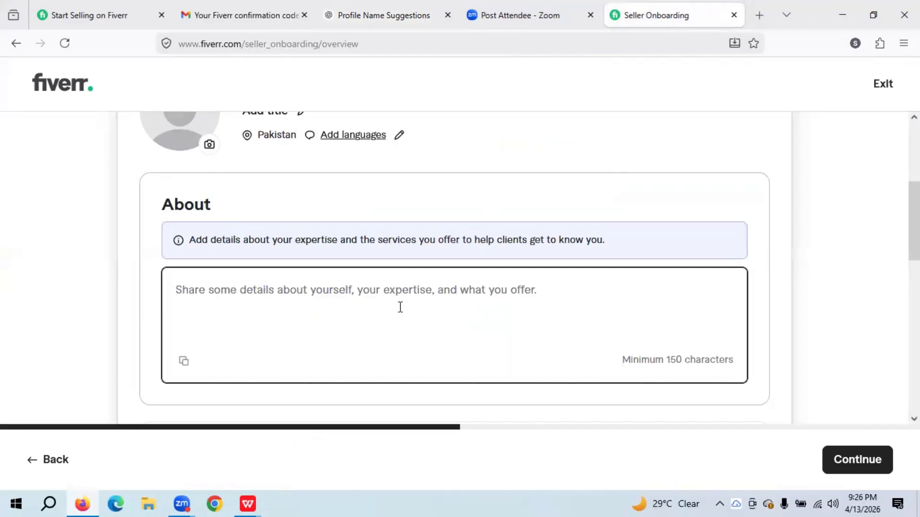
{"action": "key", "text": "ctrl+v"}
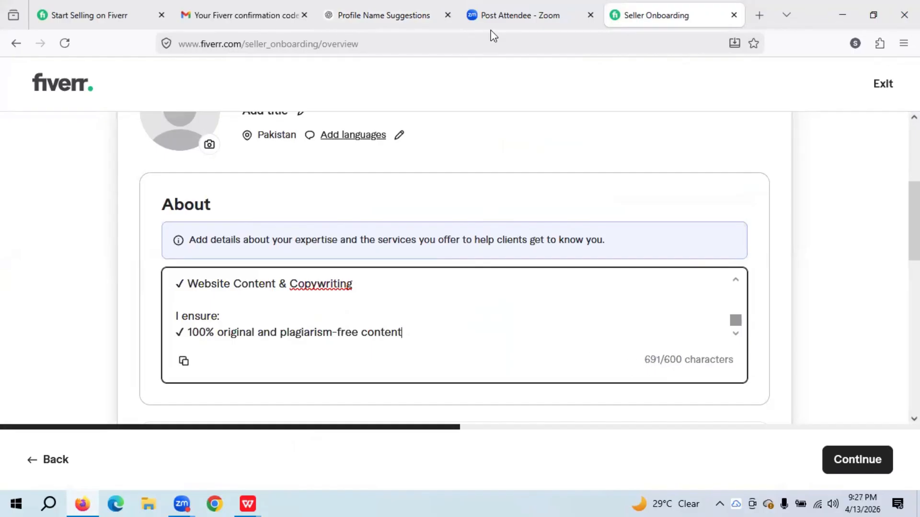
{"action": "left_click", "coordinate": [411, 8]}
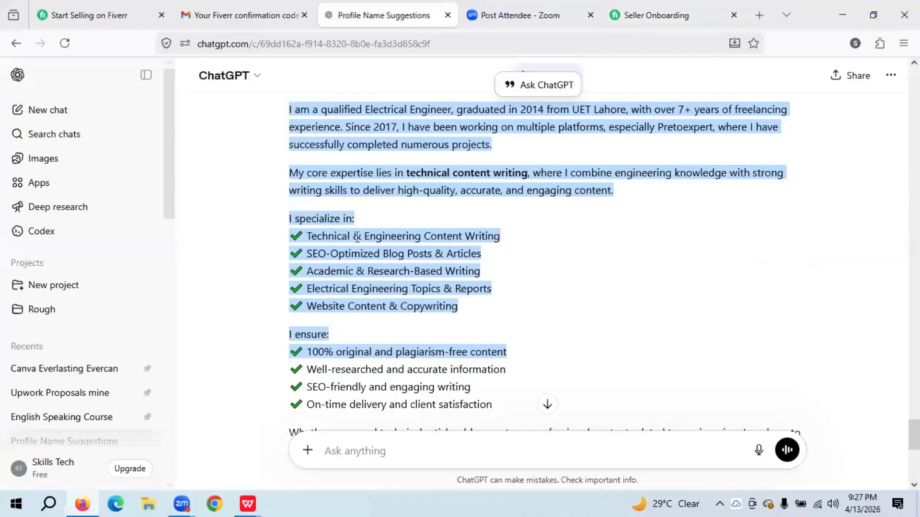
- Ask ChatGPT for a 500-character, plagiarism-free version without AI detection
{"action": "left_click", "coordinate": [387, 446]}
{"action": "type", "text": "wri"}
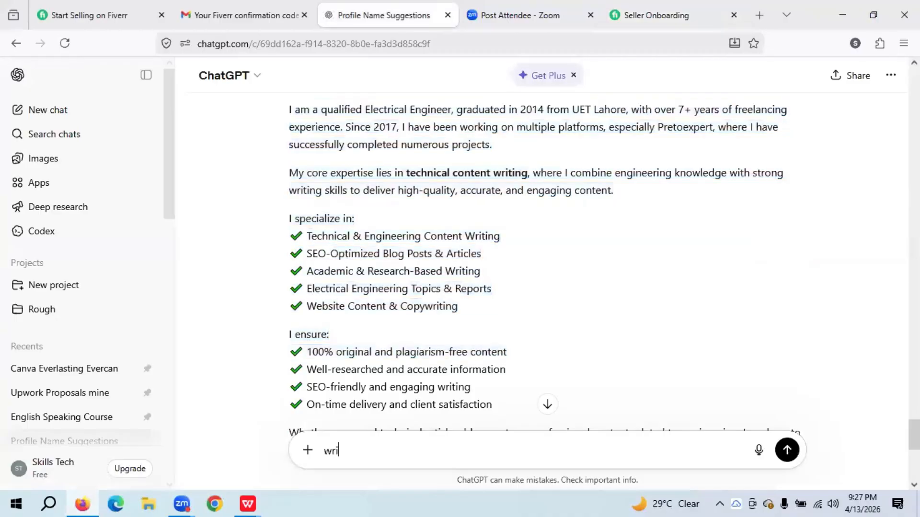
{"action": "type", "text": "te 500 character"}
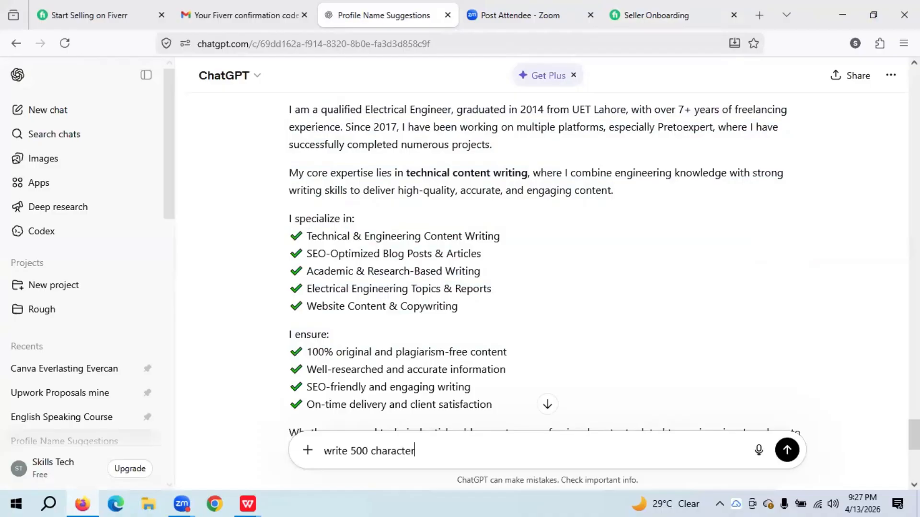
{"action": "type", "text": "s only, Kindly without "}
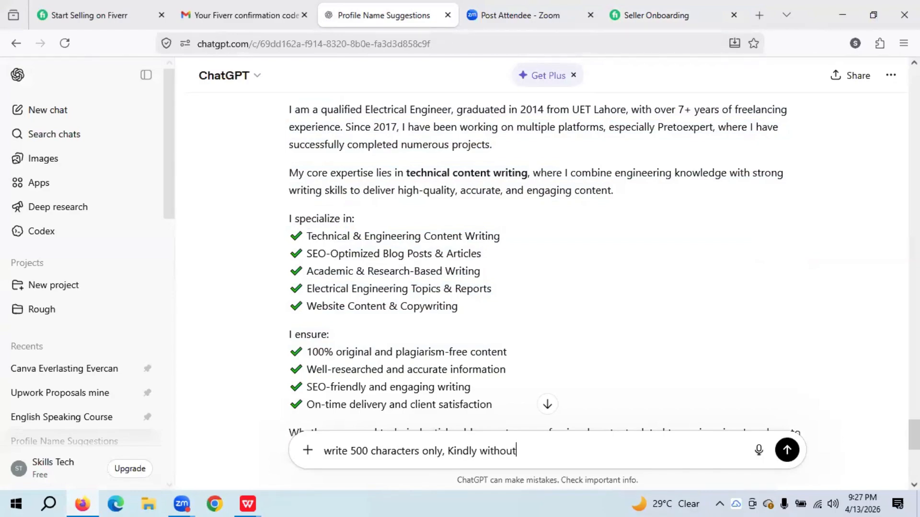
{"action": "type", "text": "AI detection and "}
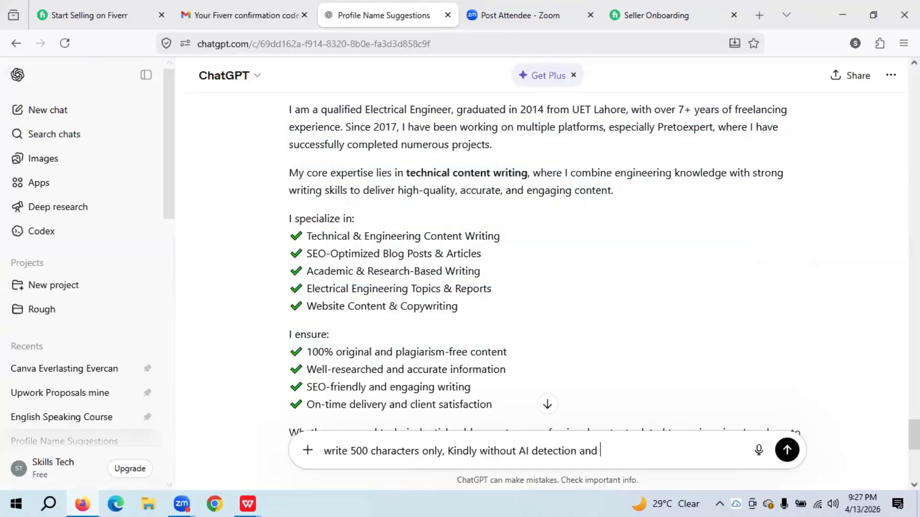
{"action": "type", "text": "should be plagiaris"}
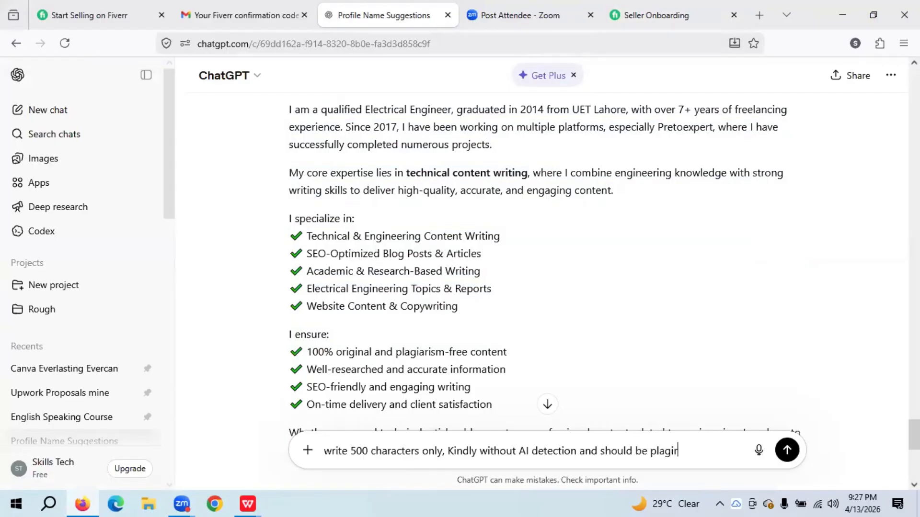
{"action": "type", "text": "m free."}
{"action": "key", "text": "Return"}
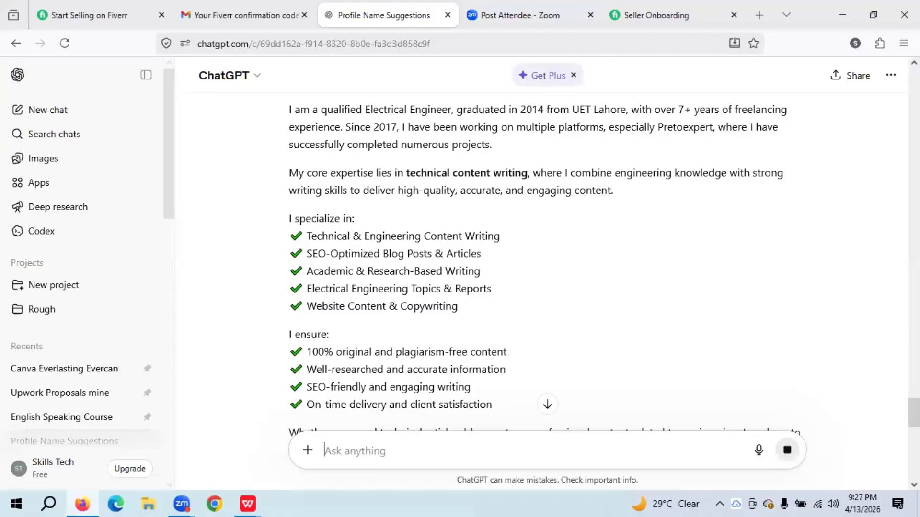
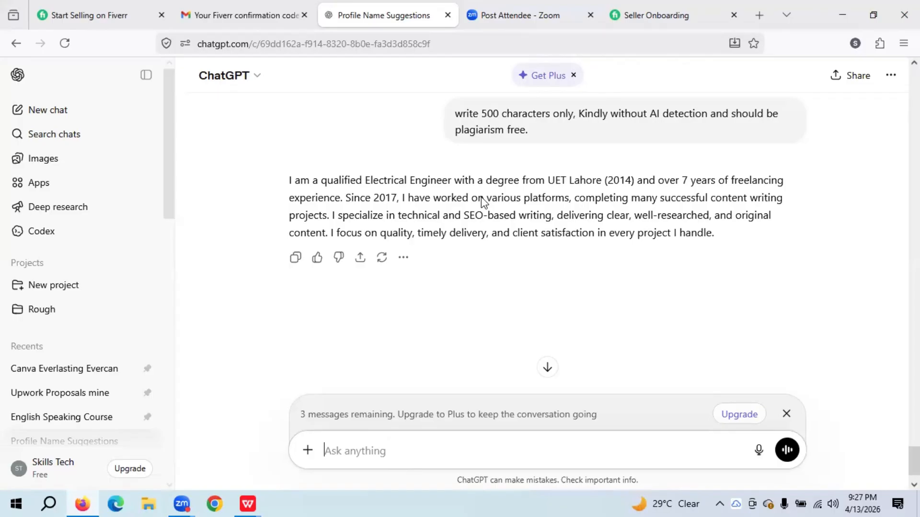
- Copy ChatGPT's short 500-character bio reply and compare it with the longer version above
{"action": "left_click", "coordinate": [296, 258]}
{"action": "scroll", "coordinate": [546, 240], "scroll_direction": "up", "scroll_amount": 10}
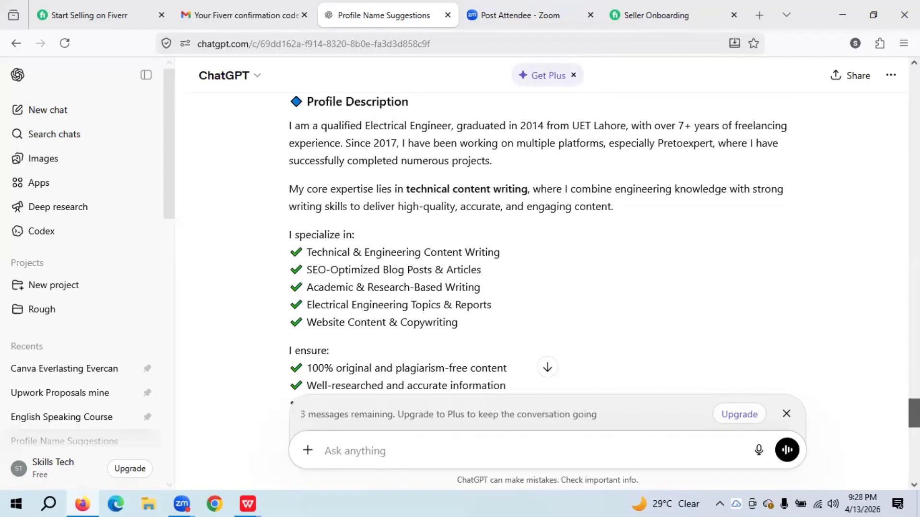
{"action": "scroll", "coordinate": [546, 239], "scroll_direction": "down", "scroll_amount": 1}
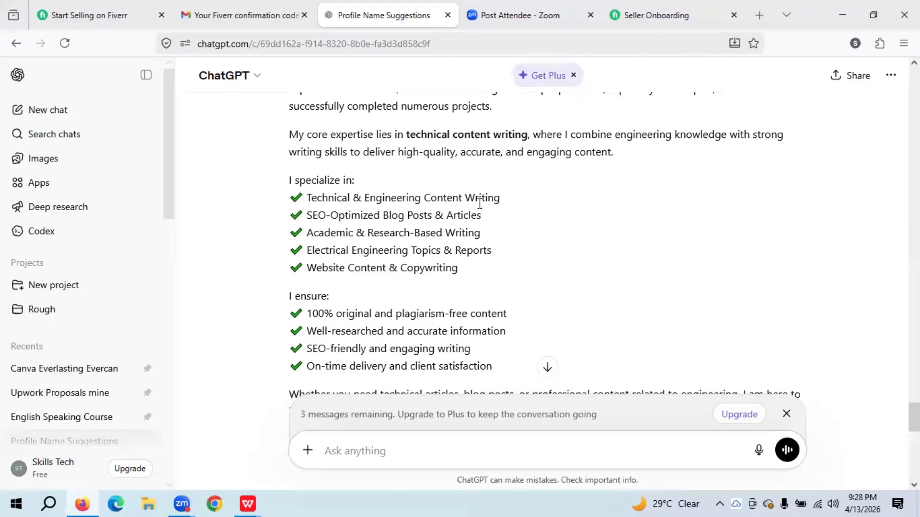
- Replace Fiverr's About text with the copied Electrical Engineer bio, now 413/600 characters
{"action": "left_click", "coordinate": [635, 9]}
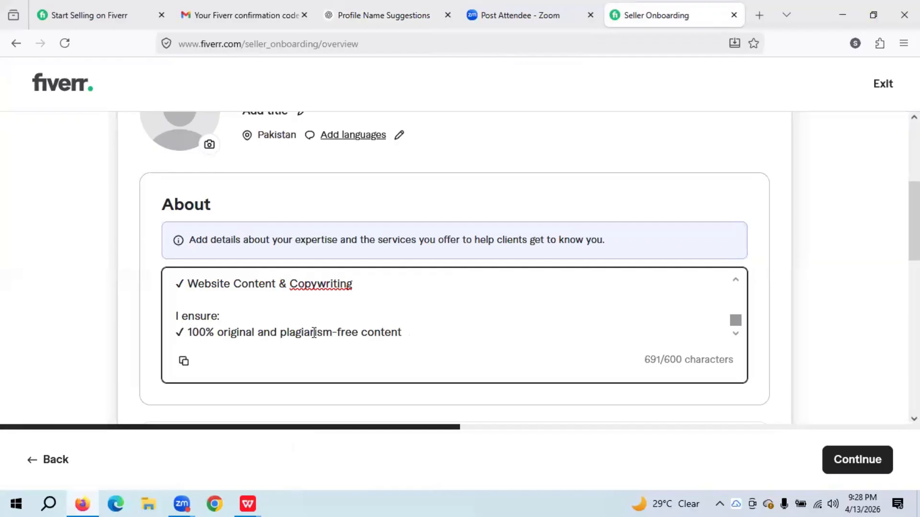
{"action": "key", "text": "ctrl+a"}
{"action": "key", "text": "ctrl+v"}
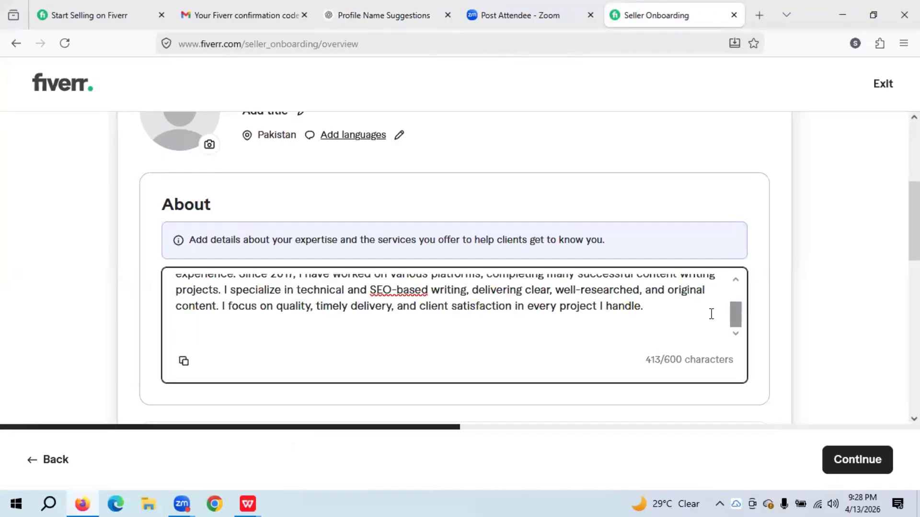
{"action": "mouse_move", "coordinate": [735, 315]}
{"action": "left_mouse_down"}
{"action": "mouse_move", "coordinate": [735, 283]}
{"action": "mouse_move", "coordinate": [737, 301]}
{"action": "left_mouse_up"}
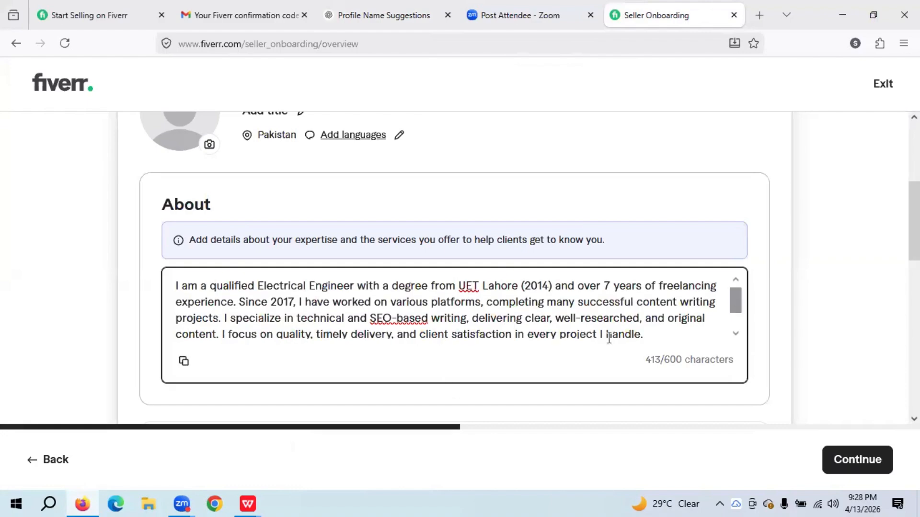
{"action": "key", "text": "ctrl+a"}
{"action": "key", "text": "BackSpace"}
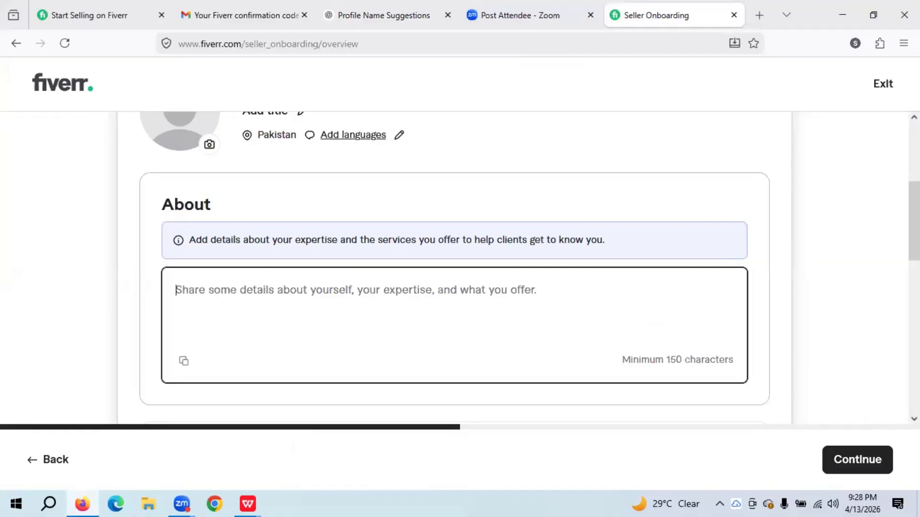
{"action": "key", "text": "ctrl+v"}
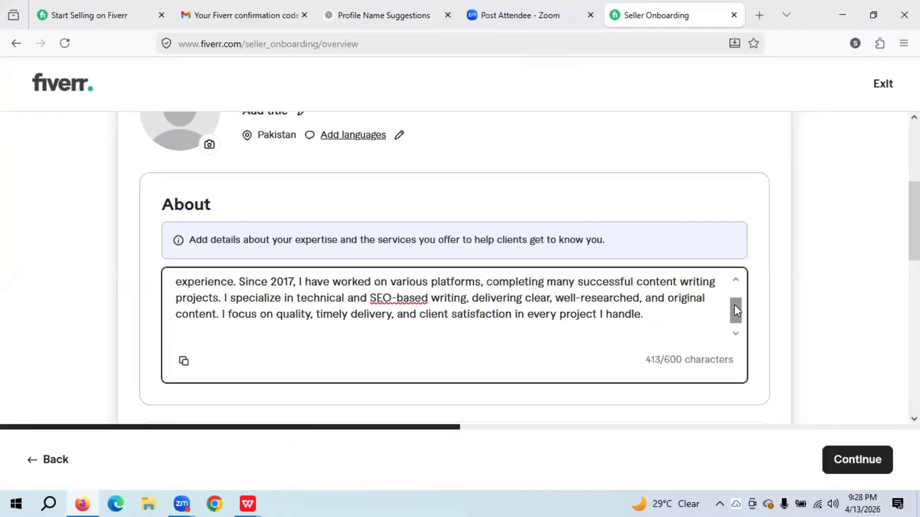
{"action": "left_click", "coordinate": [735, 282]}
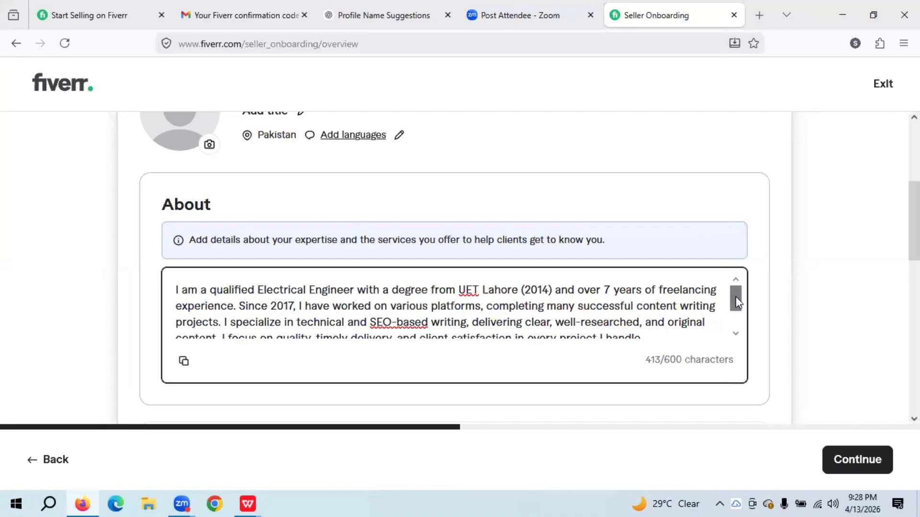
{"action": "left_click_drag", "start_coordinate": [735, 297], "coordinate": [734, 315]}
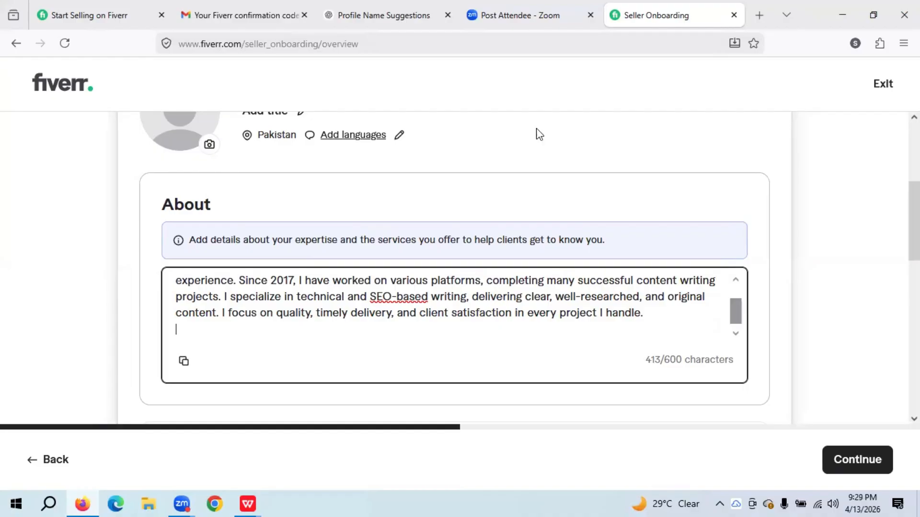
{"action": "left_click", "coordinate": [404, 7]}
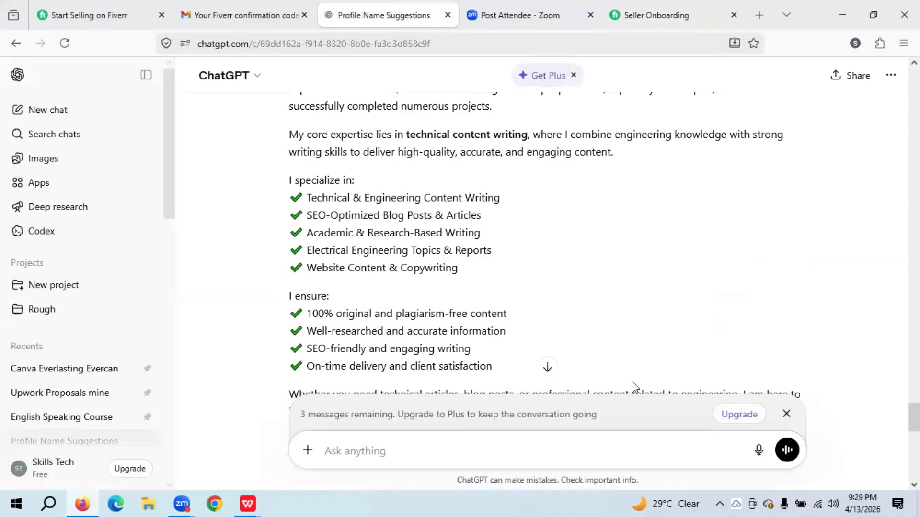
- Ask ChatGPT to 'Rewrite it in points form' after dismissing the upgrade notice
{"action": "left_click", "coordinate": [479, 441]}
{"action": "left_click", "coordinate": [785, 414]}
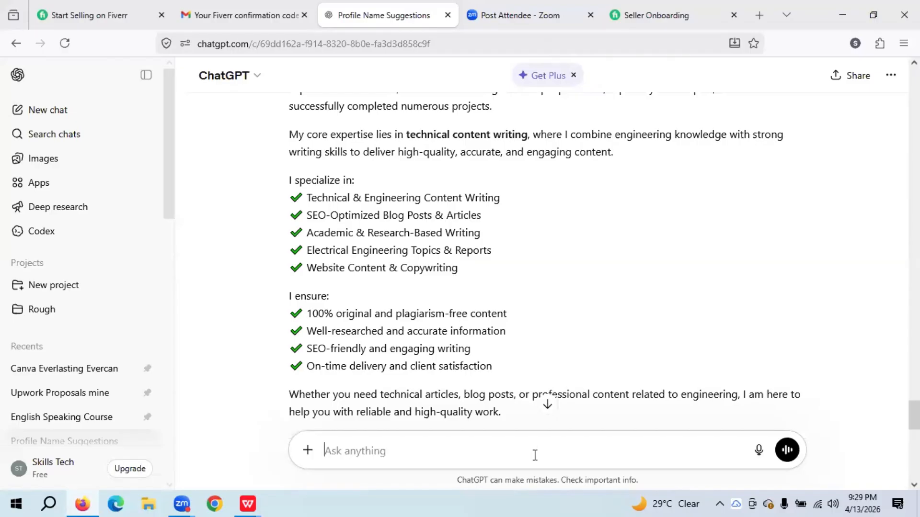
{"action": "type", "text": "Re"}
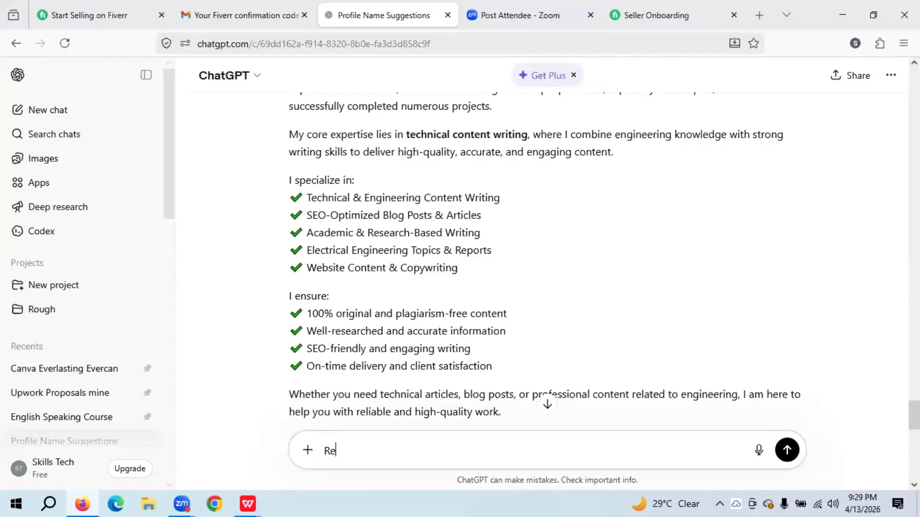
{"action": "type", "text": "write it in points form"}
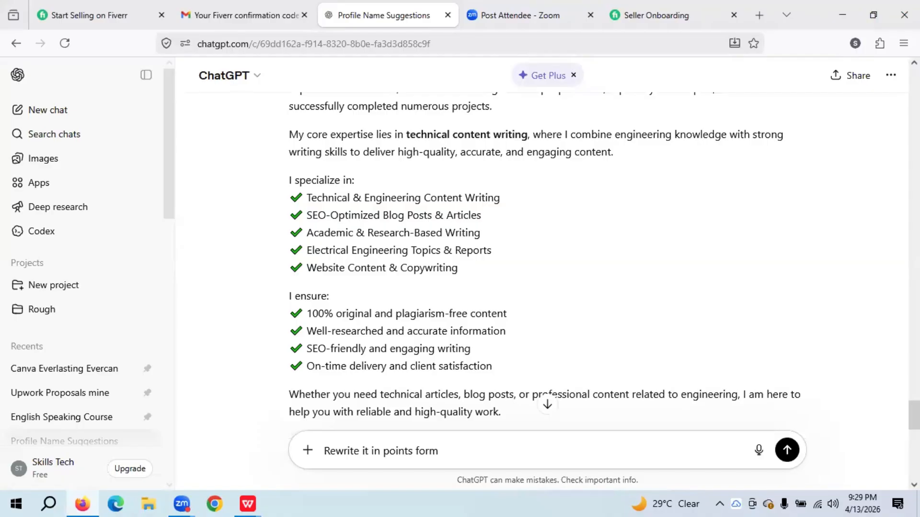
{"action": "key", "text": "Return"}
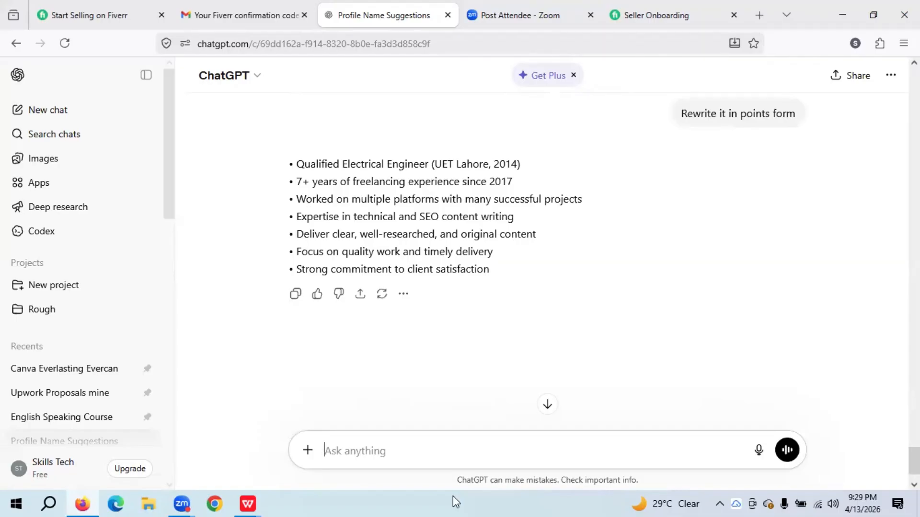
- Request 'Add relvent Emojis' and copy the resulting emoji bullet-point reply
{"action": "type", "text": "A"}
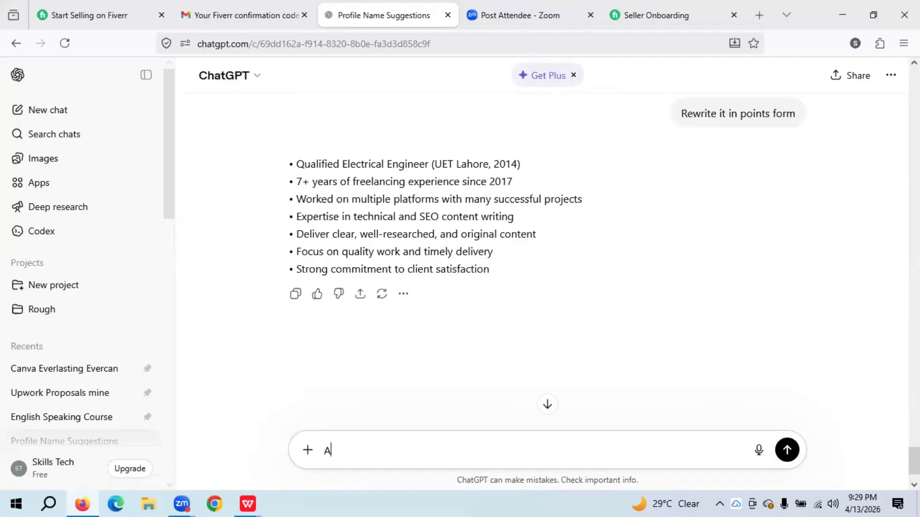
{"action": "type", "text": "dd relvent Emojis"}
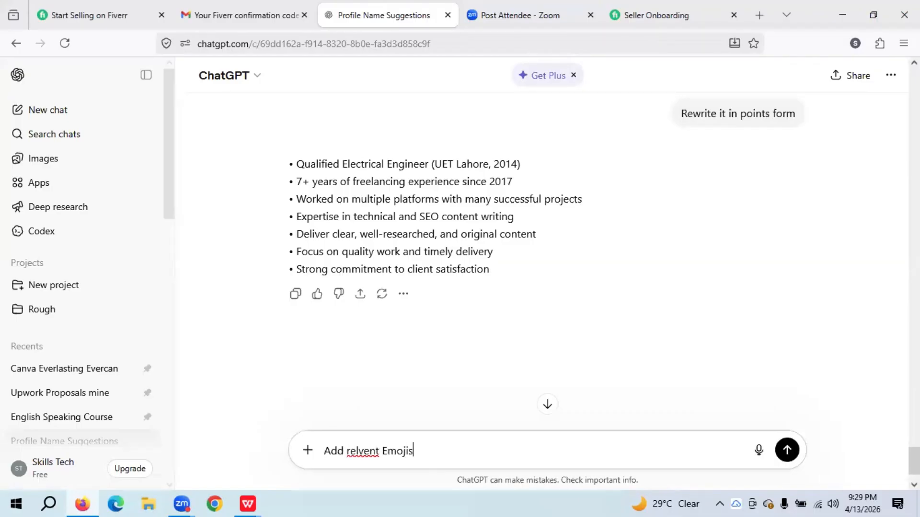
{"action": "key", "text": "Return"}
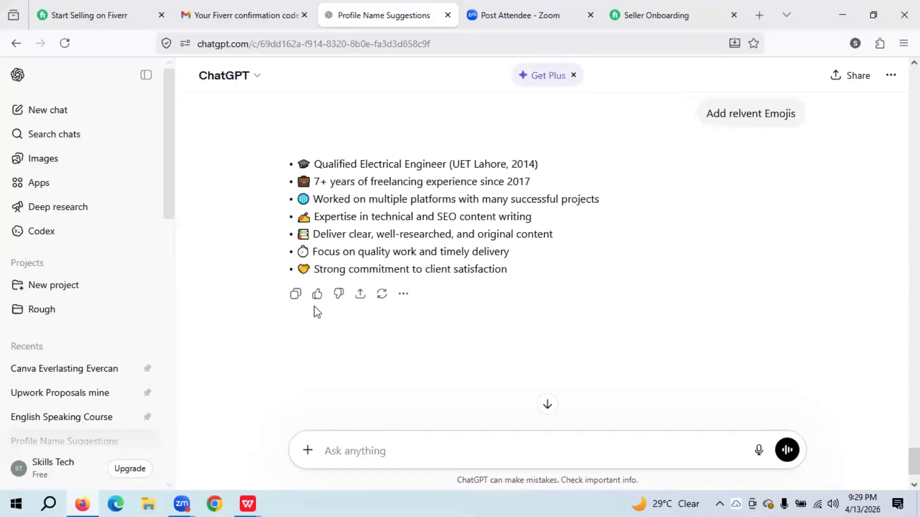
{"action": "left_click", "coordinate": [295, 294]}
- Paste the seven emoji bullet points over Fiverr's About text, reaching 372/600 characters
{"action": "left_click", "coordinate": [643, 7]}
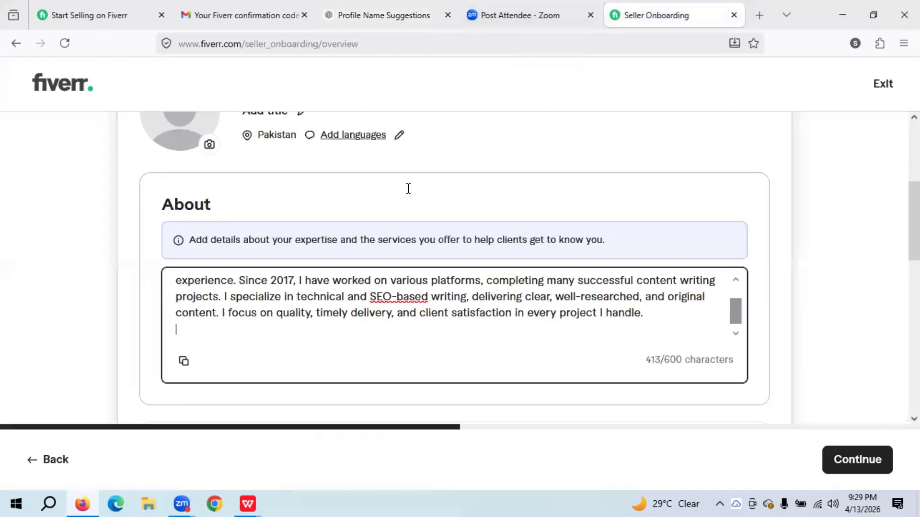
{"action": "key", "text": "ctrl+a"}
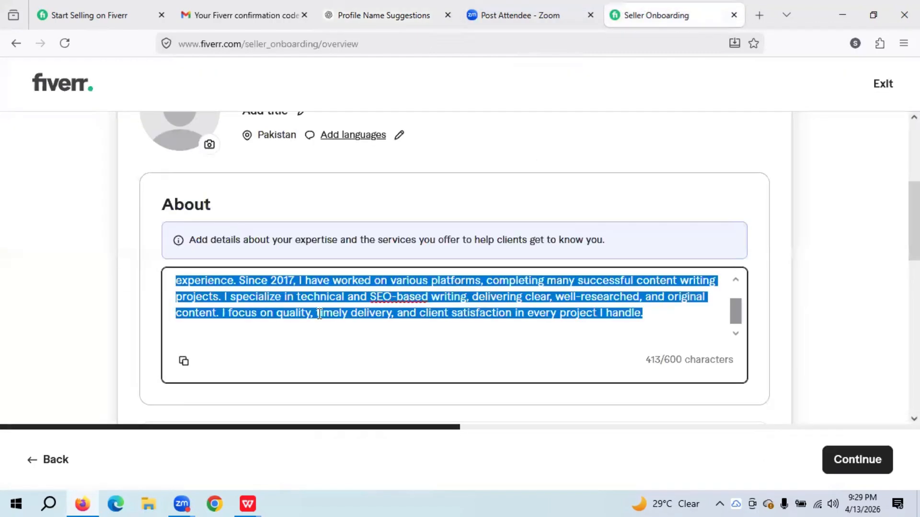
{"action": "key", "text": "ctrl+v"}
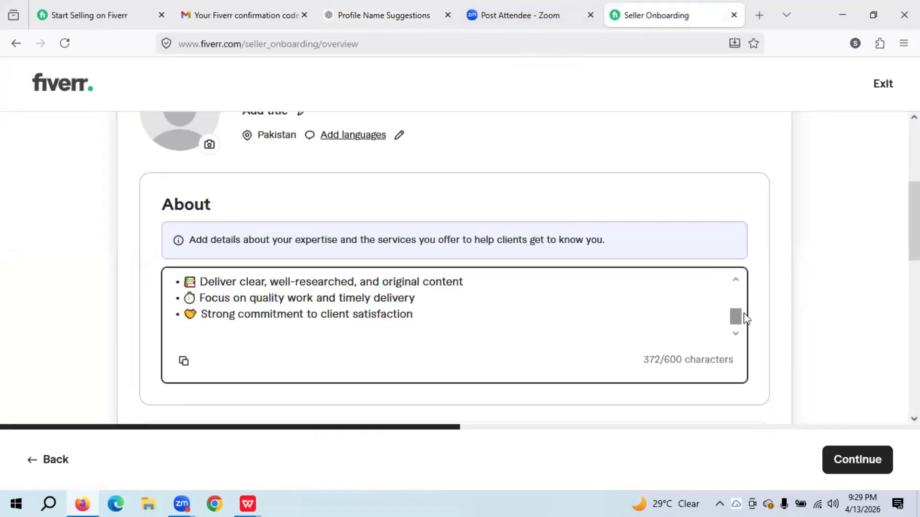
{"action": "mouse_move", "coordinate": [736, 317]}
{"action": "left_mouse_down"}
{"action": "mouse_move", "coordinate": [735, 289]}
{"action": "mouse_move", "coordinate": [735, 323]}
{"action": "left_mouse_up"}
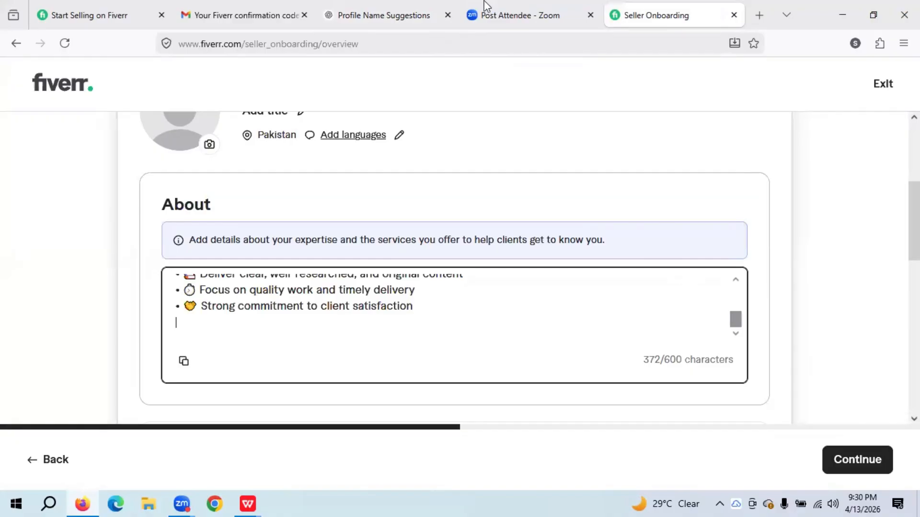
{"action": "left_click", "coordinate": [373, 7]}
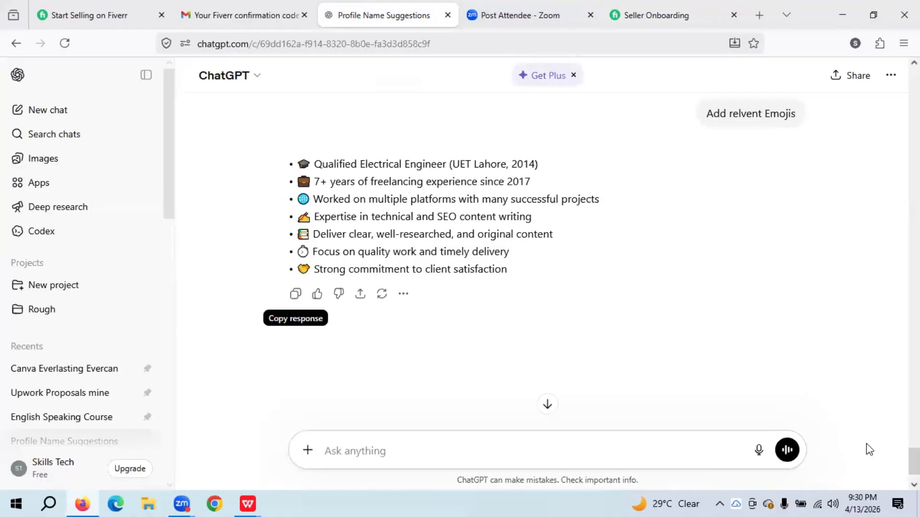
- Copy ChatGPT's earlier single-paragraph bio reply and close the other open Writer document
{"action": "scroll", "coordinate": [546, 408], "scroll_direction": "up", "scroll_amount": 10}
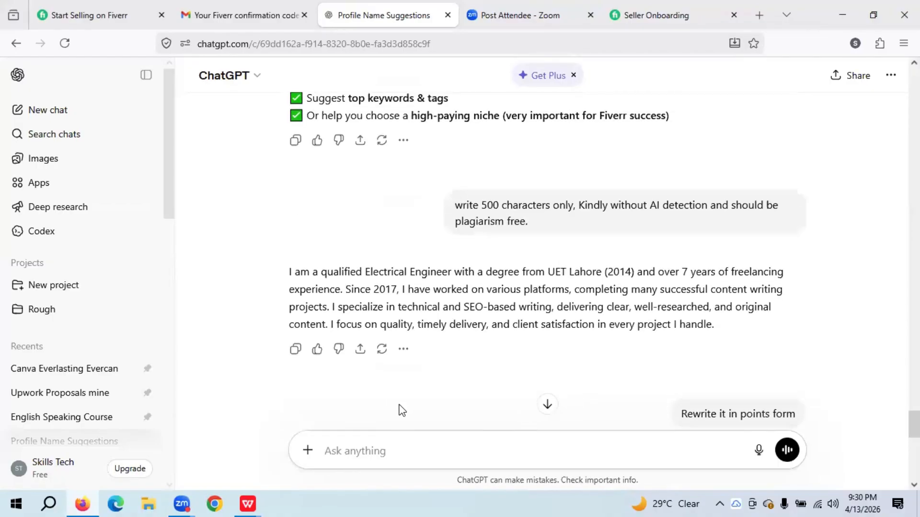
{"action": "left_click", "coordinate": [295, 348]}
{"action": "mouse_move", "coordinate": [248, 503]}
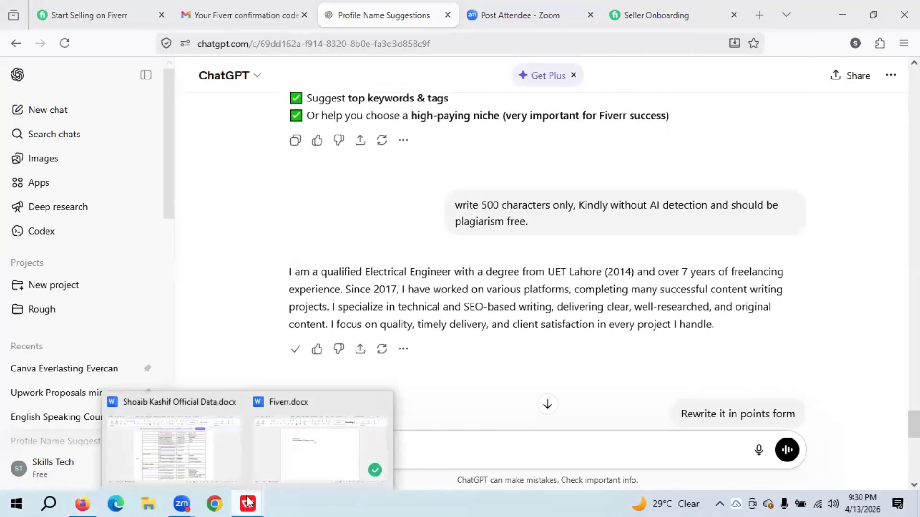
{"action": "left_click", "coordinate": [236, 405]}
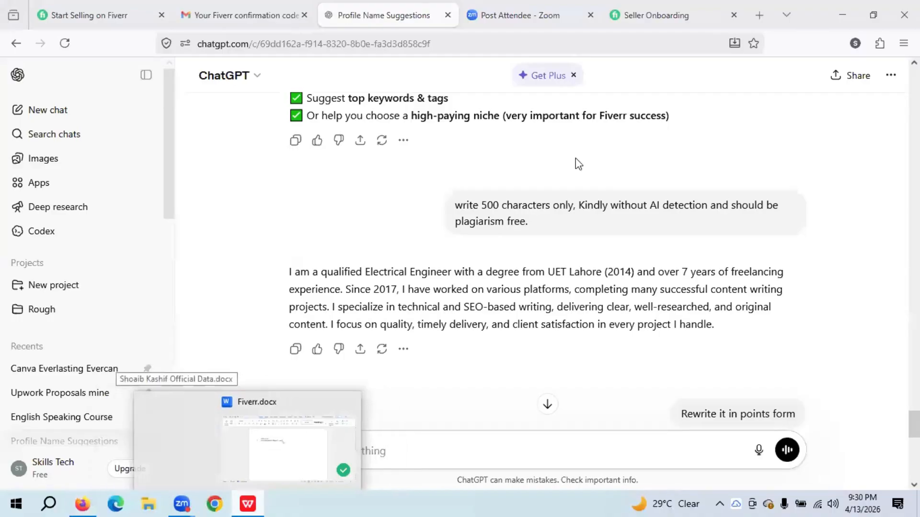
- Paste the bio paragraph into Fiverr.docx on a new line below the e-mail line
{"action": "left_click", "coordinate": [280, 427]}
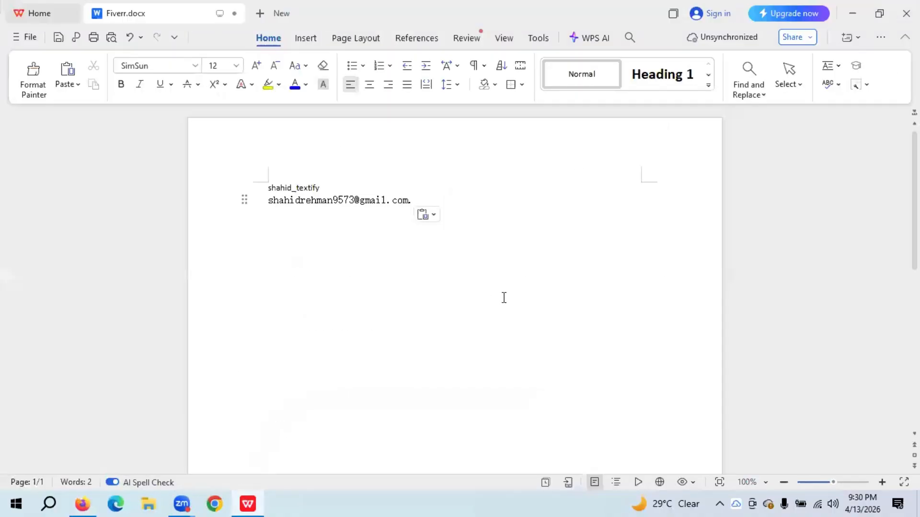
{"action": "key", "text": "Return"}
{"action": "key", "text": "ctrl+v"}
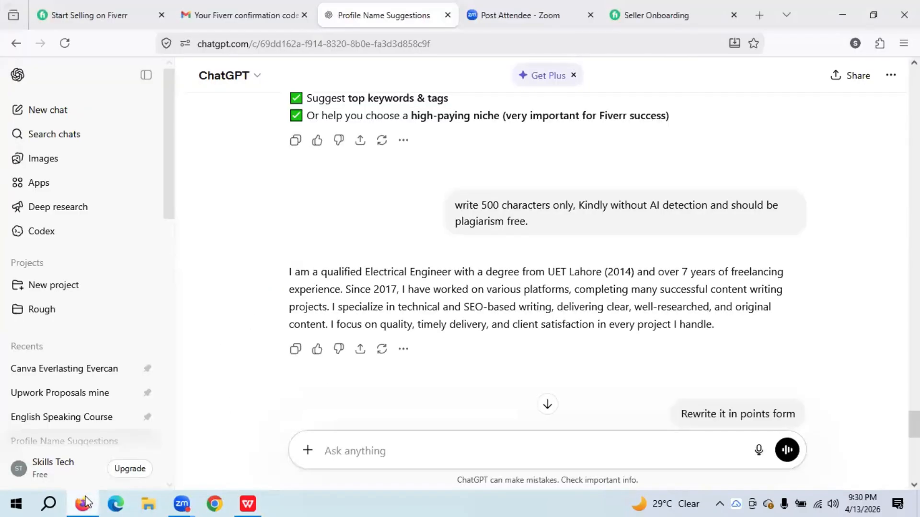
- Return to Fiverr onboarding and scroll to the saved About bullets above Skills and expertise
{"action": "left_click", "coordinate": [91, 501]}
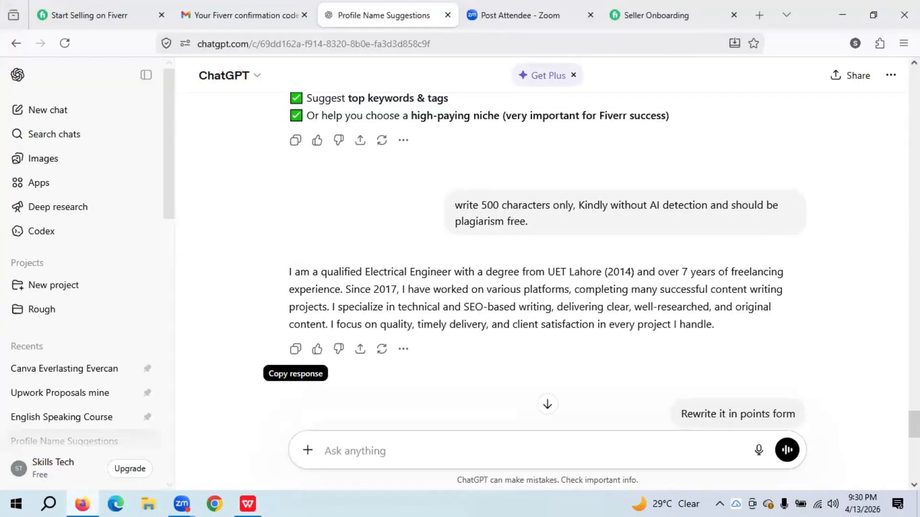
{"action": "scroll", "coordinate": [547, 268], "scroll_direction": "down", "scroll_amount": 7}
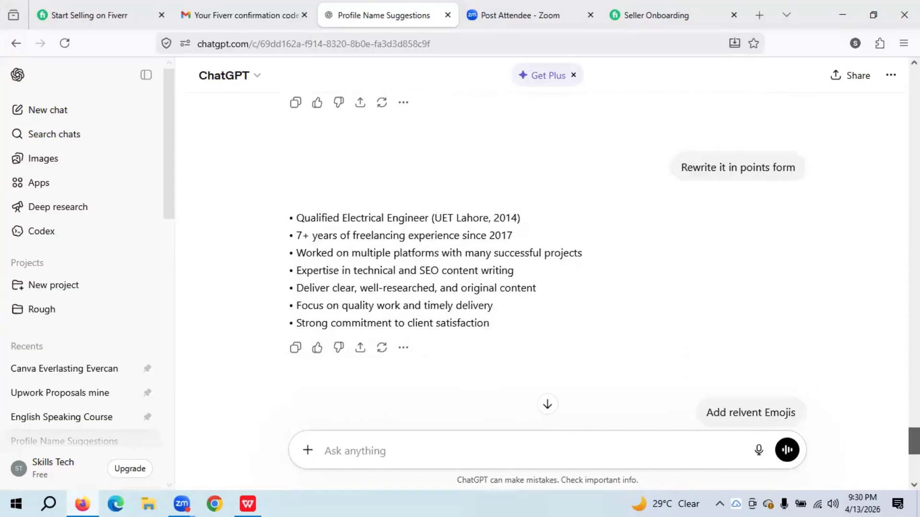
{"action": "scroll", "coordinate": [546, 268], "scroll_direction": "down", "scroll_amount": 3}
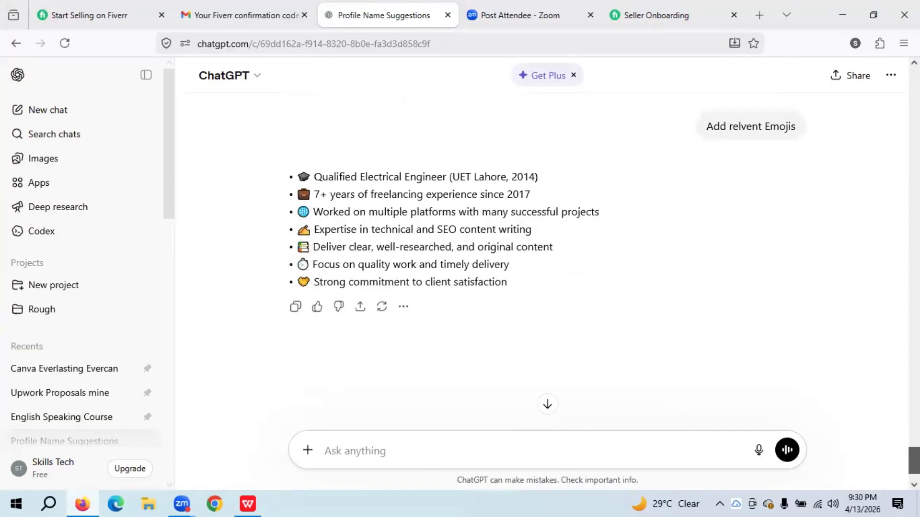
{"action": "left_click", "coordinate": [667, 10]}
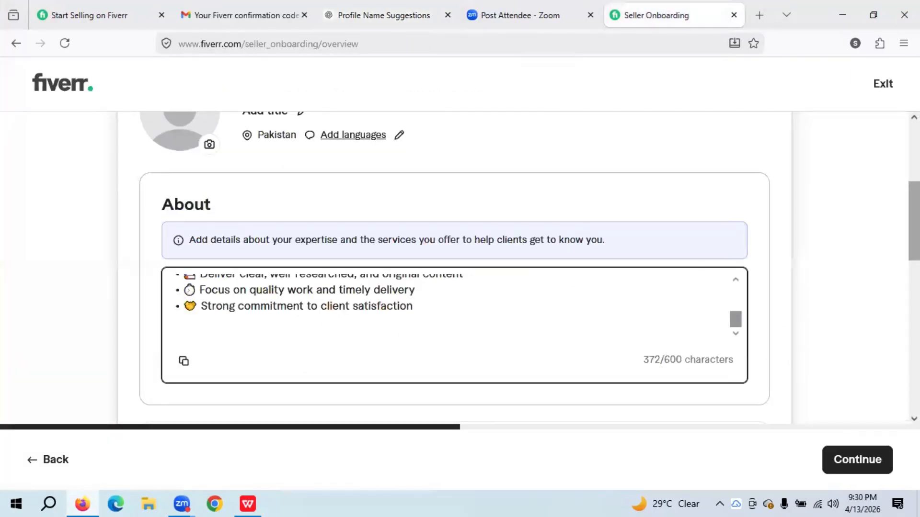
{"action": "left_click_drag", "start_coordinate": [914, 220], "coordinate": [914, 281]}
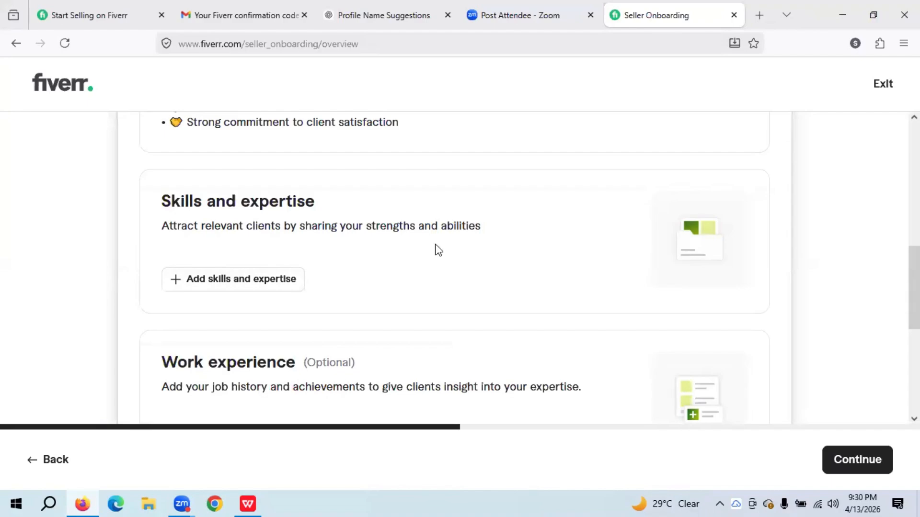
{"action": "left_click", "coordinate": [260, 280]}
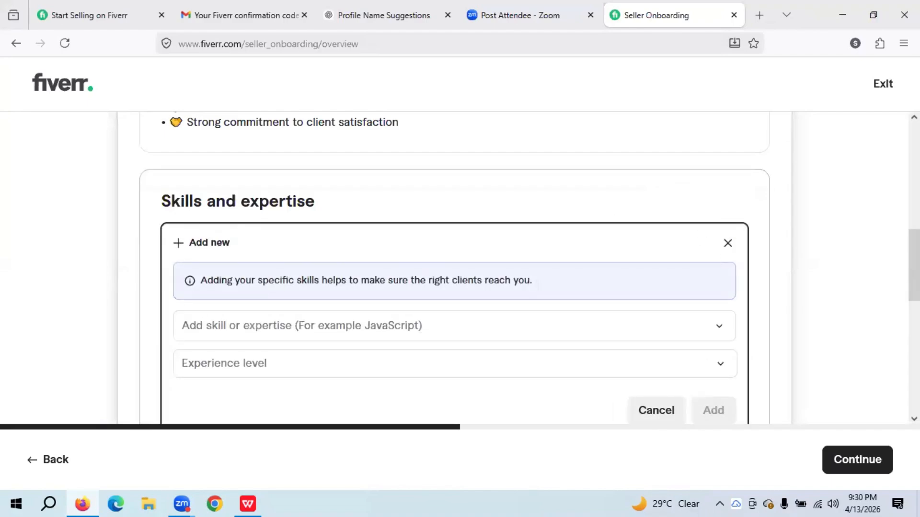
{"action": "left_click_drag", "start_coordinate": [914, 280], "coordinate": [914, 311]}
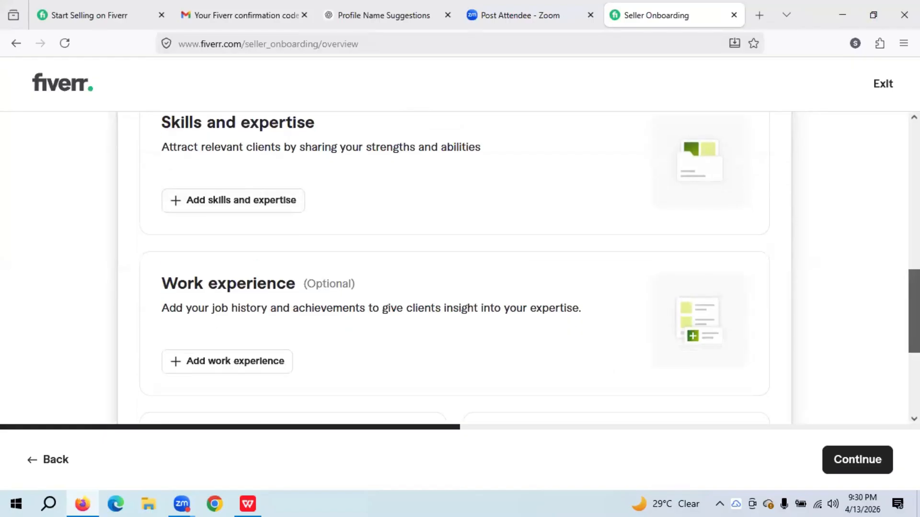
{"action": "left_click", "coordinate": [251, 203]}
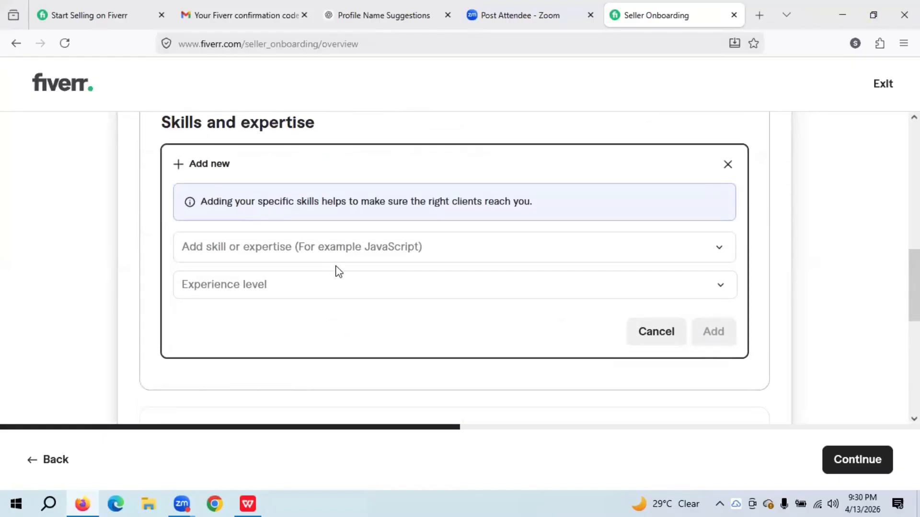
{"action": "left_click", "coordinate": [307, 245]}
{"action": "left_click", "coordinate": [307, 244]}
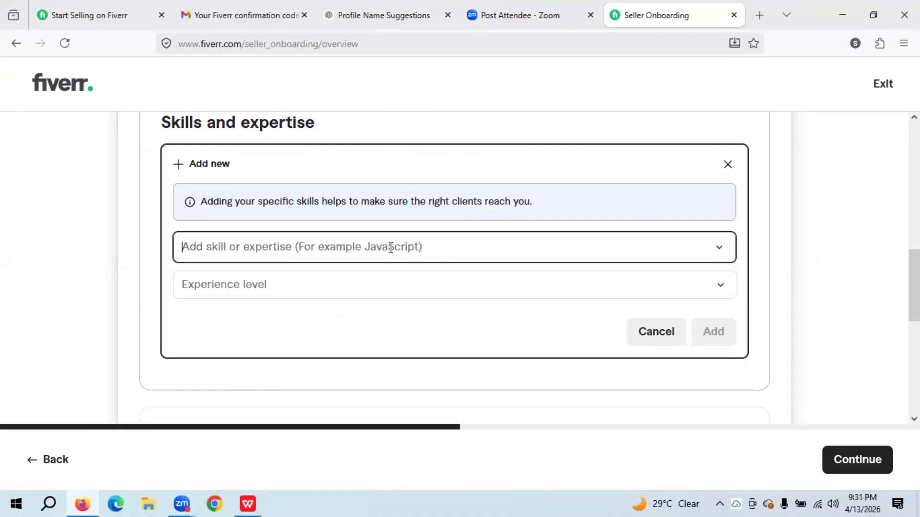
{"action": "type", "text": "Content"}
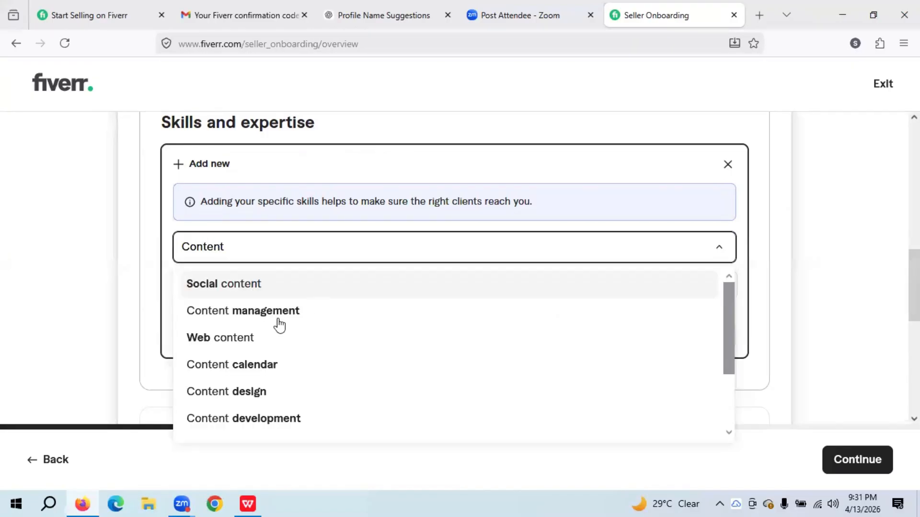
{"action": "left_click", "coordinate": [276, 403]}
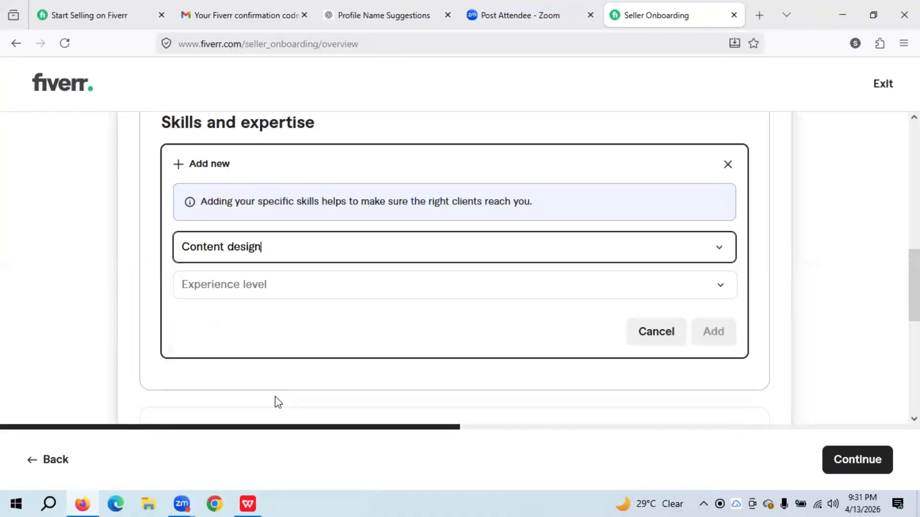
{"action": "left_click", "coordinate": [276, 293]}
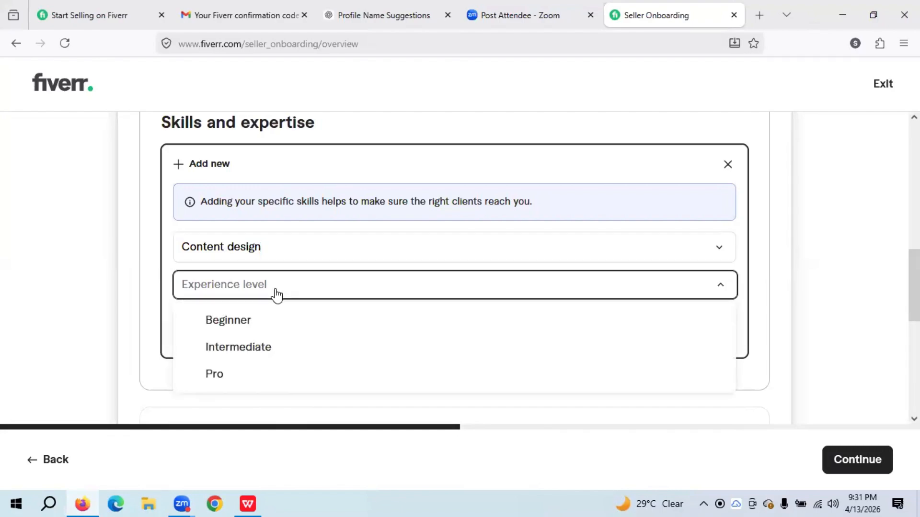
{"action": "left_click_drag", "start_coordinate": [914, 286], "coordinate": [914, 271]}
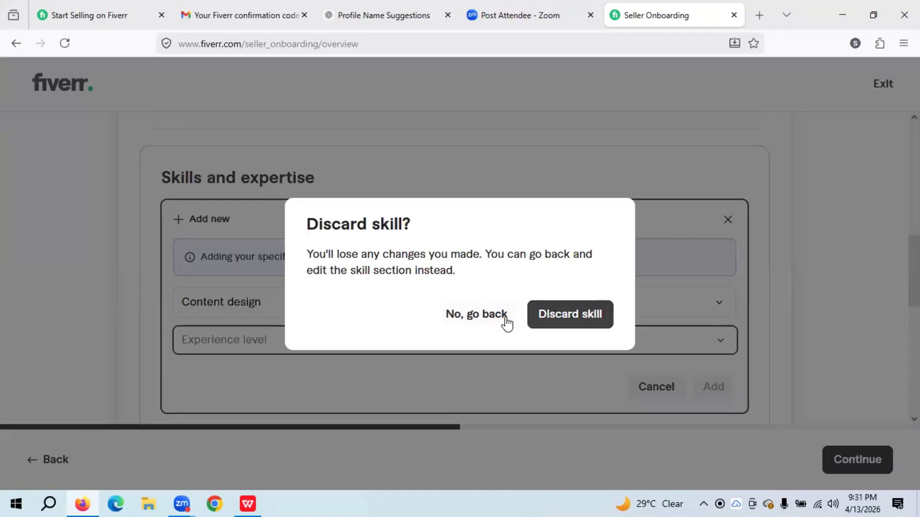
{"action": "left_click", "coordinate": [538, 320]}
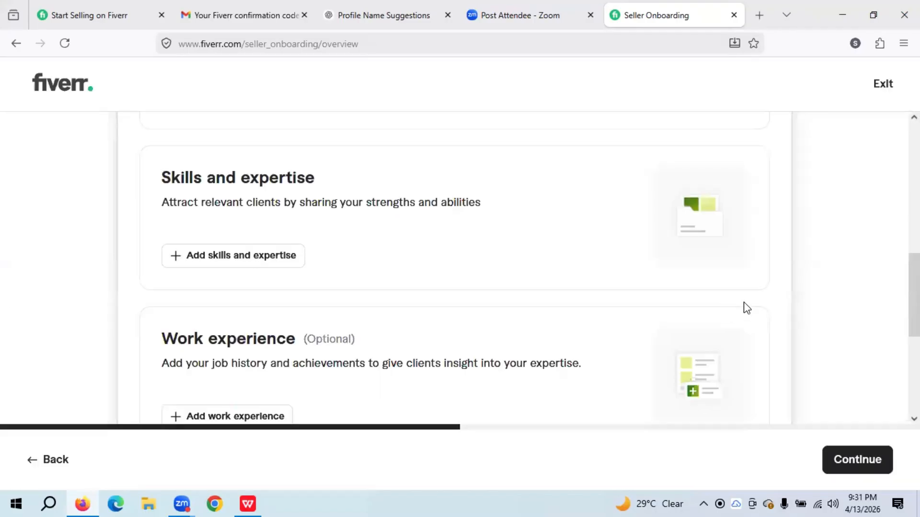
{"action": "left_click_drag", "start_coordinate": [914, 295], "coordinate": [914, 234]}
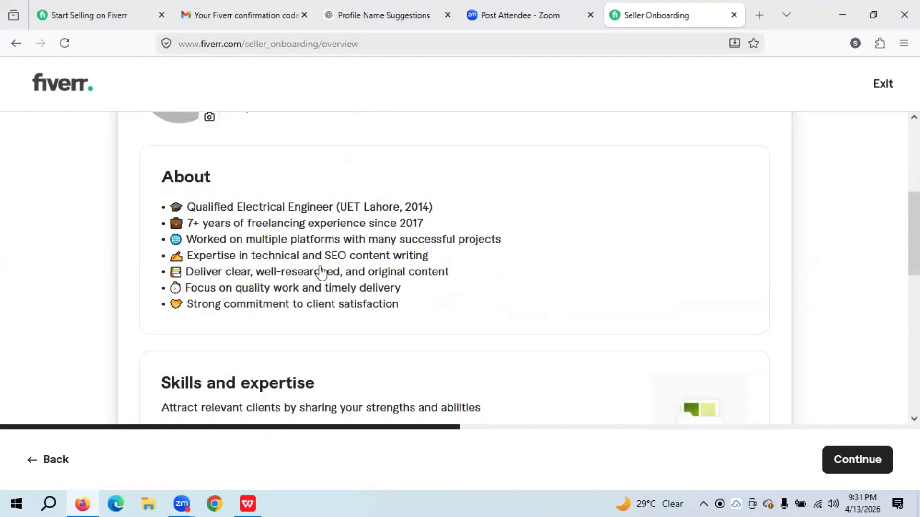
- Scroll through the profile sections and open a blank new-skill form under Skills and expertise
{"action": "scroll", "coordinate": [914, 235], "scroll_direction": "up", "scroll_amount": 4}
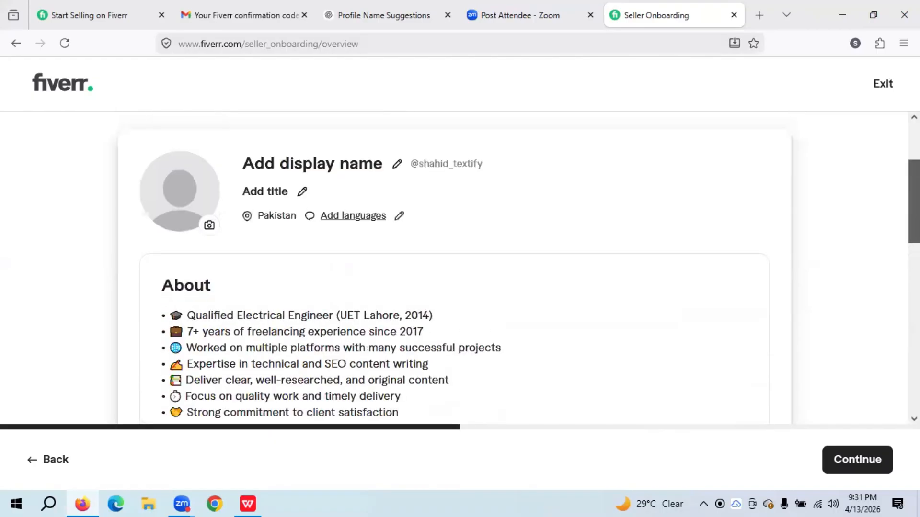
{"action": "scroll", "coordinate": [914, 235], "scroll_direction": "down", "scroll_amount": 5}
{"action": "scroll", "coordinate": [914, 249], "scroll_direction": "down", "scroll_amount": 3}
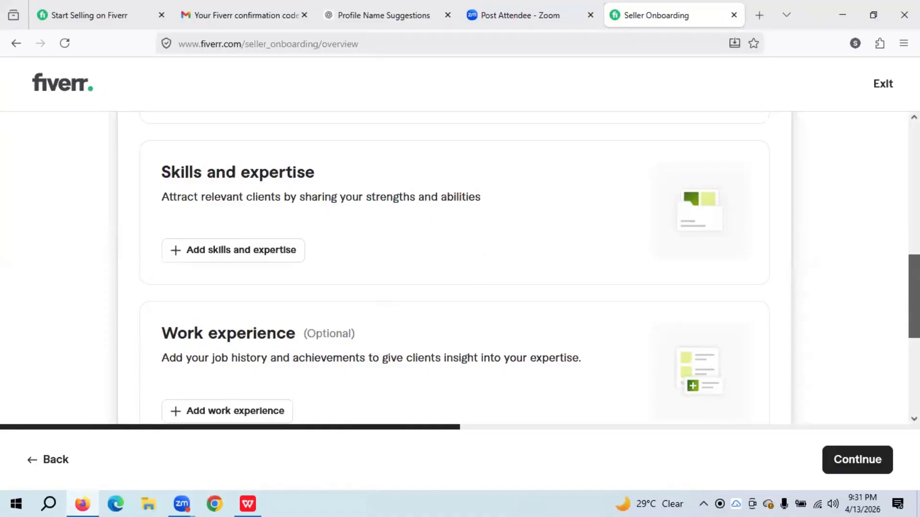
{"action": "scroll", "coordinate": [454, 268], "scroll_direction": "down", "scroll_amount": 5}
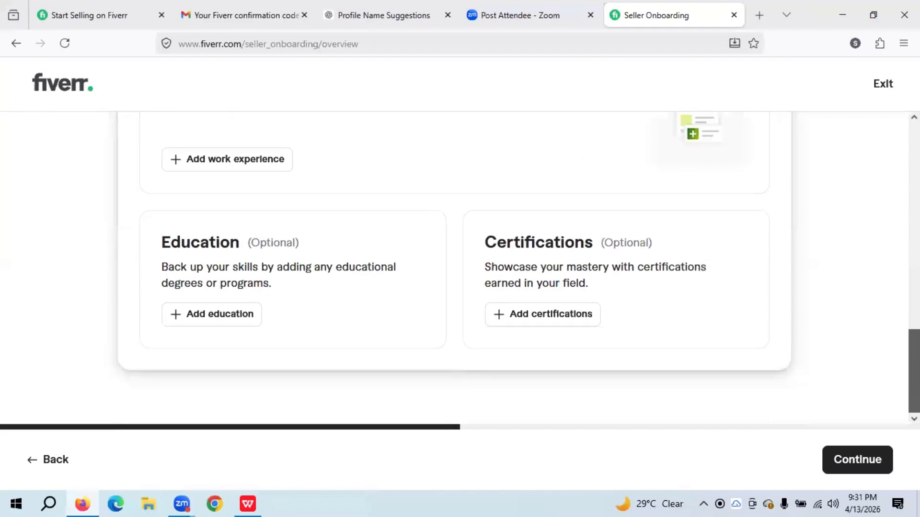
{"action": "scroll", "coordinate": [454, 268], "scroll_direction": "up", "scroll_amount": 4}
{"action": "scroll", "coordinate": [232, 243], "scroll_direction": "up", "scroll_amount": 2}
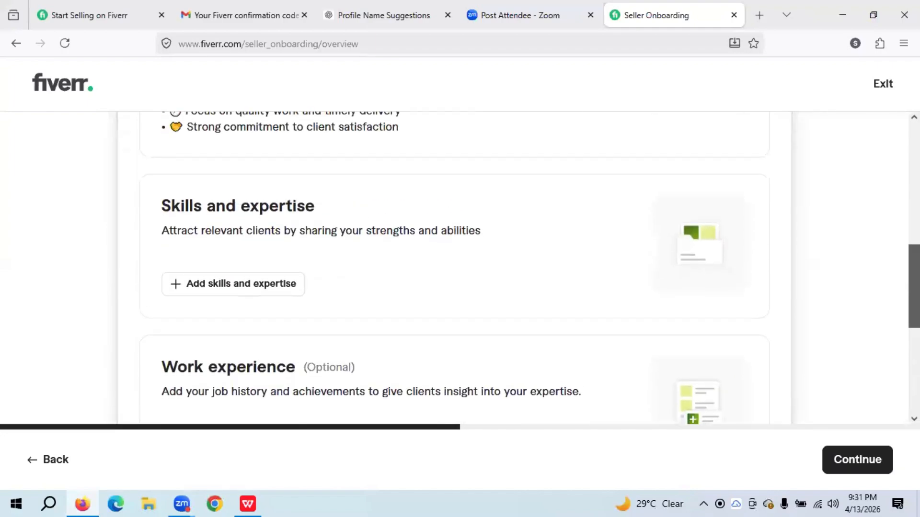
{"action": "scroll", "coordinate": [232, 243], "scroll_direction": "down", "scroll_amount": 1}
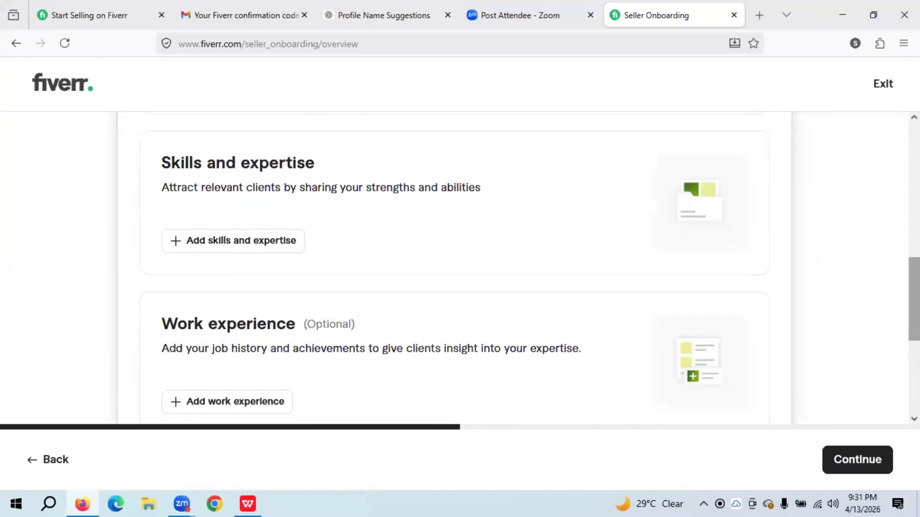
{"action": "left_click", "coordinate": [233, 242]}
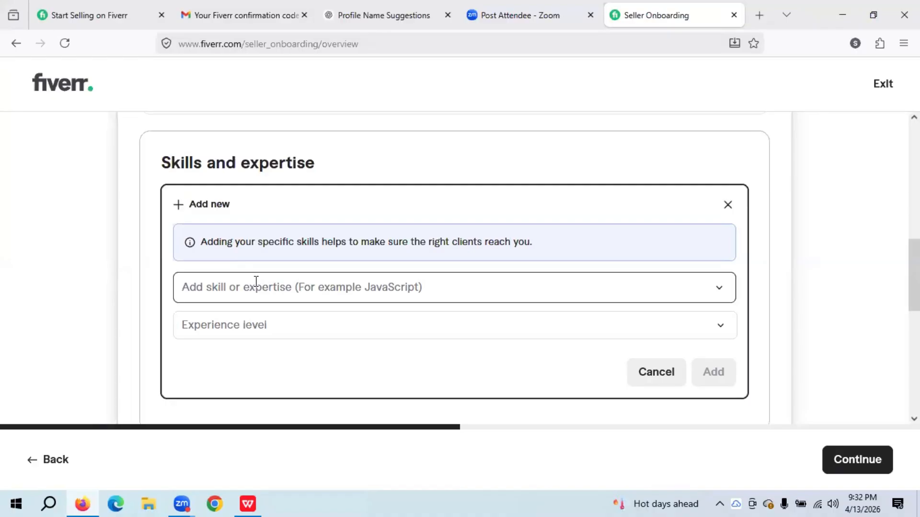
- Add the Content optimization skill at Pro experience level
{"action": "left_click", "coordinate": [256, 281]}
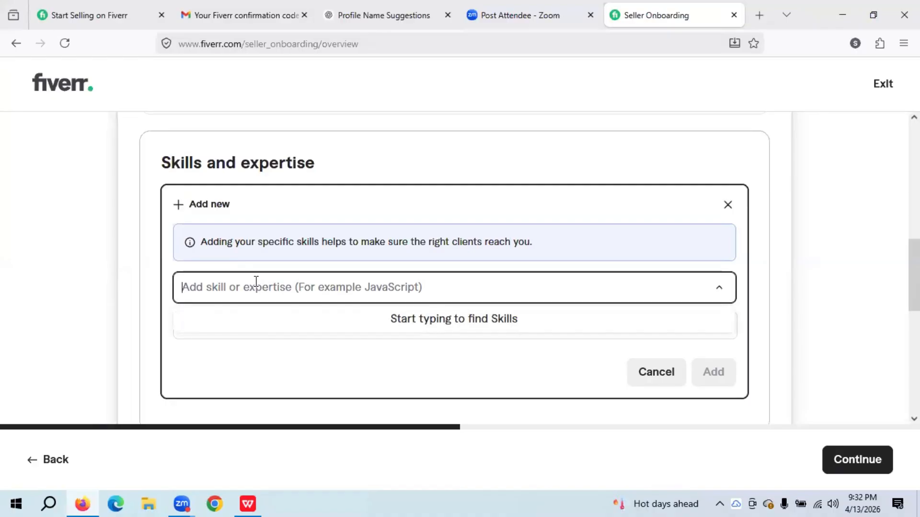
{"action": "type", "text": "Content"}
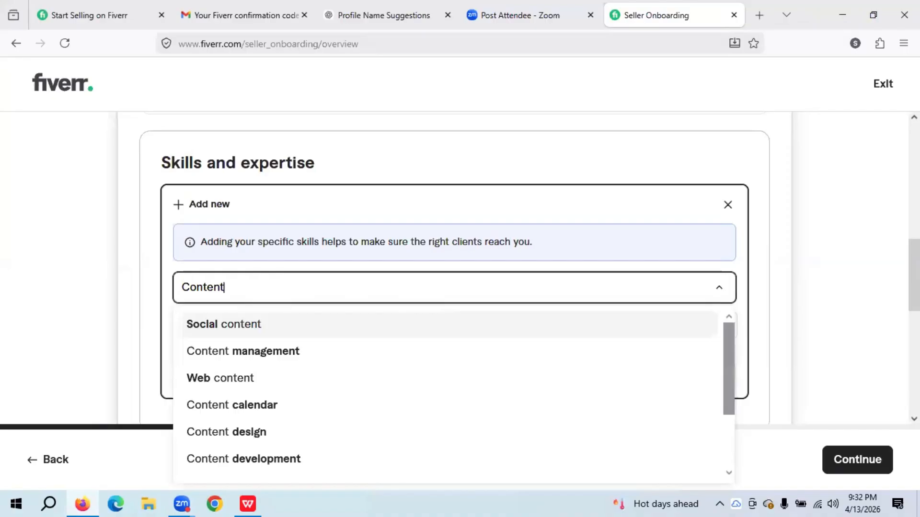
{"action": "left_click_drag", "start_coordinate": [725, 388], "coordinate": [720, 460]}
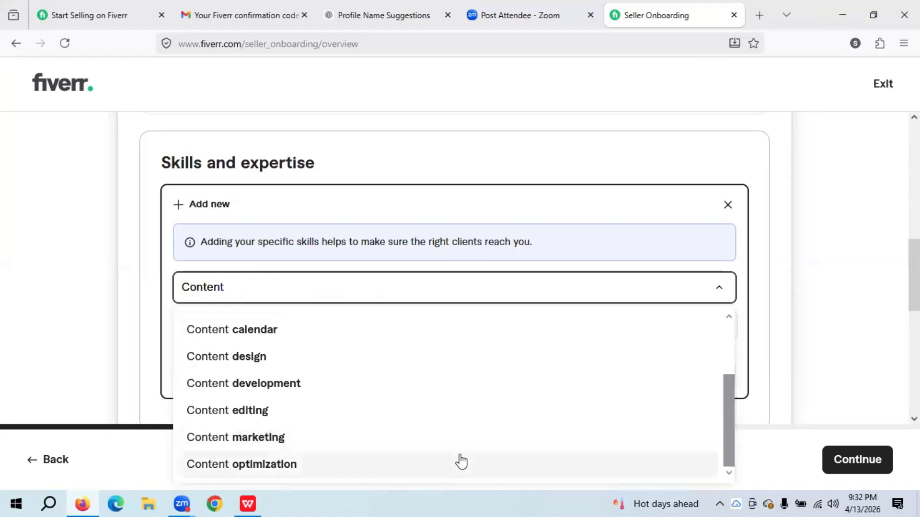
{"action": "left_click", "coordinate": [269, 467]}
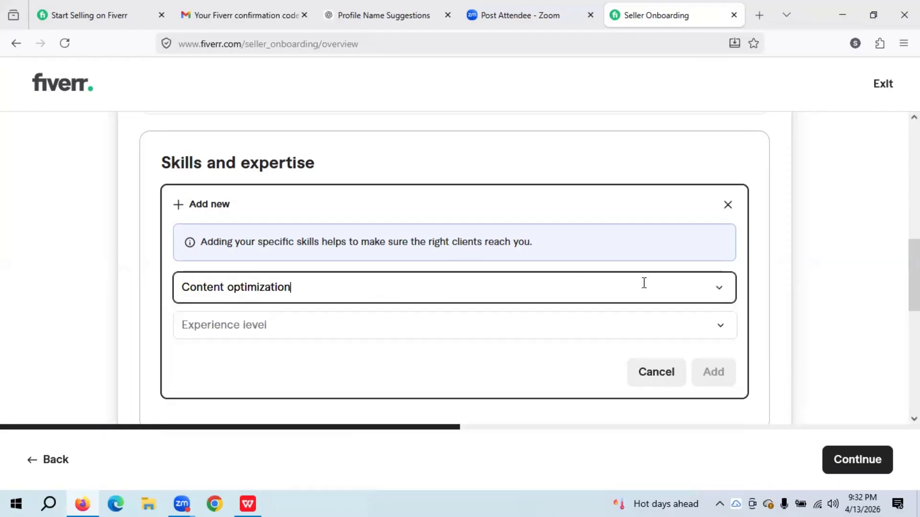
{"action": "left_click", "coordinate": [720, 330]}
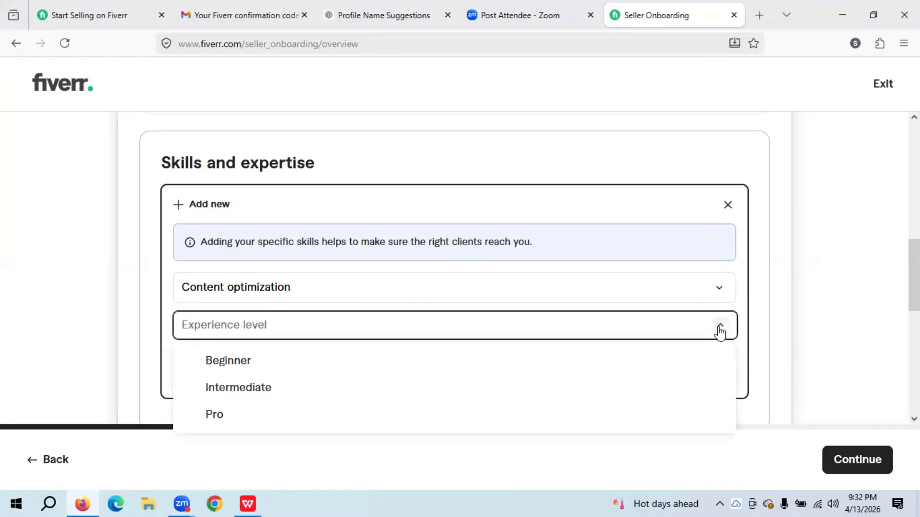
{"action": "left_click", "coordinate": [234, 417]}
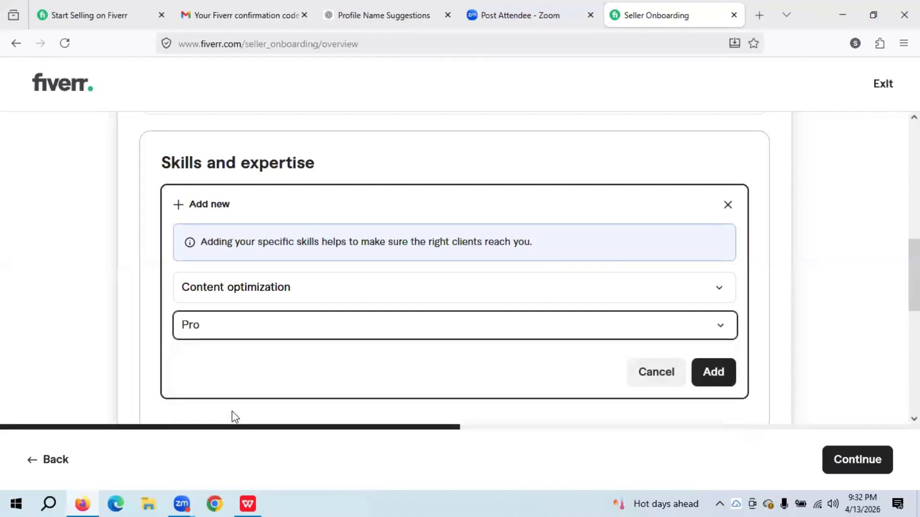
{"action": "left_click", "coordinate": [721, 384]}
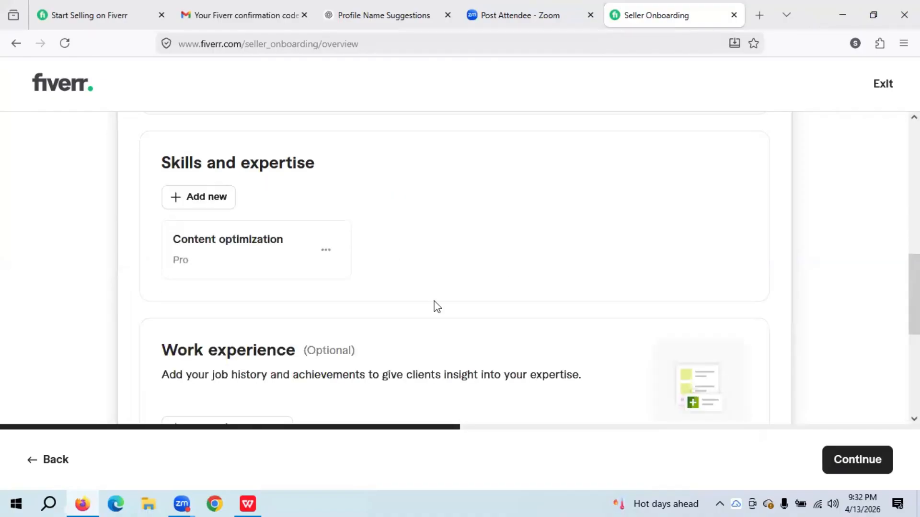
- Open Content optimization for editing and cancel without changes
{"action": "left_click", "coordinate": [328, 251]}
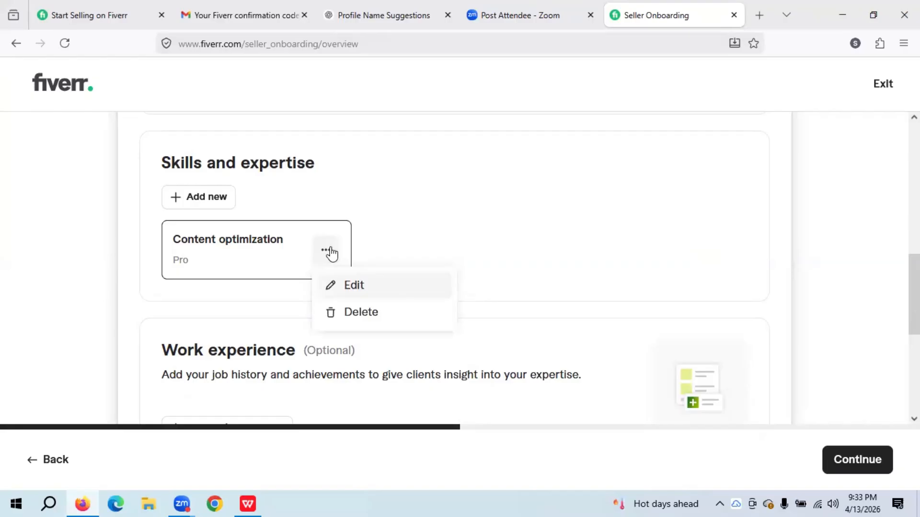
{"action": "left_click", "coordinate": [353, 286]}
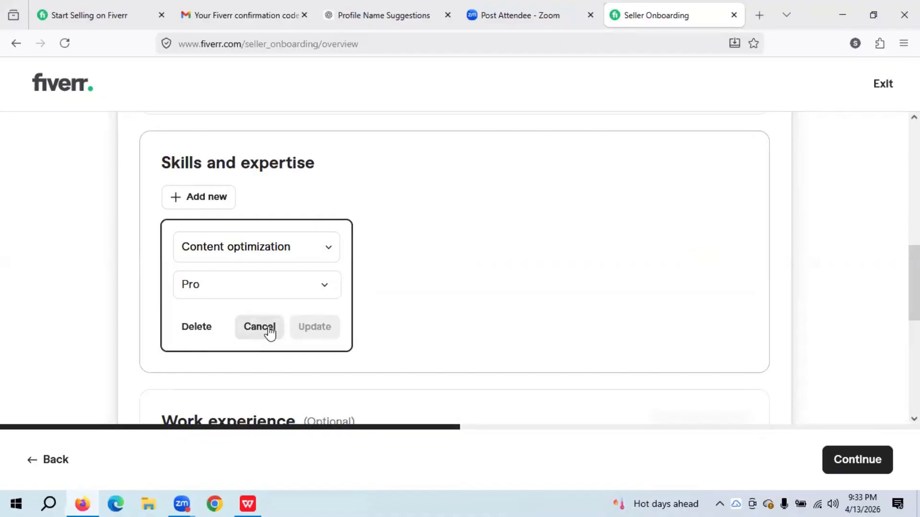
{"action": "left_click", "coordinate": [249, 330]}
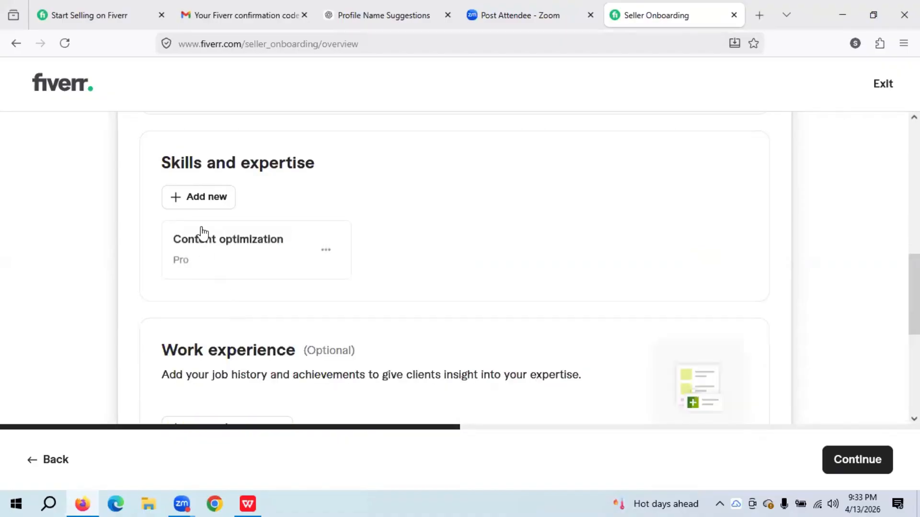
- Add Web content as a skill at Pro experience level
{"action": "left_click", "coordinate": [199, 199]}
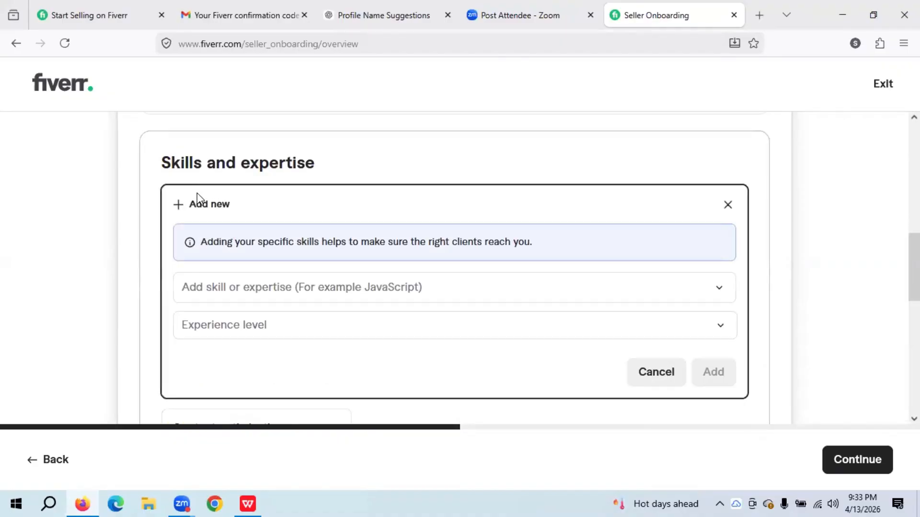
{"action": "left_click", "coordinate": [259, 285]}
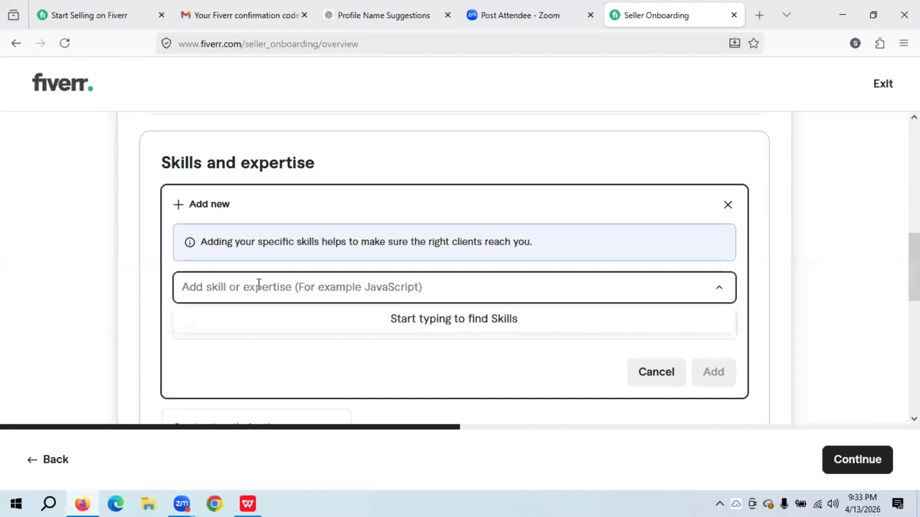
{"action": "type", "text": "Con"}
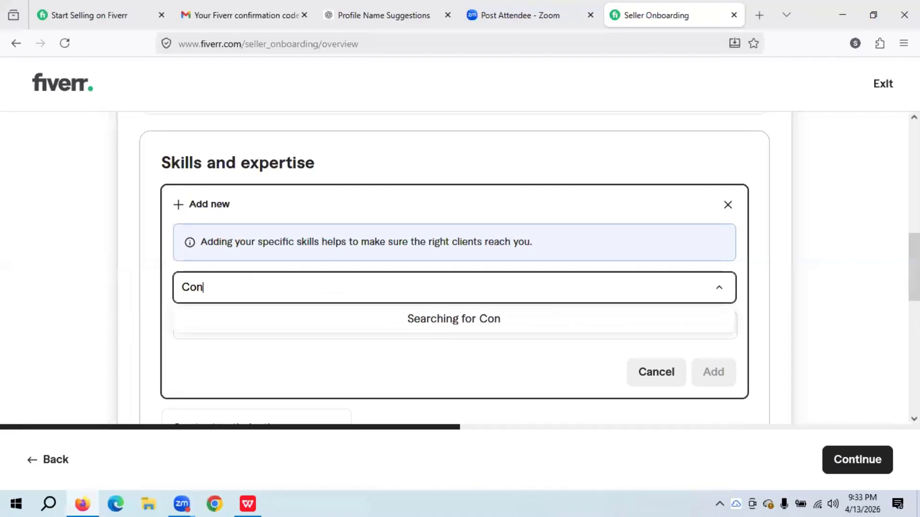
{"action": "type", "text": "tent"}
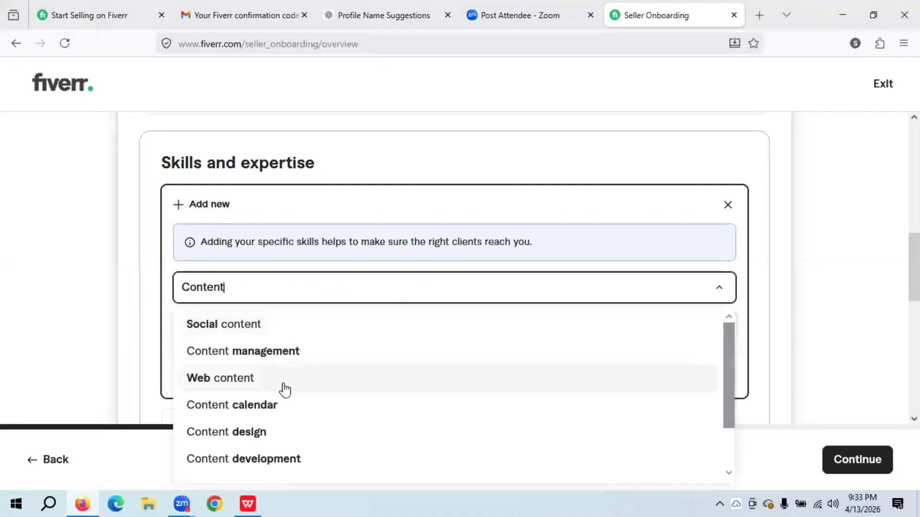
{"action": "left_click", "coordinate": [281, 380]}
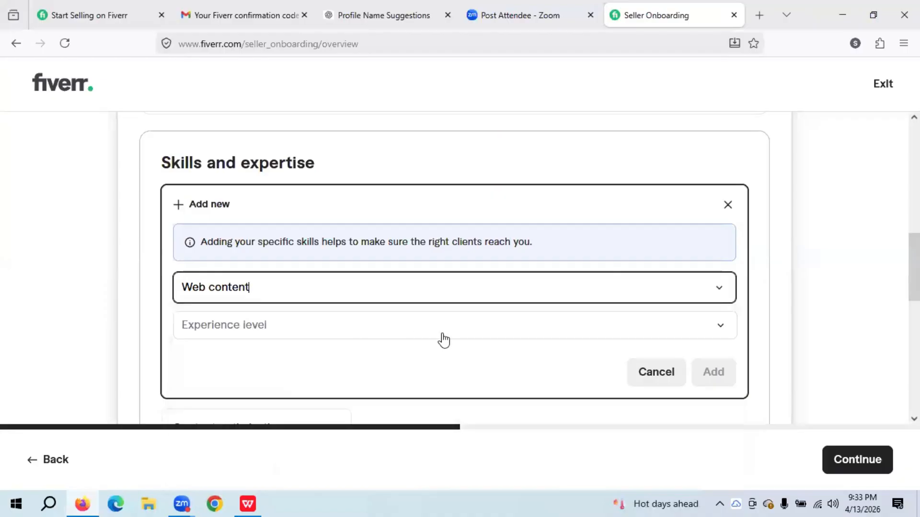
{"action": "left_click", "coordinate": [498, 329]}
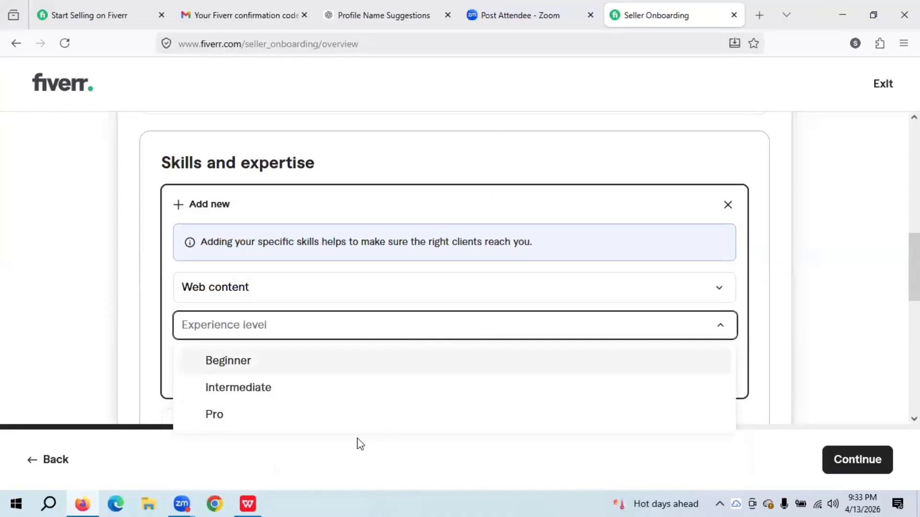
{"action": "left_click", "coordinate": [217, 416]}
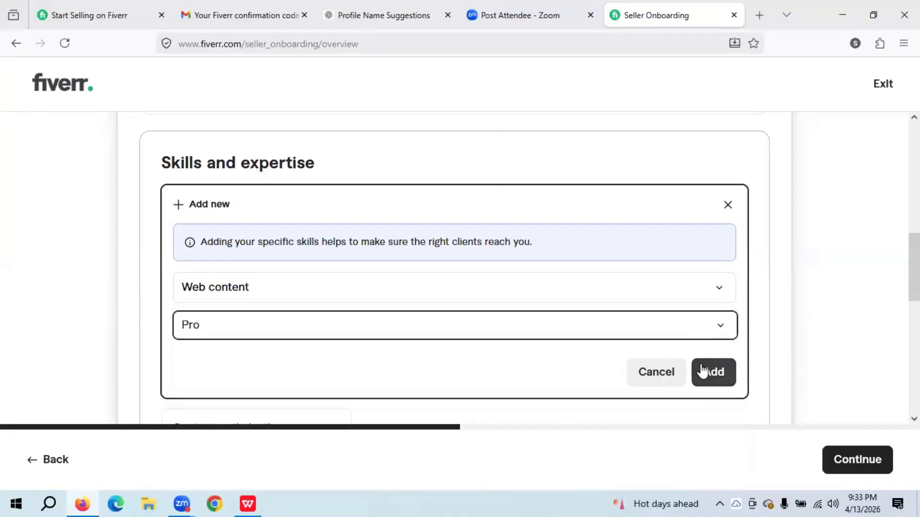
{"action": "left_click", "coordinate": [702, 370]}
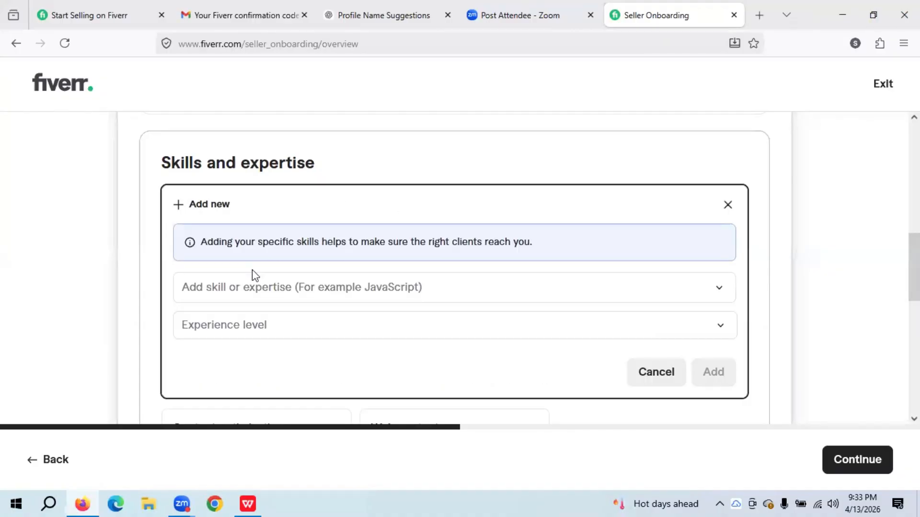
- Add Content development as a skill at Pro experience level
{"action": "left_click", "coordinate": [245, 283]}
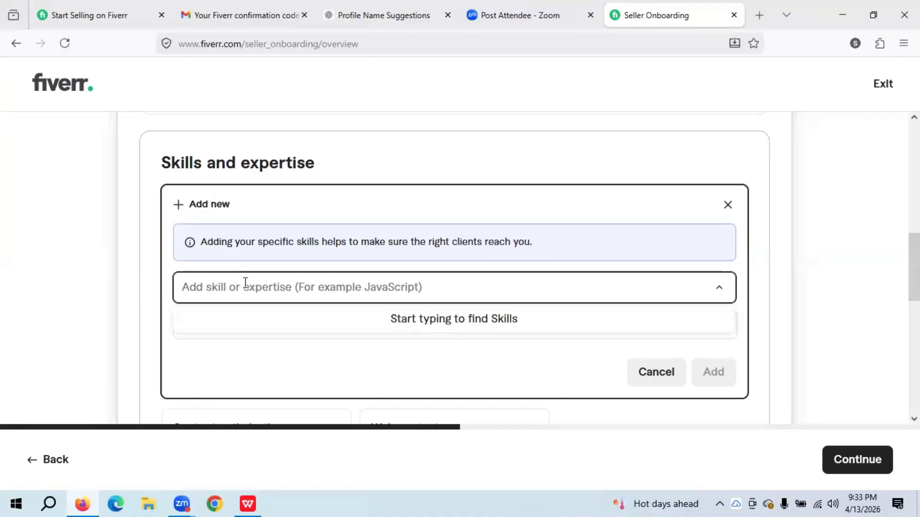
{"action": "left_click", "coordinate": [245, 284]}
{"action": "type", "text": "content"}
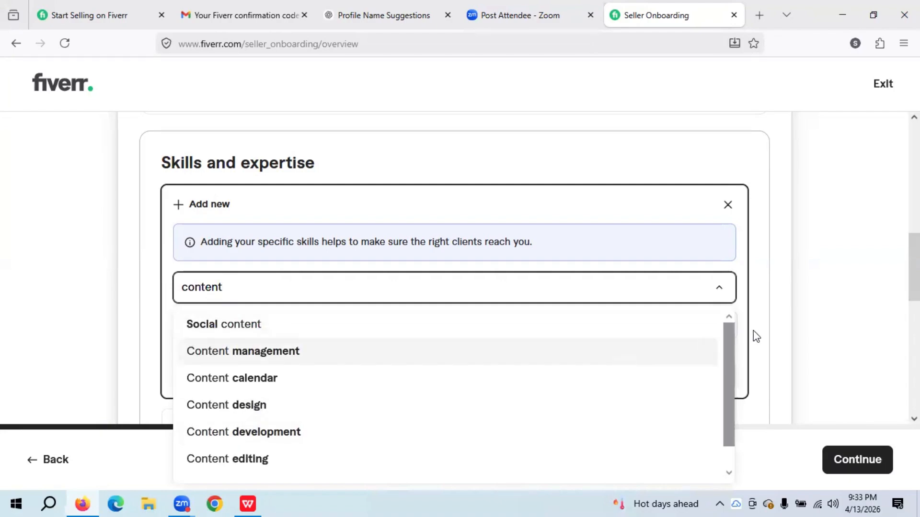
{"action": "left_click_drag", "start_coordinate": [723, 370], "coordinate": [726, 421]}
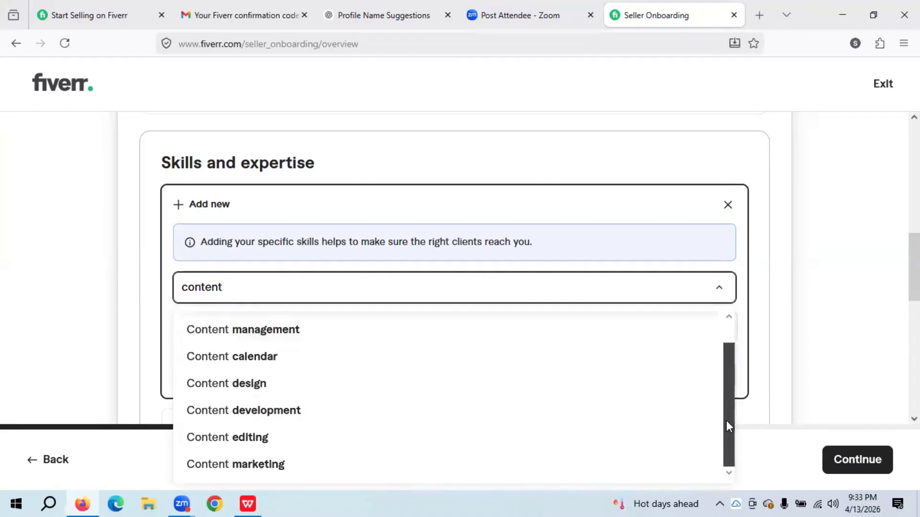
{"action": "left_click", "coordinate": [261, 406]}
{"action": "left_click", "coordinate": [351, 331]}
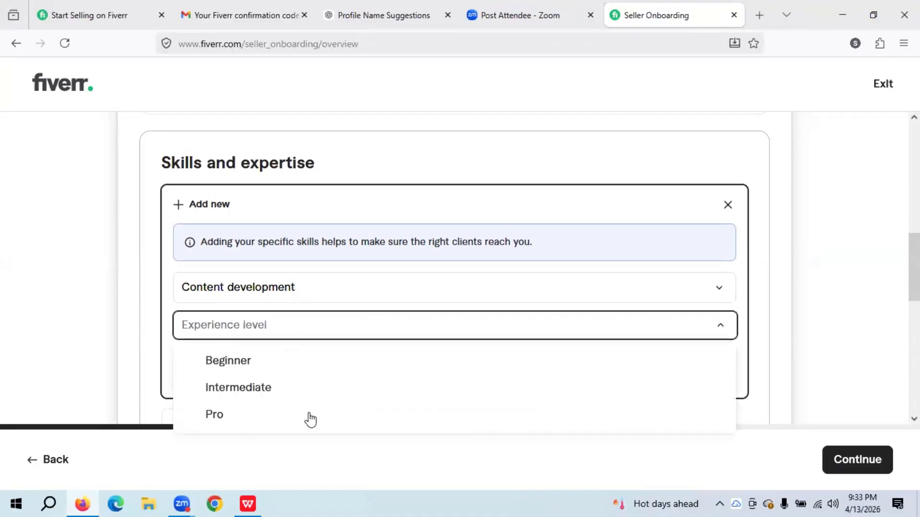
{"action": "left_click", "coordinate": [305, 415]}
{"action": "left_click", "coordinate": [718, 372]}
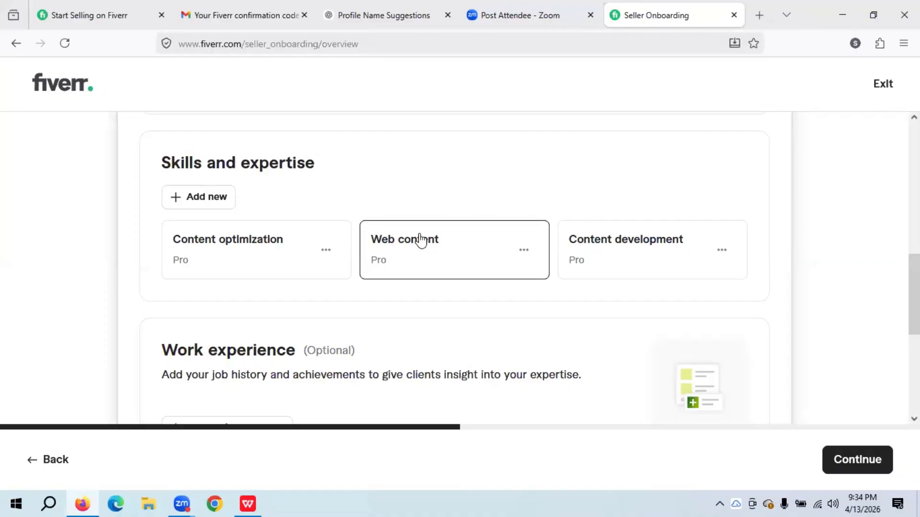
- Add Logo design as a skill at Pro experience level
{"action": "left_click", "coordinate": [211, 202]}
{"action": "left_click", "coordinate": [254, 287]}
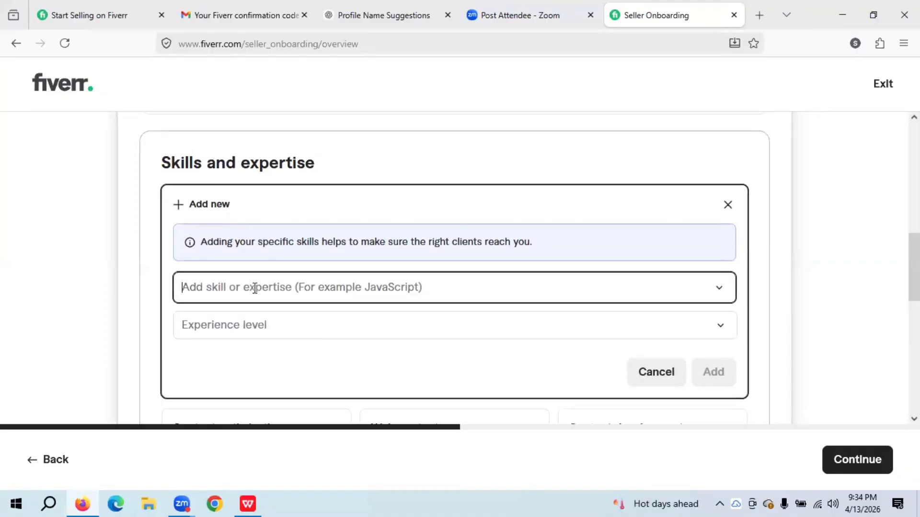
{"action": "type", "text": "logo"}
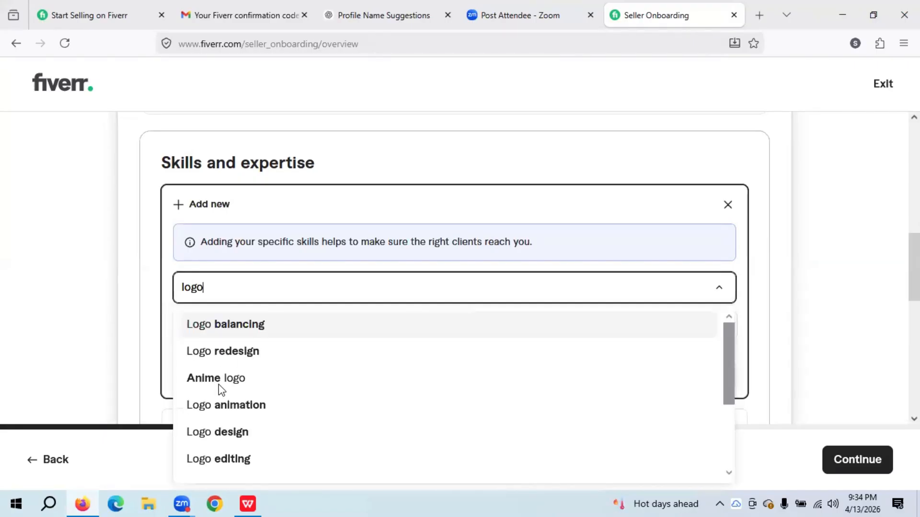
{"action": "left_click", "coordinate": [217, 431]}
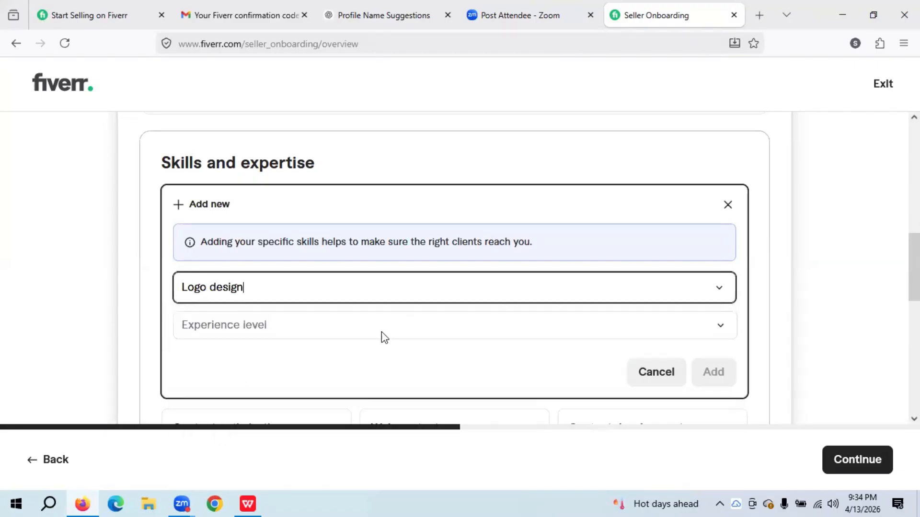
{"action": "left_click", "coordinate": [478, 324]}
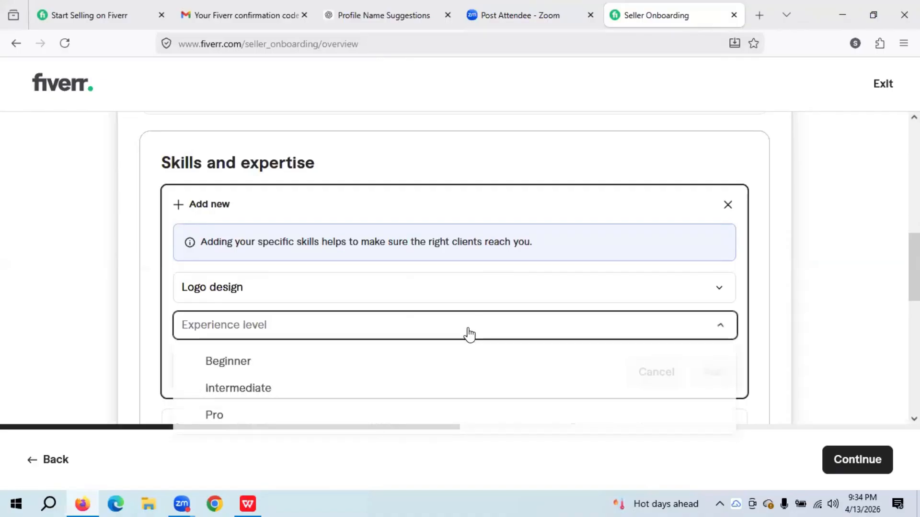
{"action": "left_click", "coordinate": [258, 420]}
{"action": "left_click", "coordinate": [724, 368]}
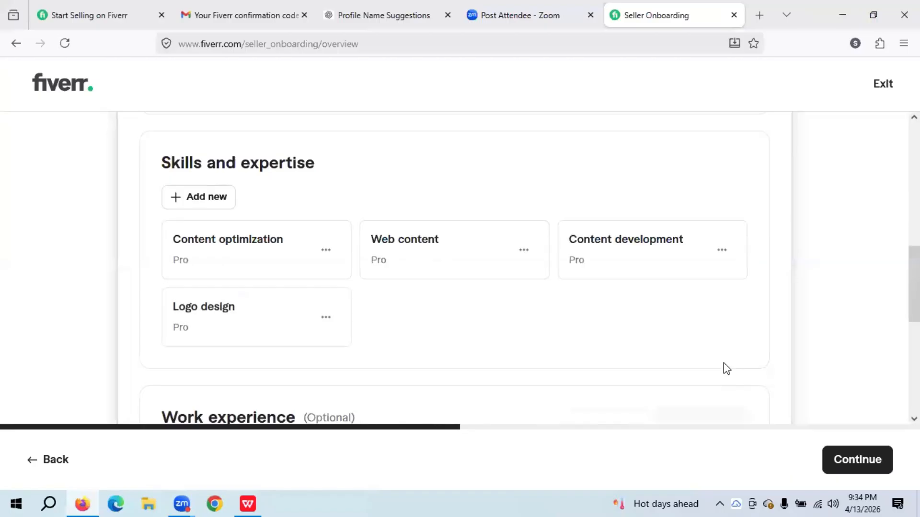
- Add Infographic design as a skill at Pro experience level
{"action": "left_click", "coordinate": [215, 197]}
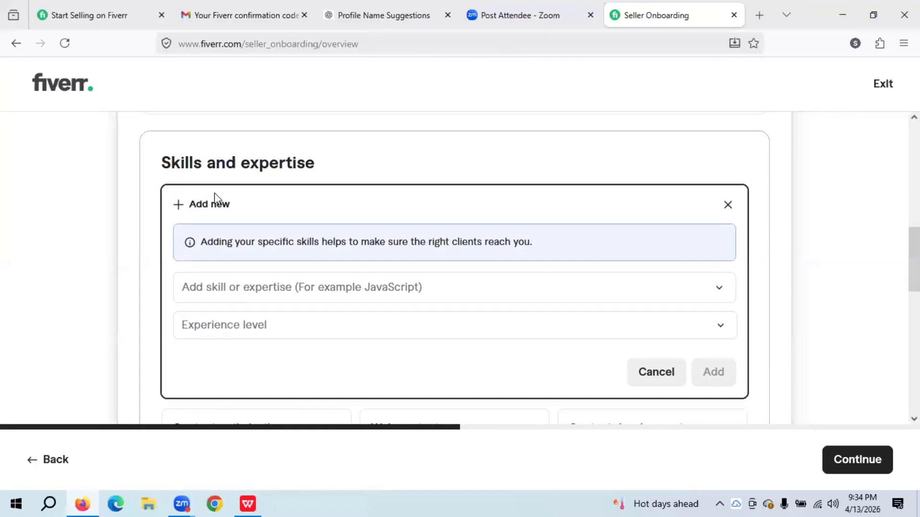
{"action": "left_click", "coordinate": [258, 287]}
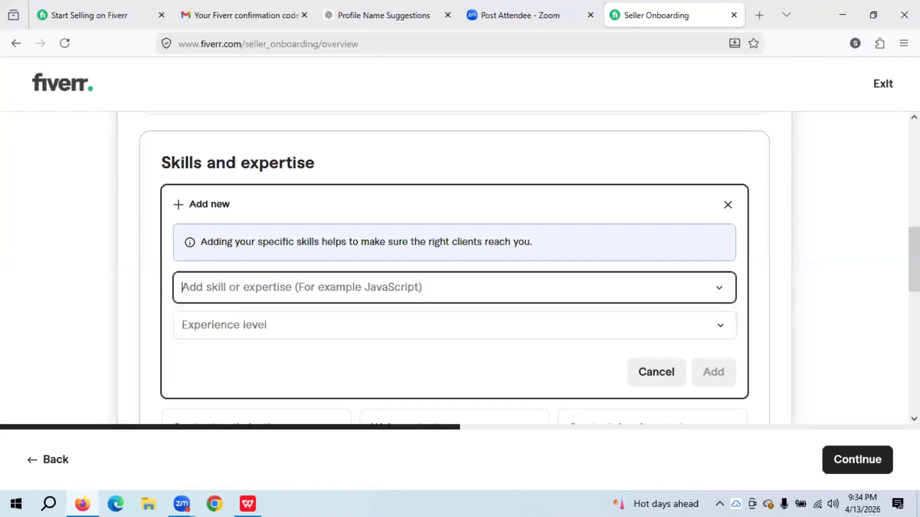
{"action": "type", "text": "info"}
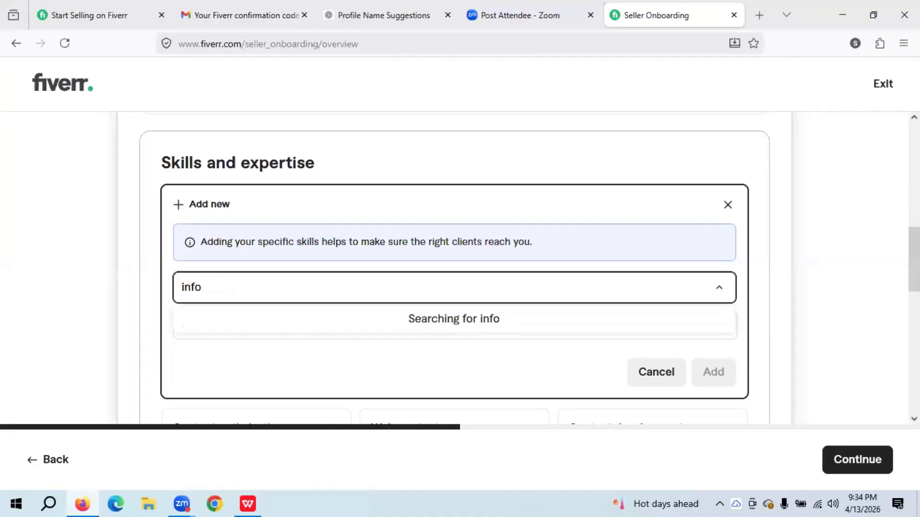
{"action": "type", "text": "gra"}
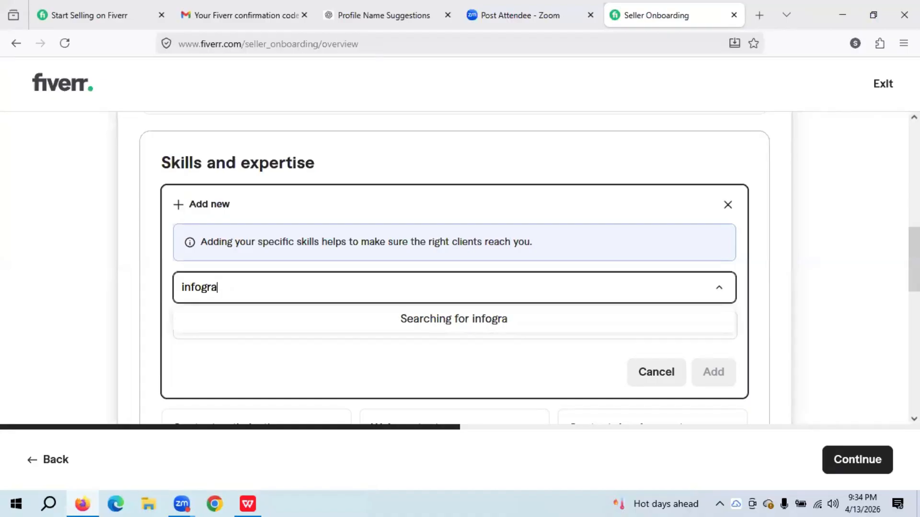
{"action": "type", "text": "phic"}
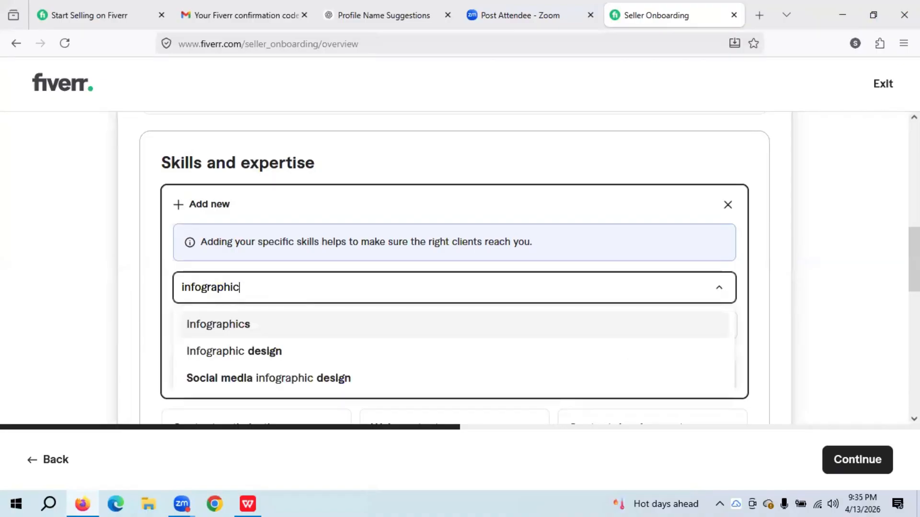
{"action": "left_click", "coordinate": [270, 351]}
{"action": "left_click", "coordinate": [511, 337]}
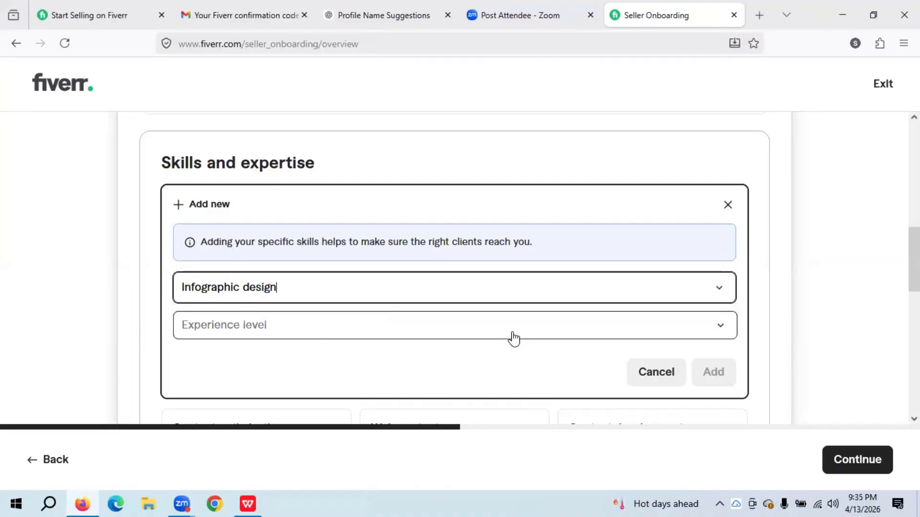
{"action": "left_click", "coordinate": [347, 424]}
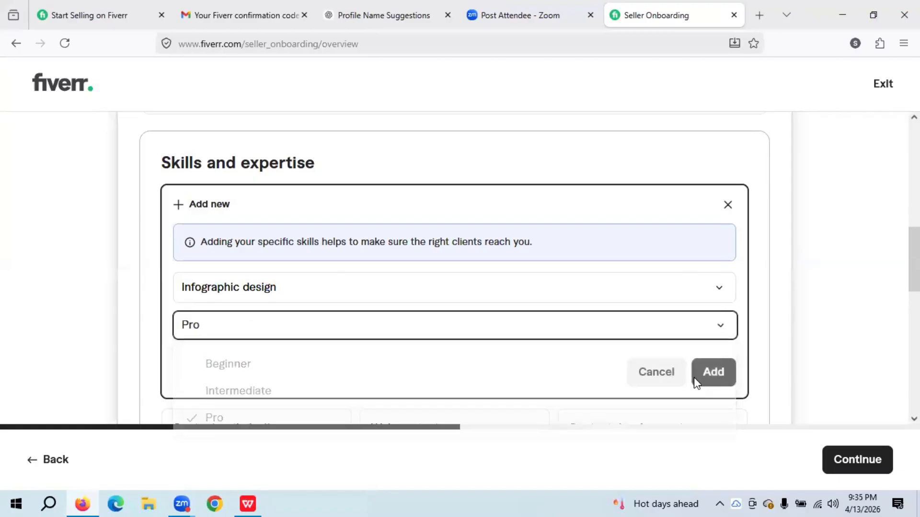
{"action": "left_click", "coordinate": [713, 383]}
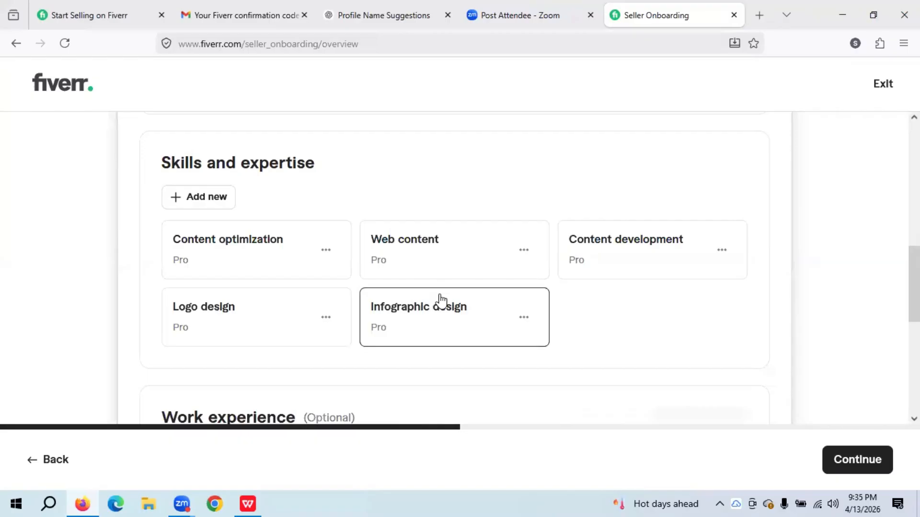
- Add Poster design as a skill at Pro experience level
{"action": "left_click", "coordinate": [196, 186]}
{"action": "left_click", "coordinate": [233, 289]}
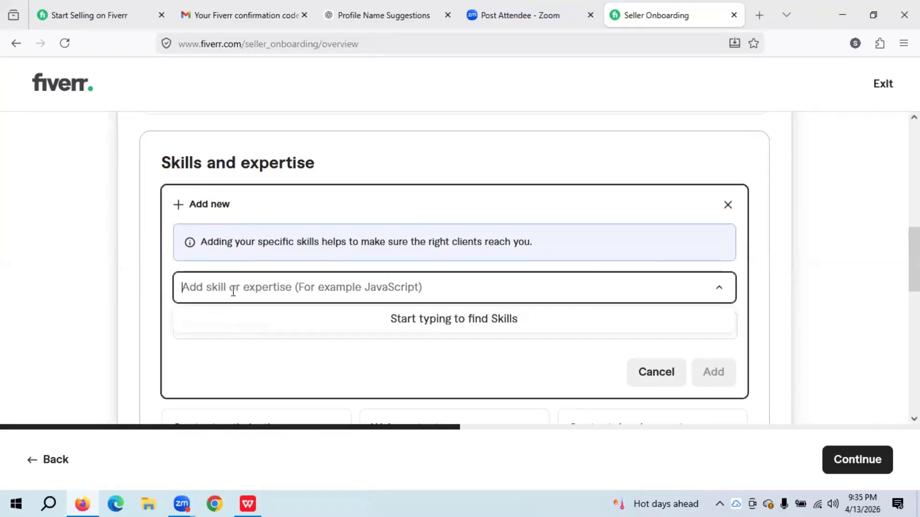
{"action": "type", "text": "poster"}
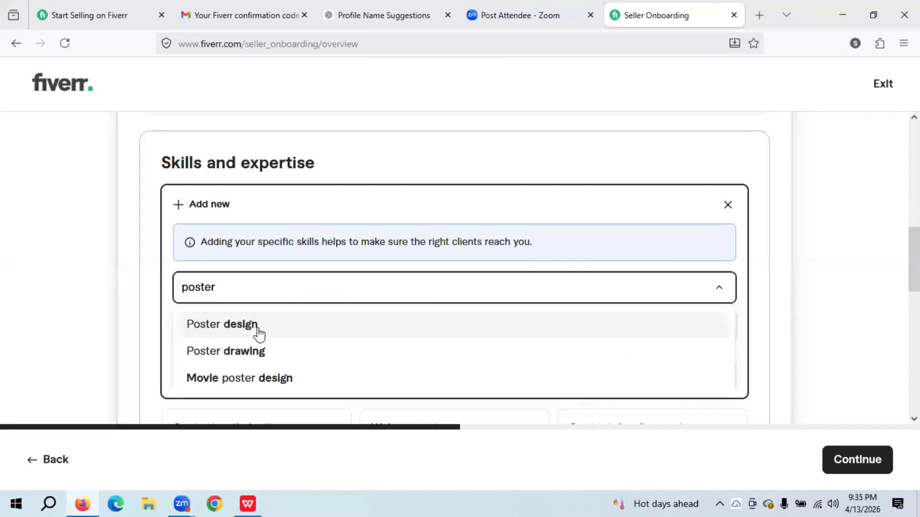
{"action": "left_click", "coordinate": [260, 334]}
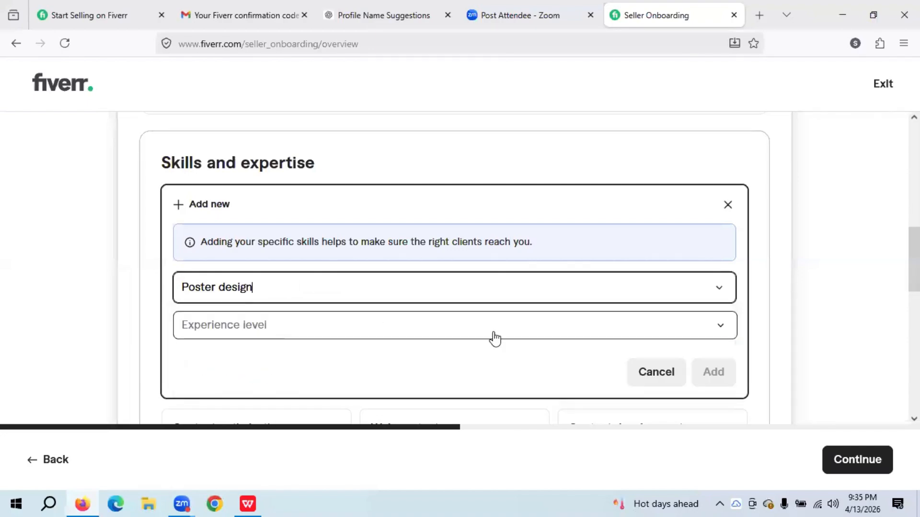
{"action": "left_click", "coordinate": [535, 336]}
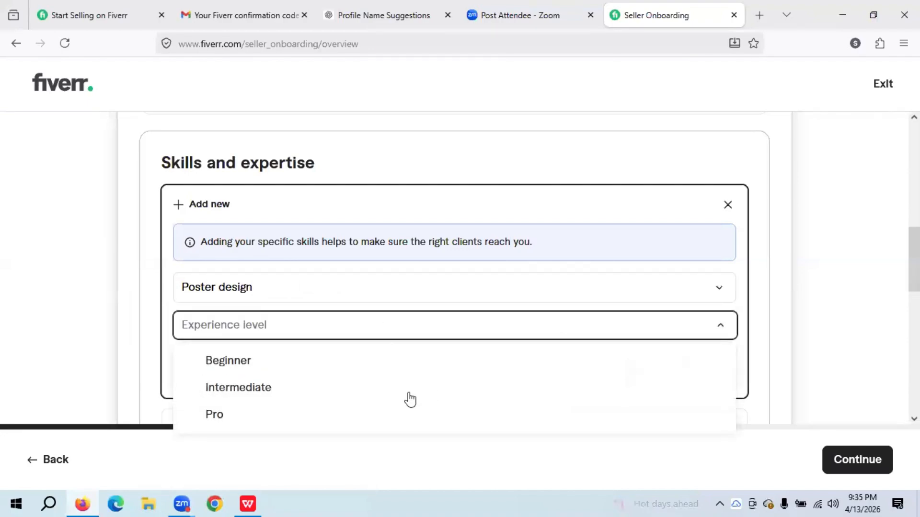
{"action": "left_click", "coordinate": [325, 412]}
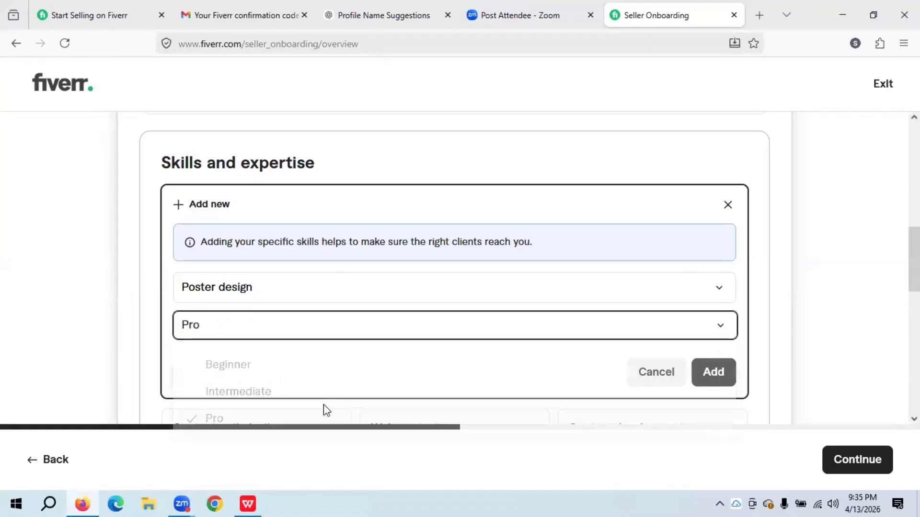
{"action": "left_click", "coordinate": [710, 375]}
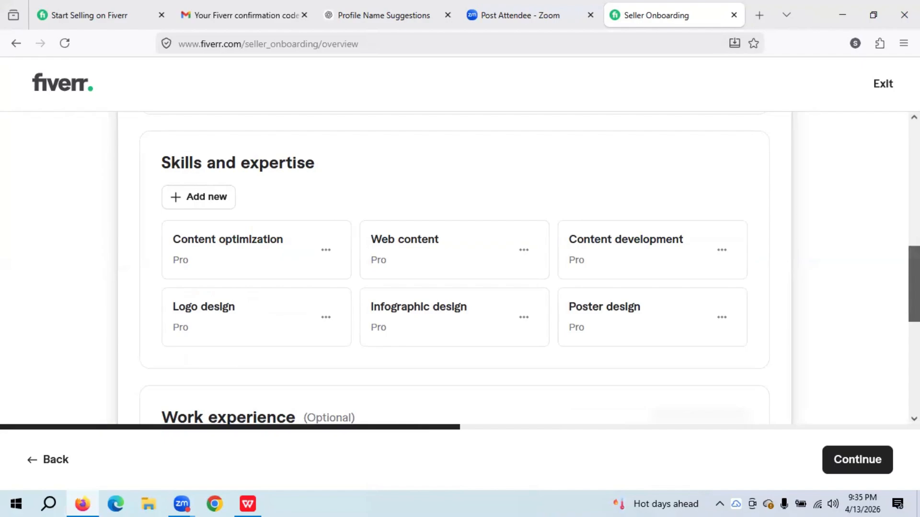
- Open the work experience form and cancel the existing draft
{"action": "left_click_drag", "start_coordinate": [914, 283], "coordinate": [914, 312]}
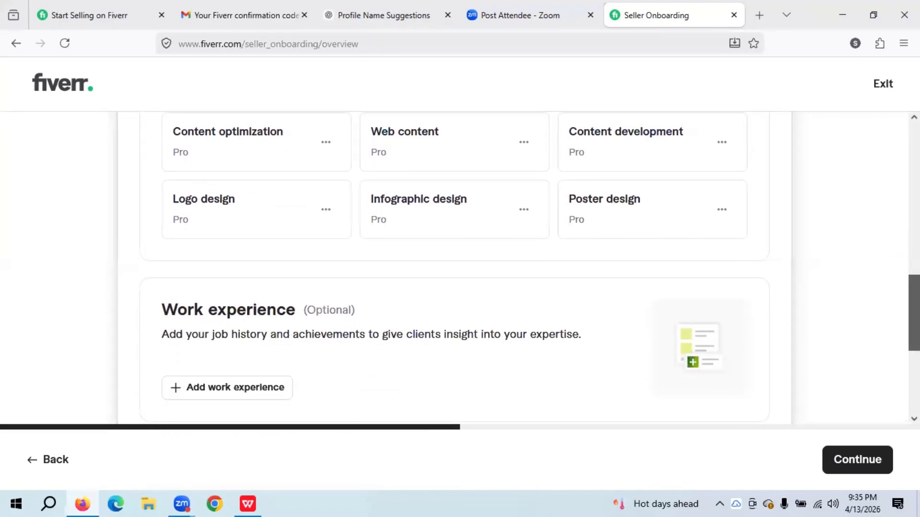
{"action": "left_click_drag", "start_coordinate": [914, 313], "coordinate": [914, 335]}
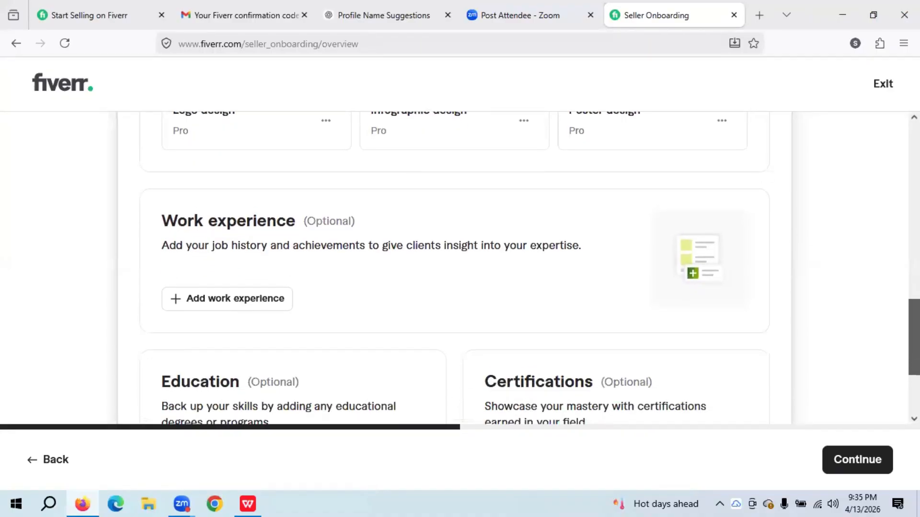
{"action": "scroll", "coordinate": [515, 266], "scroll_direction": "down", "scroll_amount": 1}
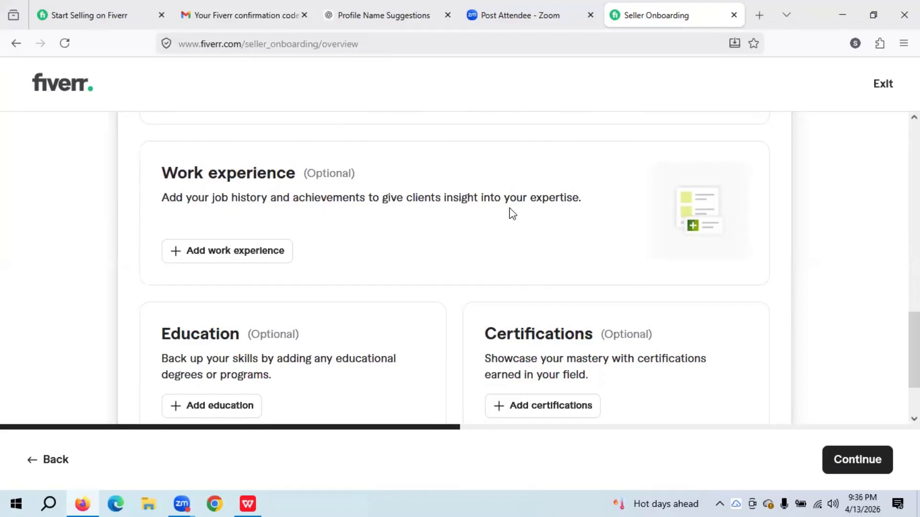
{"action": "left_click", "coordinate": [255, 254]}
{"action": "left_click", "coordinate": [879, 279]}
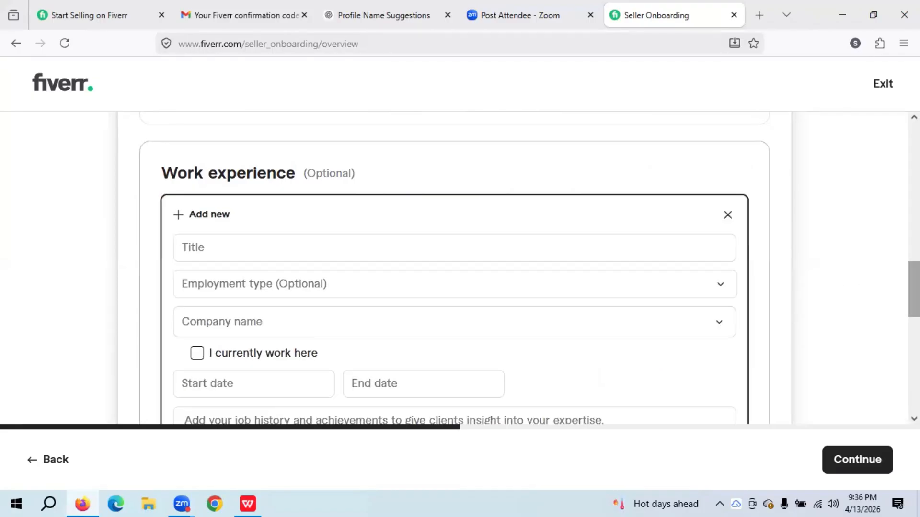
{"action": "left_click_drag", "start_coordinate": [914, 289], "coordinate": [914, 345]}
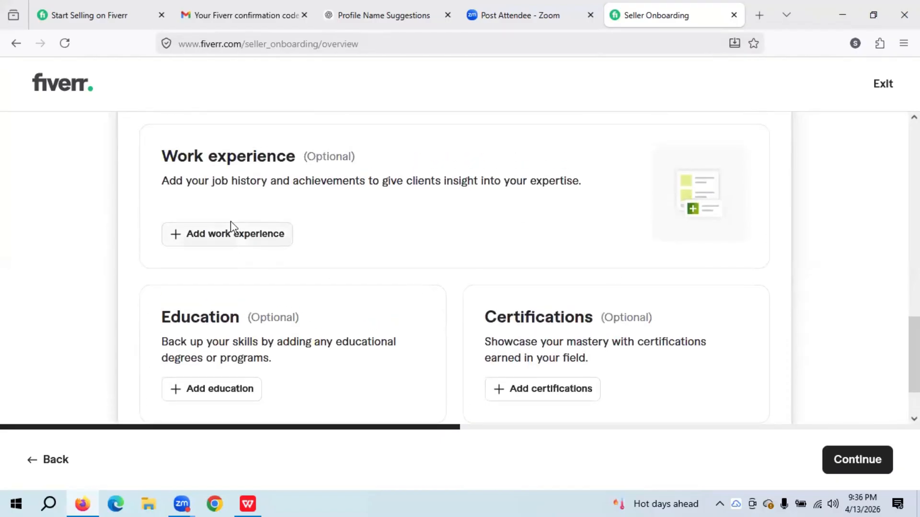
{"action": "left_click", "coordinate": [234, 236]}
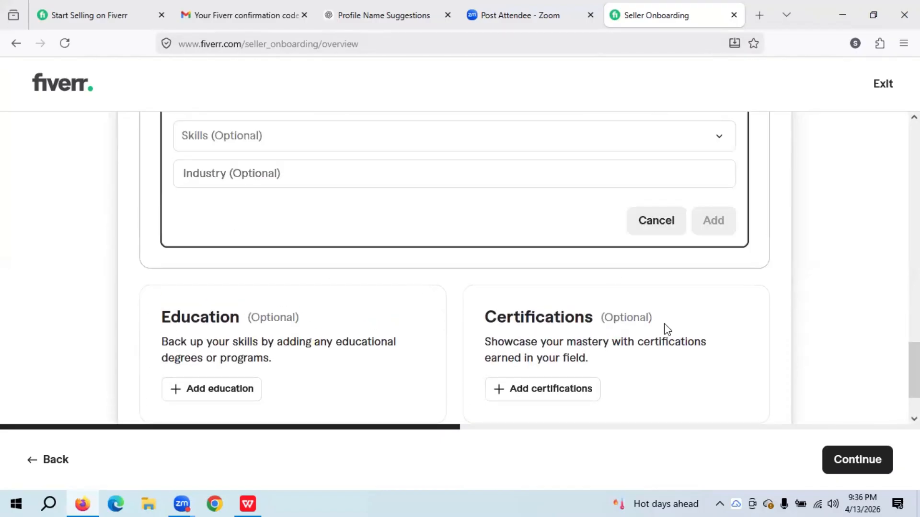
{"action": "left_click", "coordinate": [656, 221]}
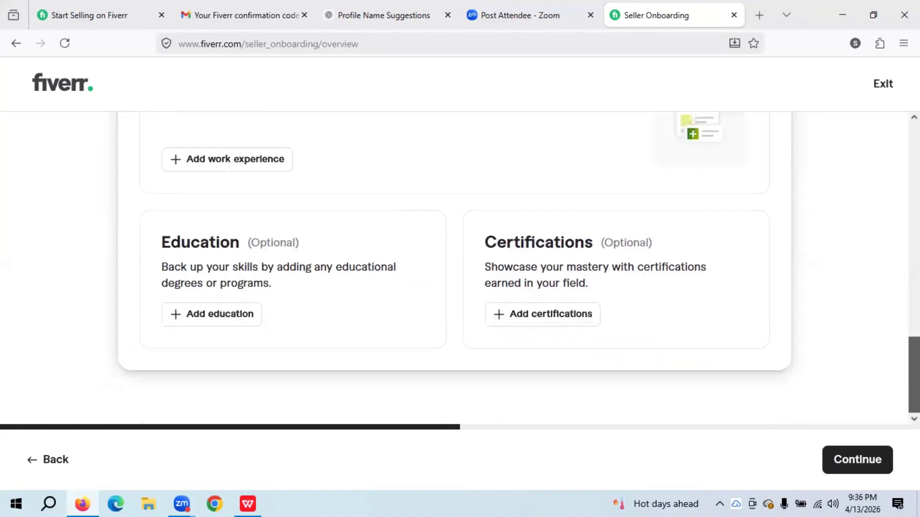
- Start another work experience entry, then close the empty form
{"action": "scroll", "coordinate": [914, 374], "scroll_direction": "up", "scroll_amount": 3}
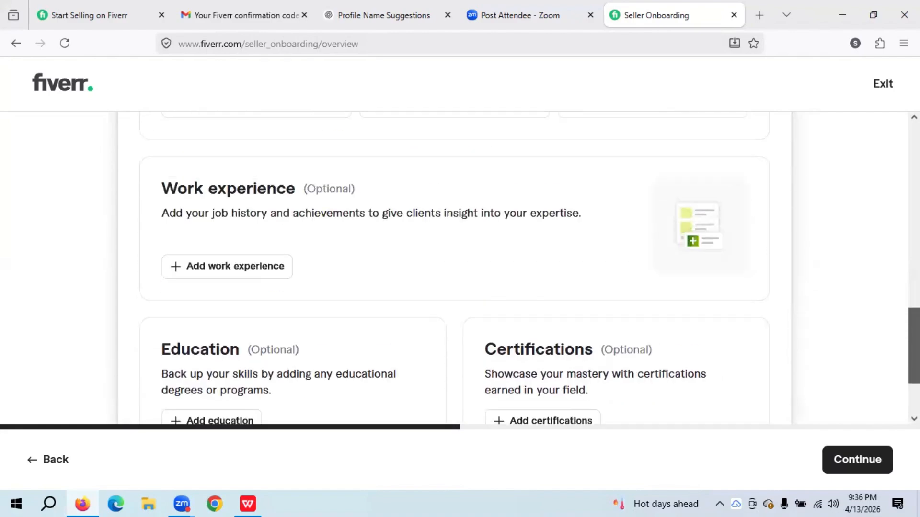
{"action": "scroll", "coordinate": [914, 336], "scroll_direction": "up", "scroll_amount": 1}
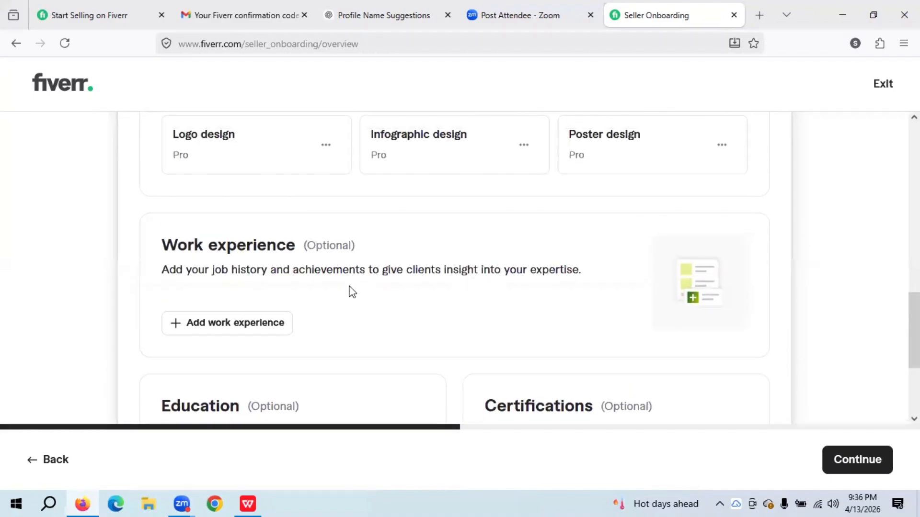
{"action": "left_click", "coordinate": [224, 324]}
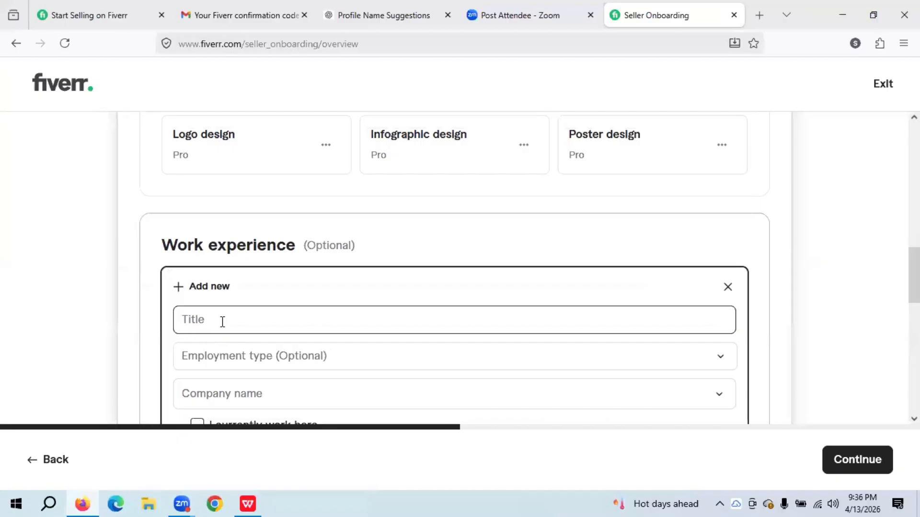
{"action": "left_click", "coordinate": [318, 314]}
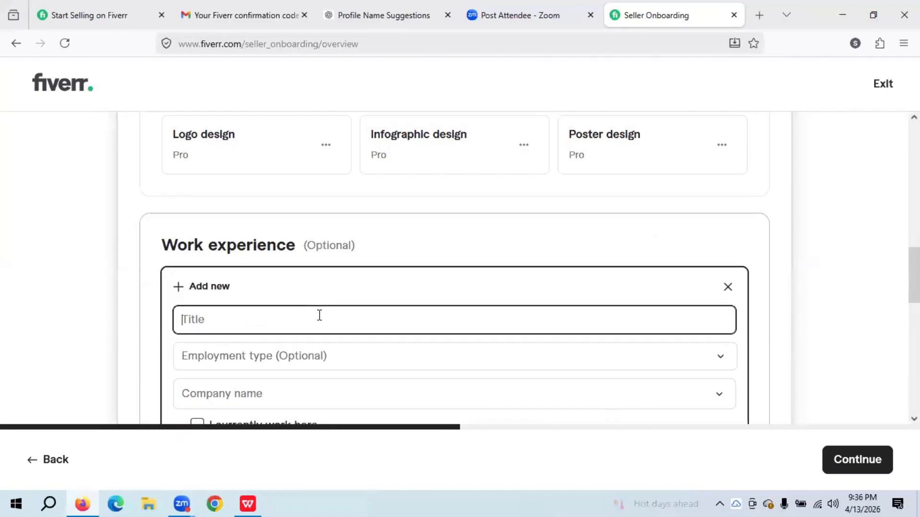
{"action": "left_click", "coordinate": [727, 288]}
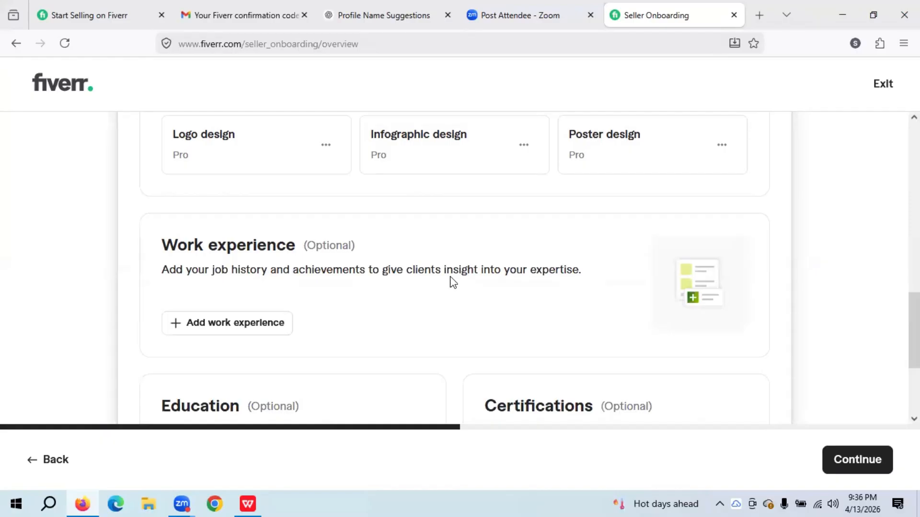
- Start a new work experience entry with Part-time as the employment type
{"action": "left_click", "coordinate": [269, 323]}
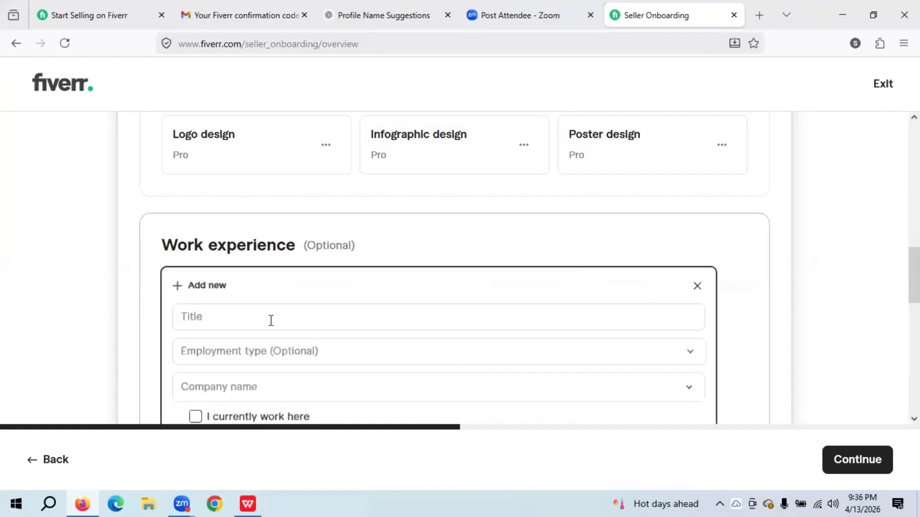
{"action": "left_click", "coordinate": [403, 316]}
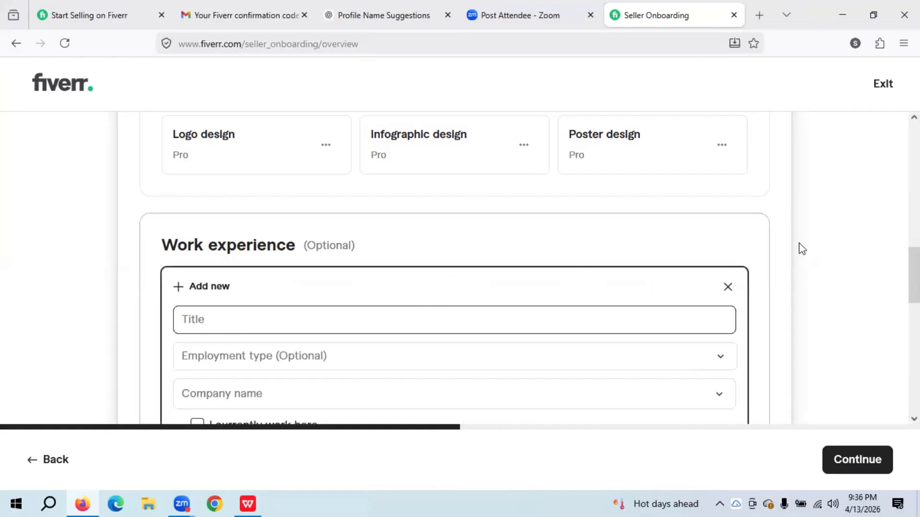
{"action": "left_click", "coordinate": [359, 355]}
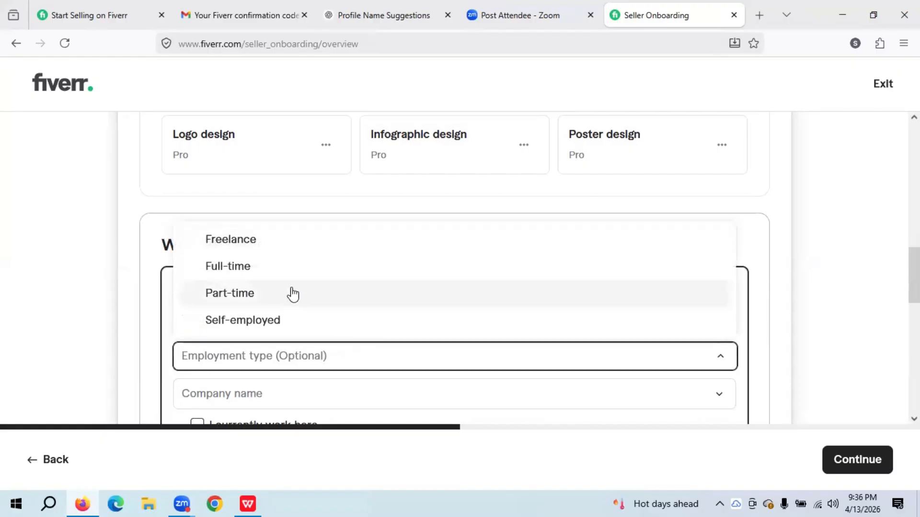
{"action": "left_click", "coordinate": [292, 297]}
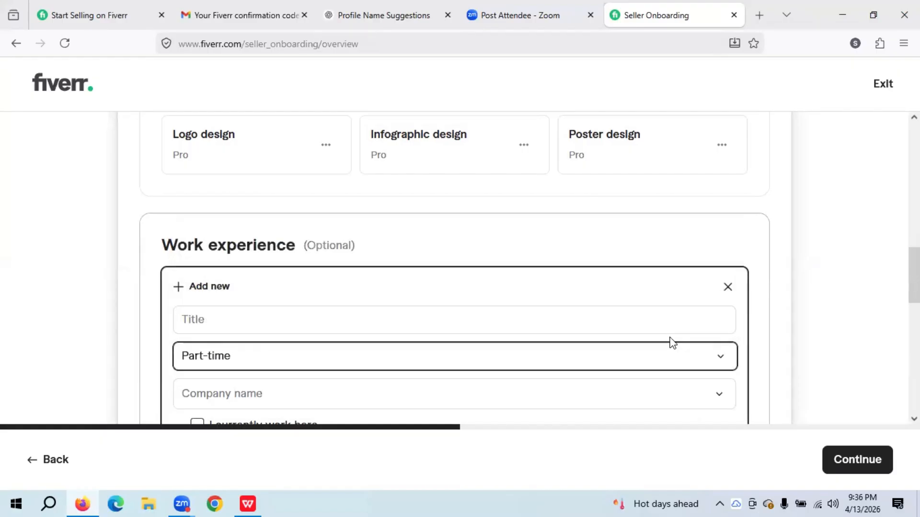
{"action": "left_click_drag", "start_coordinate": [914, 276], "coordinate": [914, 291]}
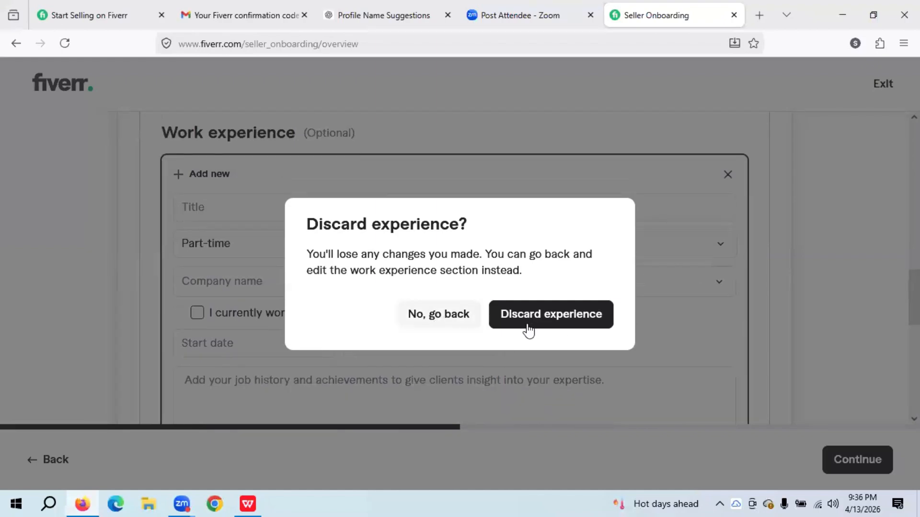
{"action": "scroll", "coordinate": [418, 309], "scroll_direction": "down", "scroll_amount": 2}
- Back out of the discard prompt repeatedly, keeping the form open
{"action": "left_click", "coordinate": [418, 309]}
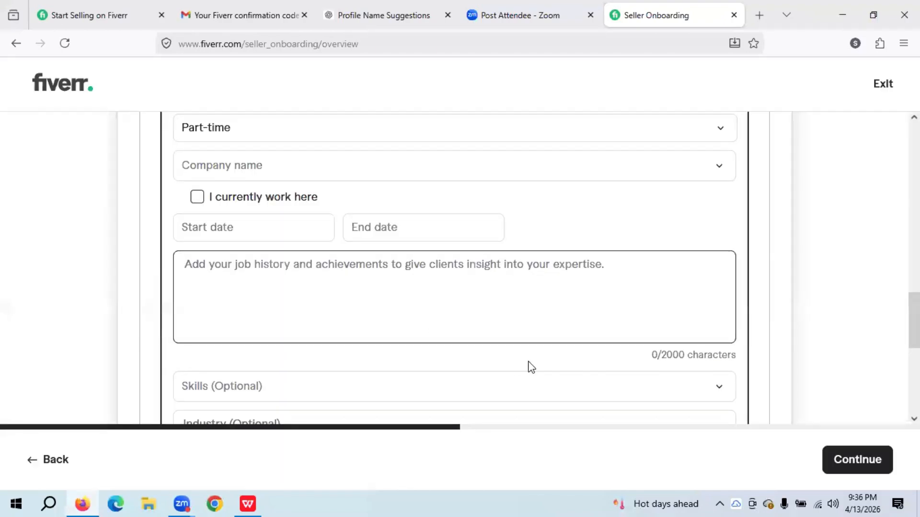
{"action": "left_click_drag", "start_coordinate": [914, 320], "coordinate": [913, 295]}
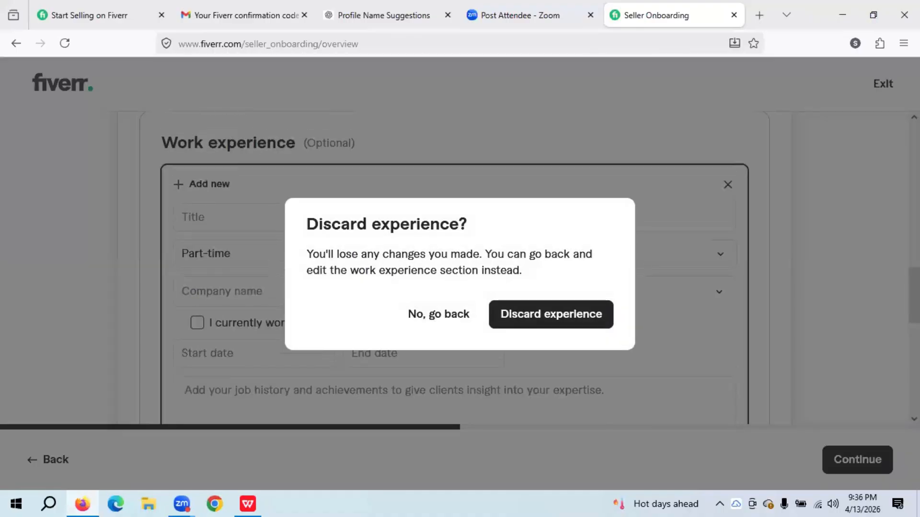
{"action": "left_click", "coordinate": [492, 317]}
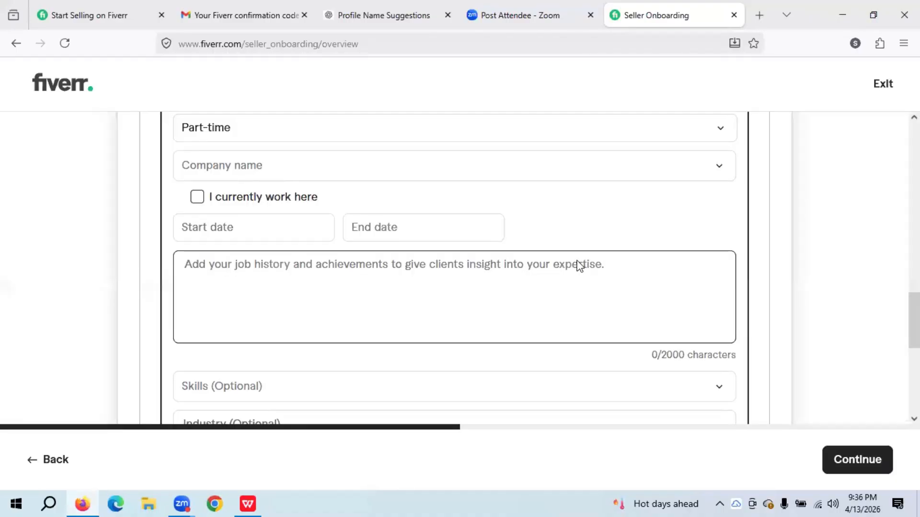
{"action": "left_click", "coordinate": [784, 242]}
{"action": "left_click", "coordinate": [783, 241]}
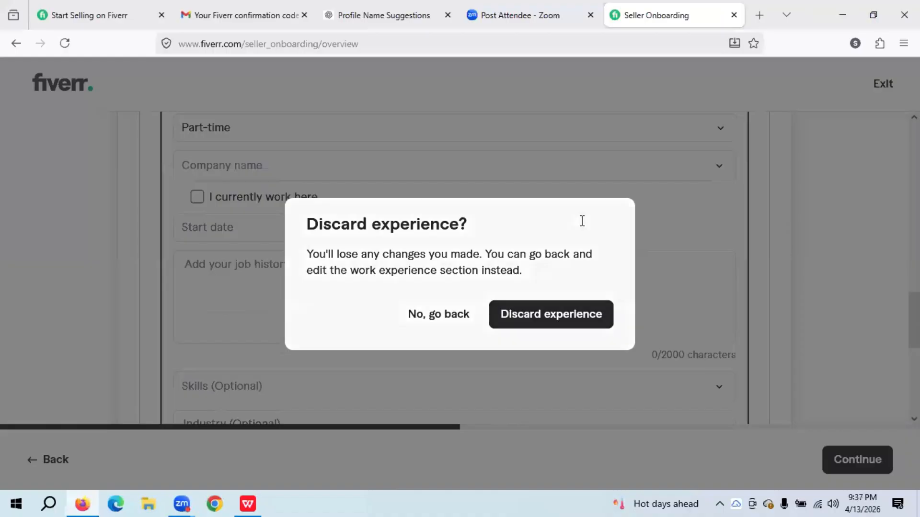
{"action": "left_click", "coordinate": [370, 168]}
{"action": "left_click", "coordinate": [131, 225]}
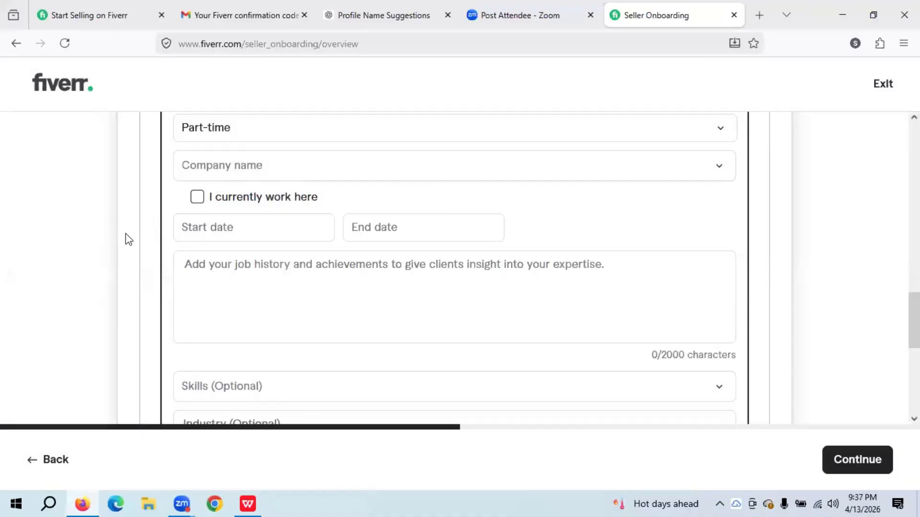
{"action": "left_click", "coordinate": [126, 234]}
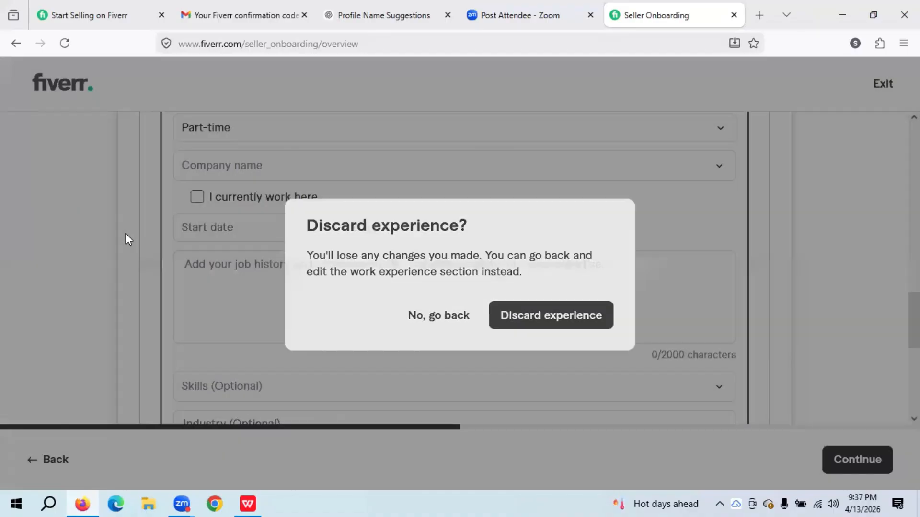
{"action": "left_click", "coordinate": [645, 267]}
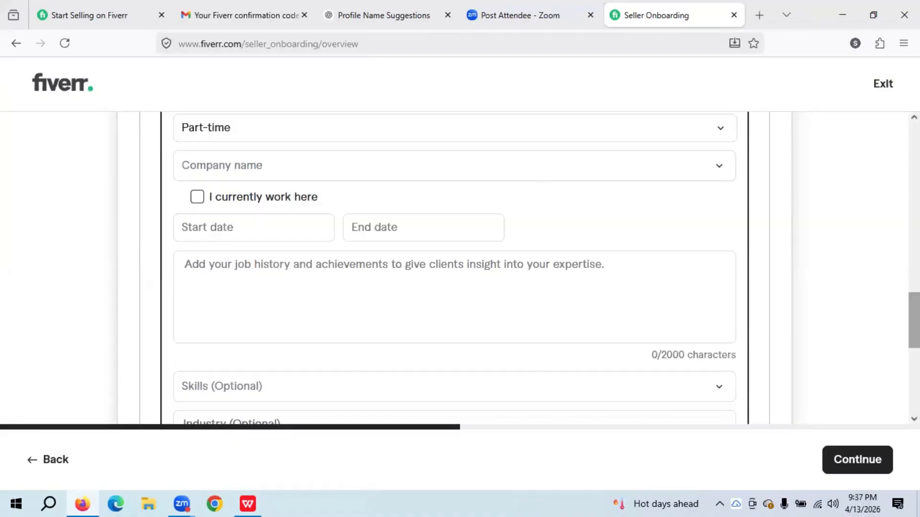
- Close the form and confirm discarding the Part-time work experience draft
{"action": "left_click_drag", "start_coordinate": [913, 320], "coordinate": [914, 298]}
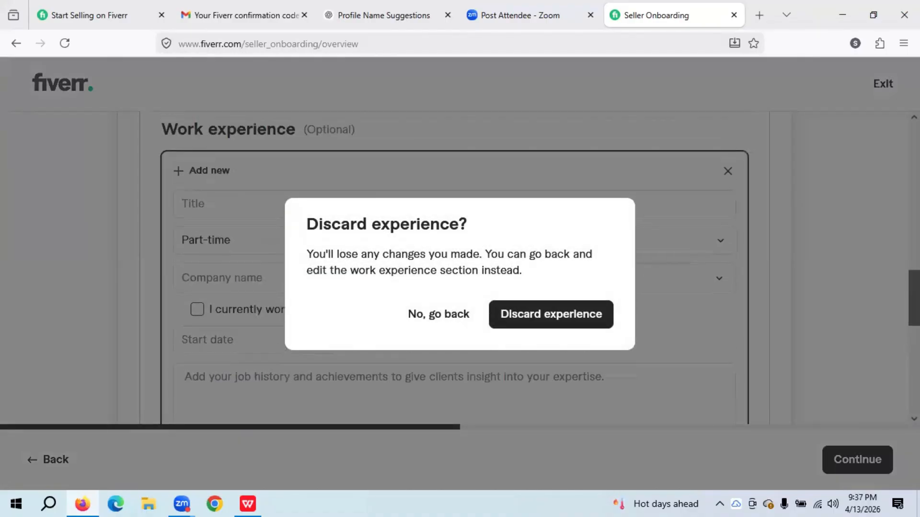
{"action": "left_click", "coordinate": [231, 276]}
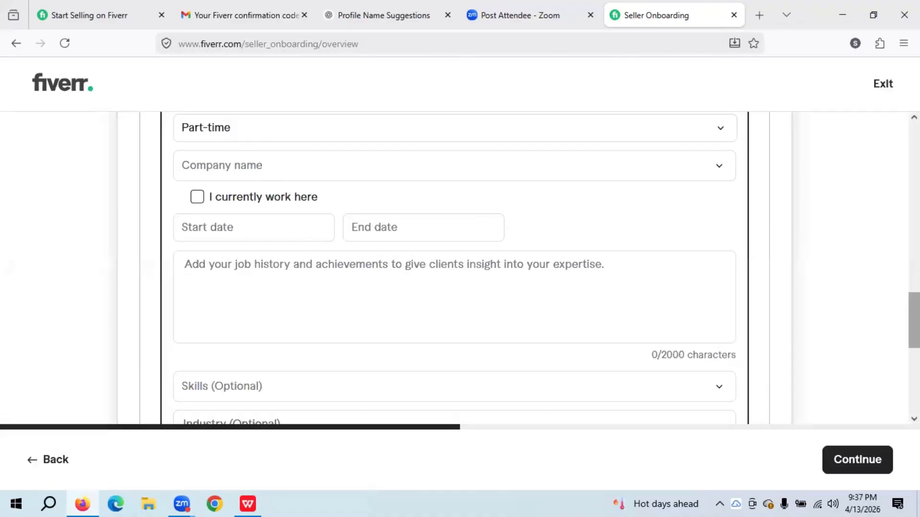
{"action": "left_click_drag", "start_coordinate": [914, 320], "coordinate": [914, 302]}
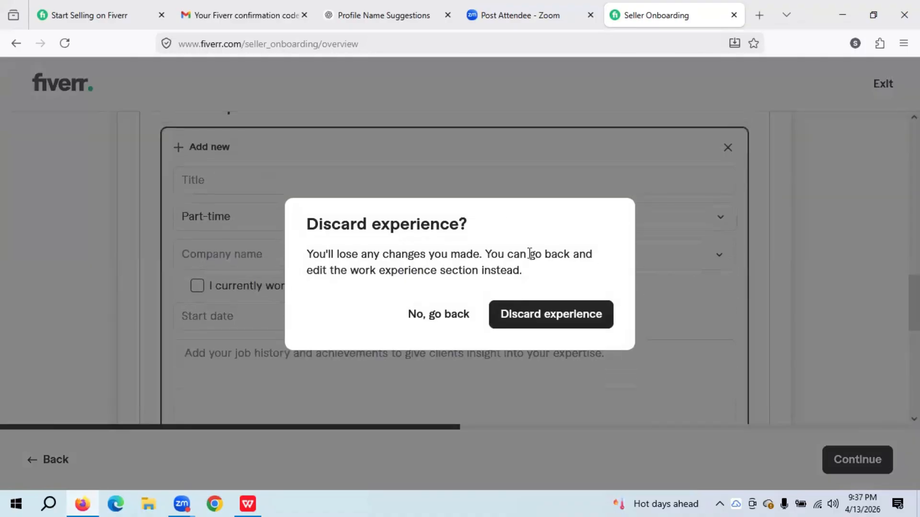
{"action": "left_click", "coordinate": [461, 319]}
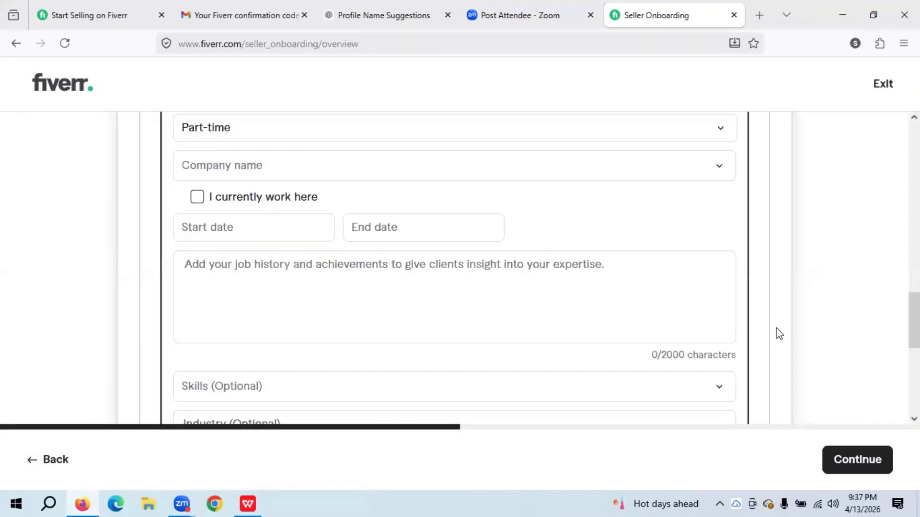
{"action": "double_click", "coordinate": [776, 328]}
{"action": "left_click_drag", "start_coordinate": [914, 320], "coordinate": [914, 277]}
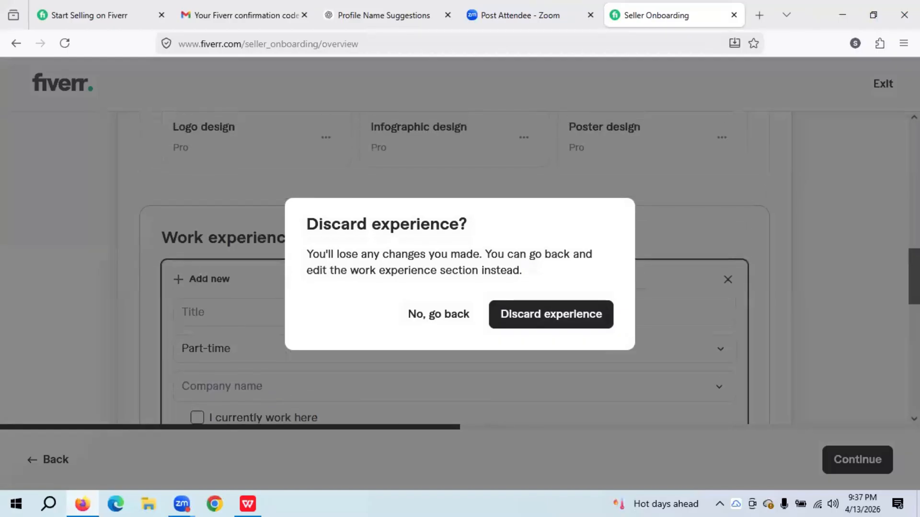
{"action": "left_click", "coordinate": [535, 321]}
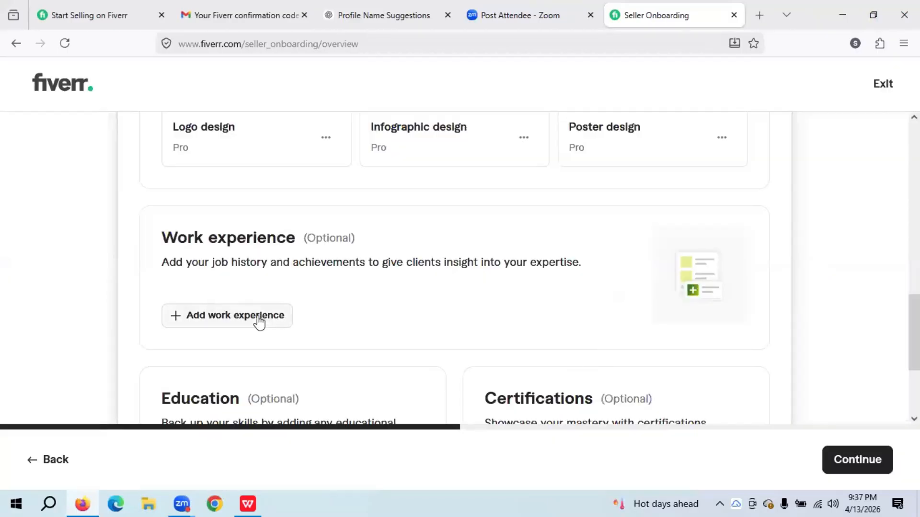
- Start a new entry with job title 'Content Writer' and Part-time employment
{"action": "left_click", "coordinate": [257, 317]}
{"action": "left_click", "coordinate": [258, 317]}
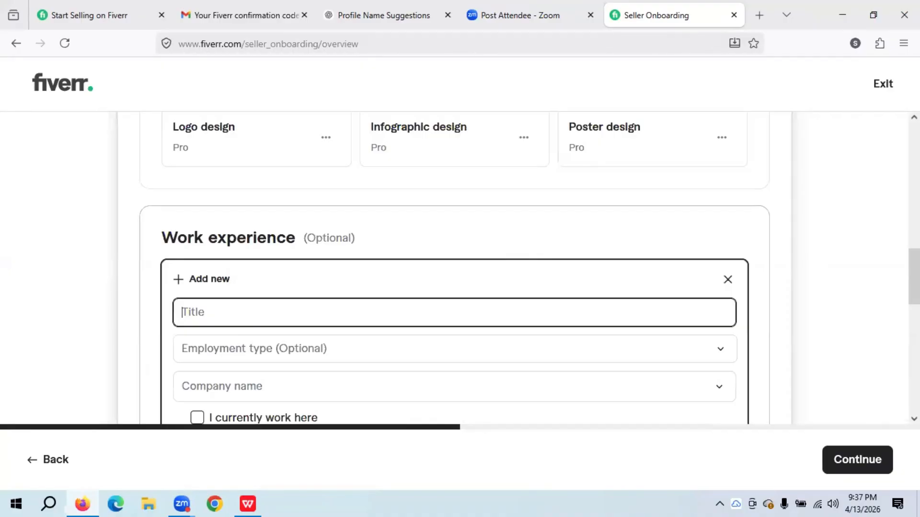
{"action": "type", "text": "Content Writer"}
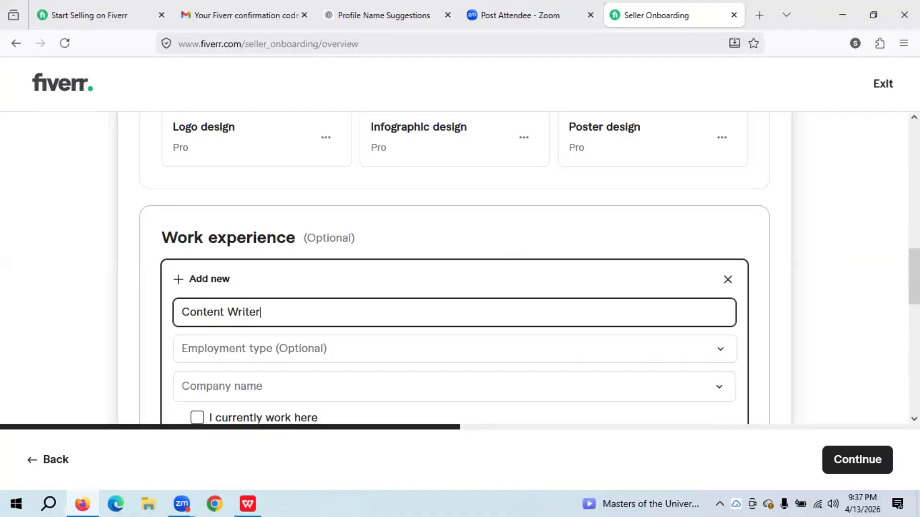
{"action": "key", "text": "Tab"}
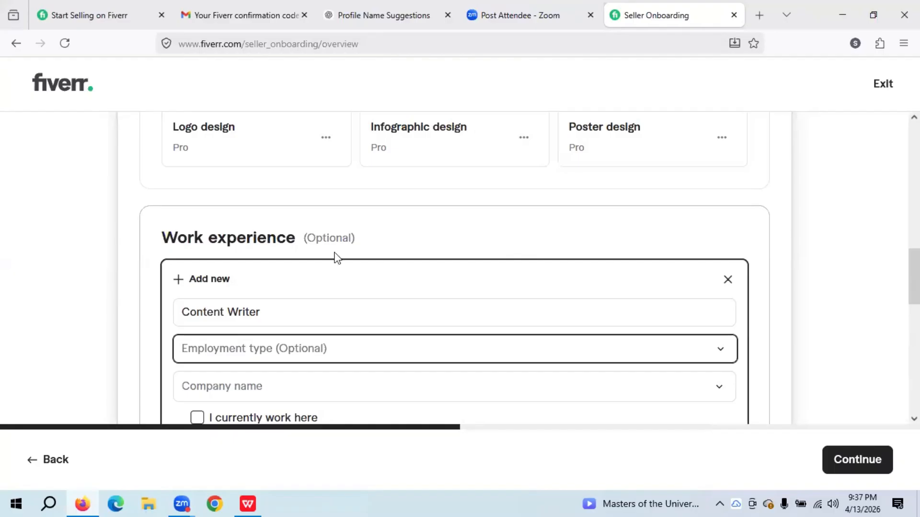
{"action": "left_click", "coordinate": [345, 356]}
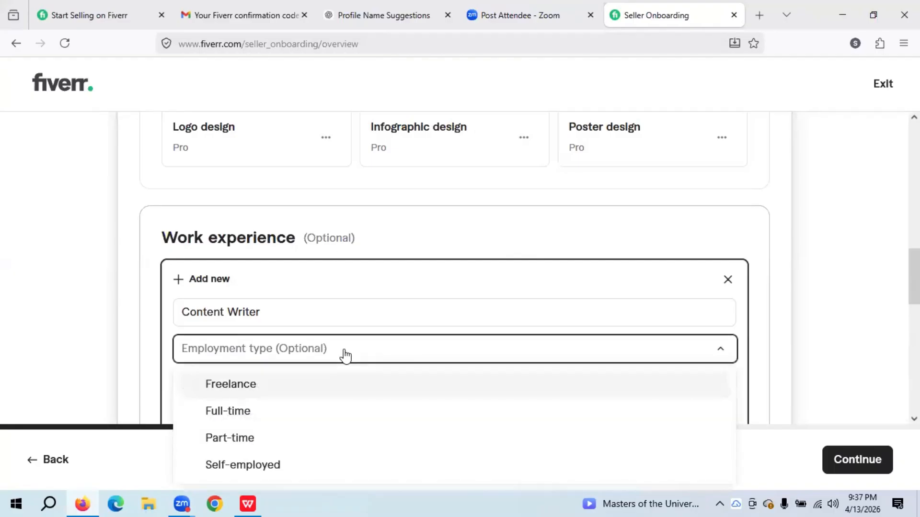
{"action": "left_click", "coordinate": [253, 440]}
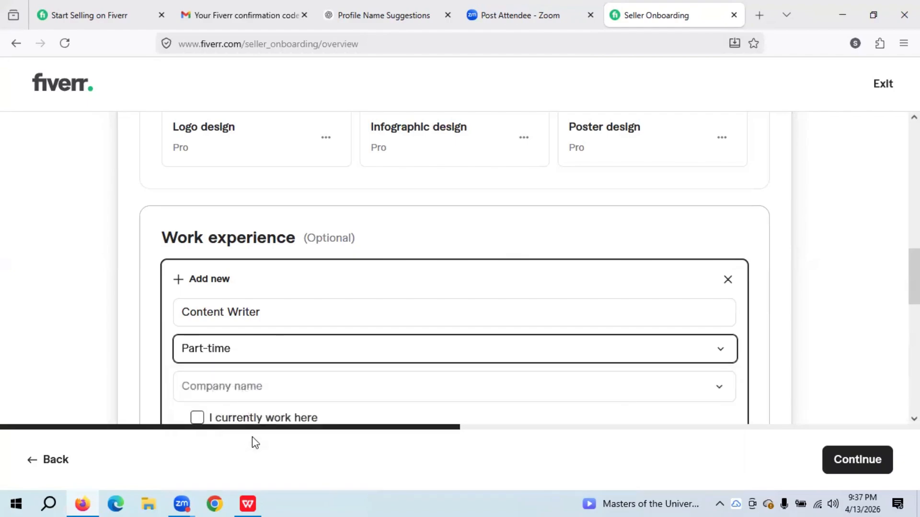
- Enter 'Prestoexpert' as the company and tick 'I currently work here'
{"action": "left_click", "coordinate": [224, 386]}
{"action": "type", "text": "Pre"}
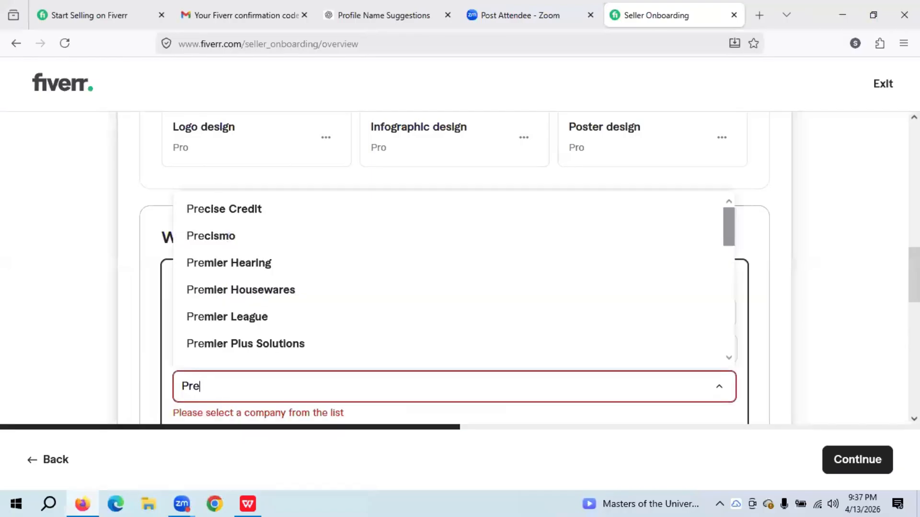
{"action": "type", "text": "sto"}
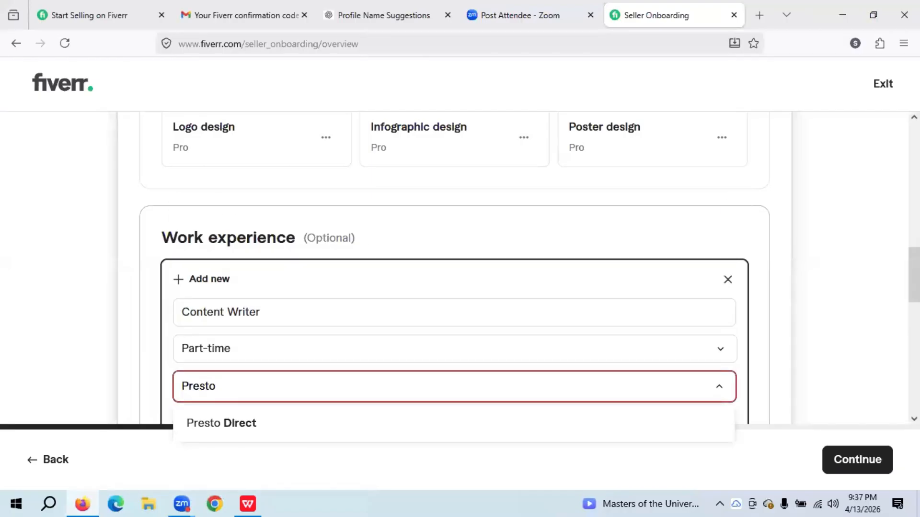
{"action": "type", "text": "expert"}
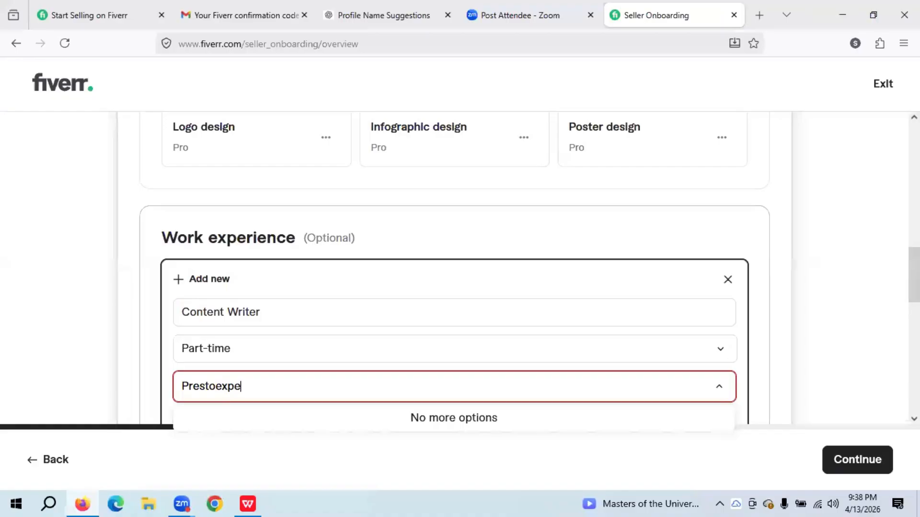
{"action": "left_click", "coordinate": [133, 343]}
{"action": "left_click", "coordinate": [134, 343]}
{"action": "scroll", "coordinate": [134, 343], "scroll_direction": "down", "scroll_amount": 3}
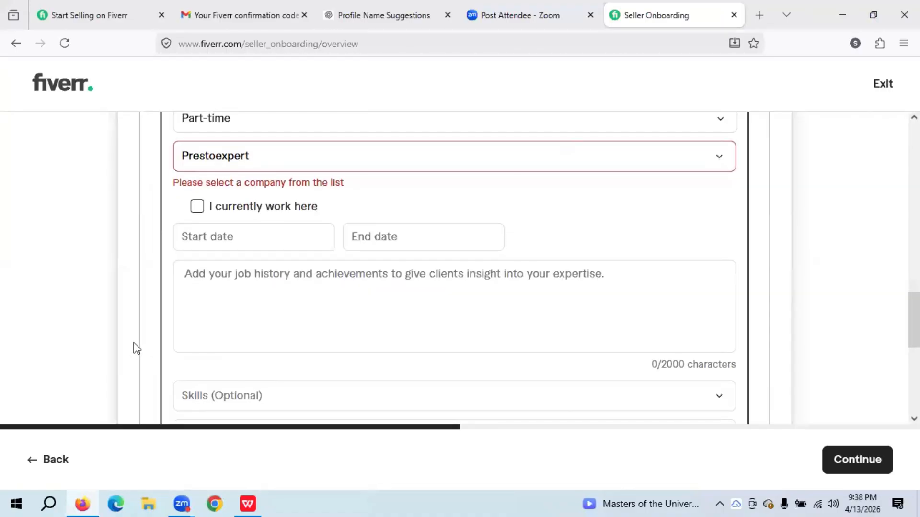
{"action": "left_click", "coordinate": [197, 206]}
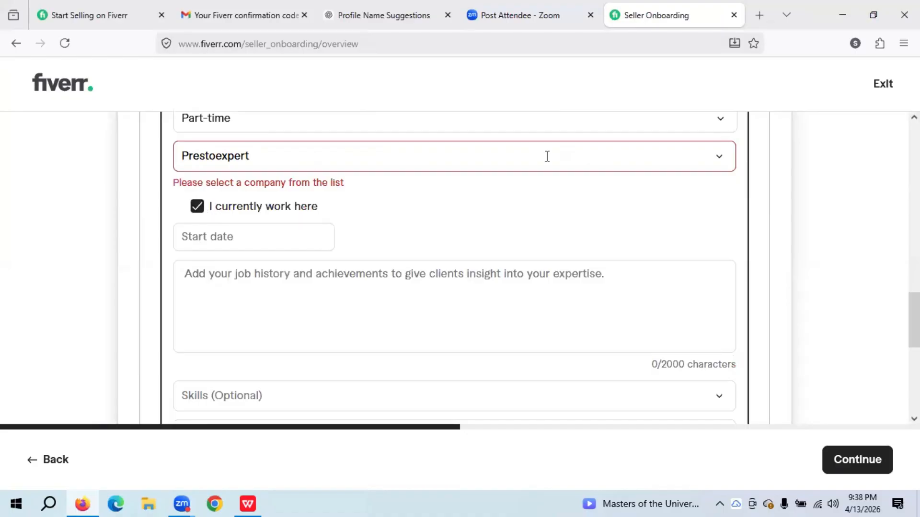
- Clear the unrecognised company name 'Prestoexpert' from the Company field
{"action": "left_click", "coordinate": [719, 157]}
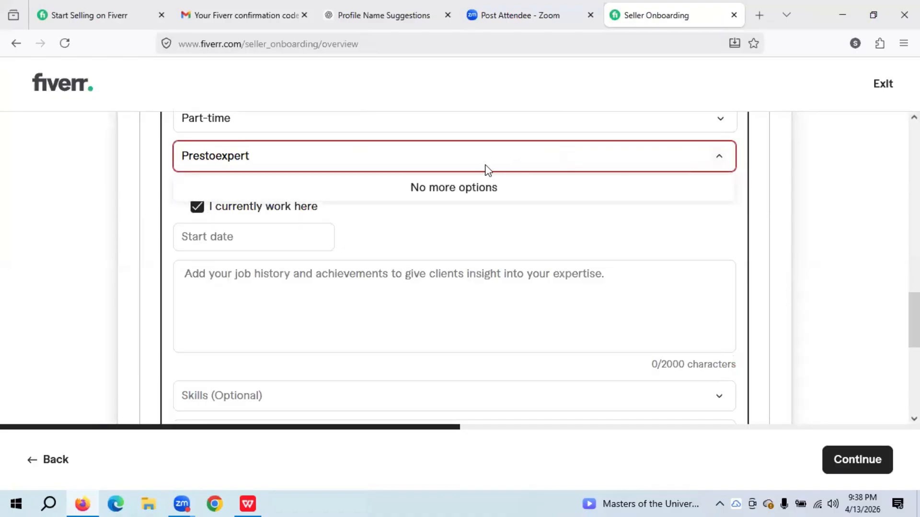
{"action": "left_click", "coordinate": [352, 158]}
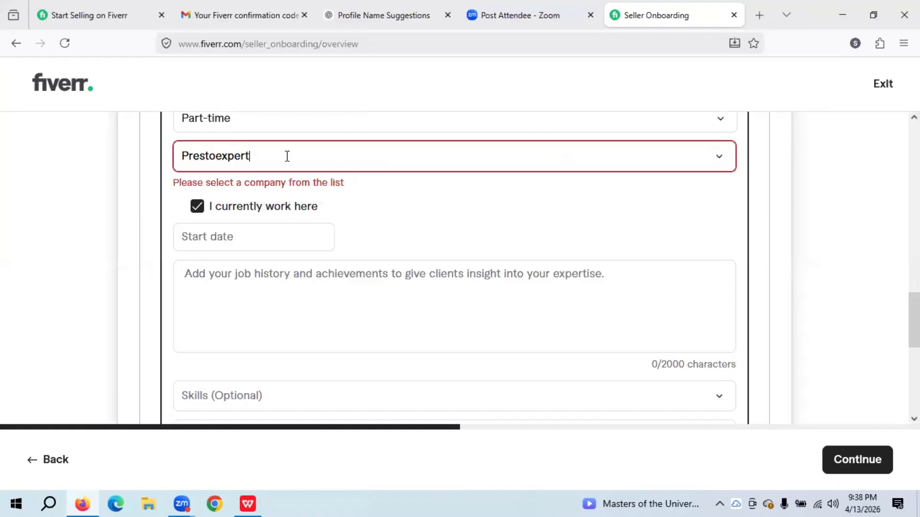
{"action": "left_click_drag", "start_coordinate": [287, 156], "coordinate": [162, 168]}
{"action": "key", "text": "BackSpace"}
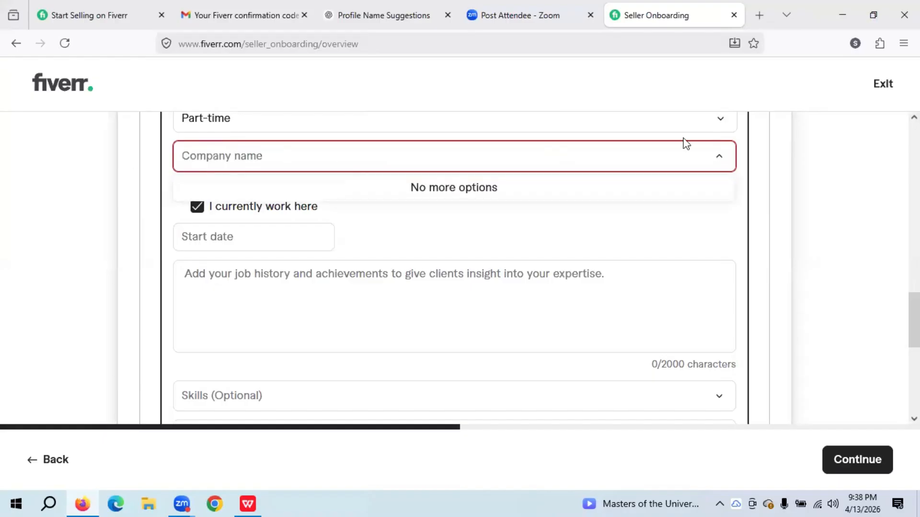
{"action": "left_click", "coordinate": [721, 161]}
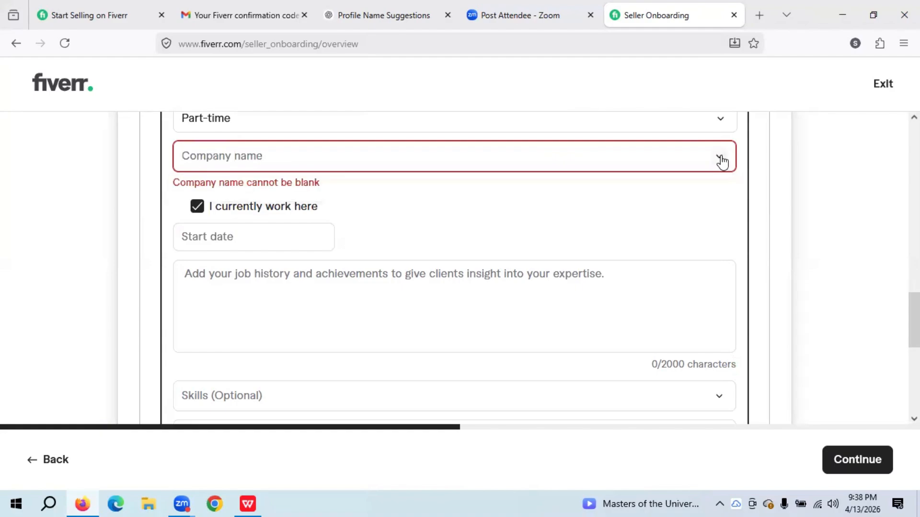
{"action": "left_click", "coordinate": [720, 161]}
{"action": "left_click", "coordinate": [721, 161]}
{"action": "left_click", "coordinate": [721, 161]}
{"action": "left_click", "coordinate": [721, 161]}
- Search the company suggestions and set the company to Upwork
{"action": "left_click", "coordinate": [238, 160]}
{"action": "type", "text": "P"}
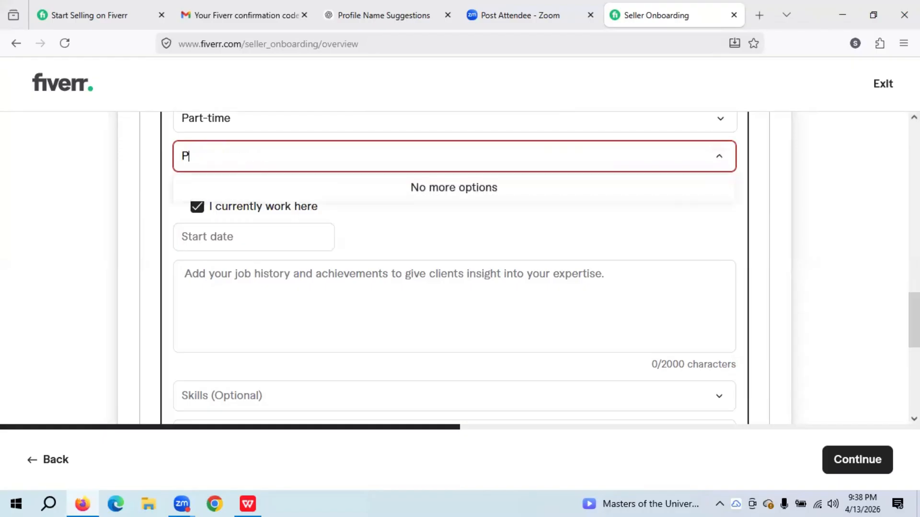
{"action": "type", "text": "rest"}
{"action": "key", "text": "BackSpace"}
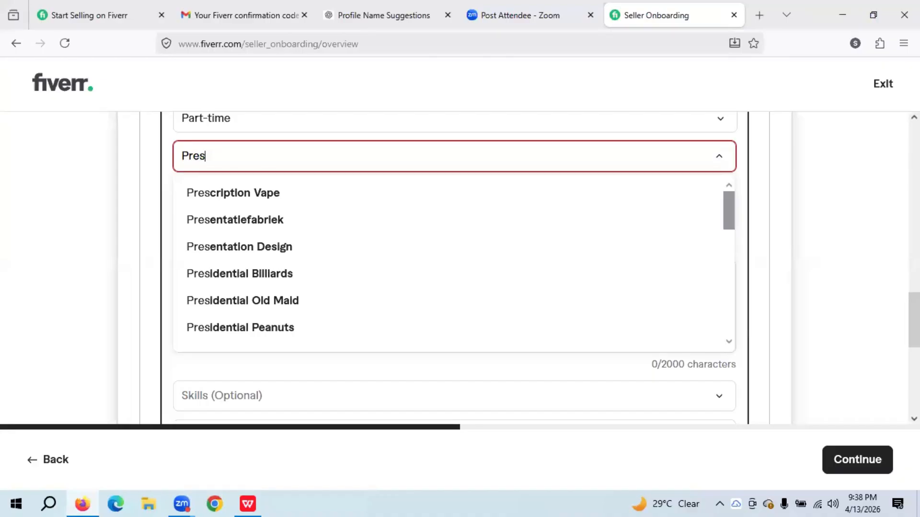
{"action": "type", "text": "to"}
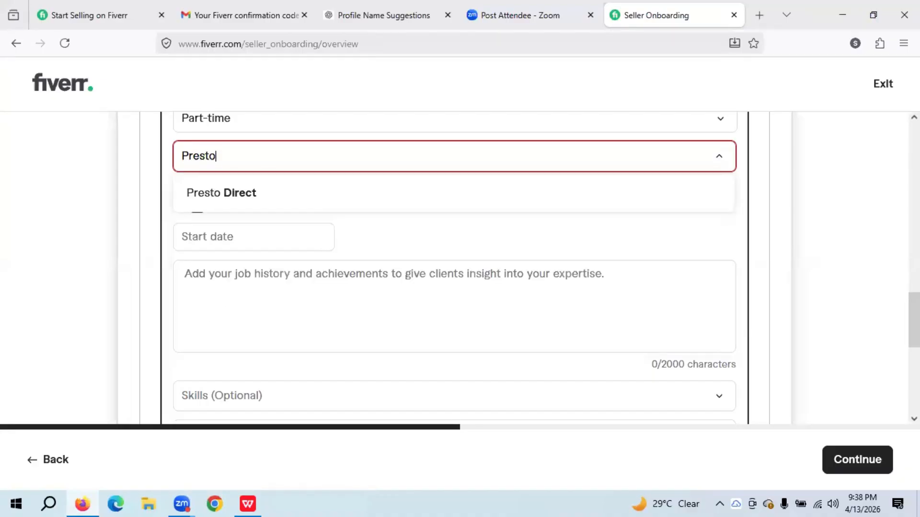
{"action": "key", "text": "BackSpace"}
{"action": "key", "text": "BackSpace"}
{"action": "key", "text": "BackSpace"}
{"action": "key", "text": "BackSpace"}
{"action": "key", "text": "BackSpace"}
{"action": "key", "text": "BackSpace"}
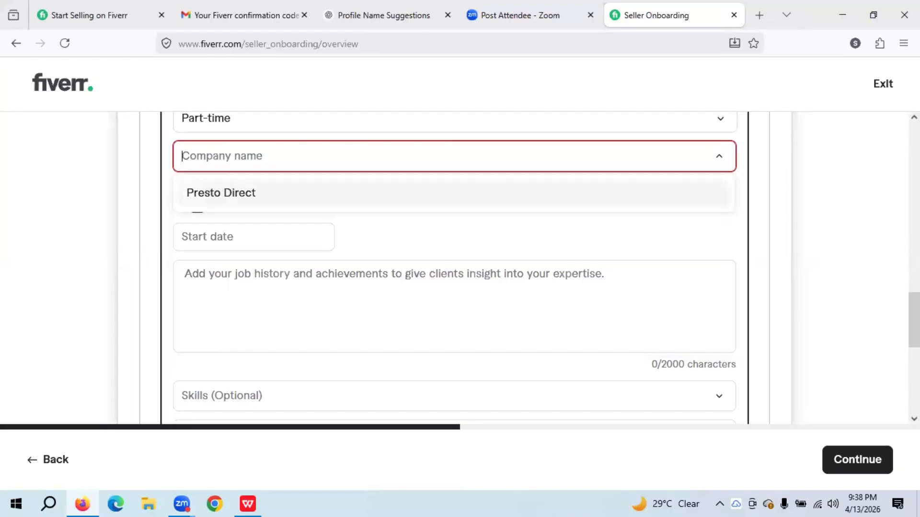
{"action": "type", "text": "Upw"}
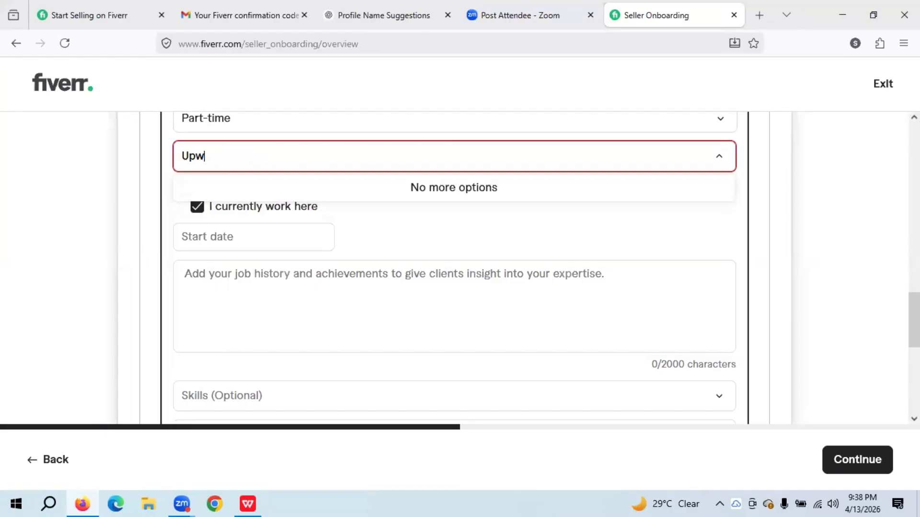
{"action": "type", "text": "ork"}
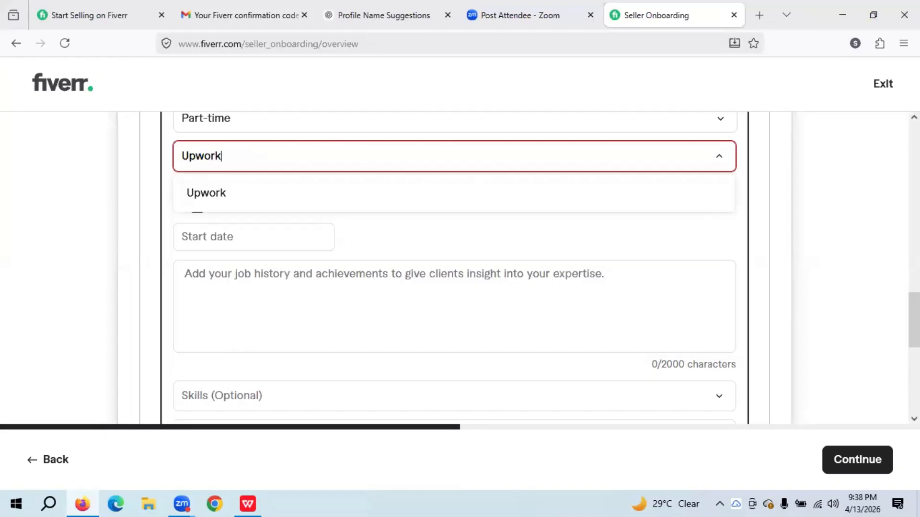
{"action": "left_click", "coordinate": [198, 199]}
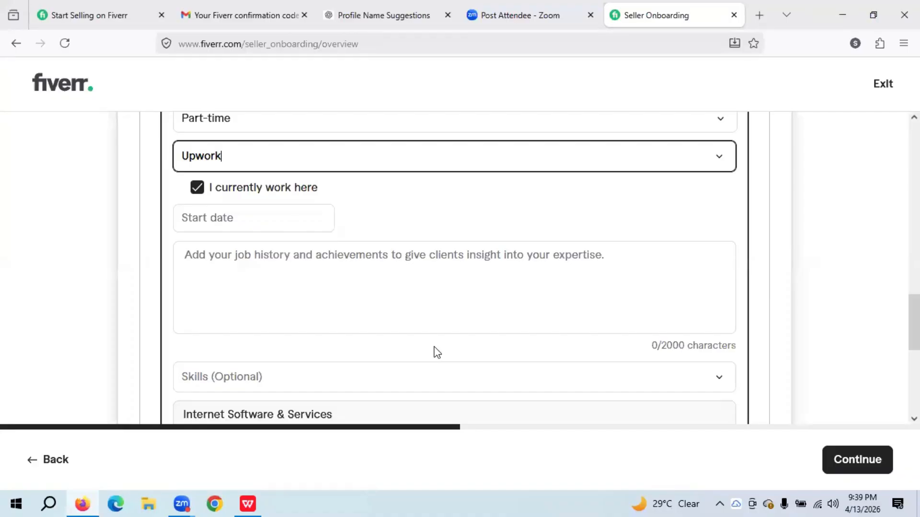
- Ask ChatGPT to write about my jobs and achievements on Upwork since 2017
{"action": "left_click", "coordinate": [409, 16]}
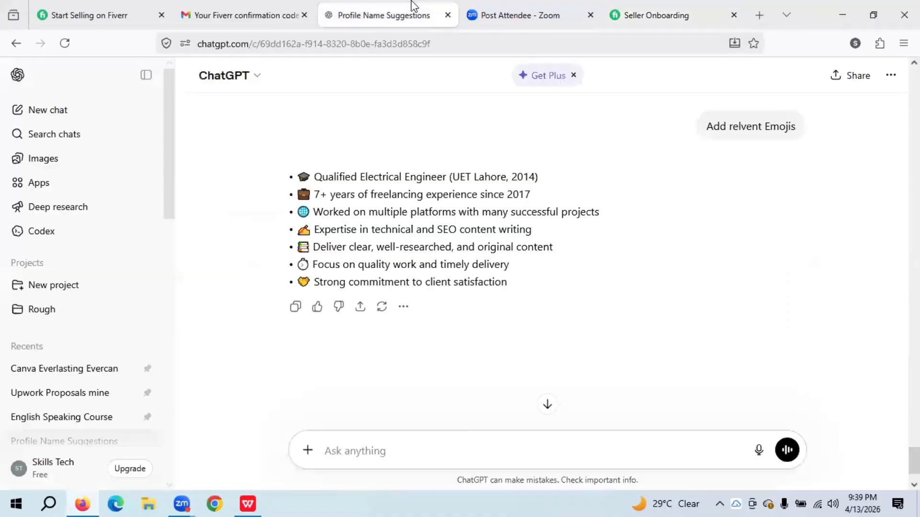
{"action": "left_click", "coordinate": [397, 460]}
{"action": "type", "text": "Now a"}
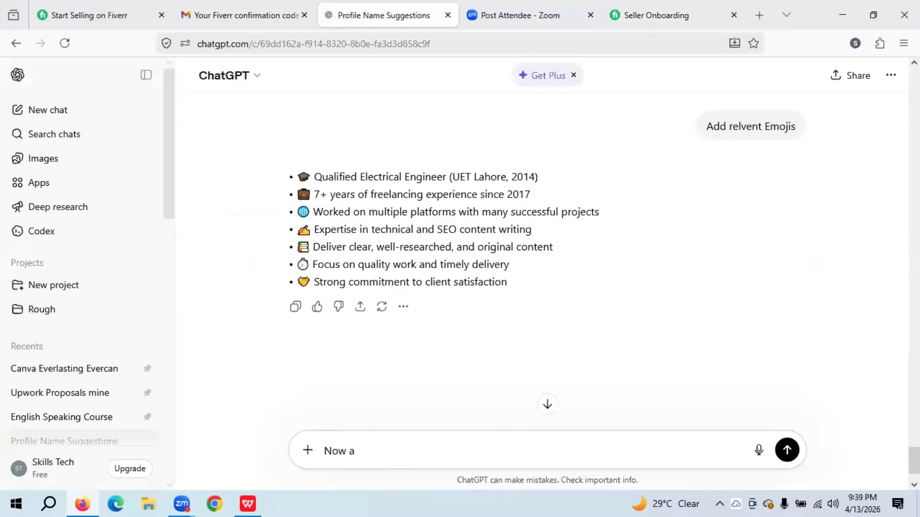
{"action": "key", "text": "BackSpace"}
{"action": "type", "text": "write about my job"}
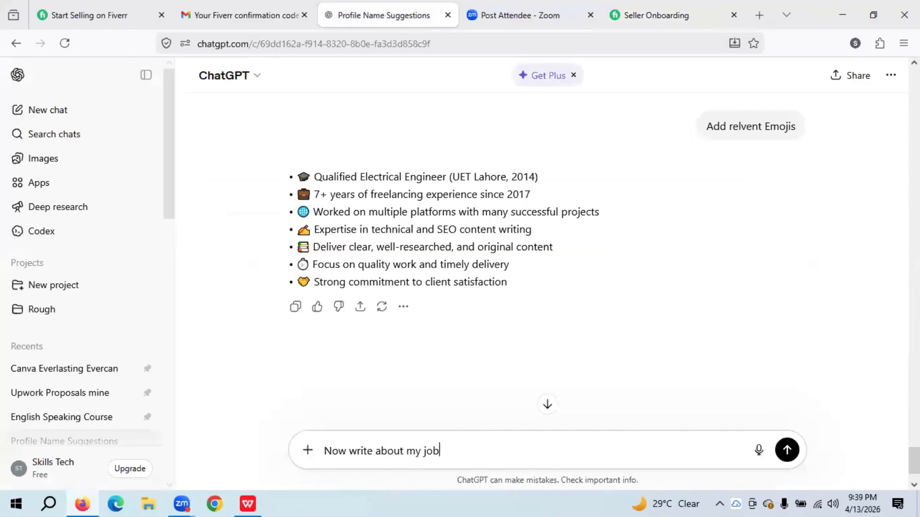
{"action": "type", "text": "s and achieveme"}
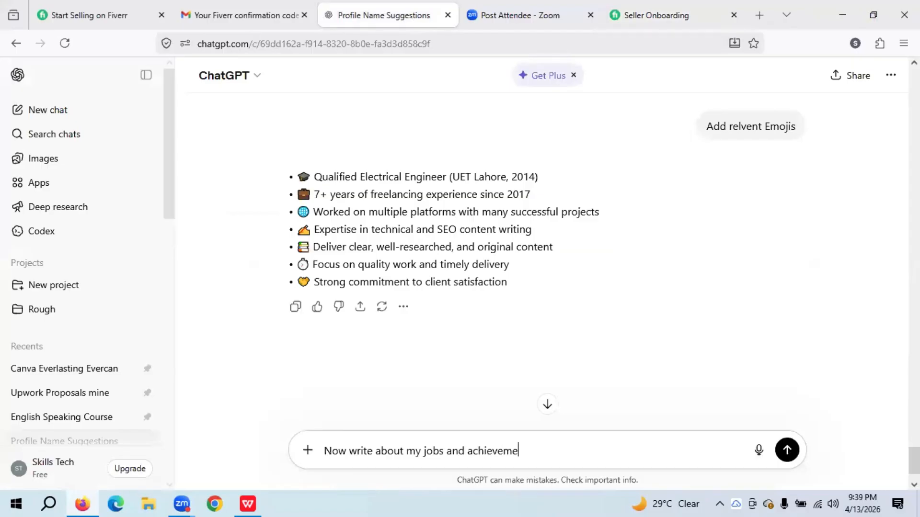
{"action": "type", "text": "nts, I have veen "}
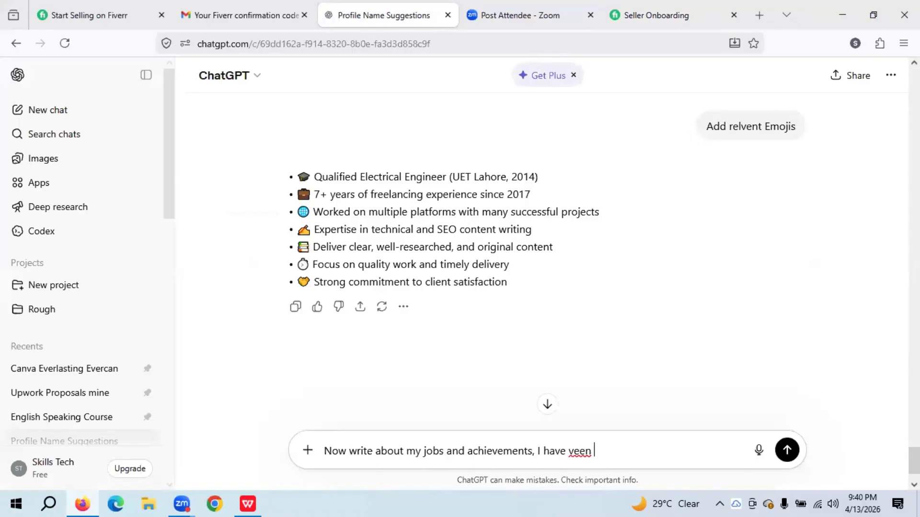
{"action": "type", "text": "working on the u"}
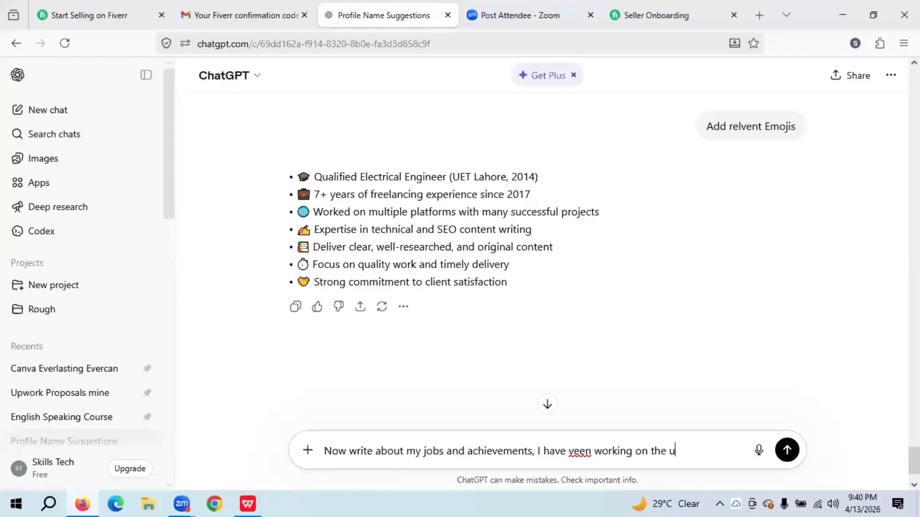
{"action": "type", "text": "pwork sice"}
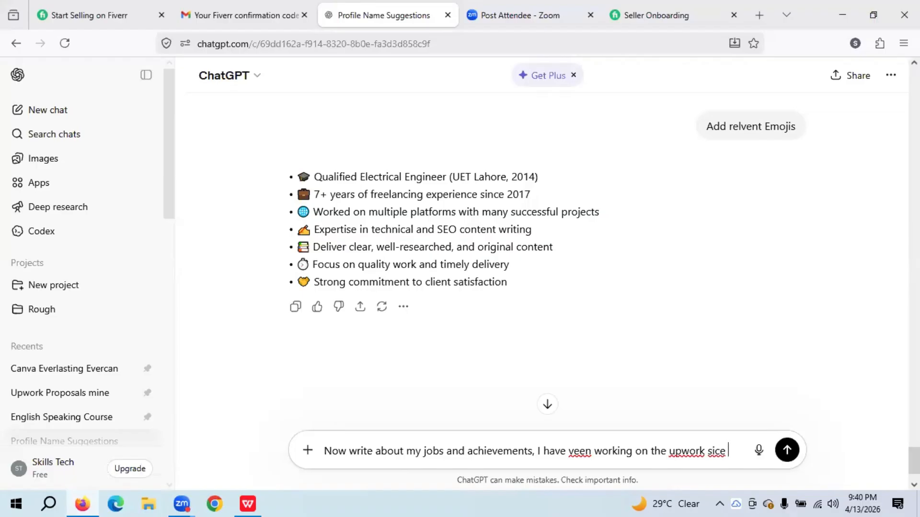
{"action": "key", "text": "BackSpace"}
{"action": "key", "text": "BackSpace"}
{"action": "key", "text": "BackSpace"}
{"action": "type", "text": "nce 201"}
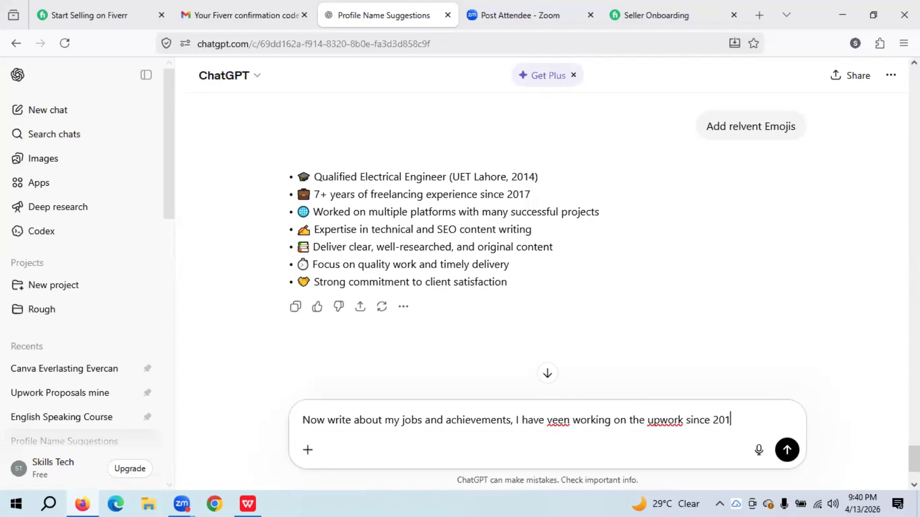
{"action": "type", "text": "till now"}
{"action": "key", "text": "Return"}
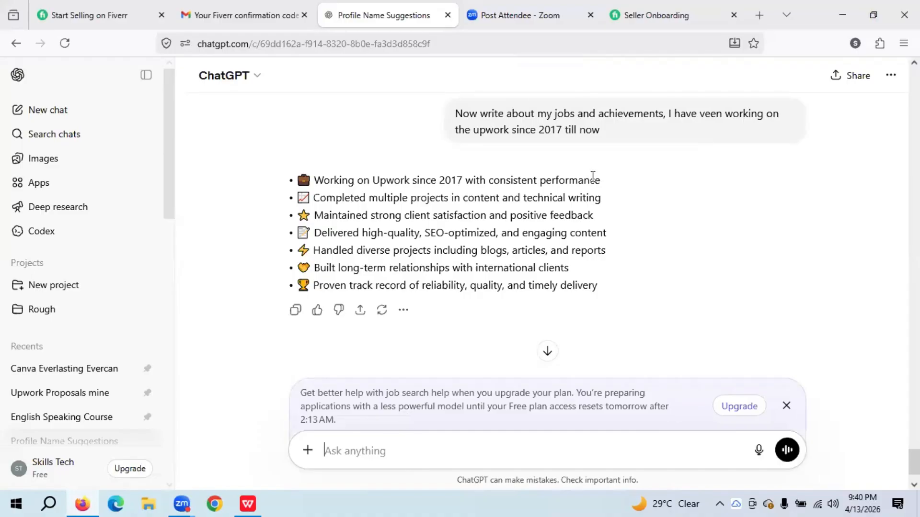
{"action": "left_click_drag", "start_coordinate": [599, 130], "coordinate": [472, 118]}
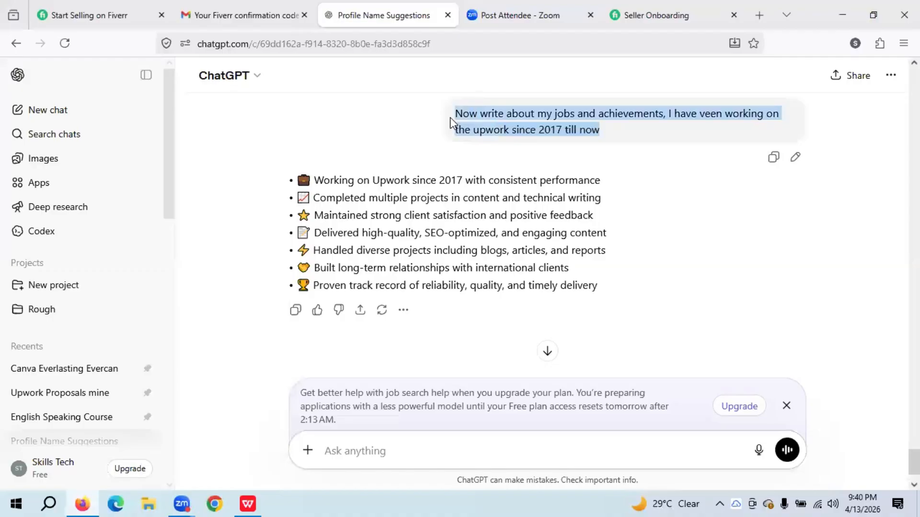
- Paste the Upwork prompt into Fiverr.docx below the bio and select both paragraphs
{"action": "left_click", "coordinate": [248, 503]}
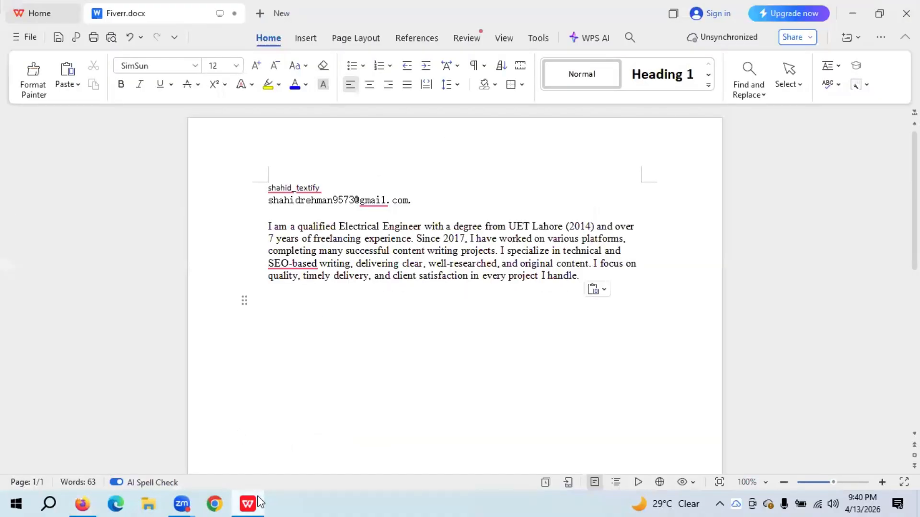
{"action": "type", "text": "Now write about my jobs and achievements, I have veen working on the upwork since 2017 till now"}
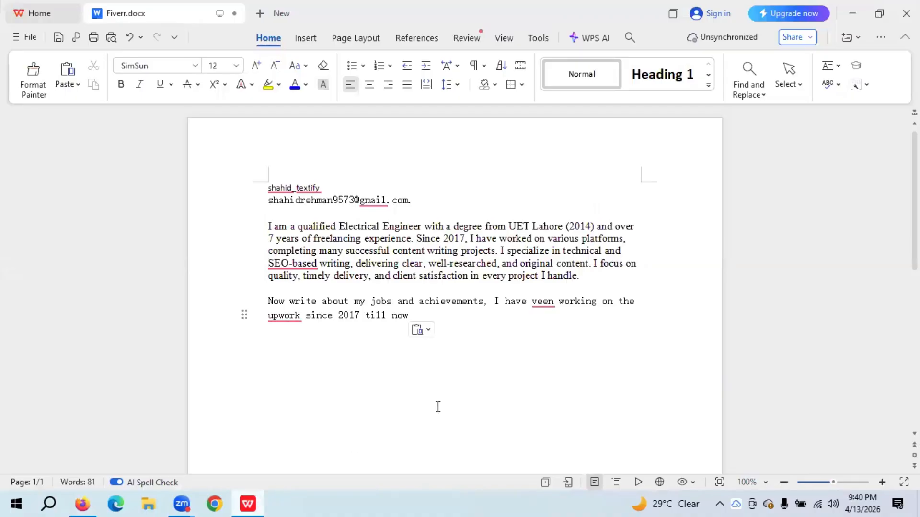
{"action": "left_click_drag", "start_coordinate": [415, 315], "coordinate": [255, 221]}
{"action": "key", "text": "ctrl+c"}
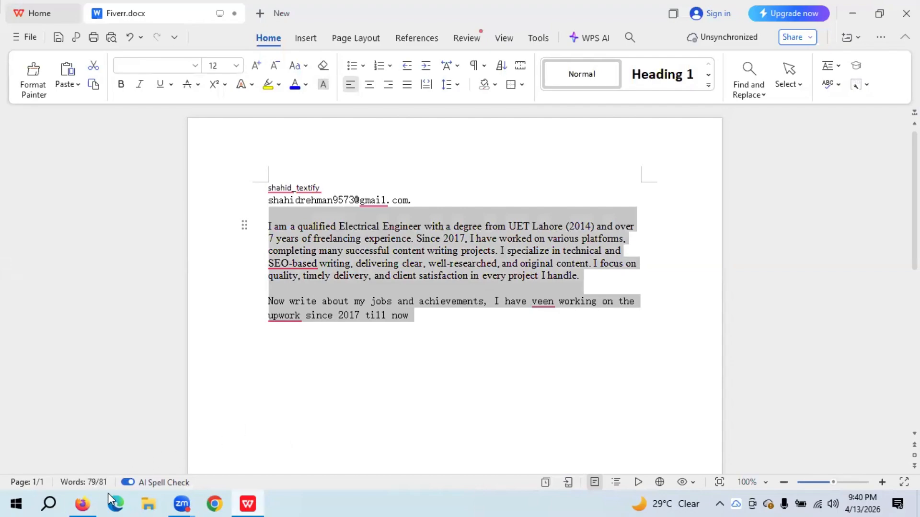
- Start a fresh ChatGPT chat and paste in the bio and Upwork prompt
{"action": "left_click", "coordinate": [82, 502]}
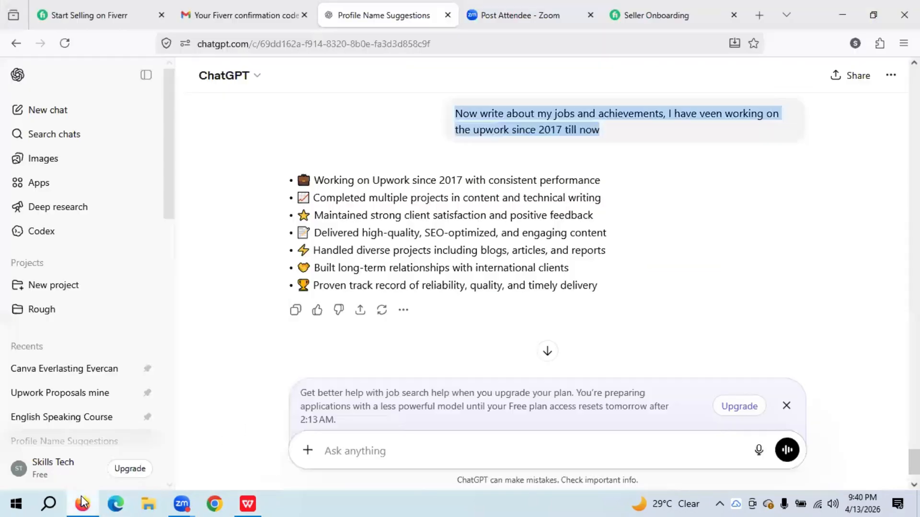
{"action": "left_click", "coordinate": [56, 110]}
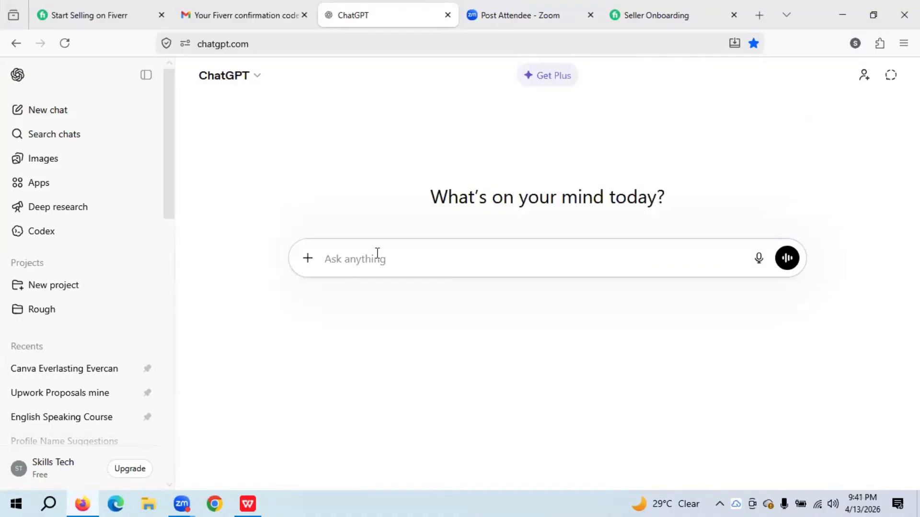
{"action": "key", "text": "ctrl+v"}
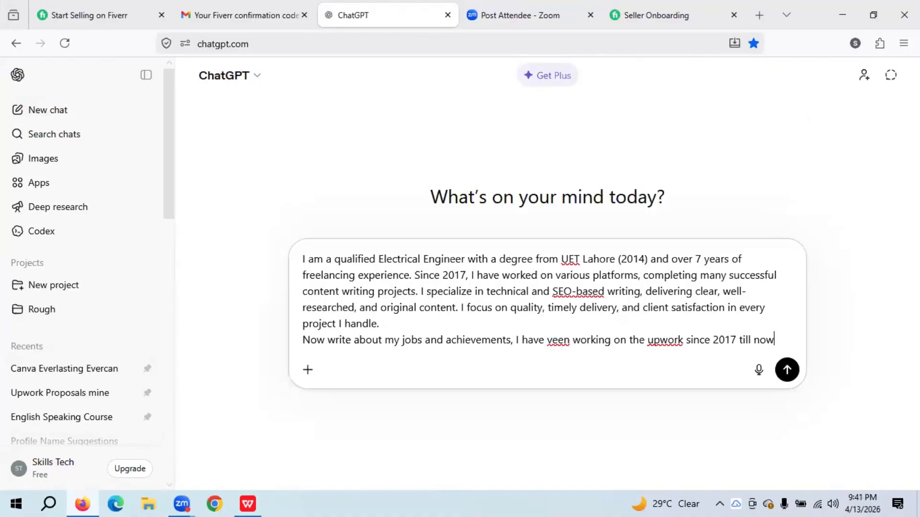
{"action": "left_click", "coordinate": [522, 6]}
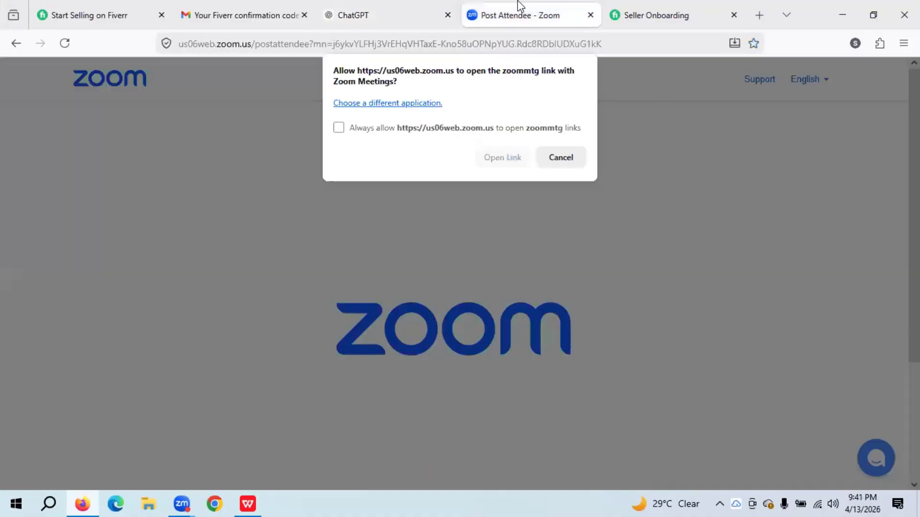
{"action": "left_click", "coordinate": [687, 6]}
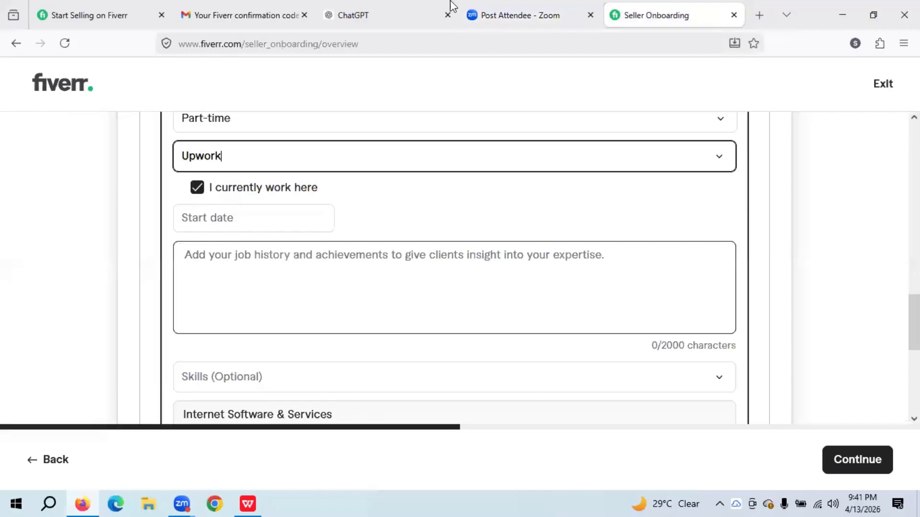
{"action": "left_click", "coordinate": [412, 6]}
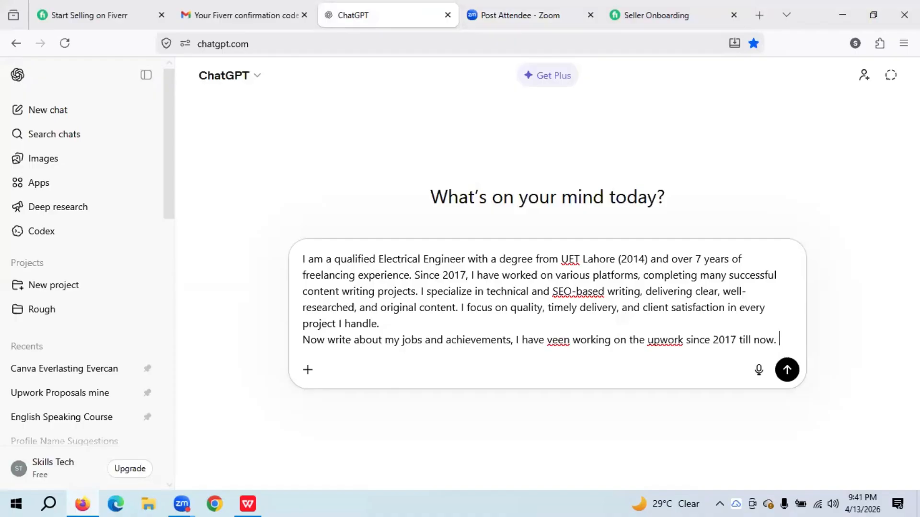
- Add 'Write upto 2000 characters', send it, and copy ChatGPT's reply
{"action": "type", "text": "Write "}
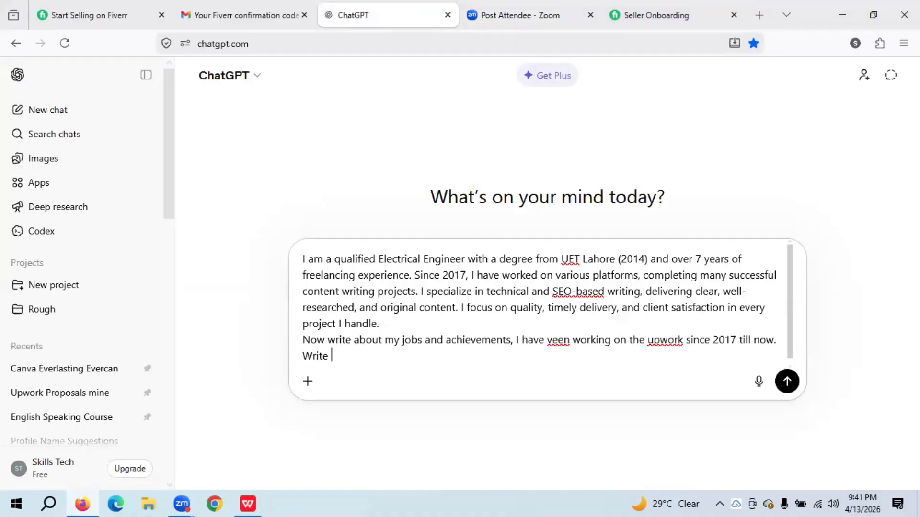
{"action": "type", "text": "upto 2000 char"}
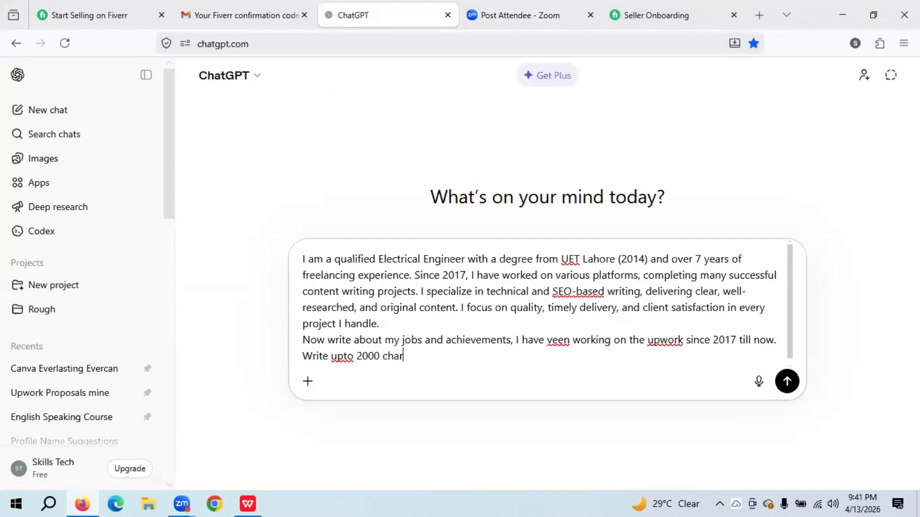
{"action": "type", "text": "acters"}
{"action": "key", "text": "Return"}
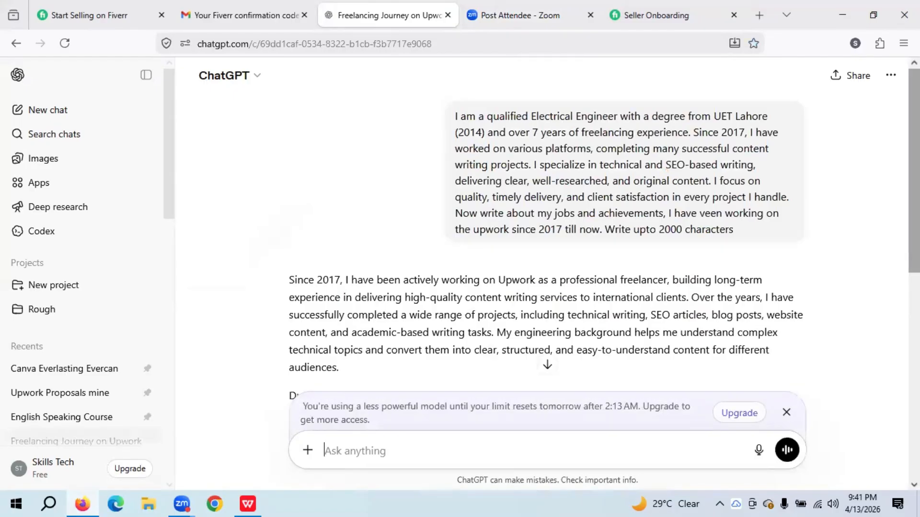
{"action": "scroll", "coordinate": [546, 235], "scroll_direction": "down", "scroll_amount": 4}
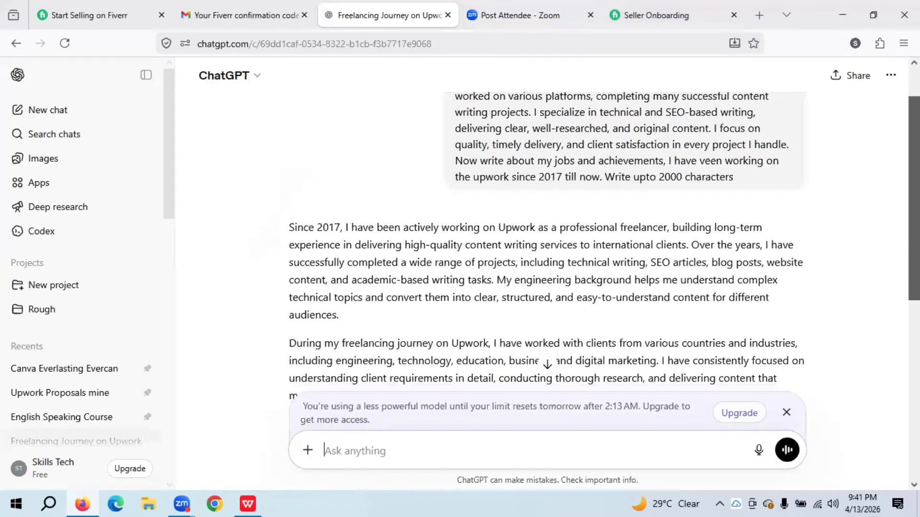
{"action": "scroll", "coordinate": [546, 235], "scroll_direction": "down", "scroll_amount": 4}
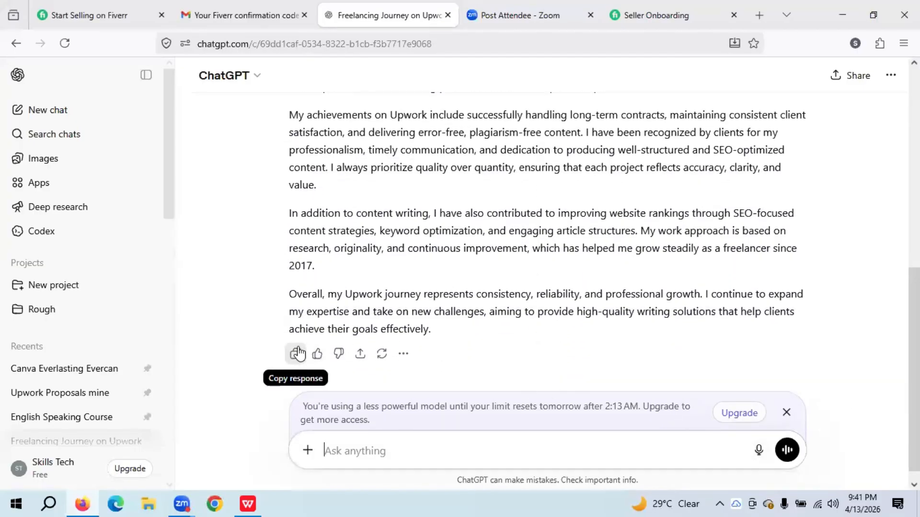
{"action": "left_click", "coordinate": [298, 353]}
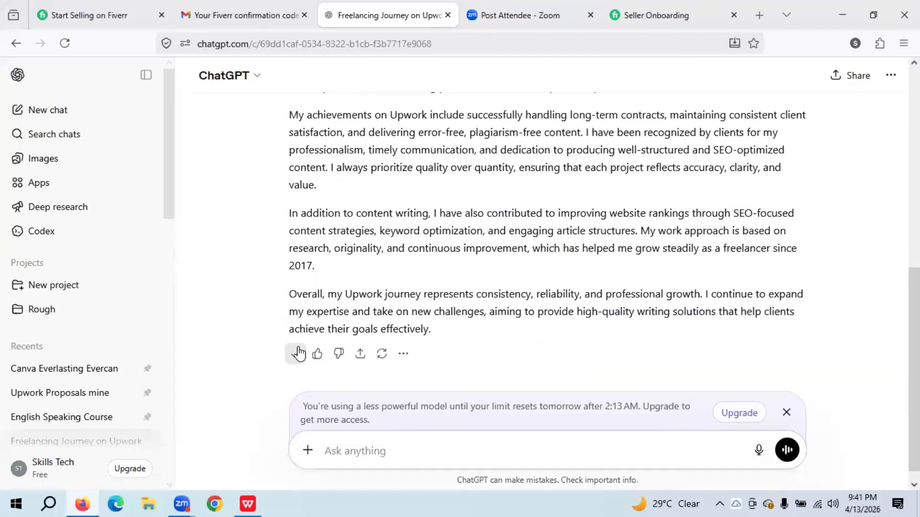
- Paste the write-up as the Upwork job description and delete its final Overall paragraph
{"action": "left_click", "coordinate": [671, 7]}
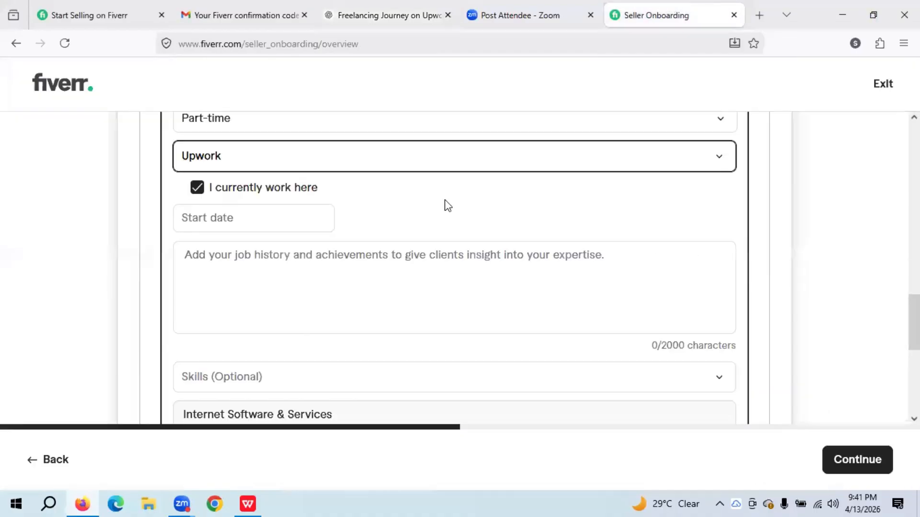
{"action": "left_click", "coordinate": [321, 299]}
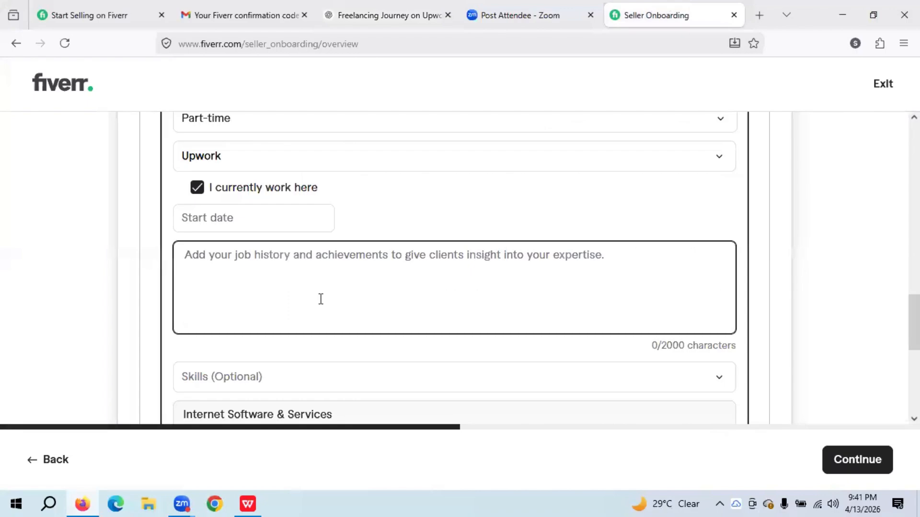
{"action": "key", "text": "ctrl+v"}
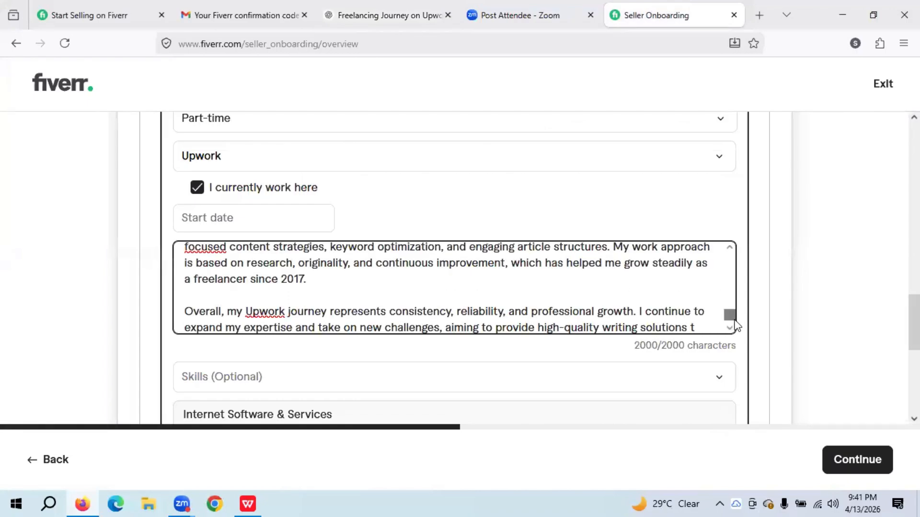
{"action": "left_click_drag", "start_coordinate": [699, 326], "coordinate": [174, 304]}
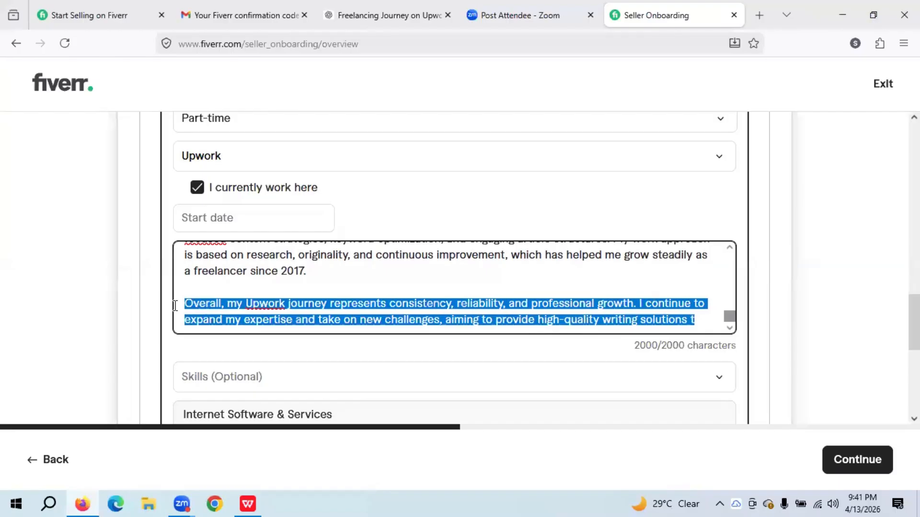
{"action": "key", "text": "BackSpace"}
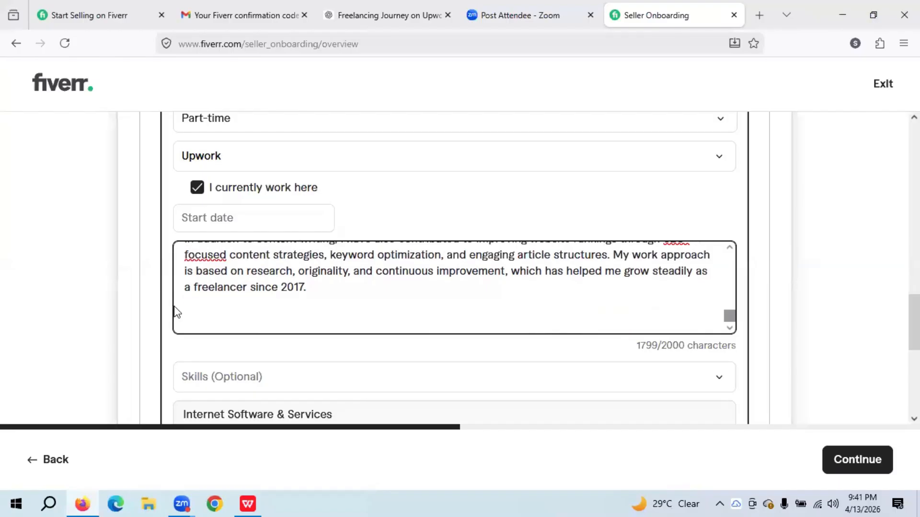
{"action": "left_click", "coordinate": [247, 504]}
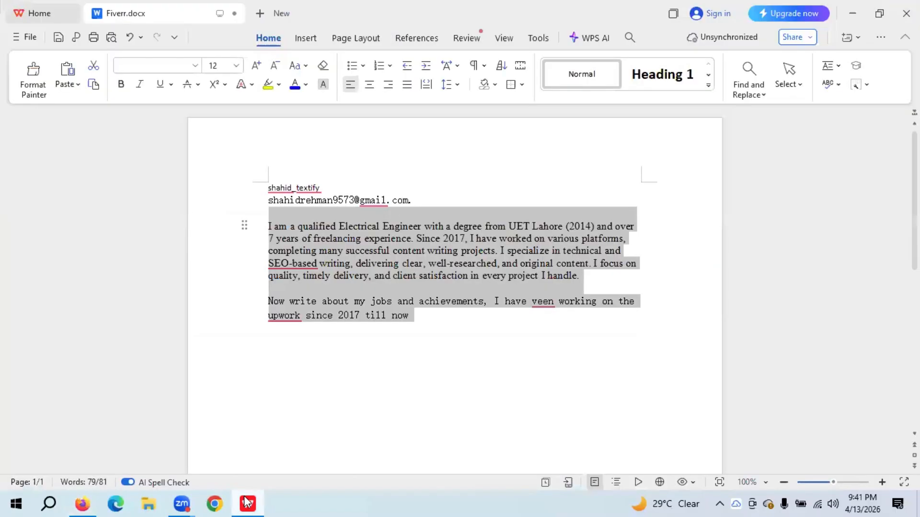
- Paste the write-up below the prompt, delete the 'In addition to content writing' paragraph, select the rest
{"action": "left_click", "coordinate": [453, 336]}
{"action": "key", "text": "Return"}
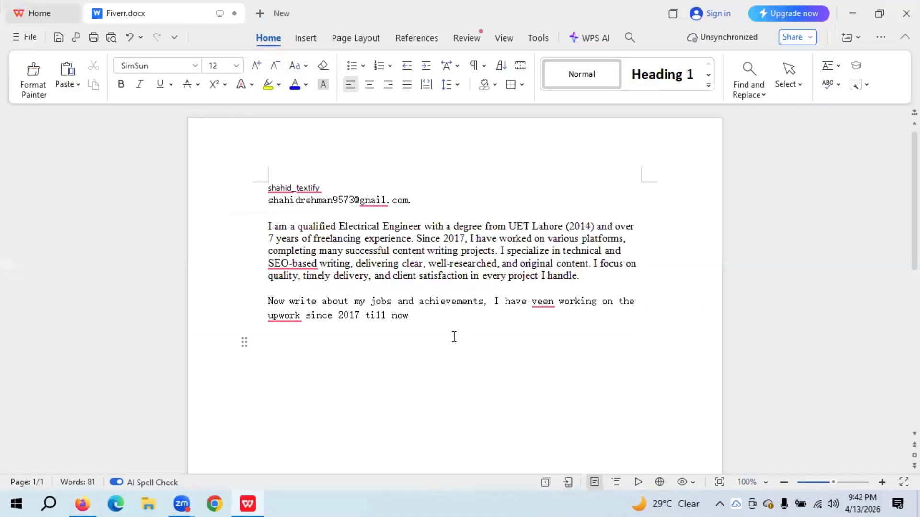
{"action": "key", "text": "ctrl+v"}
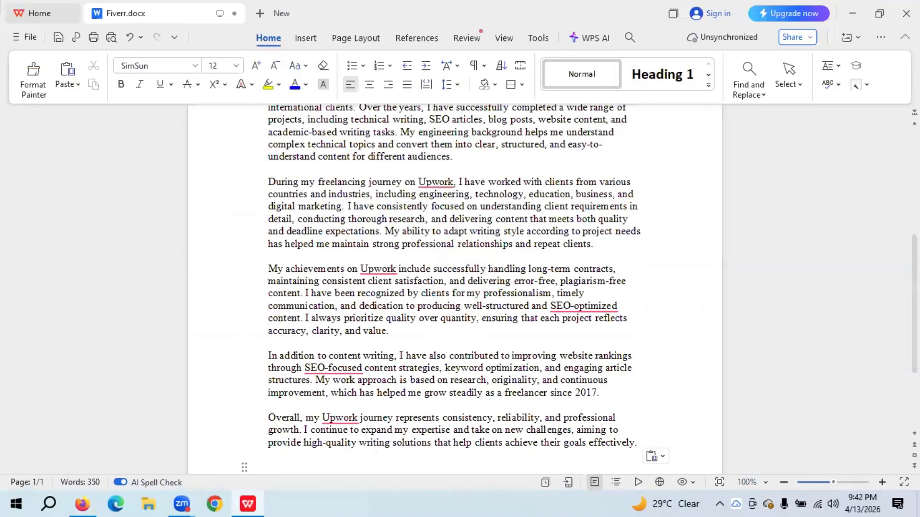
{"action": "scroll", "coordinate": [460, 288], "scroll_direction": "up", "scroll_amount": 3}
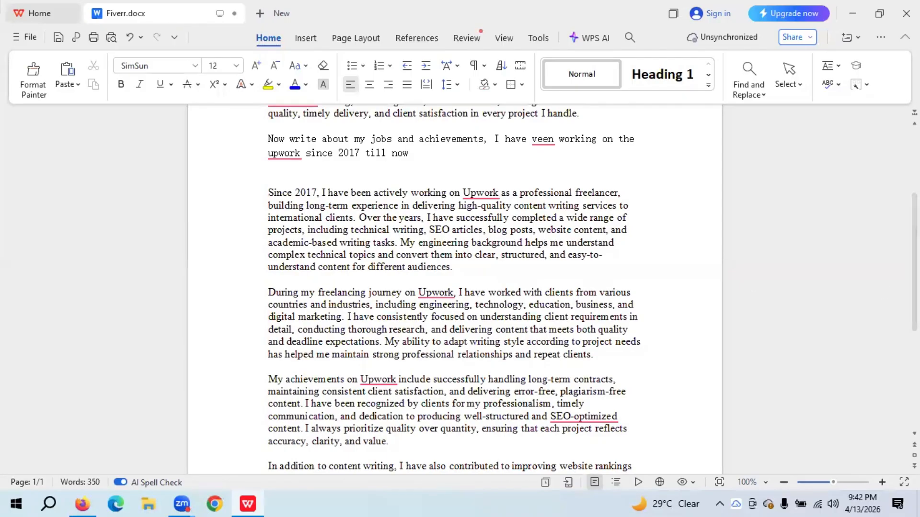
{"action": "scroll", "coordinate": [558, 307], "scroll_direction": "down", "scroll_amount": 5}
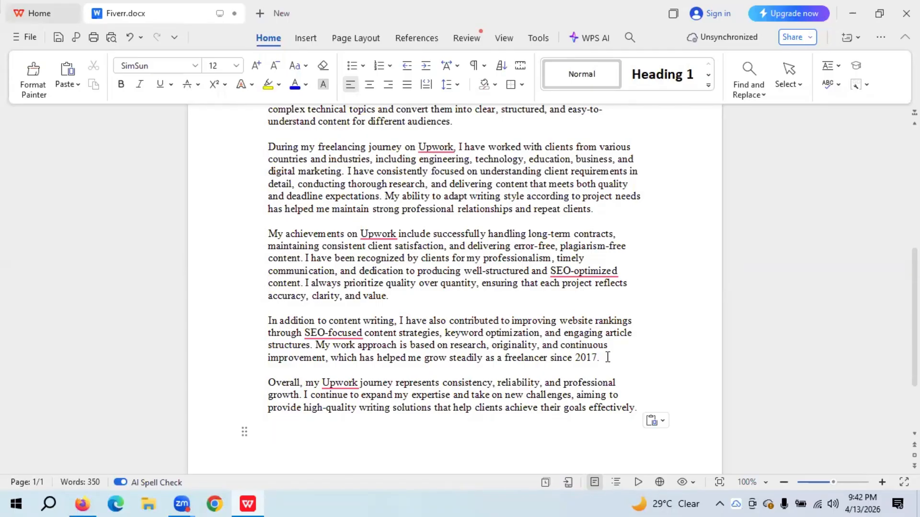
{"action": "left_click_drag", "start_coordinate": [607, 357], "coordinate": [252, 318]}
{"action": "key", "text": "Delete"}
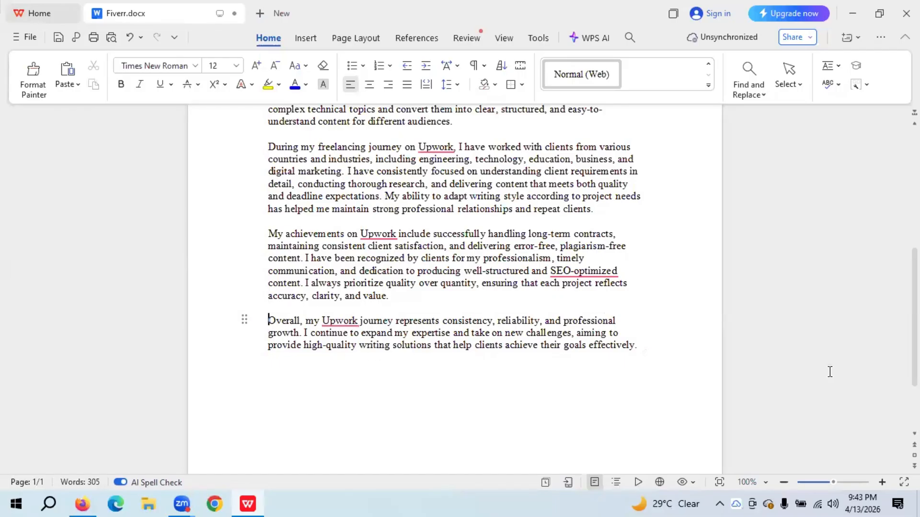
{"action": "scroll", "coordinate": [754, 374], "scroll_direction": "up", "scroll_amount": 2}
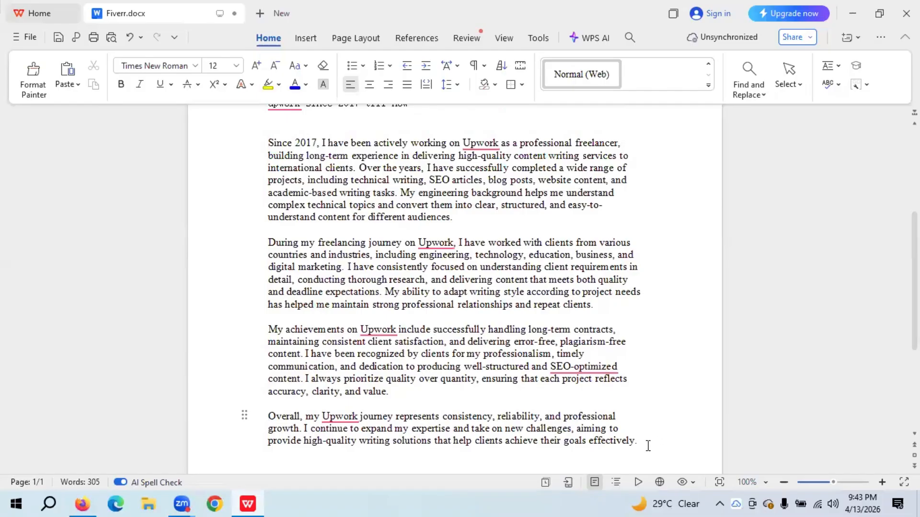
{"action": "left_click_drag", "start_coordinate": [647, 443], "coordinate": [244, 151]}
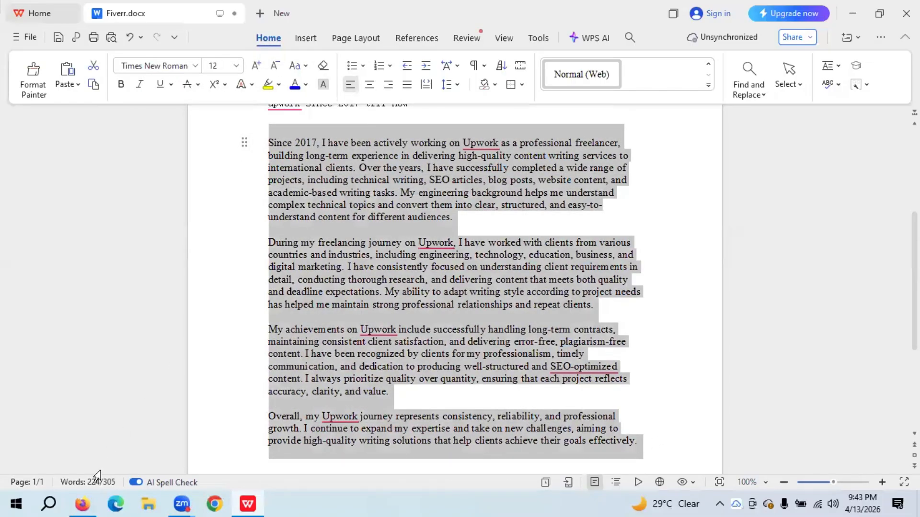
- Replace the Upwork job description with the shortened write-up, declining to discard the experience
{"action": "left_click", "coordinate": [93, 503]}
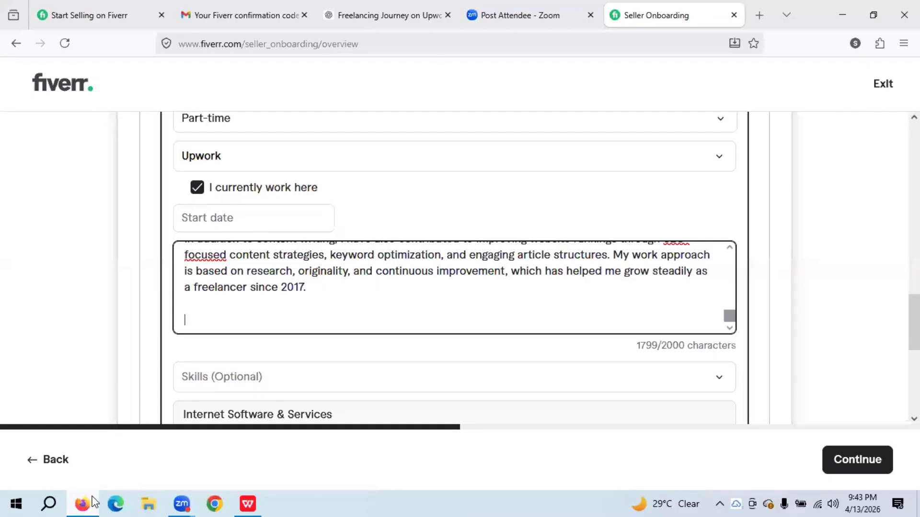
{"action": "key", "text": "ctrl+a"}
{"action": "key", "text": "ctrl+v"}
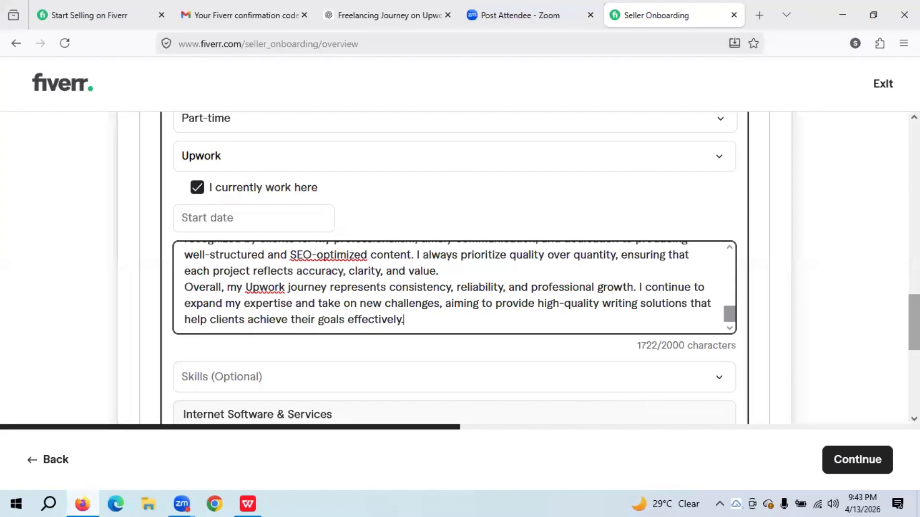
{"action": "left_click_drag", "start_coordinate": [914, 316], "coordinate": [914, 345]}
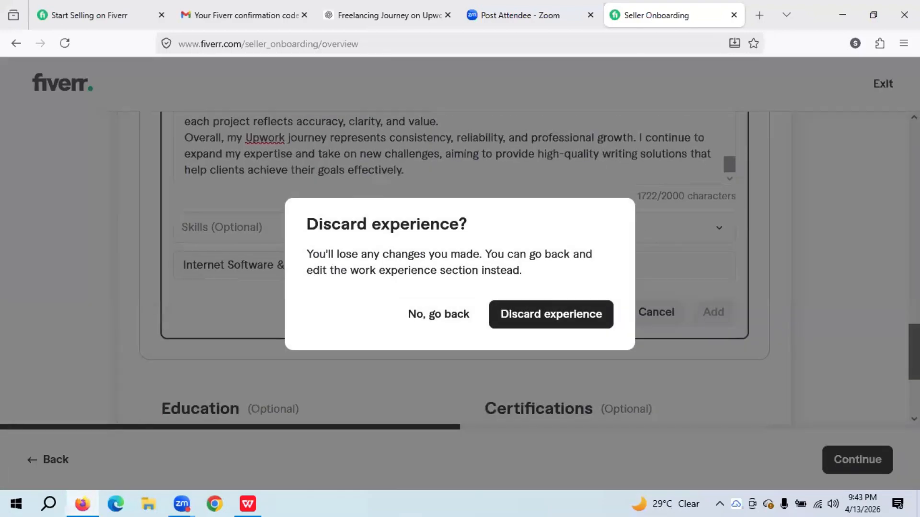
{"action": "left_click", "coordinate": [773, 297]}
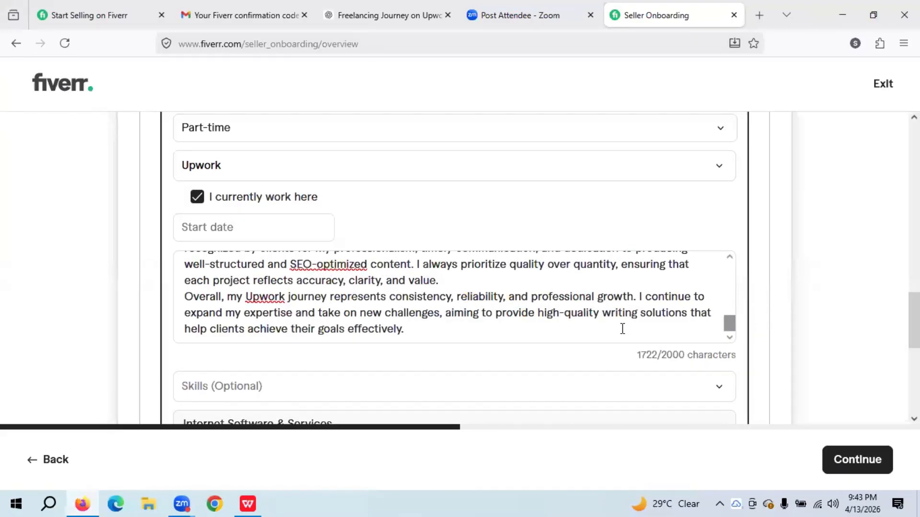
{"action": "left_click", "coordinate": [451, 382]}
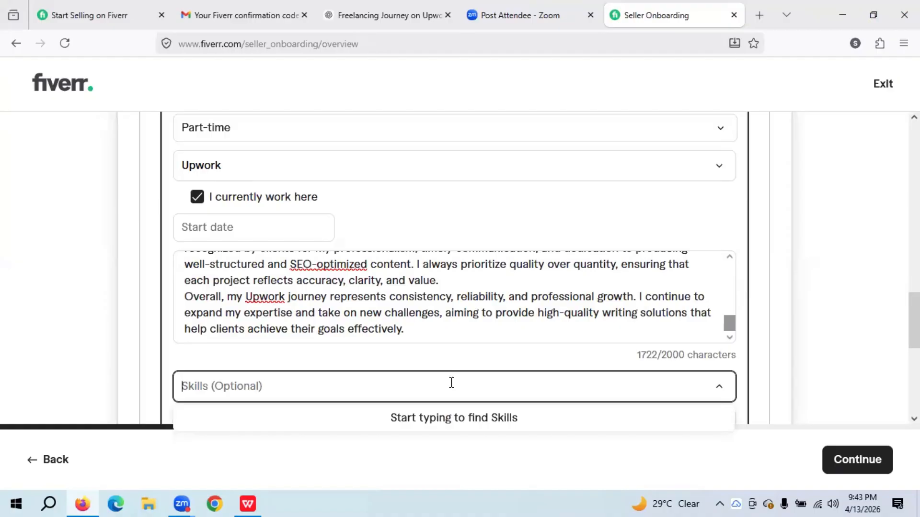
- Tag the Upwork experience with the skills Logo design, Infographic design and Web content
{"action": "type", "text": "logo"}
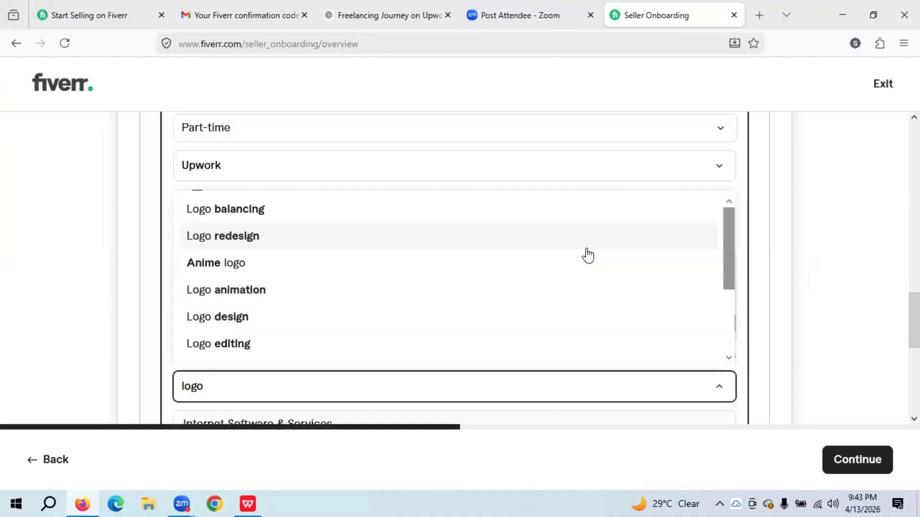
{"action": "left_click", "coordinate": [352, 325]}
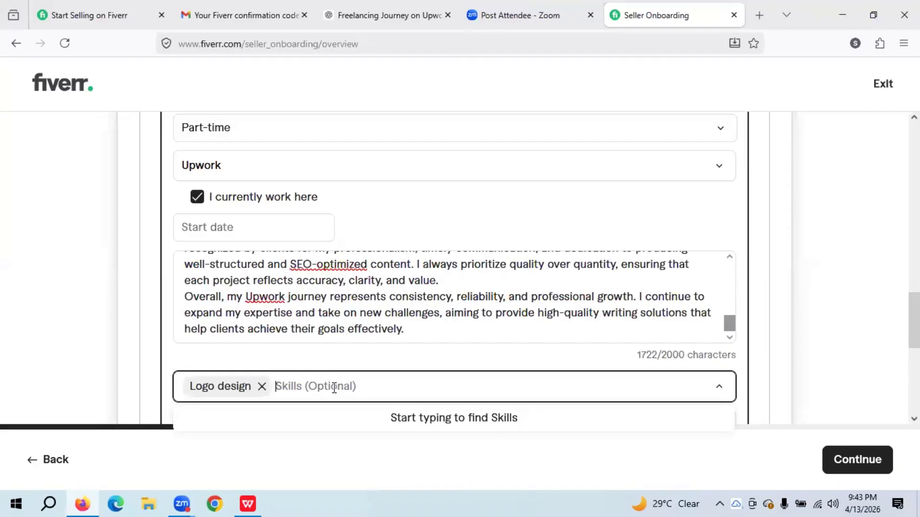
{"action": "type", "text": "in"}
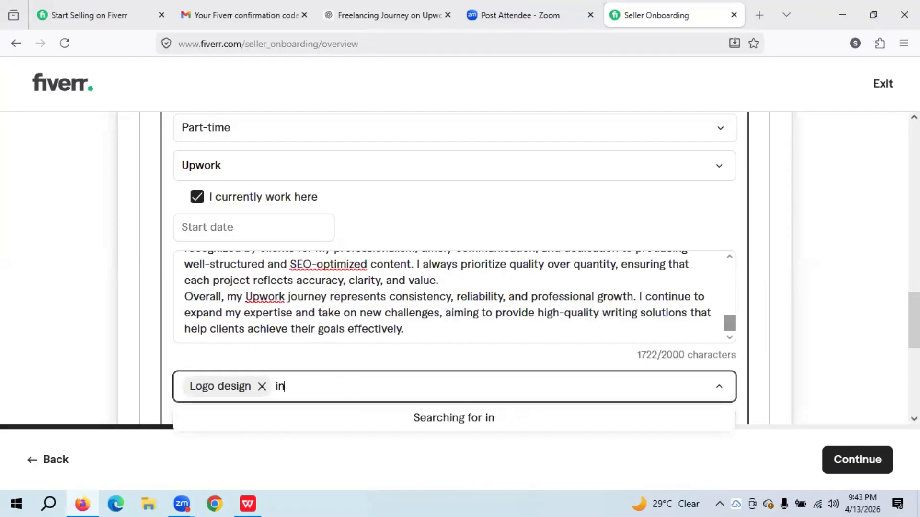
{"action": "type", "text": "fogra"}
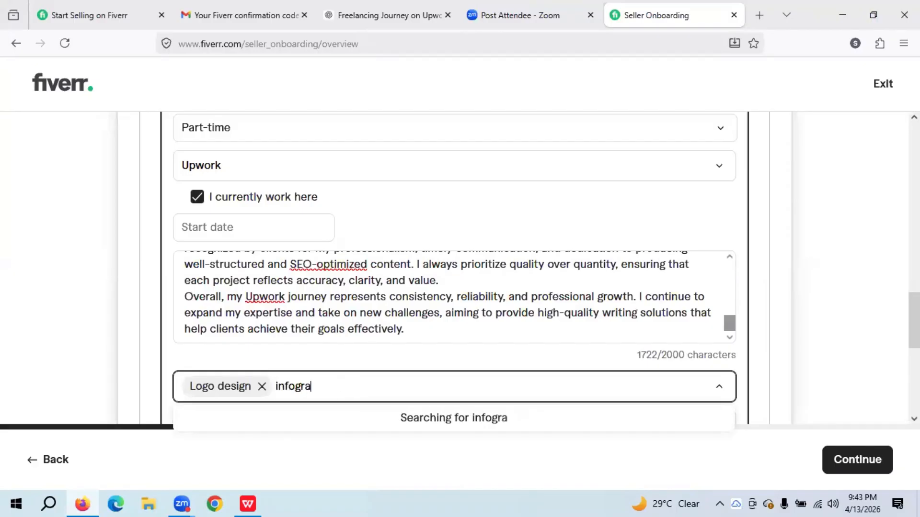
{"action": "type", "text": "phivs"}
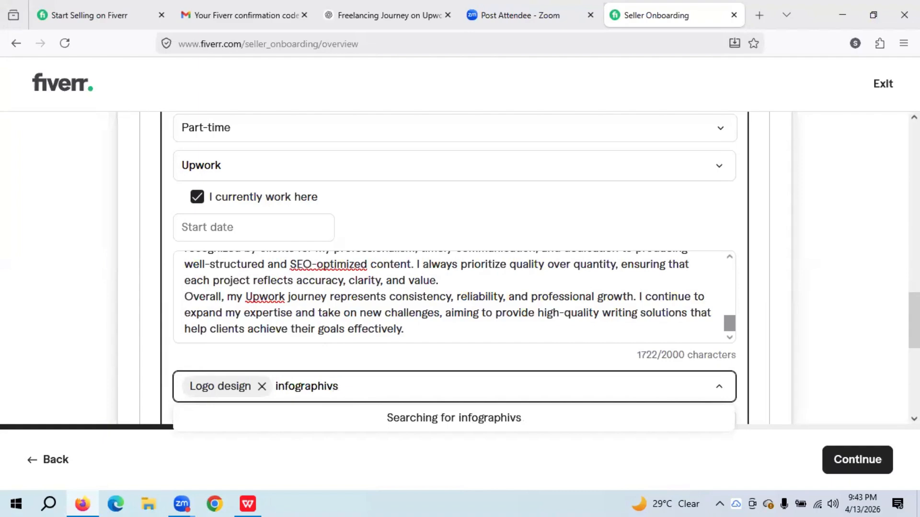
{"action": "key", "text": "BackSpace"}
{"action": "key", "text": "BackSpace"}
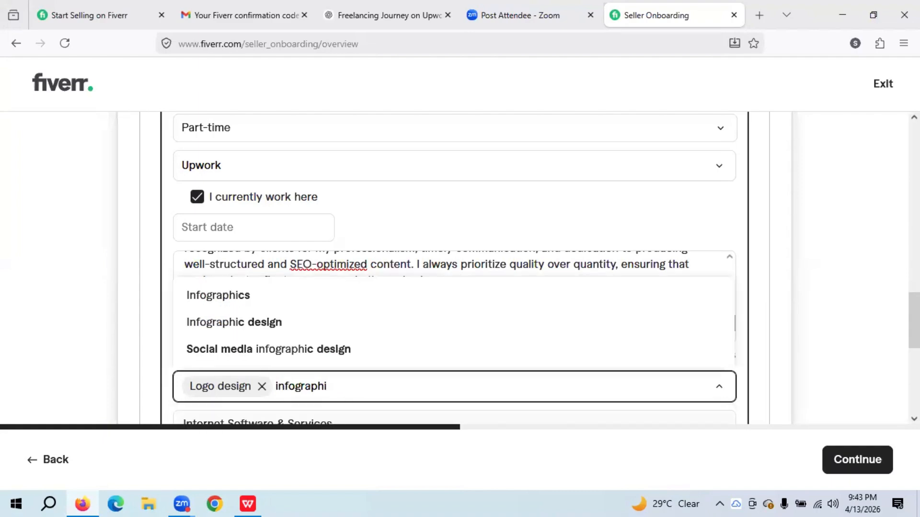
{"action": "left_click", "coordinate": [283, 323]}
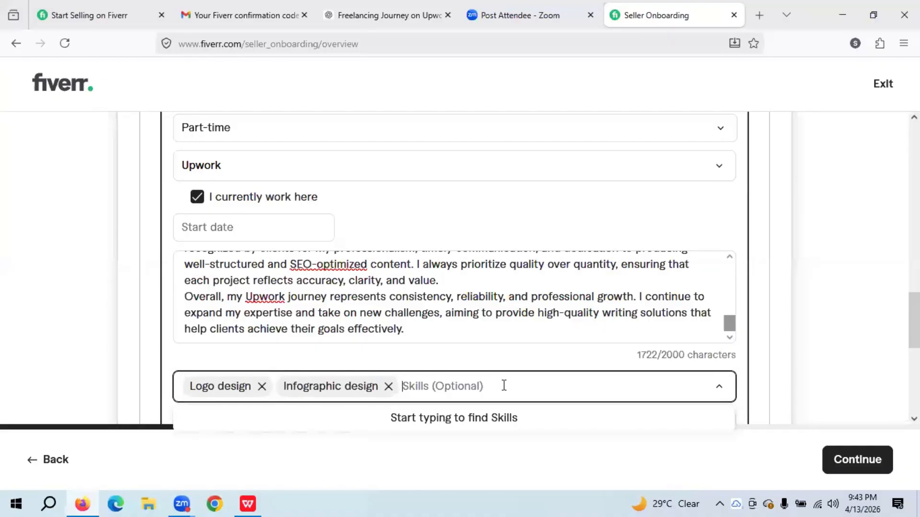
{"action": "type", "text": "content"}
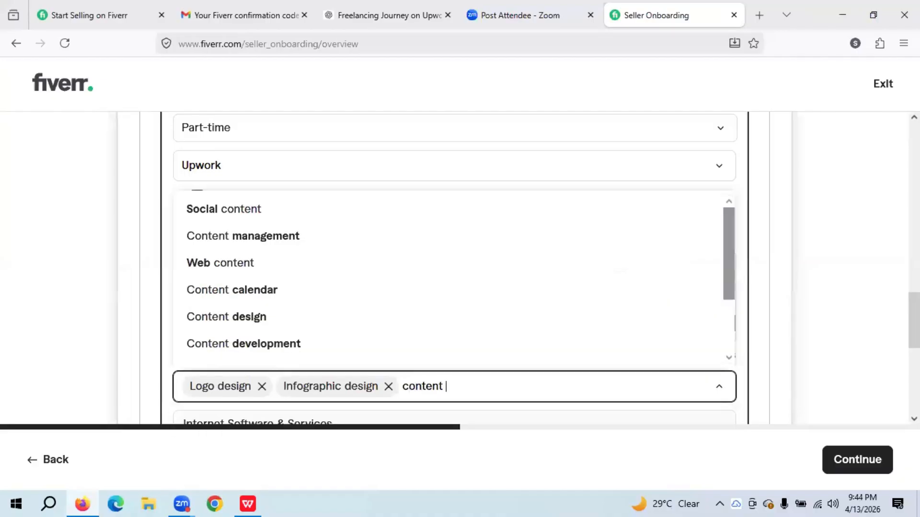
{"action": "left_click", "coordinate": [284, 271]}
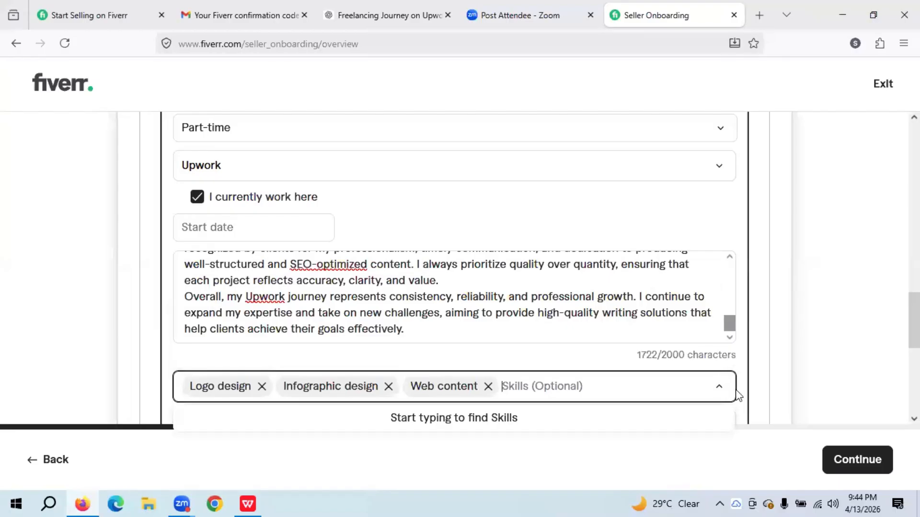
{"action": "left_click", "coordinate": [649, 400]}
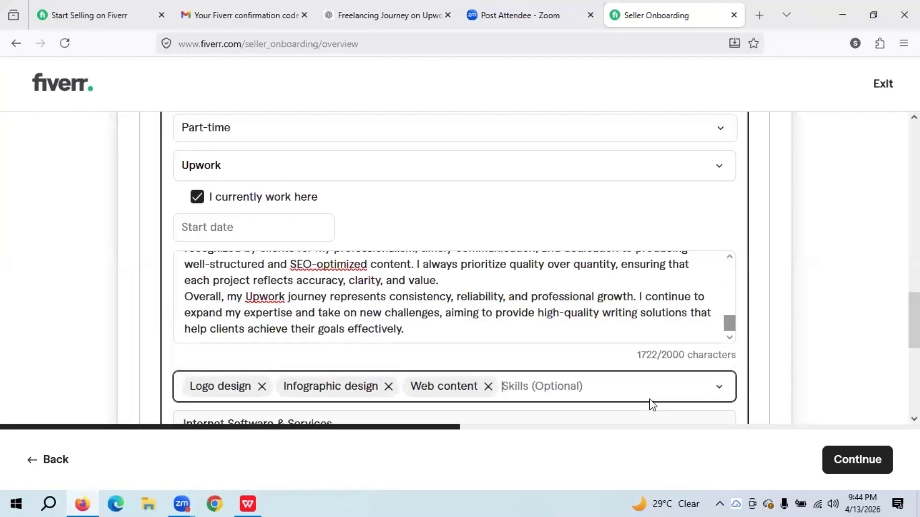
{"action": "left_click_drag", "start_coordinate": [914, 320], "coordinate": [914, 373]}
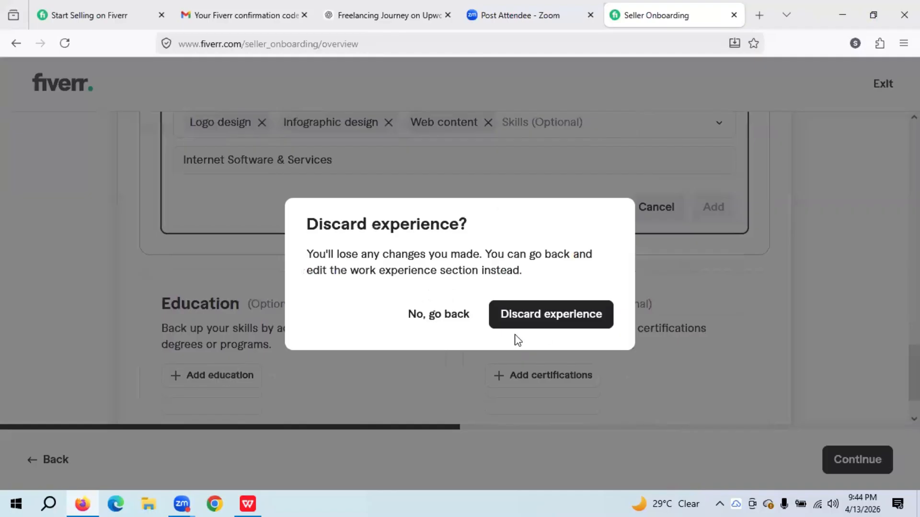
{"action": "left_click", "coordinate": [654, 305]}
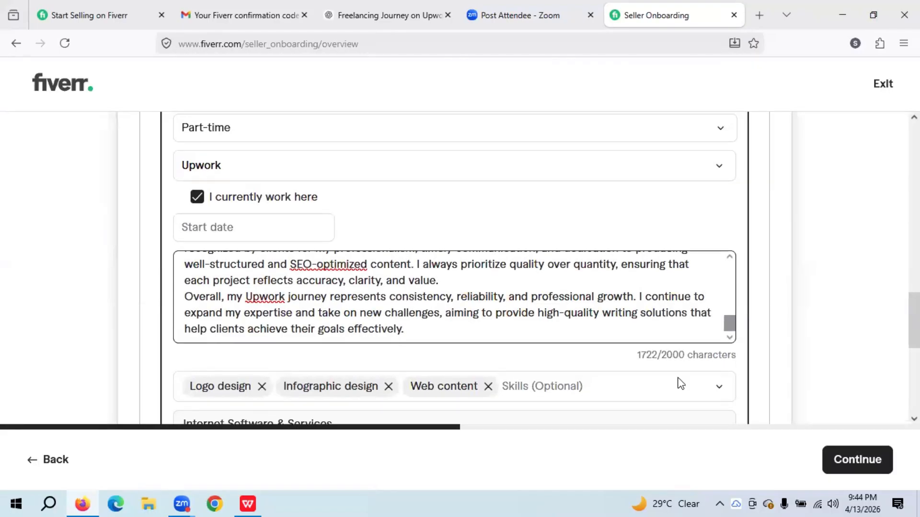
{"action": "left_click", "coordinate": [757, 388]}
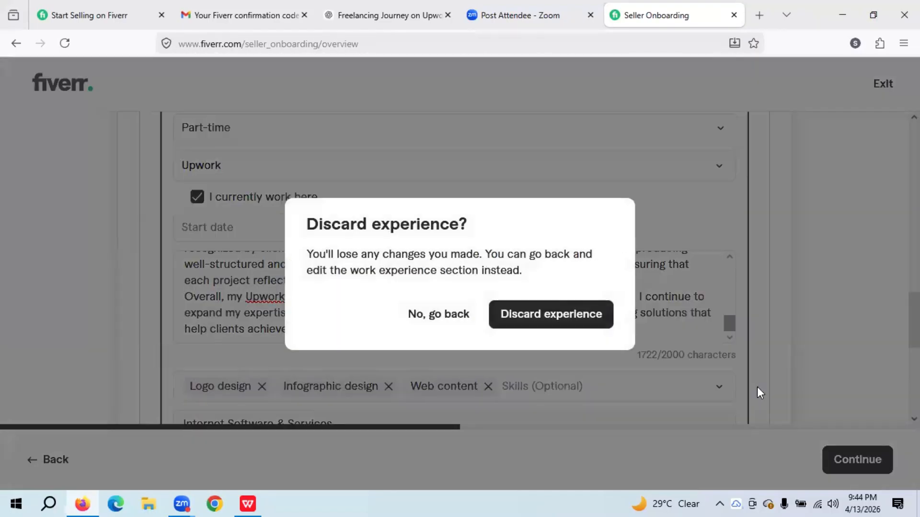
{"action": "left_click", "coordinate": [758, 388]}
{"action": "left_click", "coordinate": [757, 388]}
{"action": "left_click", "coordinate": [758, 387]}
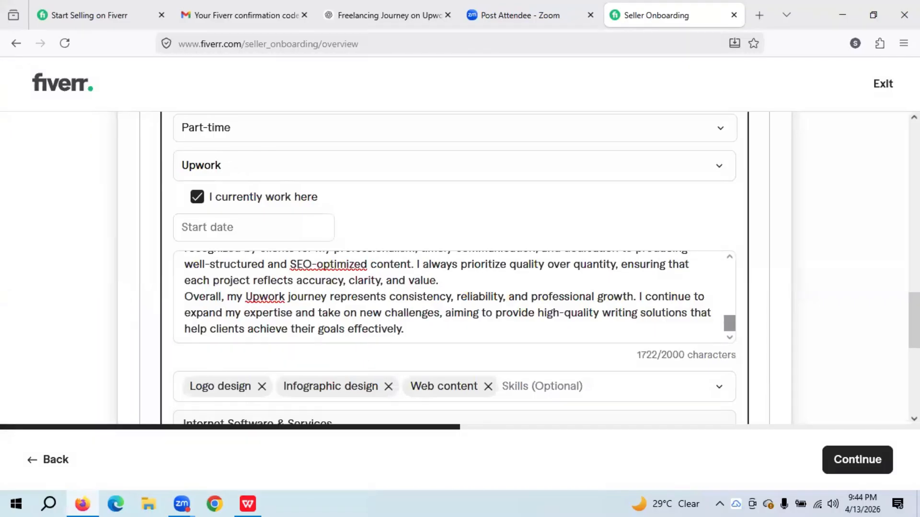
{"action": "scroll", "coordinate": [627, 201], "scroll_direction": "down", "scroll_amount": 4}
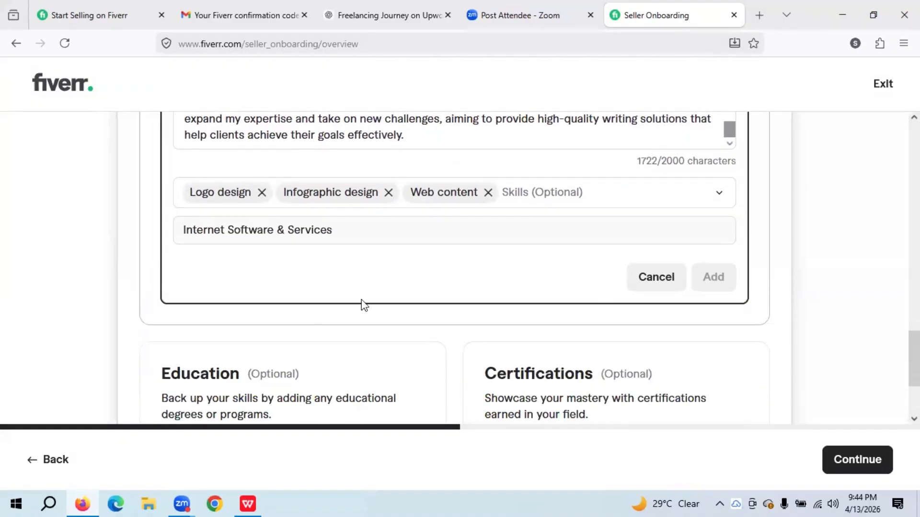
{"action": "scroll", "coordinate": [390, 277], "scroll_direction": "down", "scroll_amount": 3}
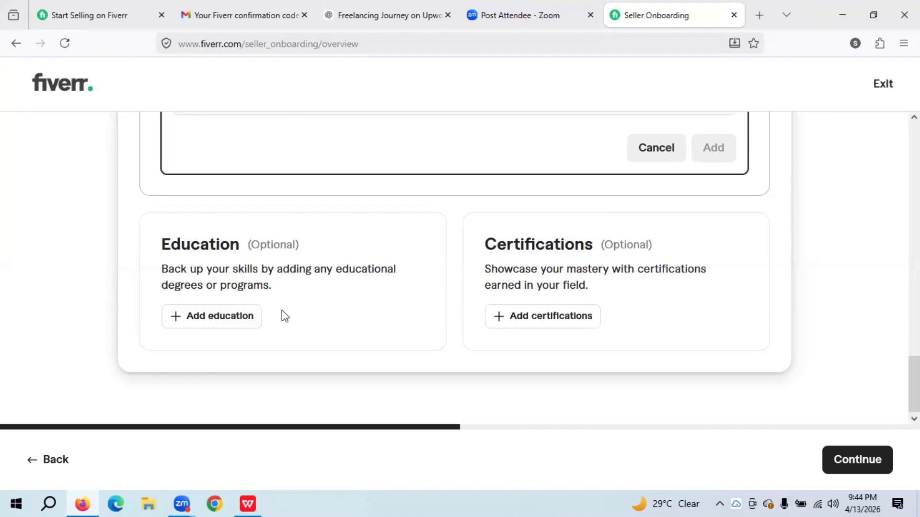
{"action": "left_click", "coordinate": [215, 318]}
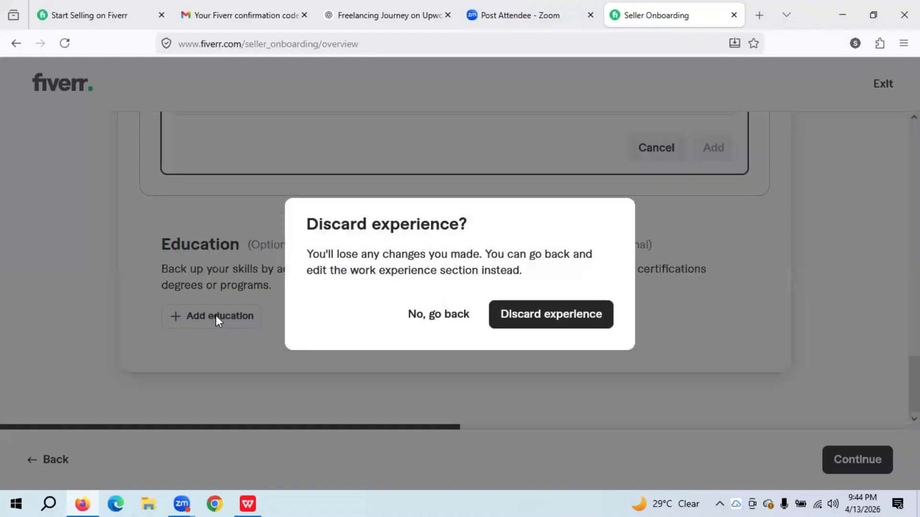
{"action": "left_click", "coordinate": [216, 315]}
{"action": "scroll", "coordinate": [372, 335], "scroll_direction": "down", "scroll_amount": 5}
{"action": "scroll", "coordinate": [373, 335], "scroll_direction": "up", "scroll_amount": 2}
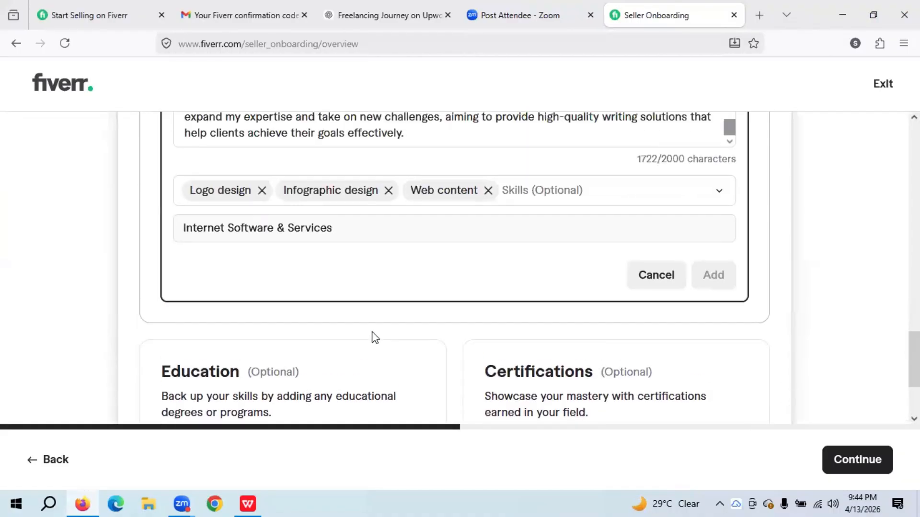
{"action": "scroll", "coordinate": [372, 335], "scroll_direction": "down", "scroll_amount": 2}
{"action": "left_click", "coordinate": [230, 321]}
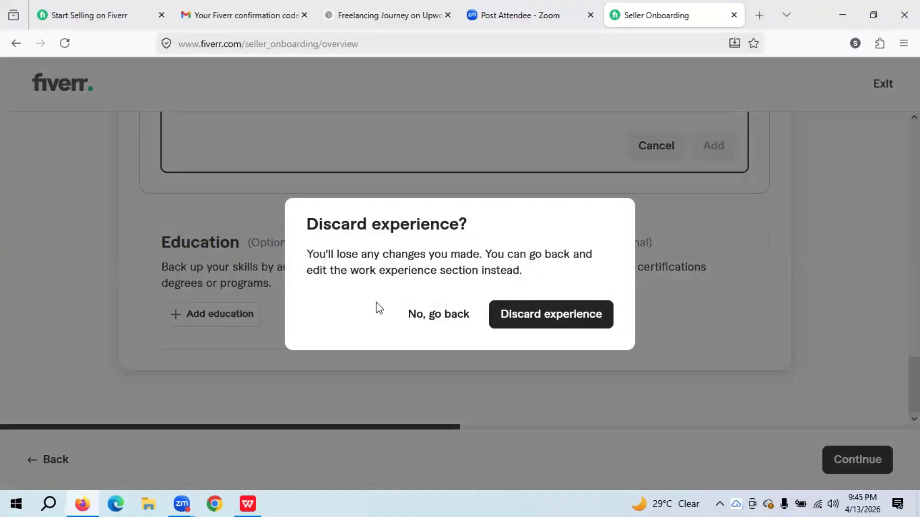
{"action": "left_click", "coordinate": [438, 316]}
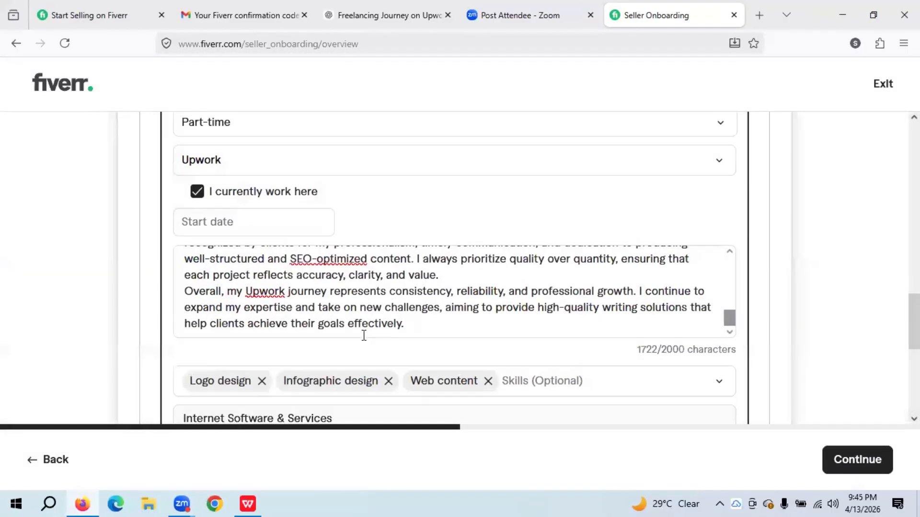
{"action": "scroll", "coordinate": [493, 257], "scroll_direction": "up", "scroll_amount": 5}
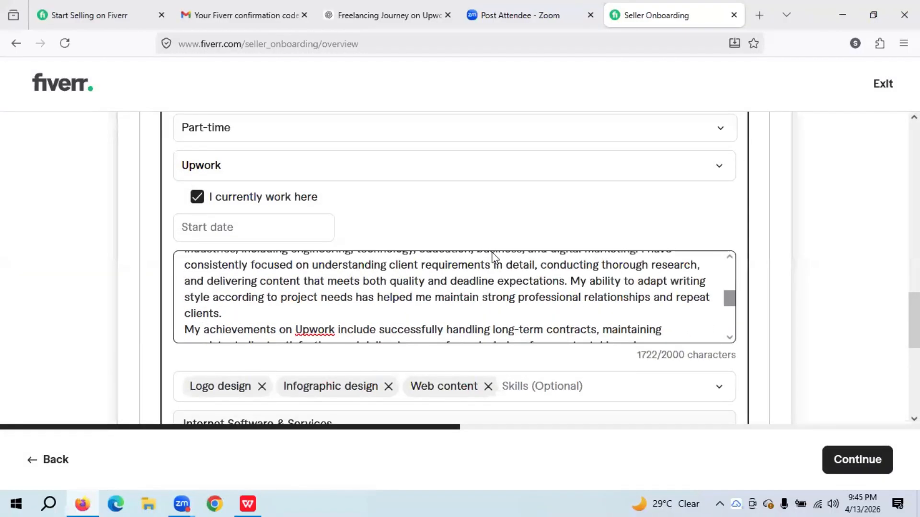
{"action": "scroll", "coordinate": [527, 251], "scroll_direction": "up", "scroll_amount": 3}
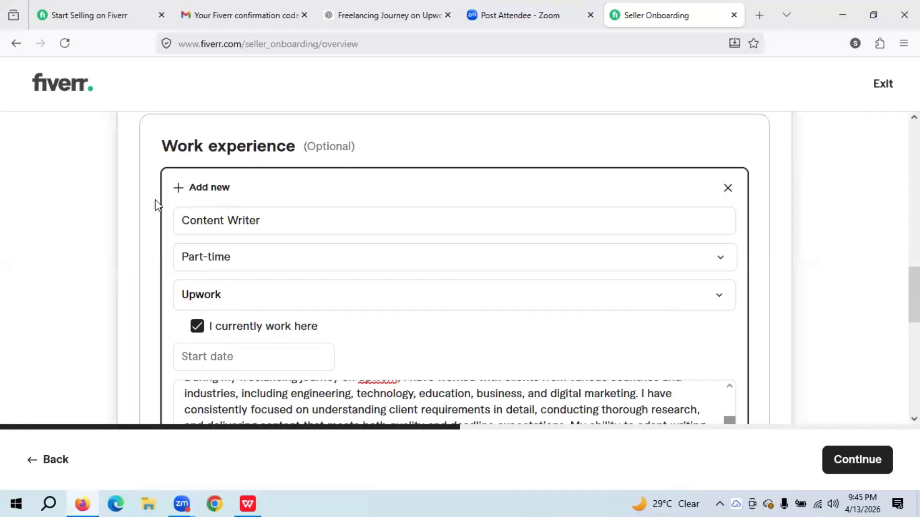
{"action": "left_click", "coordinate": [103, 234]}
{"action": "left_click", "coordinate": [437, 314]}
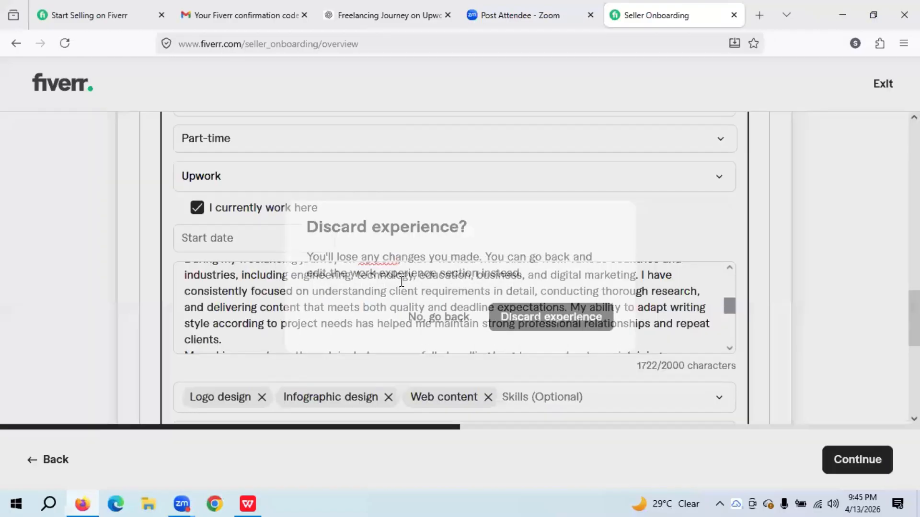
{"action": "scroll", "coordinate": [723, 297], "scroll_direction": "down", "scroll_amount": 5}
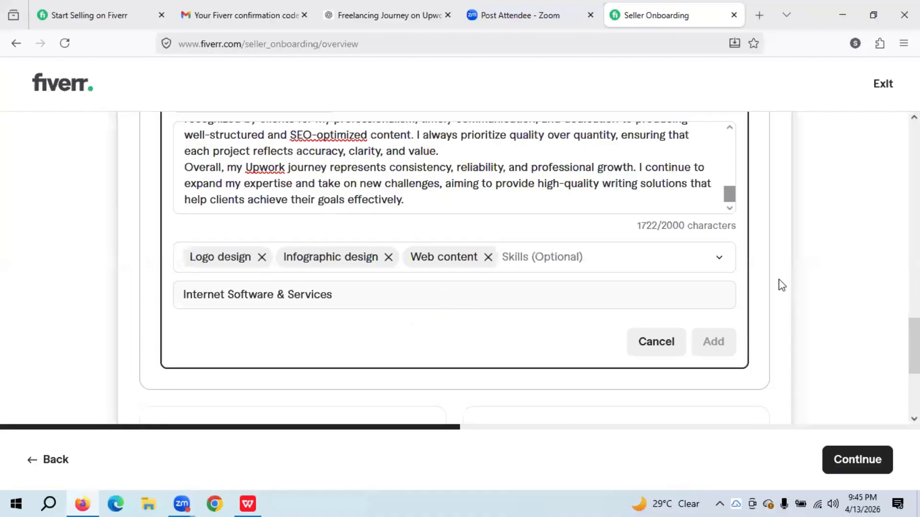
{"action": "scroll", "coordinate": [782, 285], "scroll_direction": "up", "scroll_amount": 1}
{"action": "scroll", "coordinate": [780, 281], "scroll_direction": "up", "scroll_amount": 1}
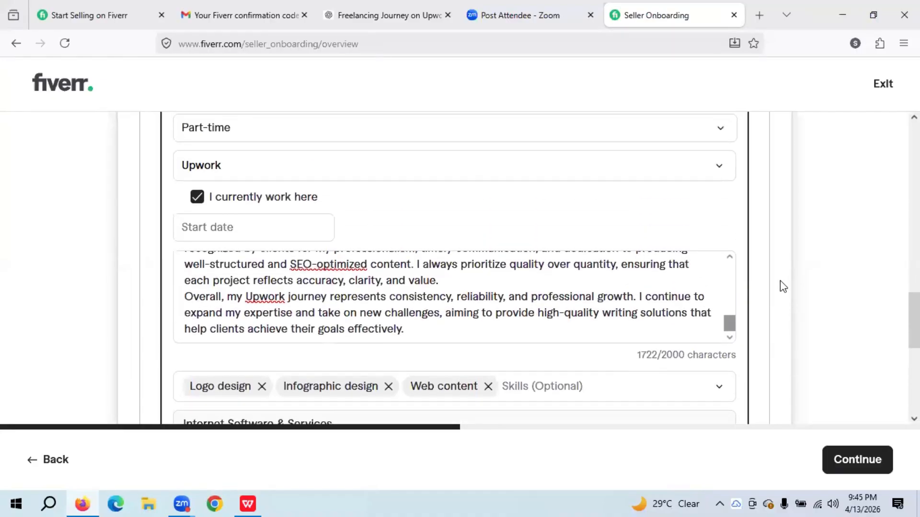
{"action": "scroll", "coordinate": [782, 286], "scroll_direction": "up", "scroll_amount": 2}
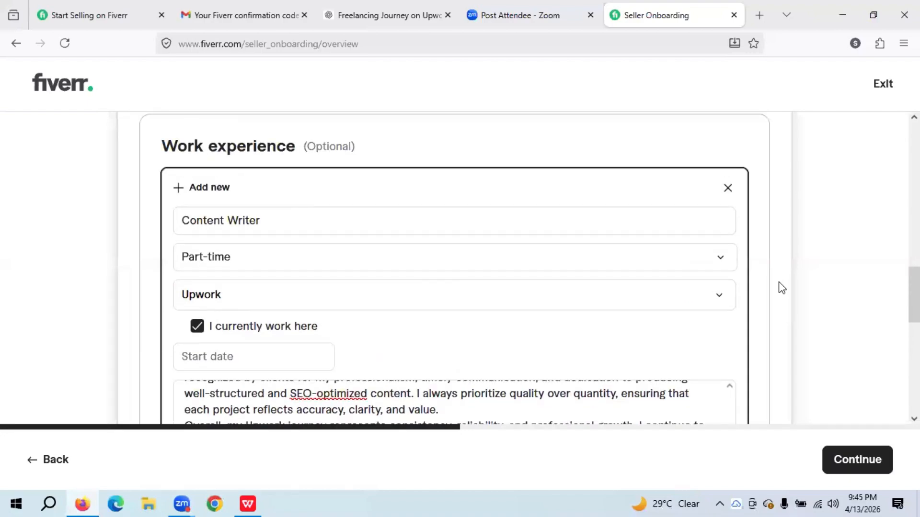
{"action": "scroll", "coordinate": [782, 288], "scroll_direction": "down", "scroll_amount": 2}
{"action": "scroll", "coordinate": [781, 289], "scroll_direction": "up", "scroll_amount": 2}
{"action": "scroll", "coordinate": [779, 289], "scroll_direction": "down", "scroll_amount": 2}
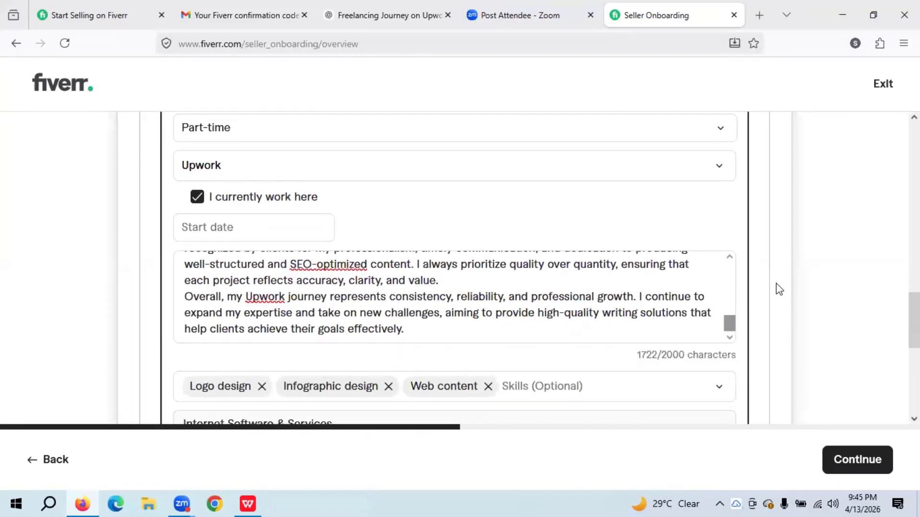
- Set the Content Writer experience's start date to January 2017
{"action": "left_click", "coordinate": [221, 233]}
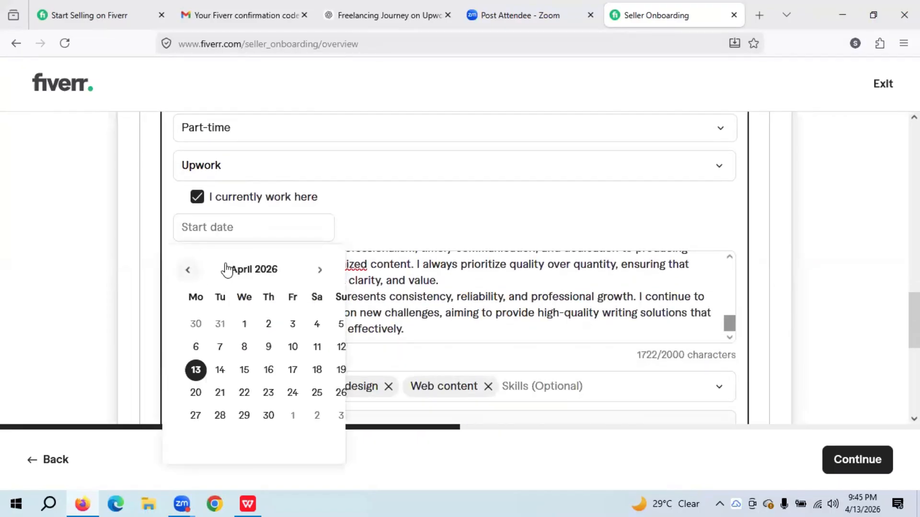
{"action": "left_click", "coordinate": [263, 273]}
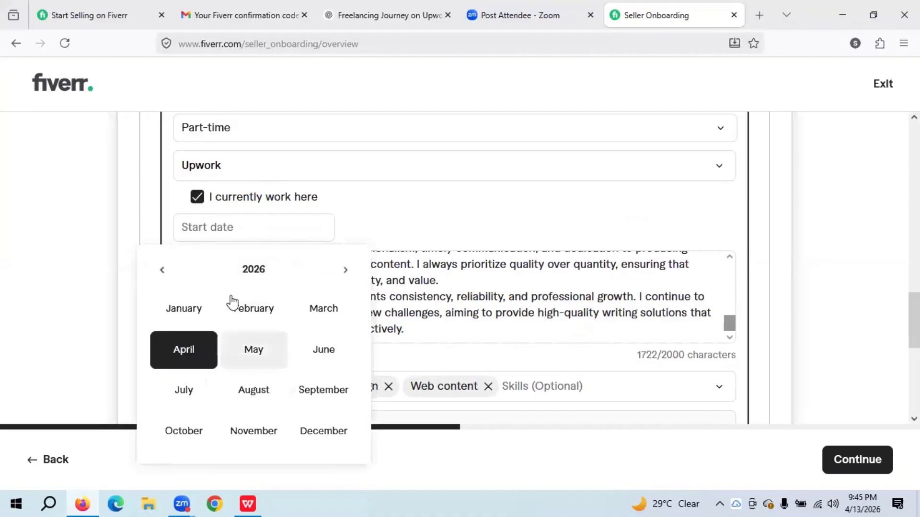
{"action": "left_click", "coordinate": [163, 271]}
{"action": "left_click", "coordinate": [163, 271]}
{"action": "left_click", "coordinate": [162, 271]}
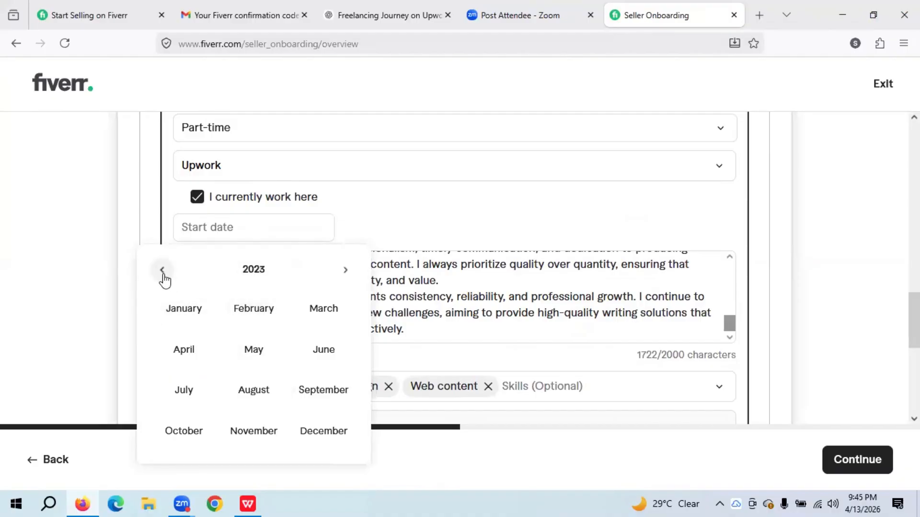
{"action": "left_click", "coordinate": [162, 271]}
{"action": "left_click", "coordinate": [162, 271]}
{"action": "left_click", "coordinate": [163, 271]}
{"action": "left_click", "coordinate": [163, 271]}
{"action": "left_click", "coordinate": [163, 271]}
{"action": "left_click", "coordinate": [162, 272]}
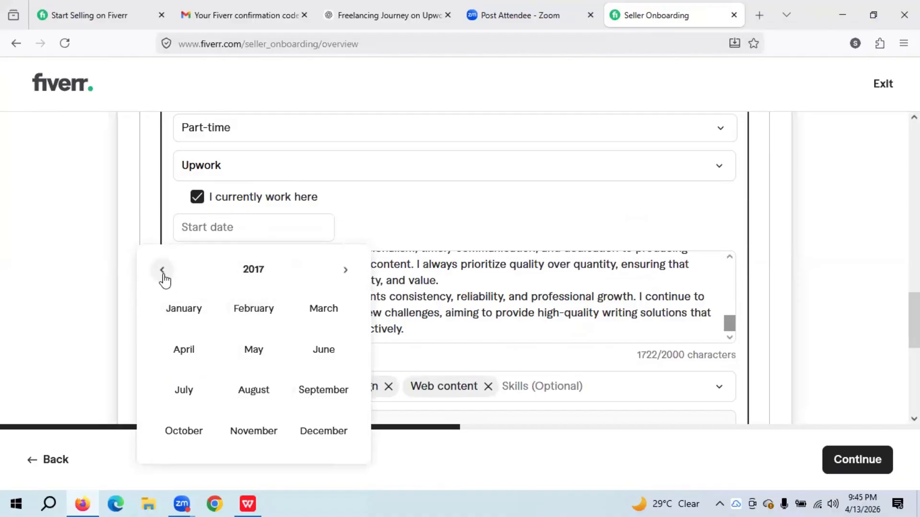
{"action": "left_click", "coordinate": [187, 308]}
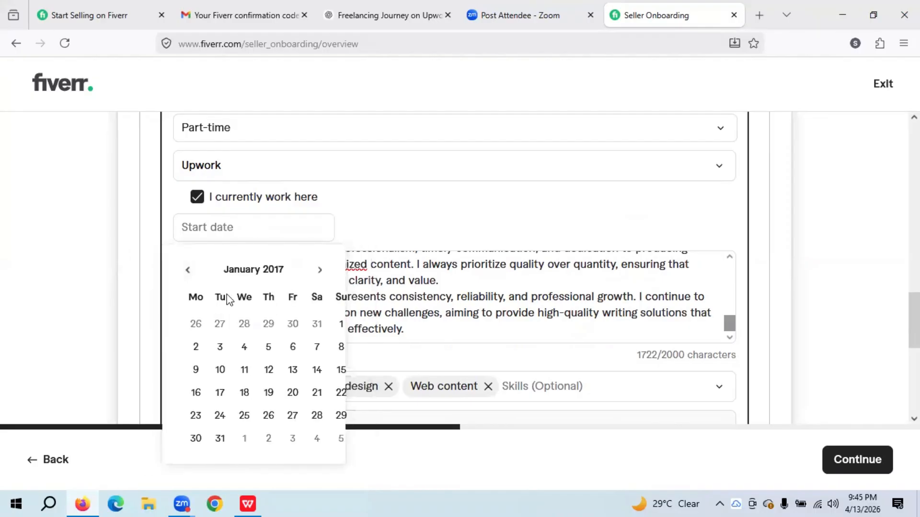
{"action": "left_click", "coordinate": [339, 325]}
- Add the completed Upwork Content Writer experience to the profile
{"action": "scroll", "coordinate": [258, 345], "scroll_direction": "down", "scroll_amount": 3}
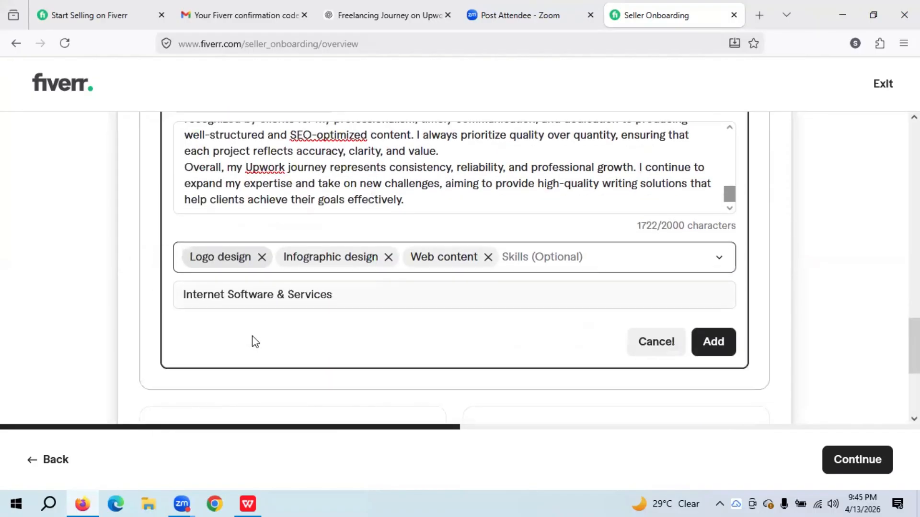
{"action": "scroll", "coordinate": [254, 341], "scroll_direction": "down", "scroll_amount": 2}
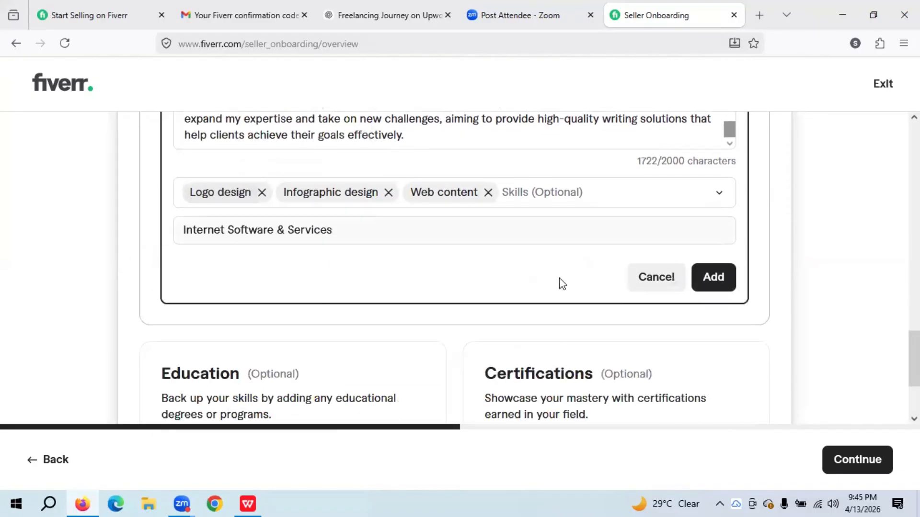
{"action": "left_click", "coordinate": [716, 278]}
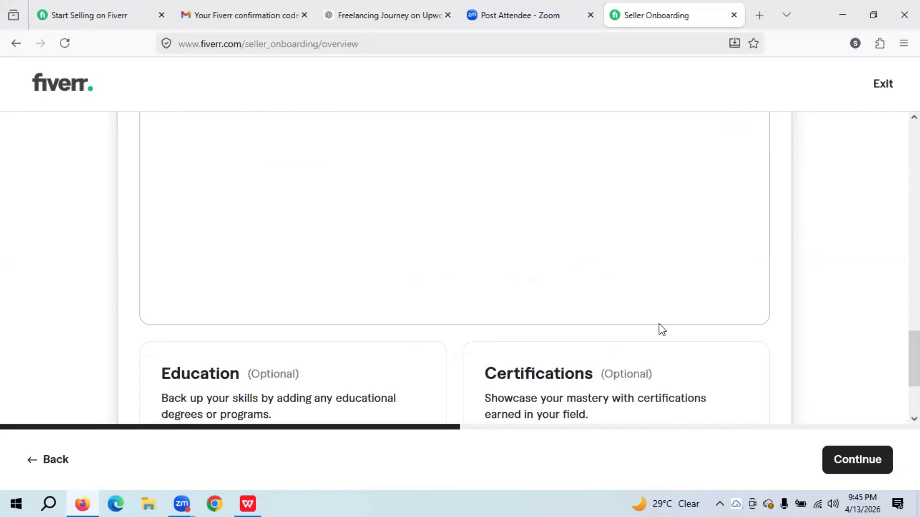
{"action": "scroll", "coordinate": [396, 263], "scroll_direction": "up", "scroll_amount": 3}
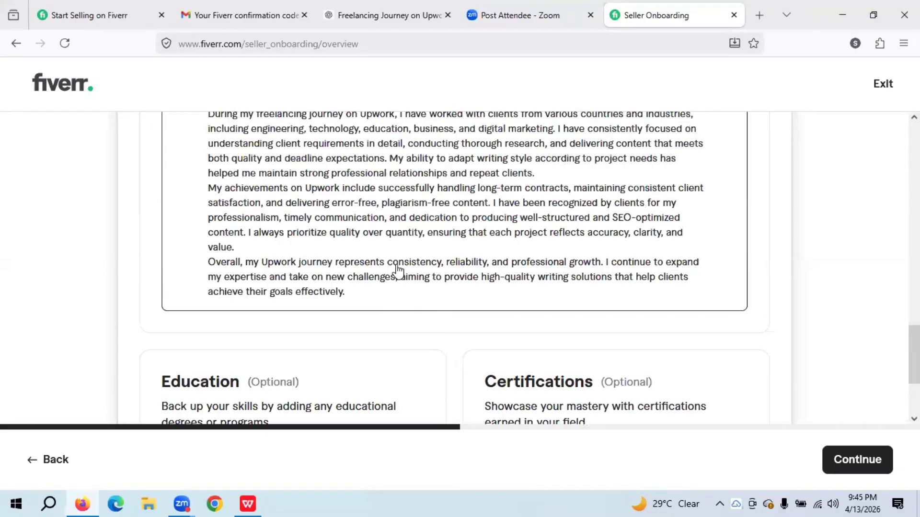
{"action": "scroll", "coordinate": [395, 263], "scroll_direction": "up", "scroll_amount": 6}
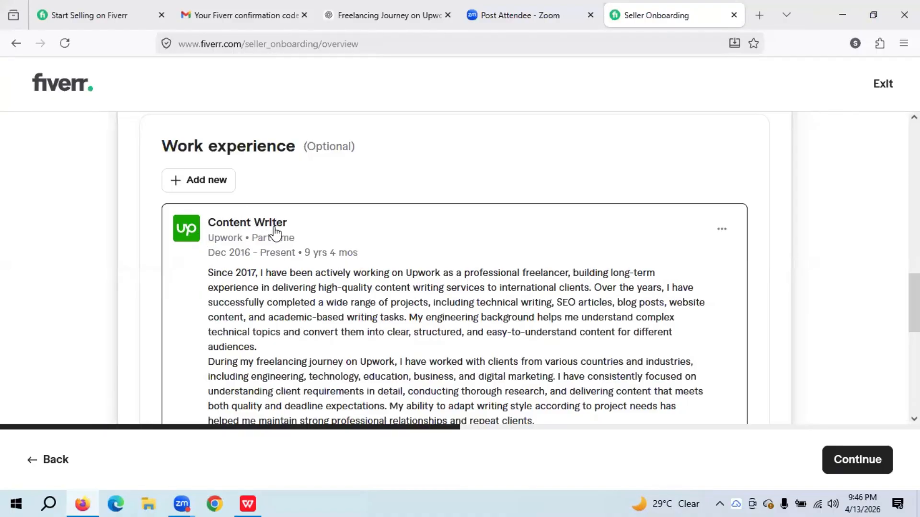
{"action": "scroll", "coordinate": [275, 233], "scroll_direction": "up", "scroll_amount": 3}
{"action": "scroll", "coordinate": [275, 233], "scroll_direction": "down", "scroll_amount": 3}
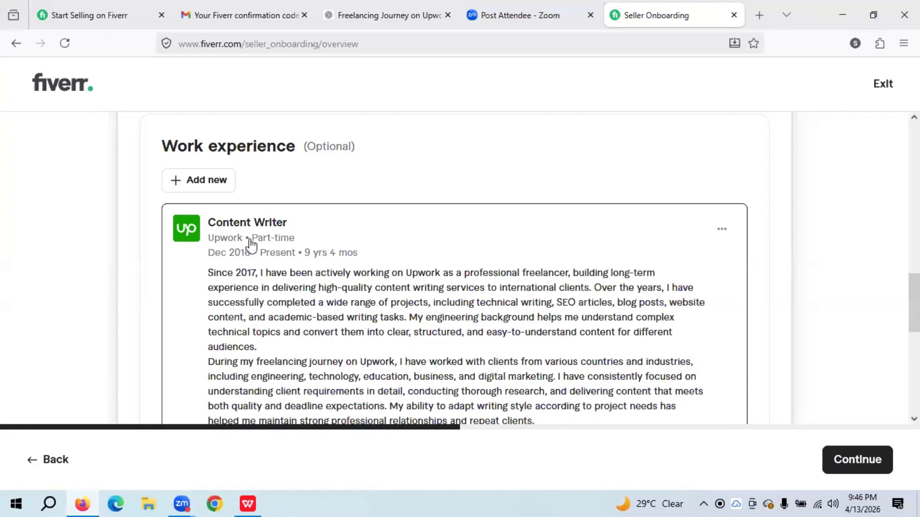
{"action": "scroll", "coordinate": [249, 243], "scroll_direction": "down", "scroll_amount": 4}
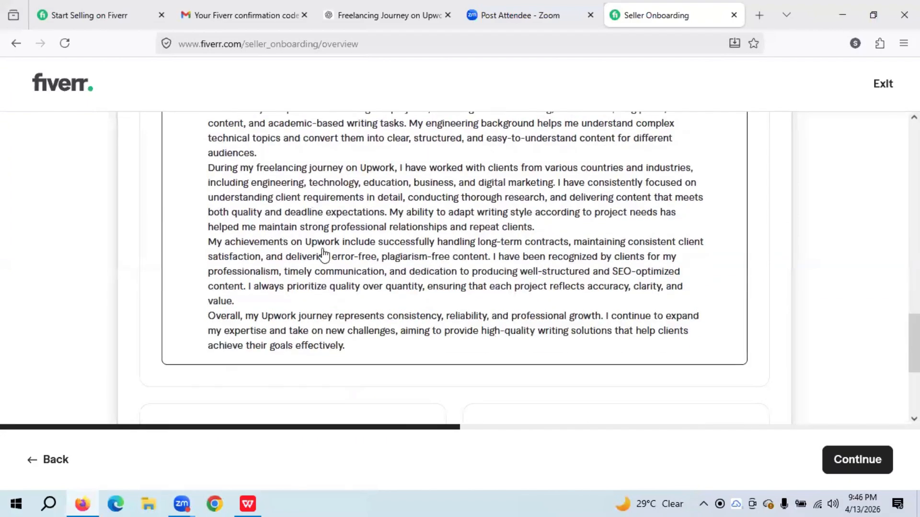
{"action": "scroll", "coordinate": [323, 254], "scroll_direction": "up", "scroll_amount": 4}
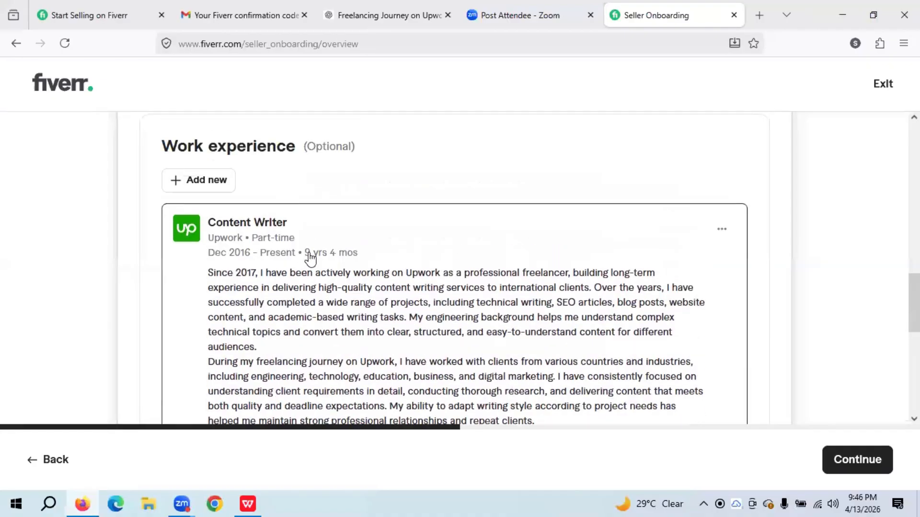
- Cancel the blank new work-experience form that was just opened
{"action": "left_click", "coordinate": [208, 183]}
{"action": "scroll", "coordinate": [267, 272], "scroll_direction": "down", "scroll_amount": 5}
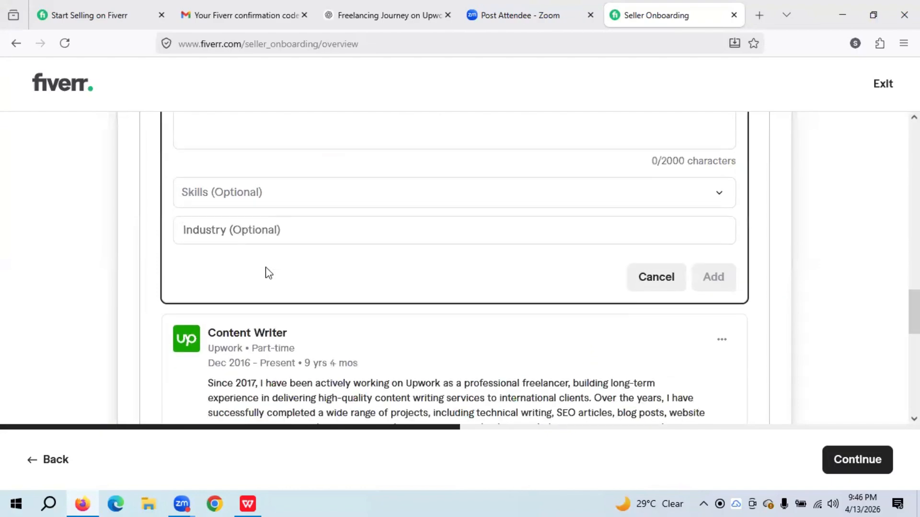
{"action": "scroll", "coordinate": [266, 272], "scroll_direction": "down", "scroll_amount": 3}
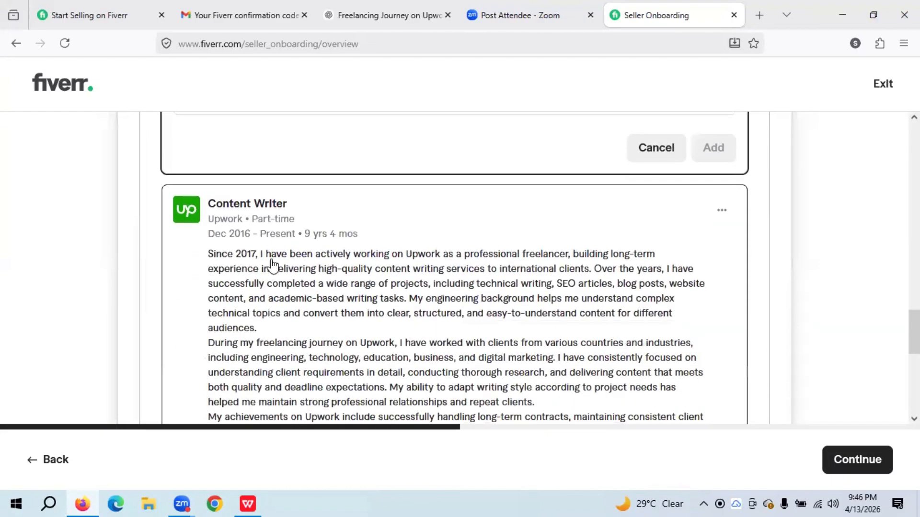
{"action": "left_click", "coordinate": [657, 149]}
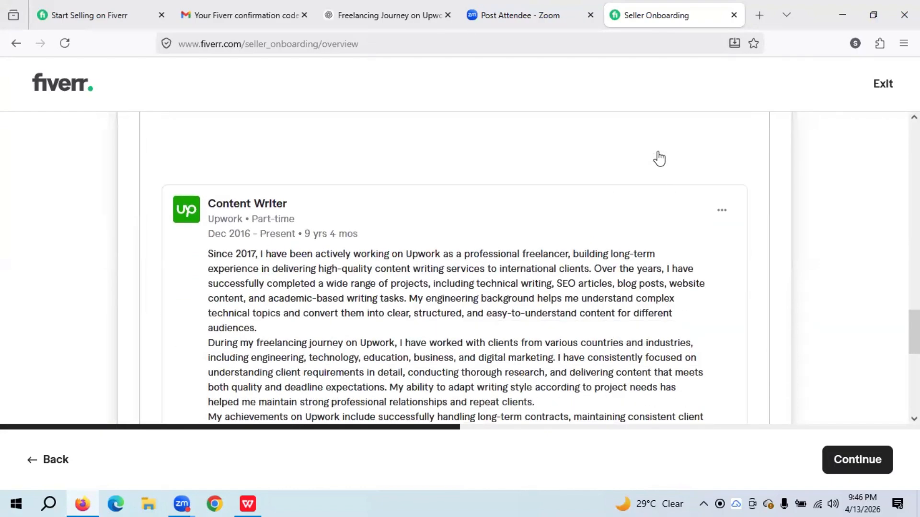
- Scroll past the saved Upwork entry's write-up down to the Education section
{"action": "scroll", "coordinate": [411, 241], "scroll_direction": "down", "scroll_amount": 6}
{"action": "scroll", "coordinate": [411, 241], "scroll_direction": "up", "scroll_amount": 3}
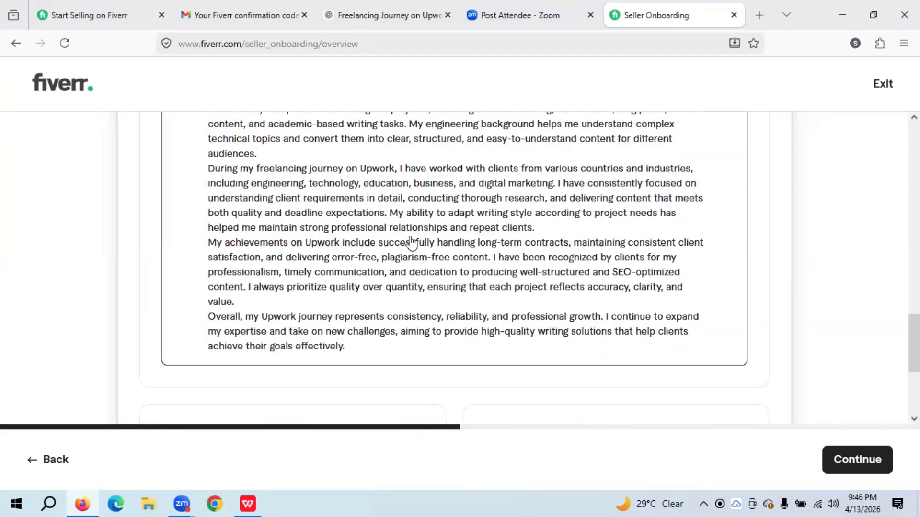
{"action": "scroll", "coordinate": [410, 242], "scroll_direction": "up", "scroll_amount": 1}
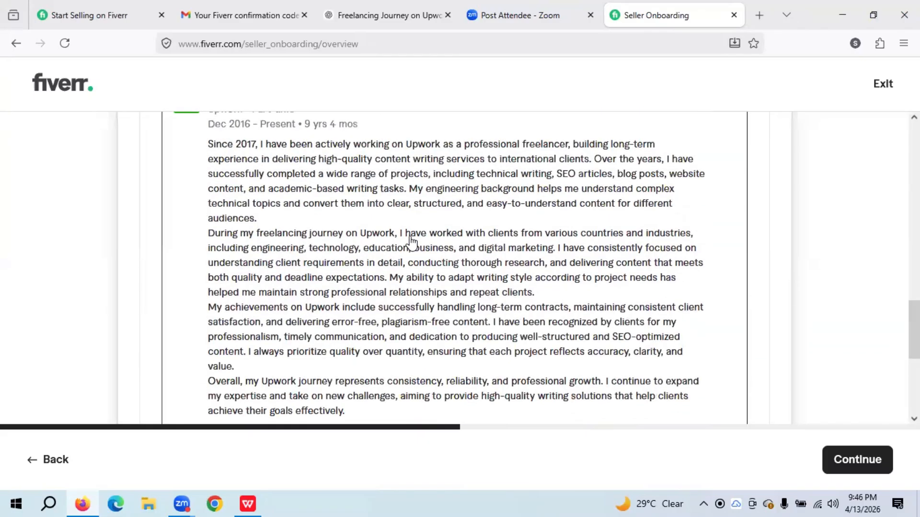
{"action": "scroll", "coordinate": [411, 240], "scroll_direction": "up", "scroll_amount": 1}
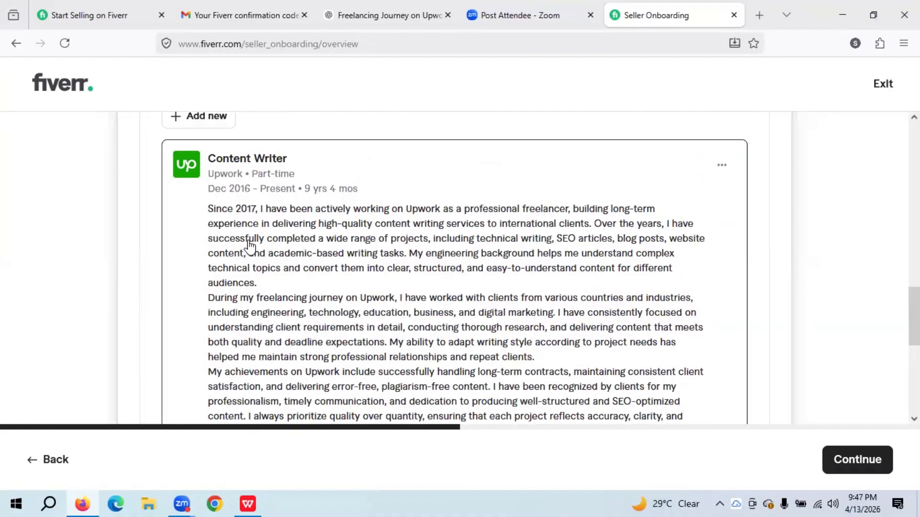
{"action": "scroll", "coordinate": [249, 244], "scroll_direction": "down", "scroll_amount": 2}
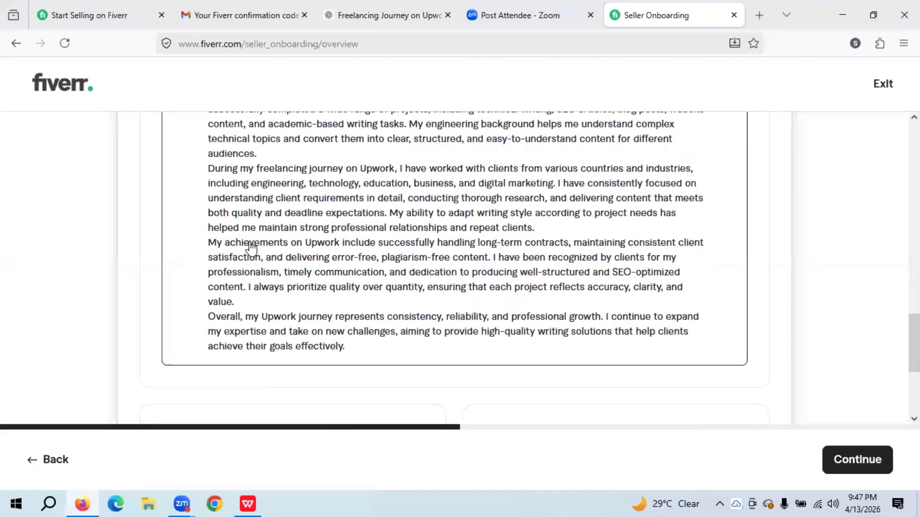
{"action": "scroll", "coordinate": [253, 245], "scroll_direction": "down", "scroll_amount": 1}
{"action": "scroll", "coordinate": [253, 245], "scroll_direction": "down", "scroll_amount": 3}
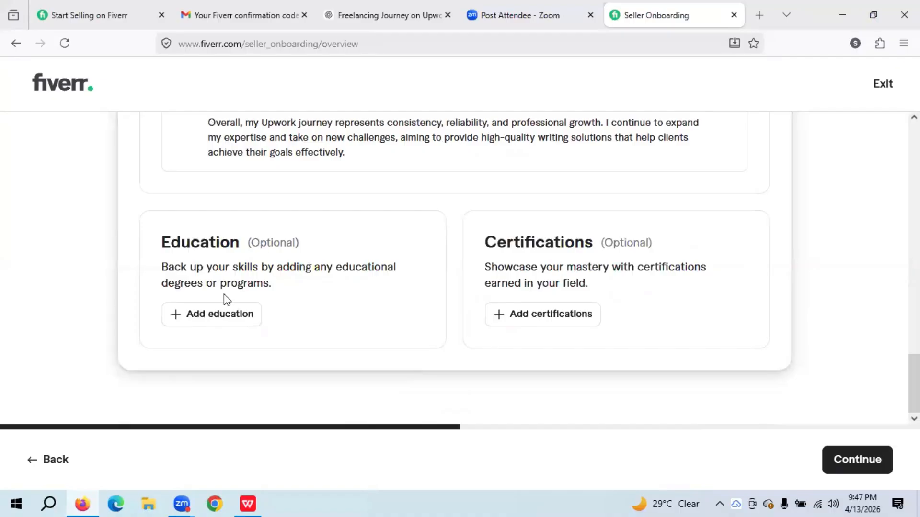
- Begin an education entry and pick Pakistan as the country by searching 'Pakis'
{"action": "left_click", "coordinate": [227, 321]}
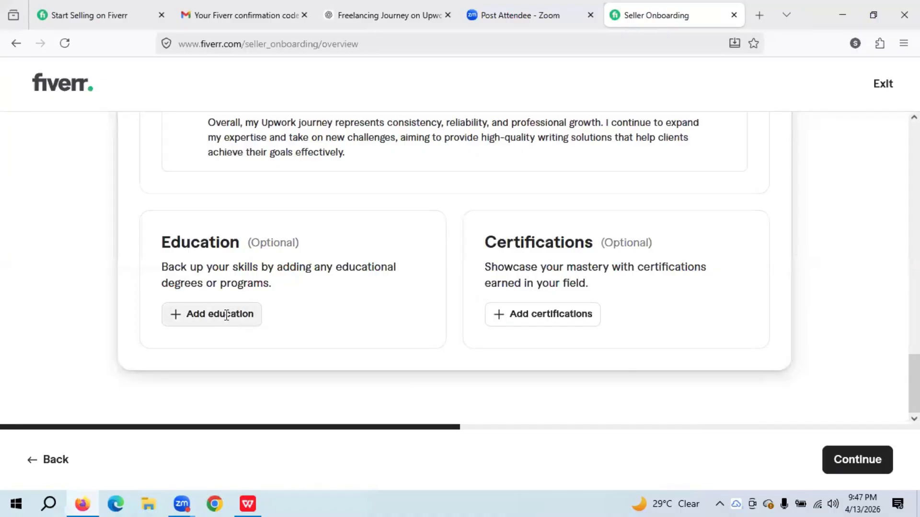
{"action": "scroll", "coordinate": [225, 316], "scroll_direction": "down", "scroll_amount": 3}
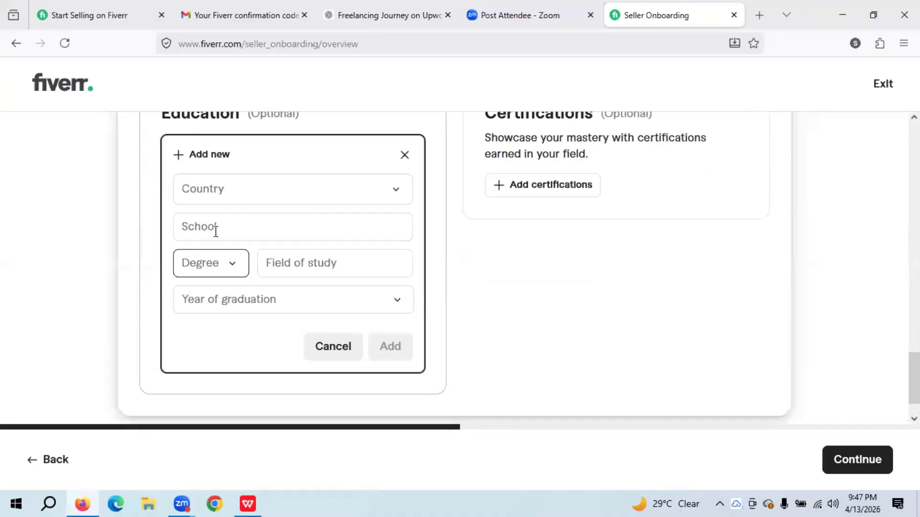
{"action": "left_click", "coordinate": [226, 194]}
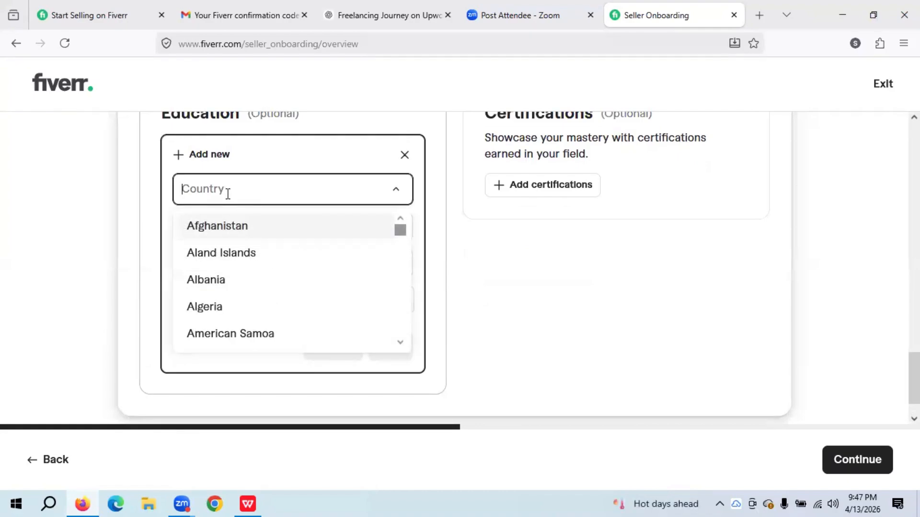
{"action": "left_click", "coordinate": [227, 194]}
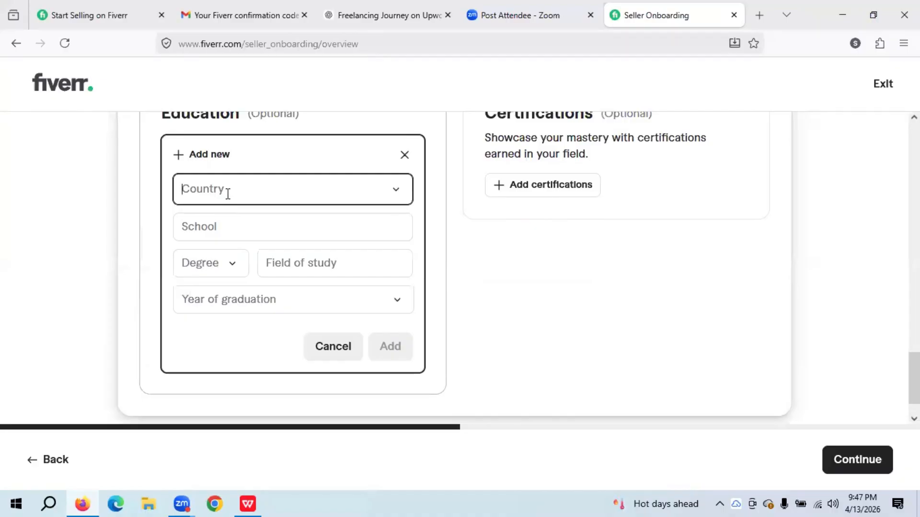
{"action": "left_click", "coordinate": [228, 195]}
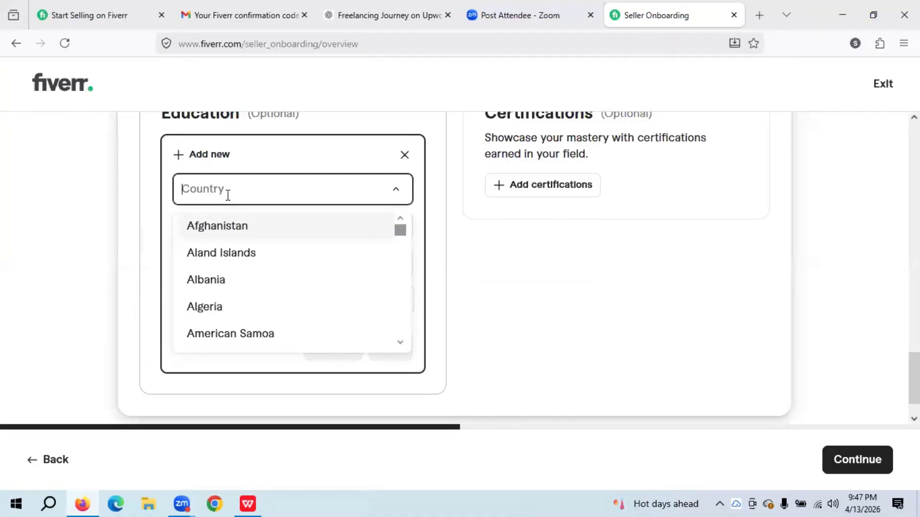
{"action": "type", "text": "P"}
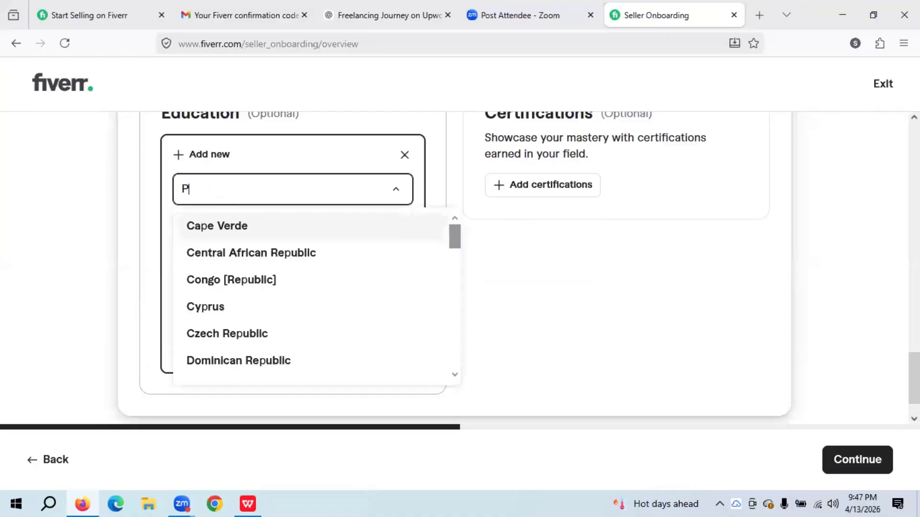
{"action": "type", "text": "akis"}
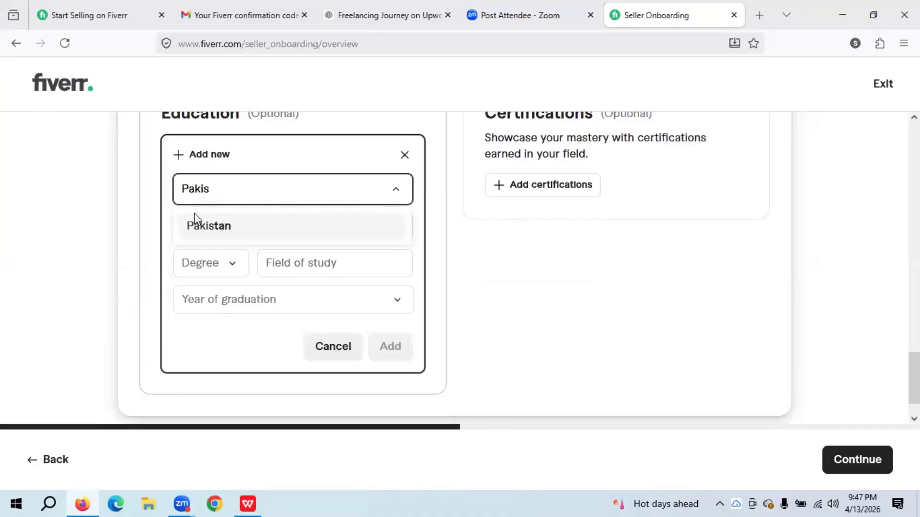
{"action": "left_click", "coordinate": [222, 226]}
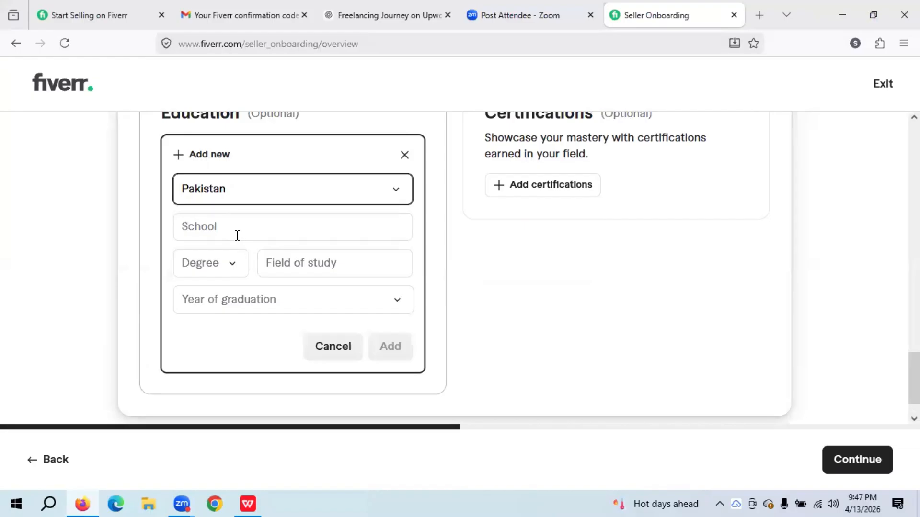
- Enter 'UET Lahore' as the school name, correcting the typo
{"action": "left_click", "coordinate": [235, 235]}
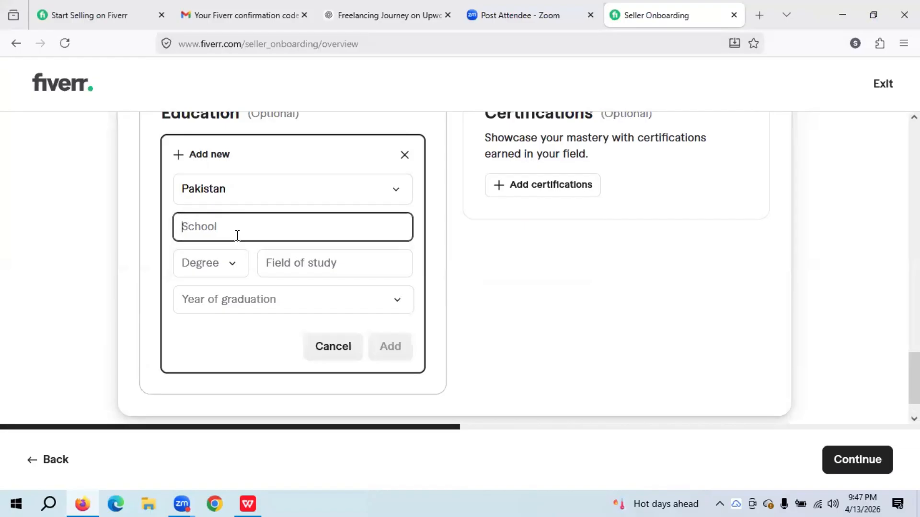
{"action": "type", "text": "UET Lahoer"}
{"action": "key", "text": "BackSpace"}
{"action": "key", "text": "BackSpace"}
{"action": "key", "text": "BackSpace"}
{"action": "type", "text": "ore"}
- Choose M.Sc. as the degree and enter 'Electrical' as the field of study
{"action": "left_click", "coordinate": [232, 264]}
{"action": "scroll", "coordinate": [240, 366], "scroll_direction": "down", "scroll_amount": 4}
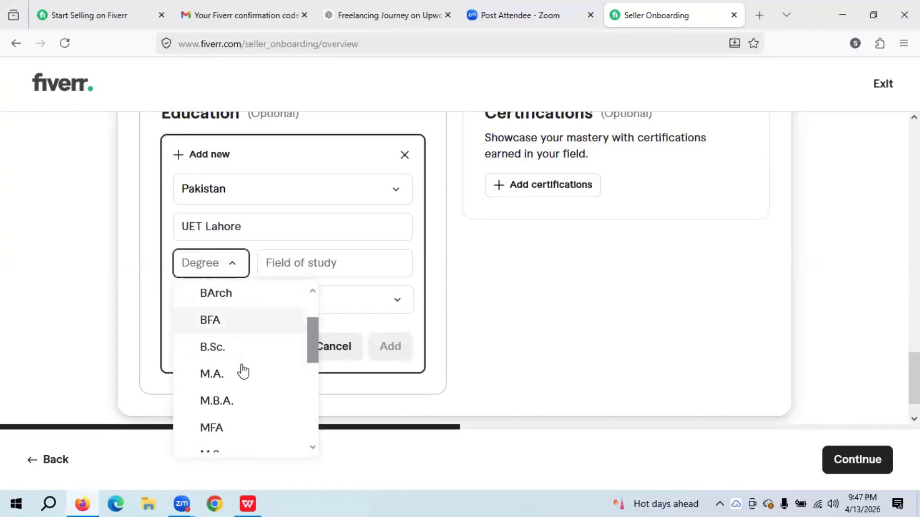
{"action": "scroll", "coordinate": [241, 381], "scroll_direction": "down", "scroll_amount": 3}
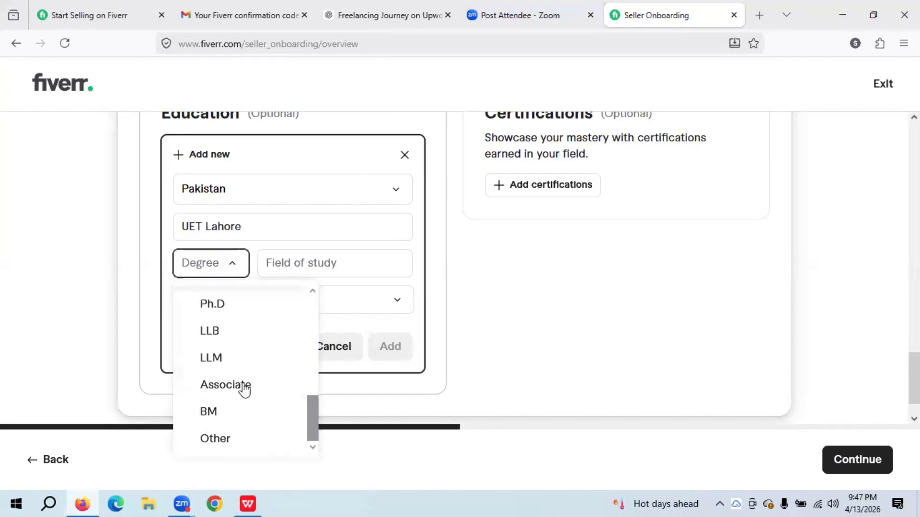
{"action": "scroll", "coordinate": [243, 402], "scroll_direction": "up", "scroll_amount": 5}
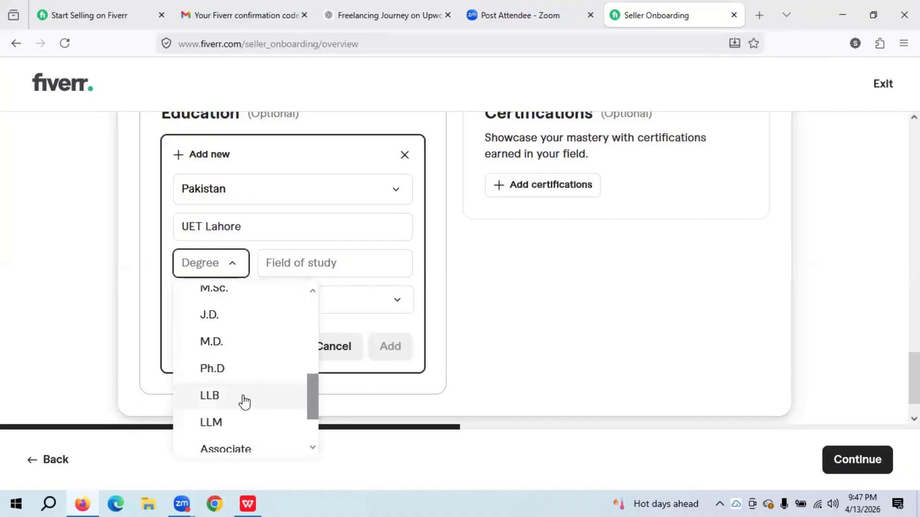
{"action": "left_click", "coordinate": [239, 357]}
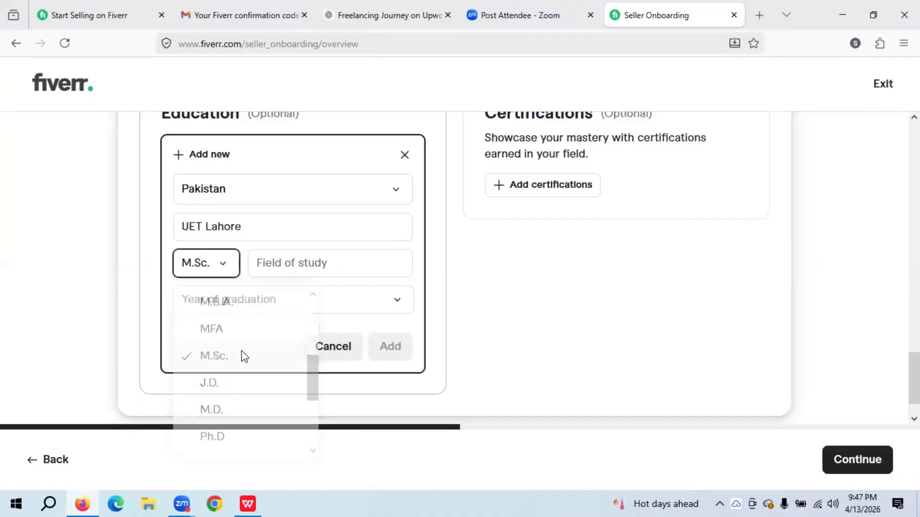
{"action": "left_click", "coordinate": [268, 258]}
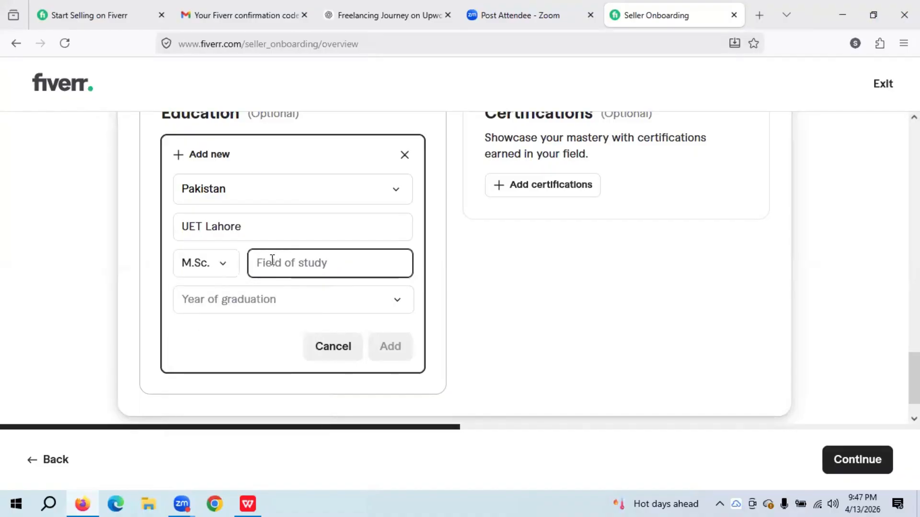
{"action": "type", "text": "El"}
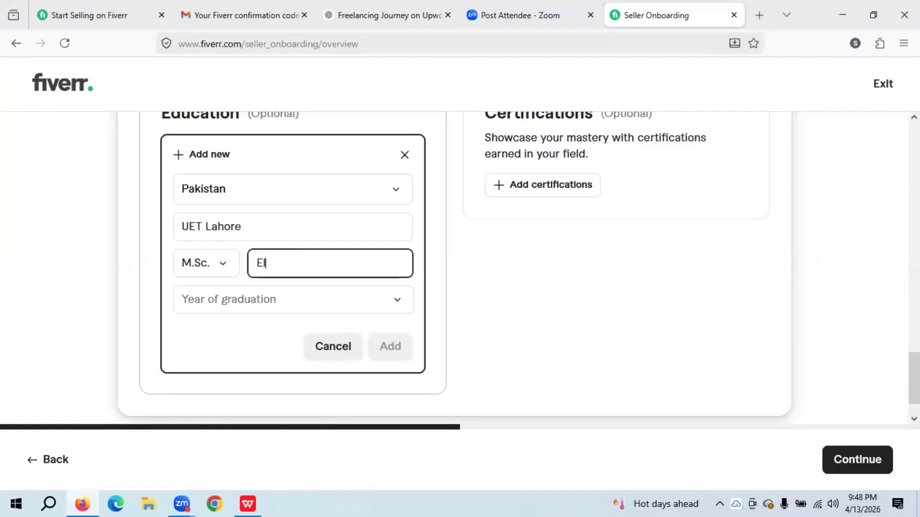
{"action": "type", "text": "ectrical"}
- Set the graduation year to 2017 and add the education entry
{"action": "left_click", "coordinate": [272, 302]}
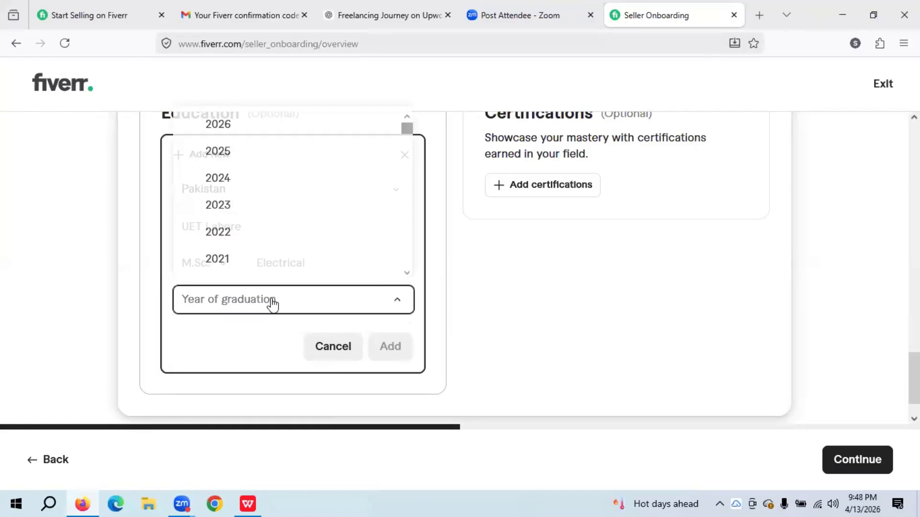
{"action": "scroll", "coordinate": [266, 228], "scroll_direction": "down", "scroll_amount": 1}
{"action": "scroll", "coordinate": [268, 229], "scroll_direction": "up", "scroll_amount": 1}
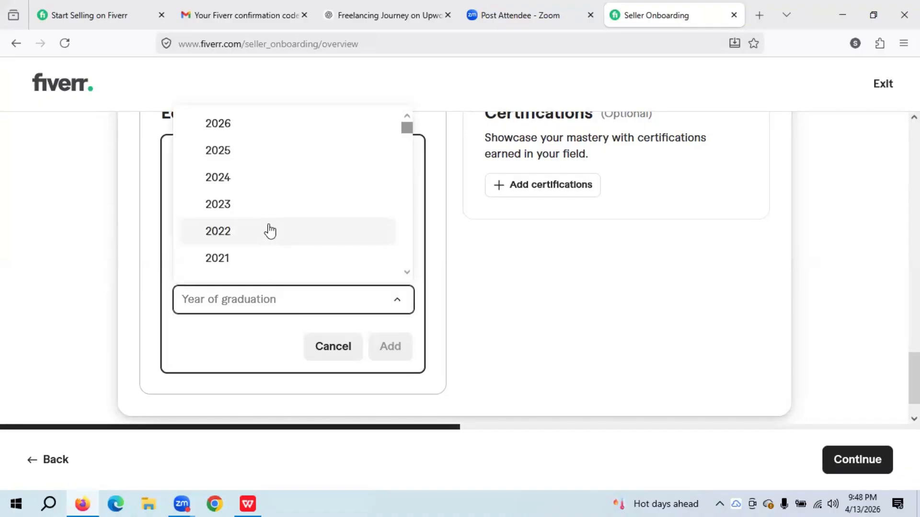
{"action": "scroll", "coordinate": [268, 230], "scroll_direction": "down", "scroll_amount": 5}
{"action": "left_click", "coordinate": [258, 237]}
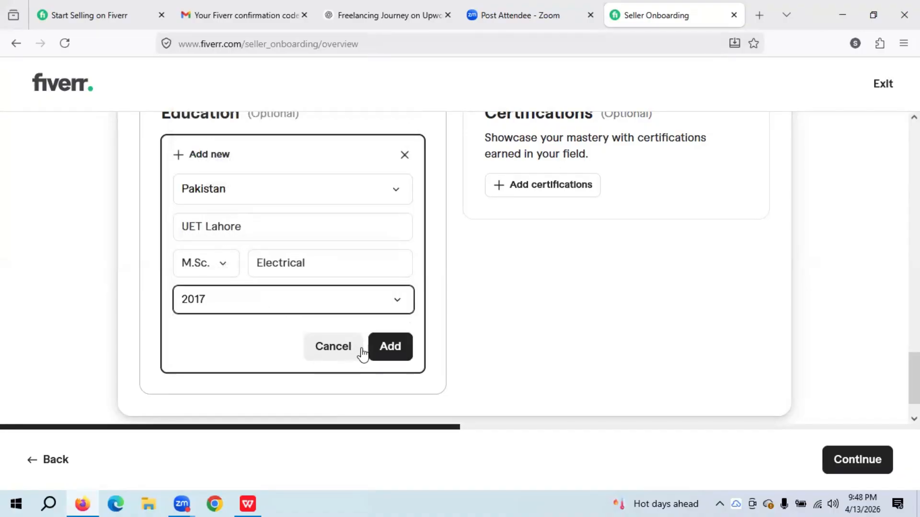
{"action": "left_click", "coordinate": [388, 353]}
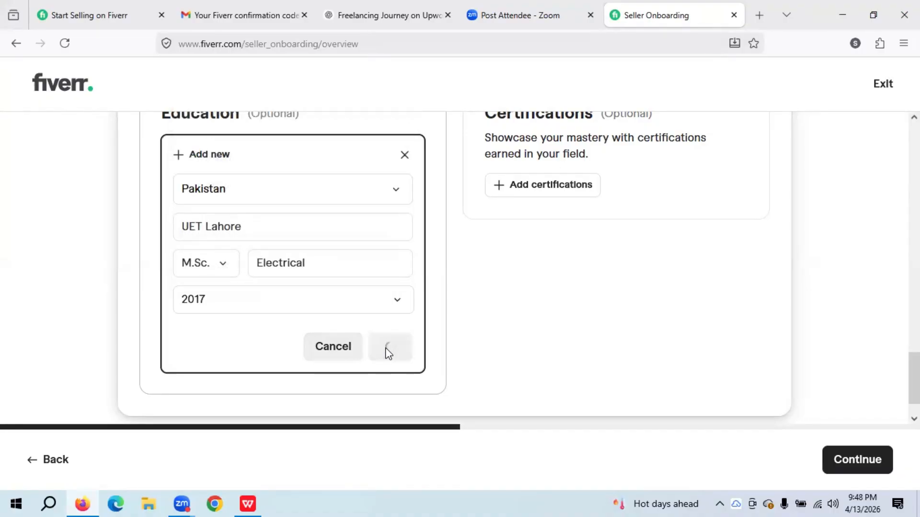
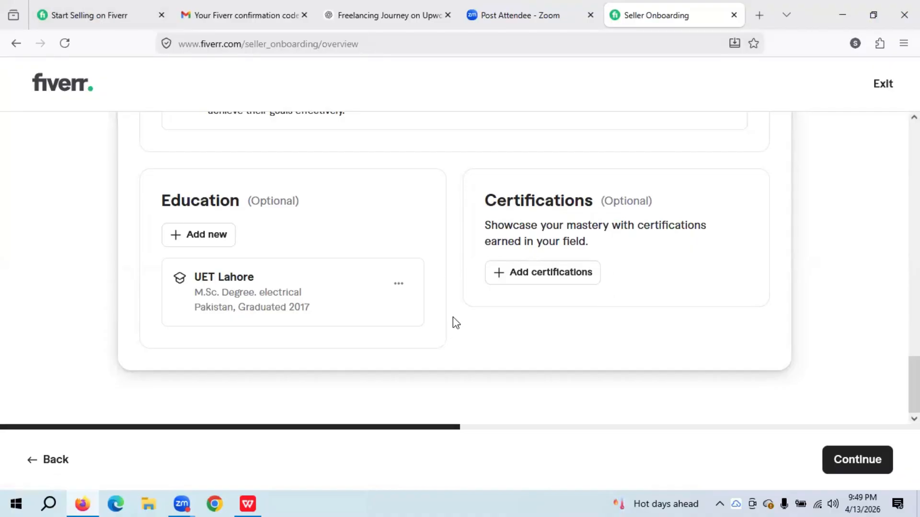
- Open a blank certification entry and focus its Certificate and Received from fields
{"action": "left_click", "coordinate": [548, 283]}
{"action": "left_click", "coordinate": [562, 312]}
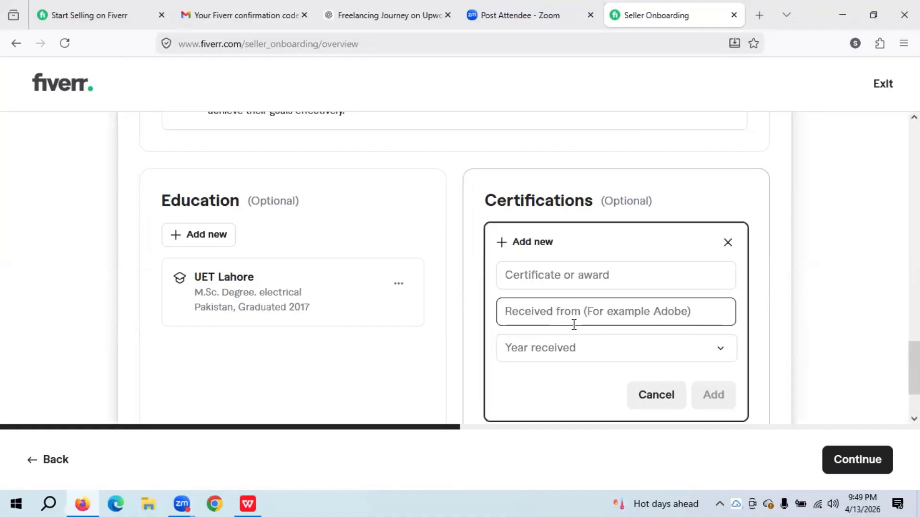
{"action": "left_click", "coordinate": [606, 277]}
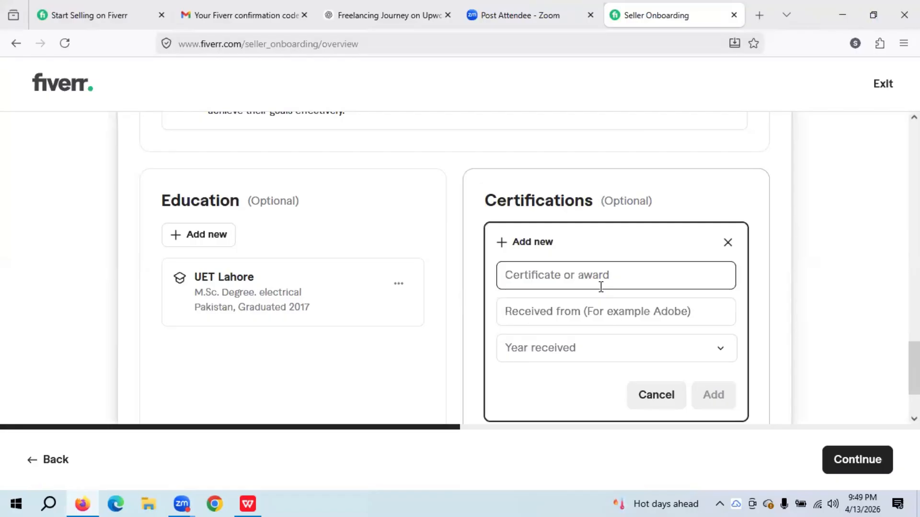
{"action": "left_click", "coordinate": [600, 302]}
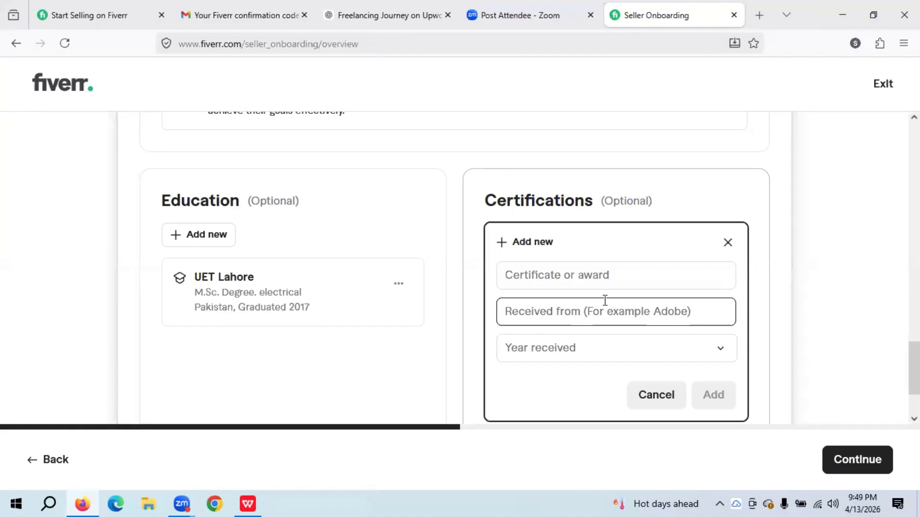
{"action": "left_click", "coordinate": [593, 280]}
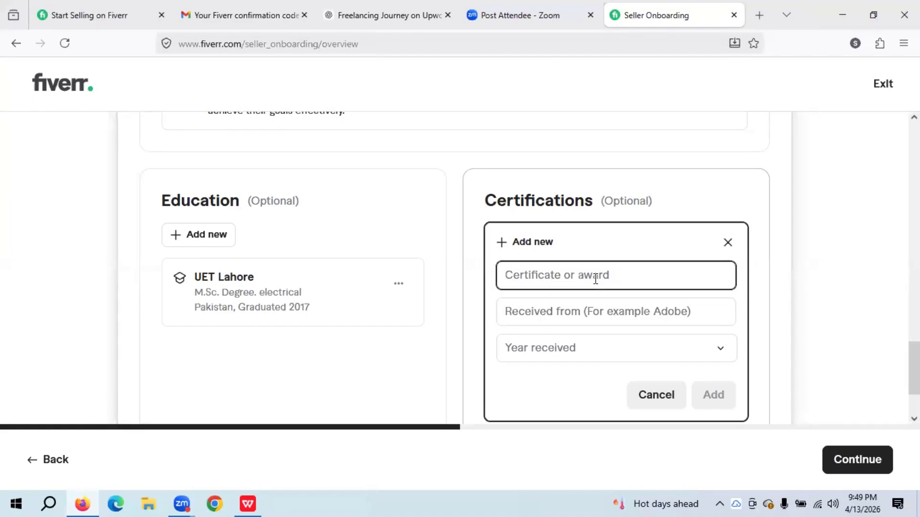
- Look through the open tabs: Upwork chat, Zoom meeting, Fiverr email and the selling page
{"action": "left_click", "coordinate": [378, 4]}
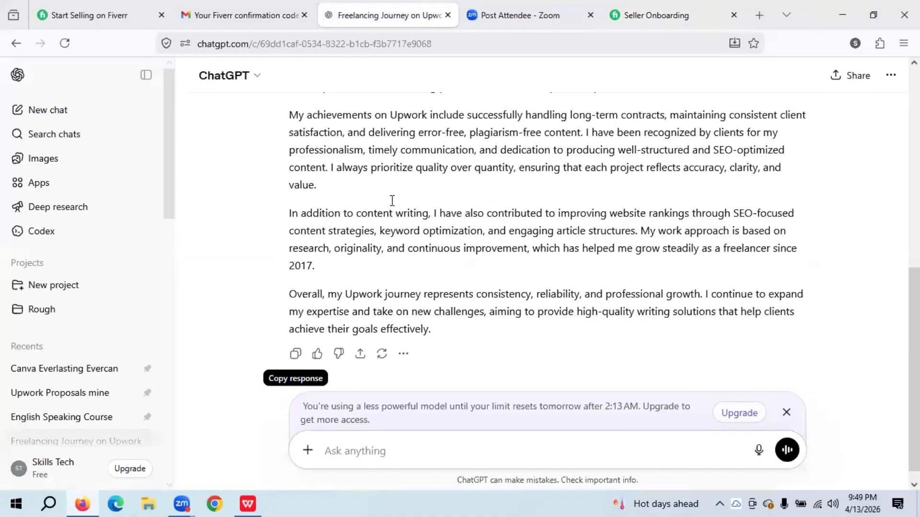
{"action": "scroll", "coordinate": [423, 275], "scroll_direction": "down", "scroll_amount": 1}
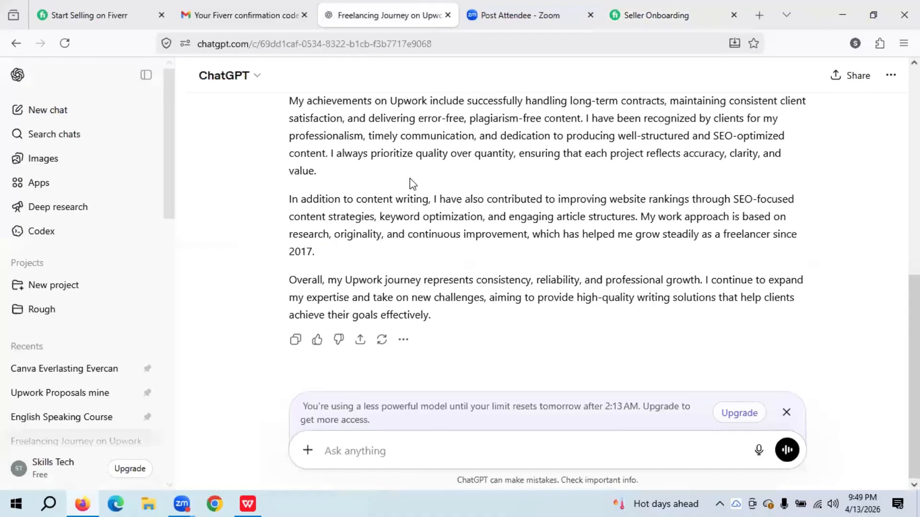
{"action": "left_click", "coordinate": [529, 4]}
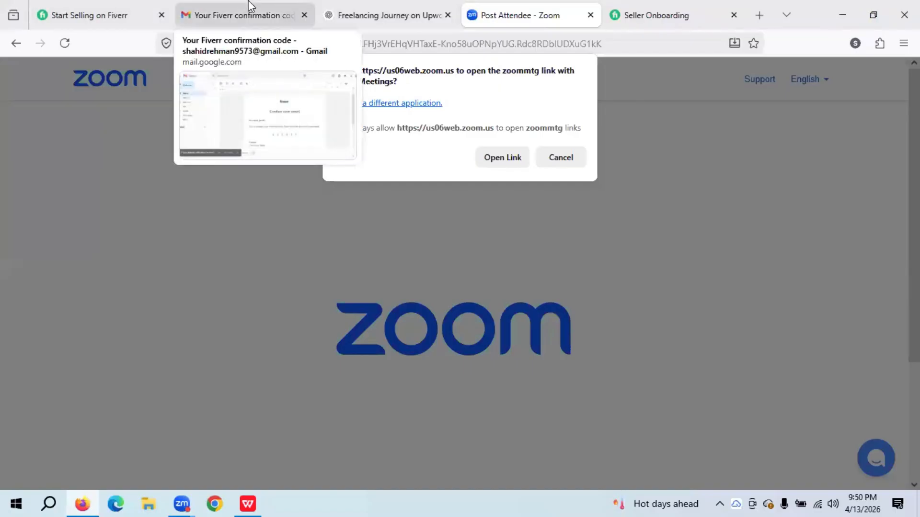
{"action": "left_click", "coordinate": [248, 1]}
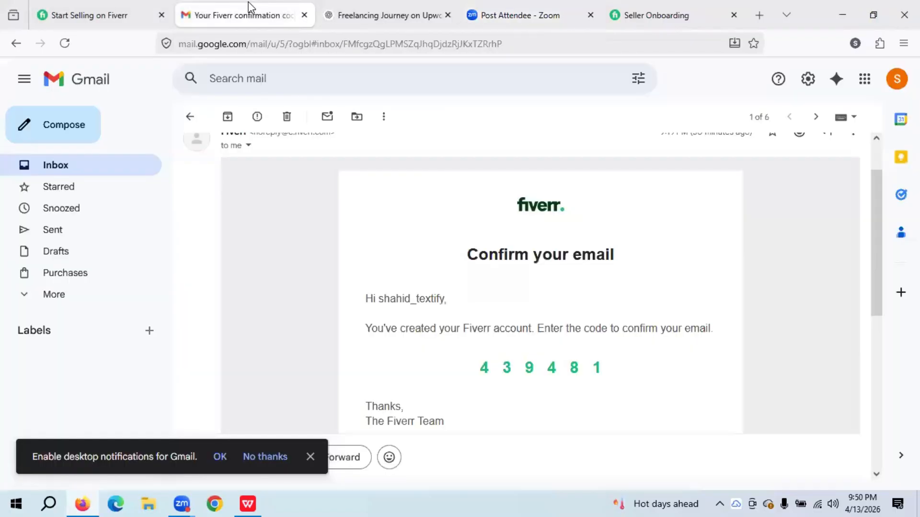
{"action": "left_click", "coordinate": [423, 3]}
{"action": "left_click", "coordinate": [518, 5]}
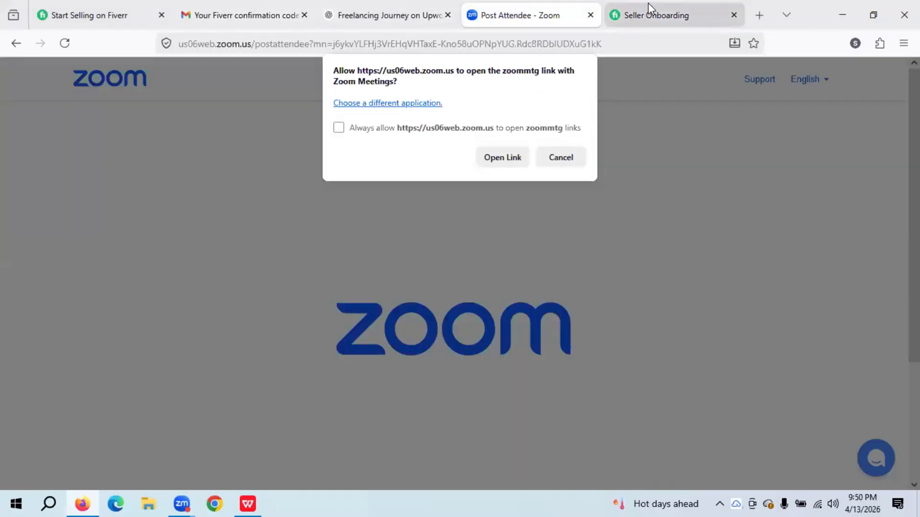
{"action": "left_click", "coordinate": [120, 7]}
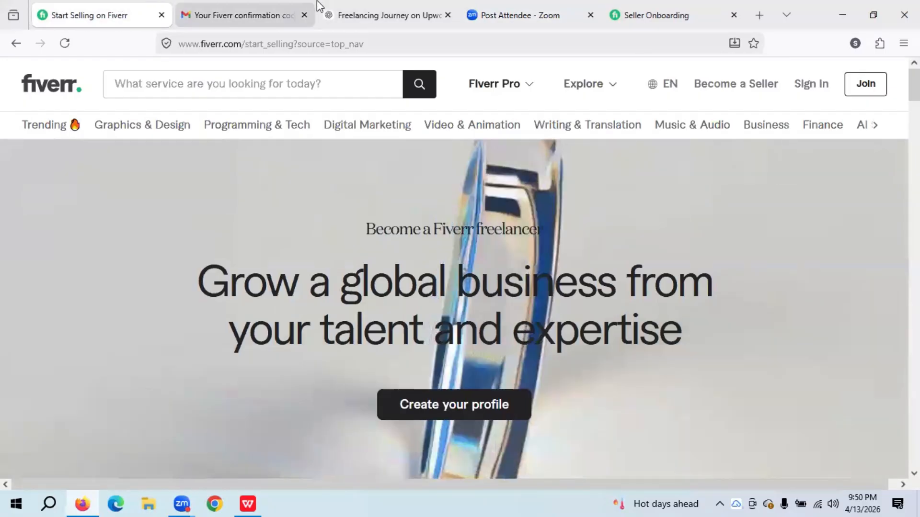
- Start a new blank ChatGPT chat and return to the Fiverr onboarding page
{"action": "left_click", "coordinate": [393, 8]}
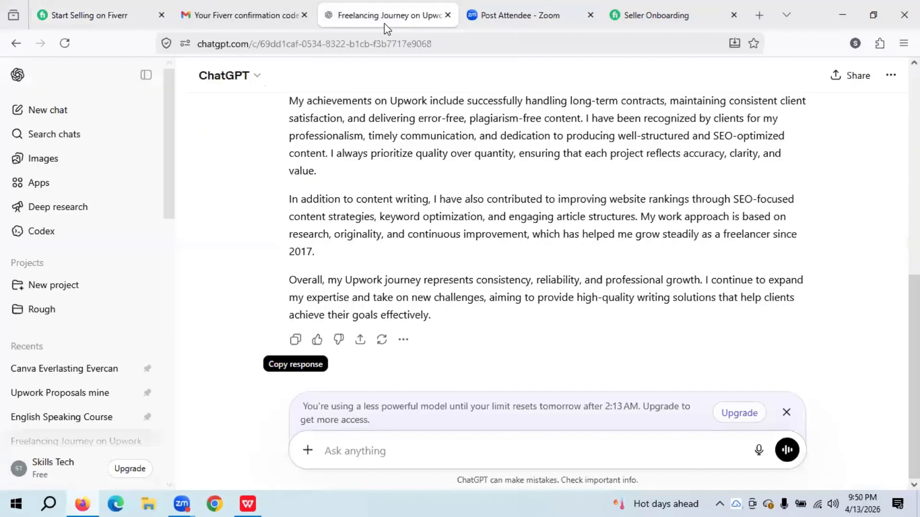
{"action": "left_click", "coordinate": [48, 110]}
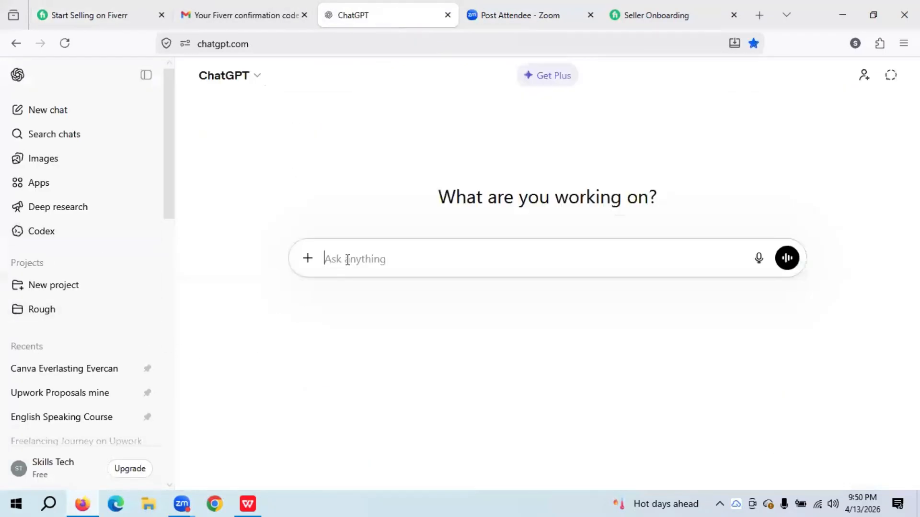
{"action": "left_click", "coordinate": [637, 7]}
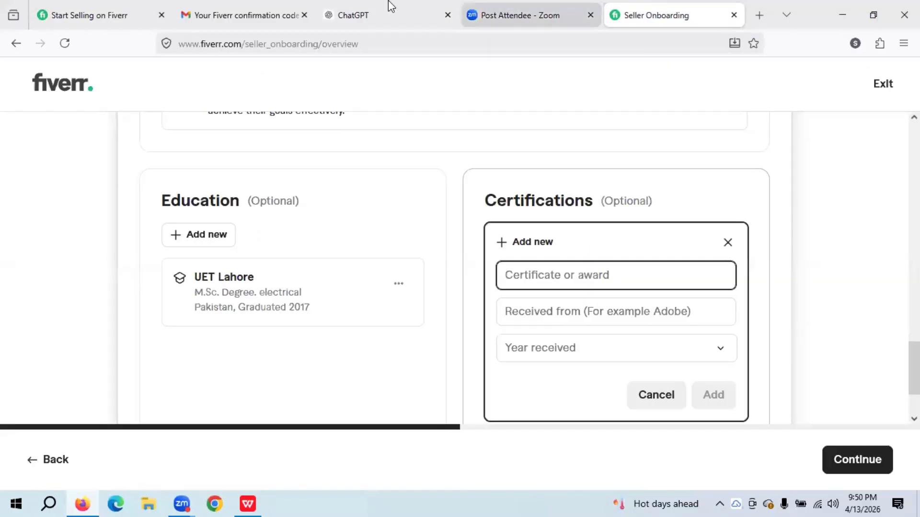
- Type the Microsoft Office certificate request for the Fiverr account, and reopen the certification form
{"action": "left_click", "coordinate": [365, 9]}
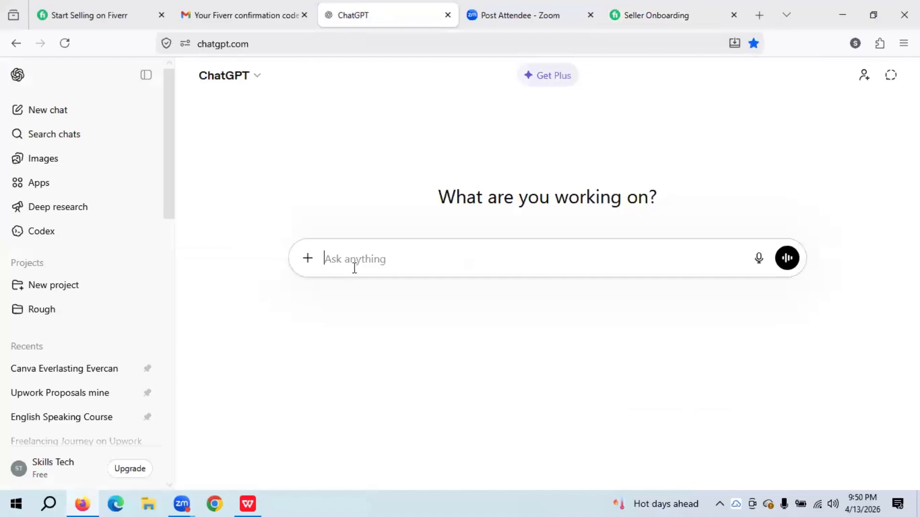
{"action": "type", "text": "ave to mention certi"}
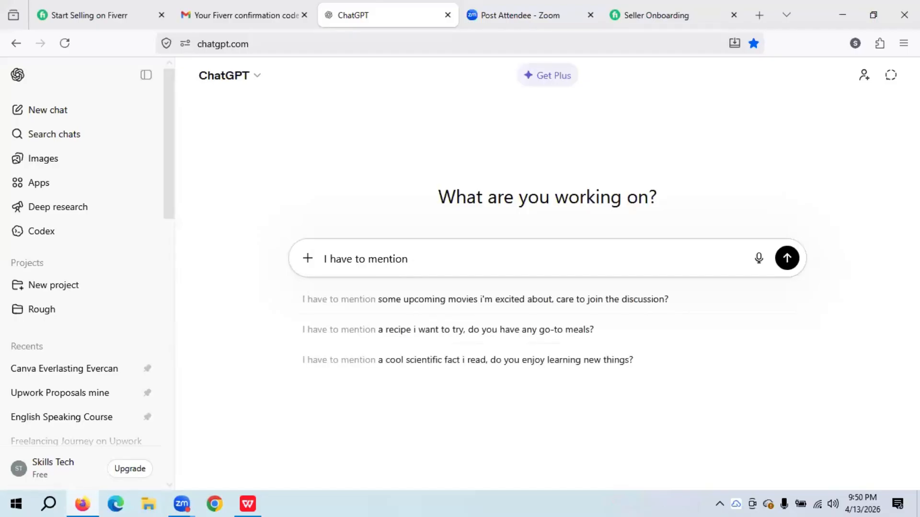
{"action": "type", "text": "fica"}
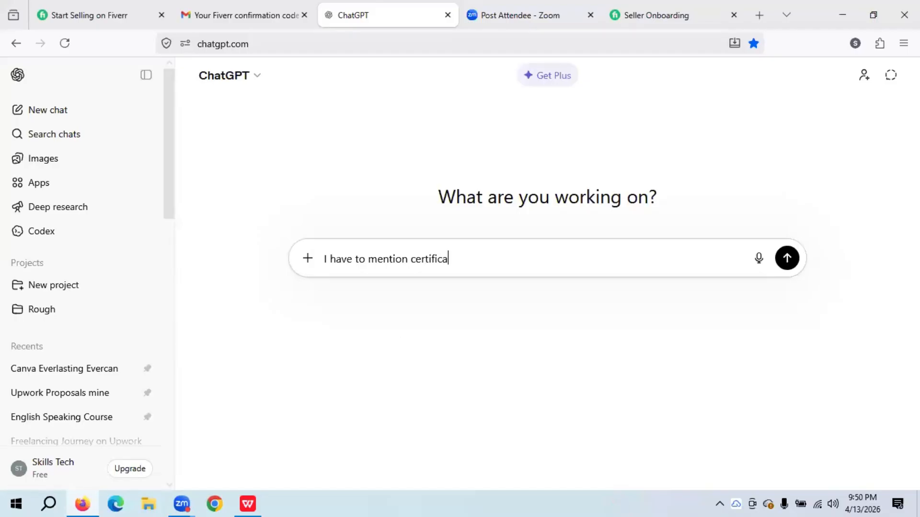
{"action": "type", "text": "te related to"}
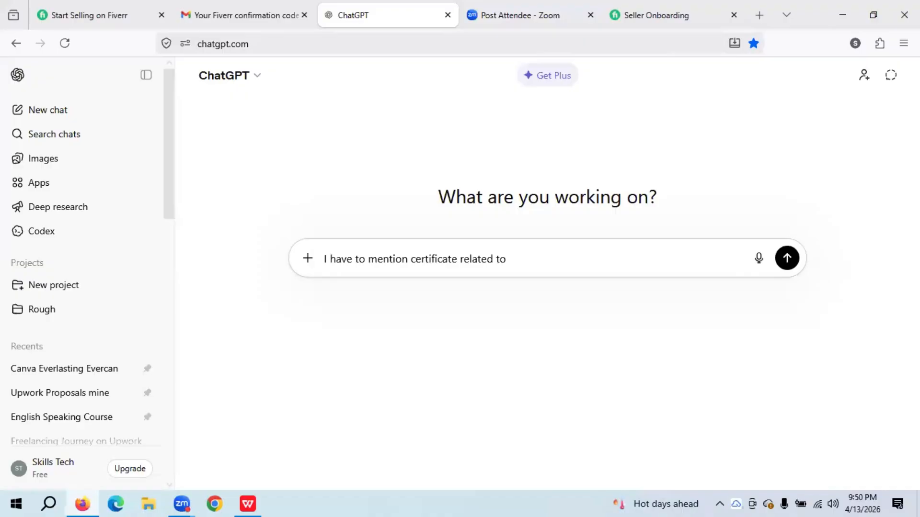
{"action": "type", "text": " microsoft office for my fi"}
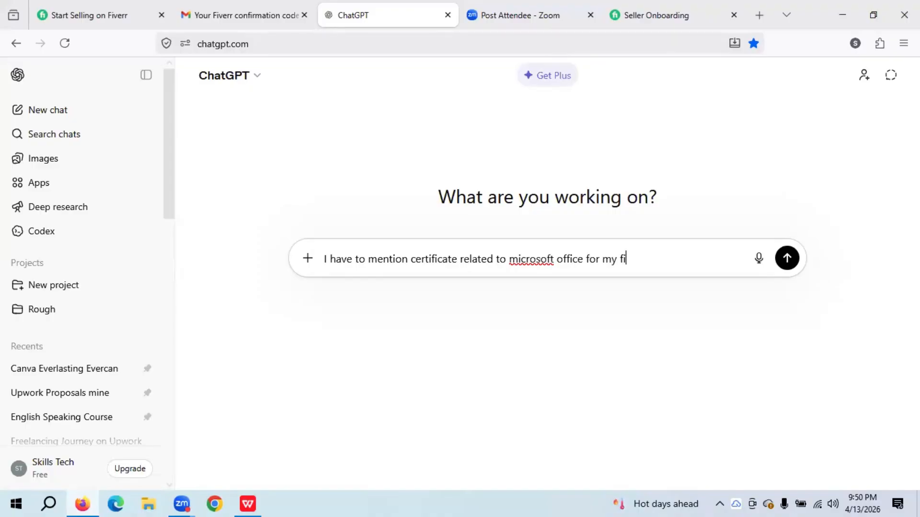
{"action": "type", "text": "verr account."}
{"action": "left_click", "coordinate": [684, 17]}
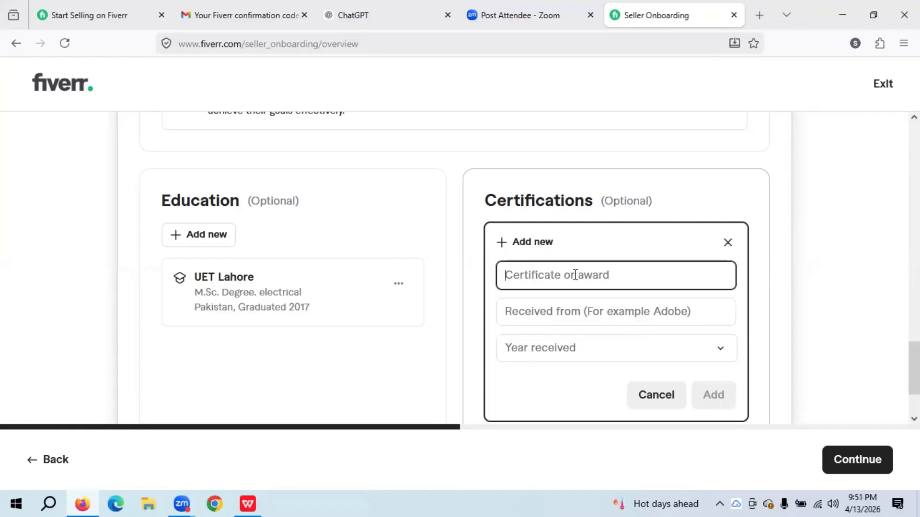
{"action": "left_click", "coordinate": [728, 243]}
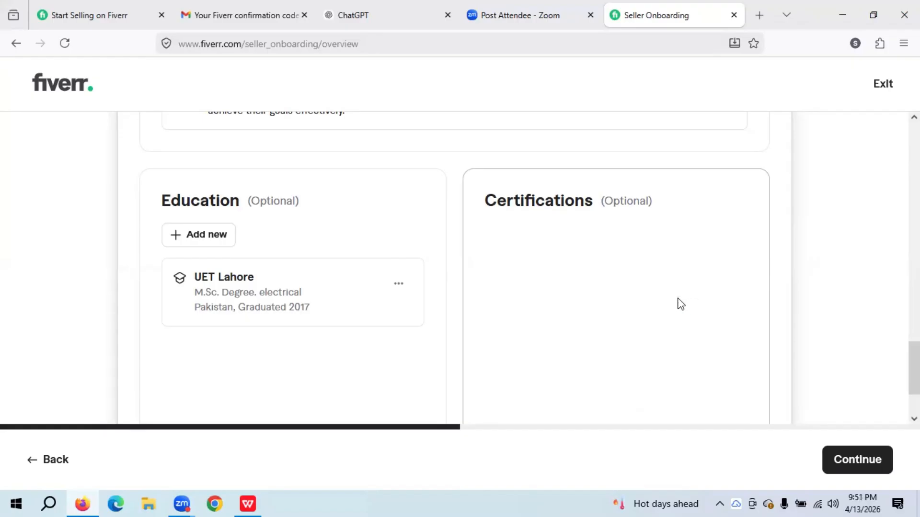
{"action": "left_click", "coordinate": [577, 278]}
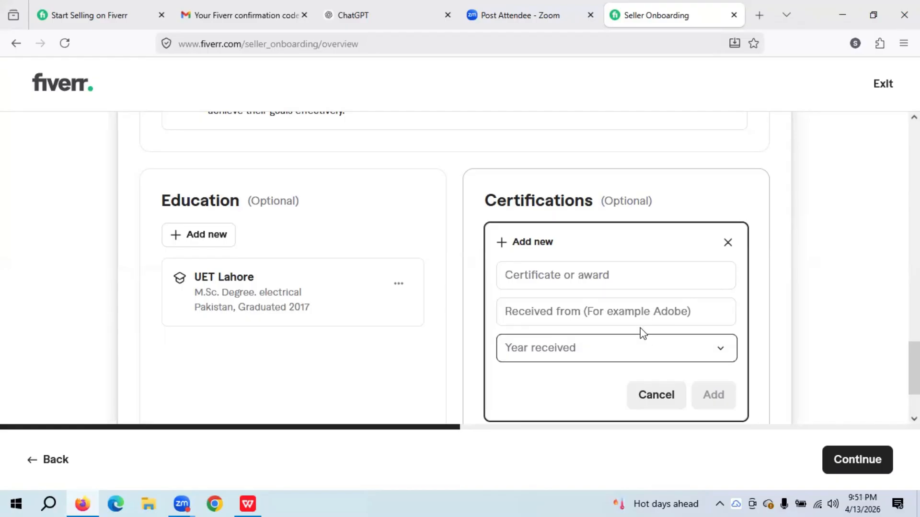
- Extend the prompt with 'Mention name of the certificate and'
{"action": "left_click", "coordinate": [525, 5]}
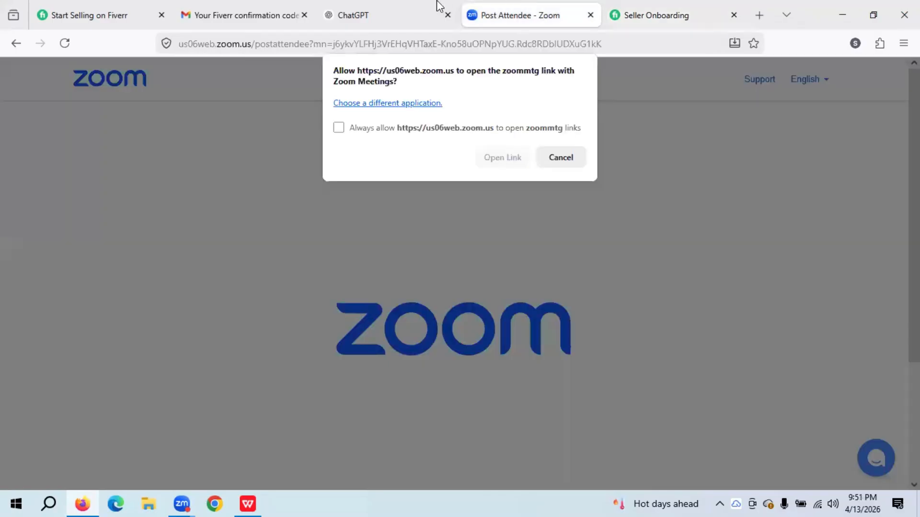
{"action": "left_click", "coordinate": [403, 7]}
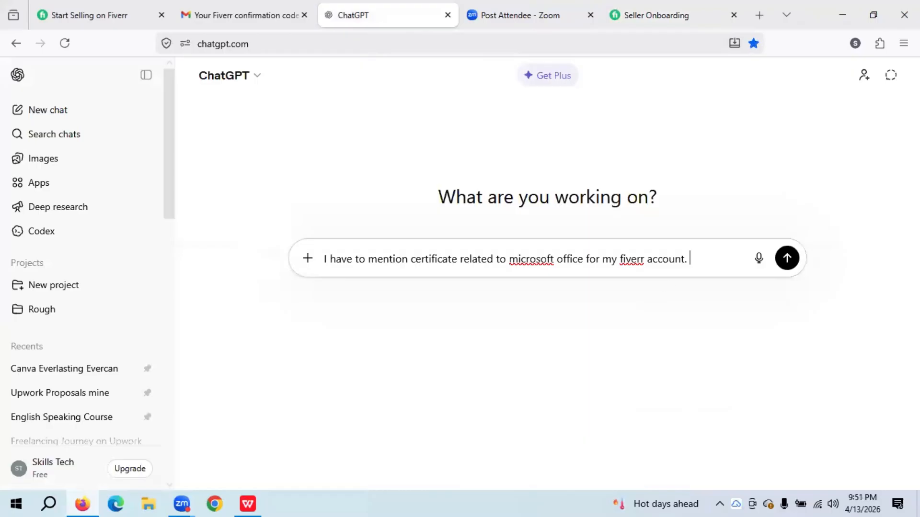
{"action": "type", "text": "Mention nae"}
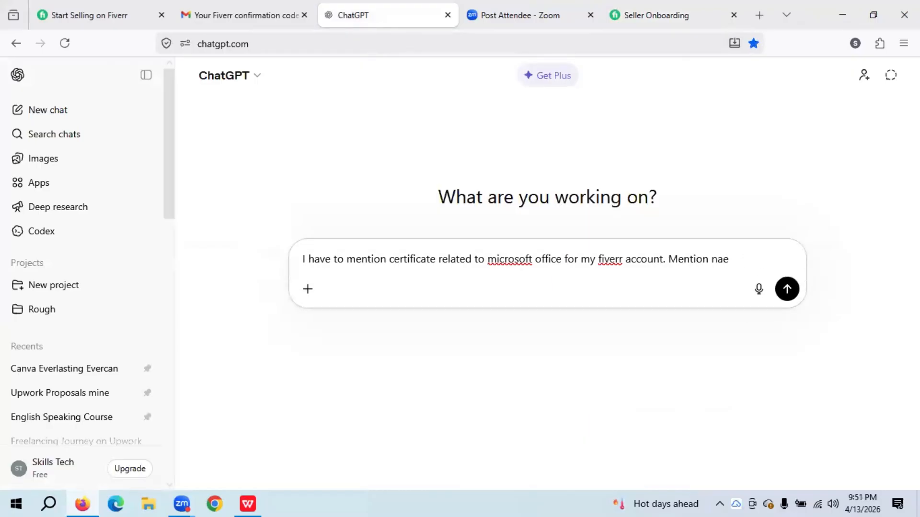
{"action": "key", "text": "BackSpace"}
{"action": "type", "text": "me of the certificate and"}
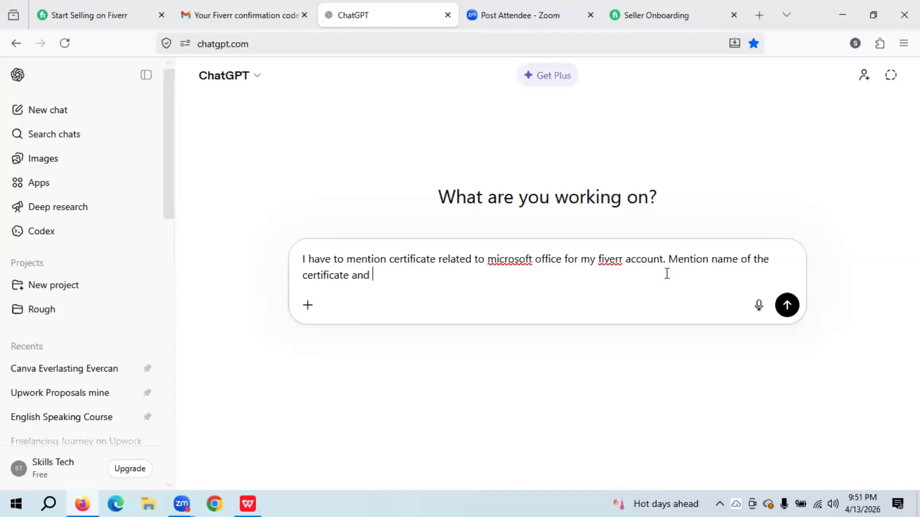
- Finish the prompt with 'from E-Tech Zone'
{"action": "left_click", "coordinate": [652, 16]}
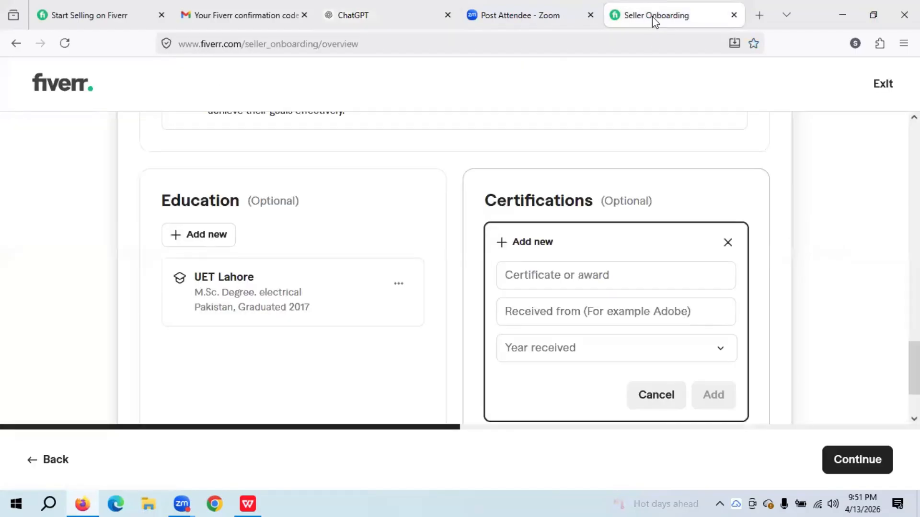
{"action": "left_click", "coordinate": [529, 12]}
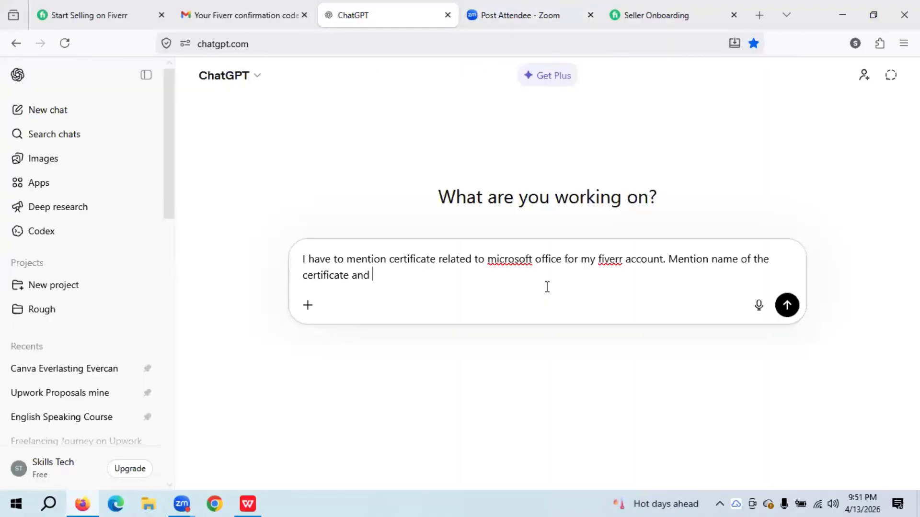
{"action": "type", "text": "r"}
{"action": "key", "text": "BackSpace"}
{"action": "key", "text": "BackSpace"}
{"action": "type", "text": "om E-Tech Zone"}
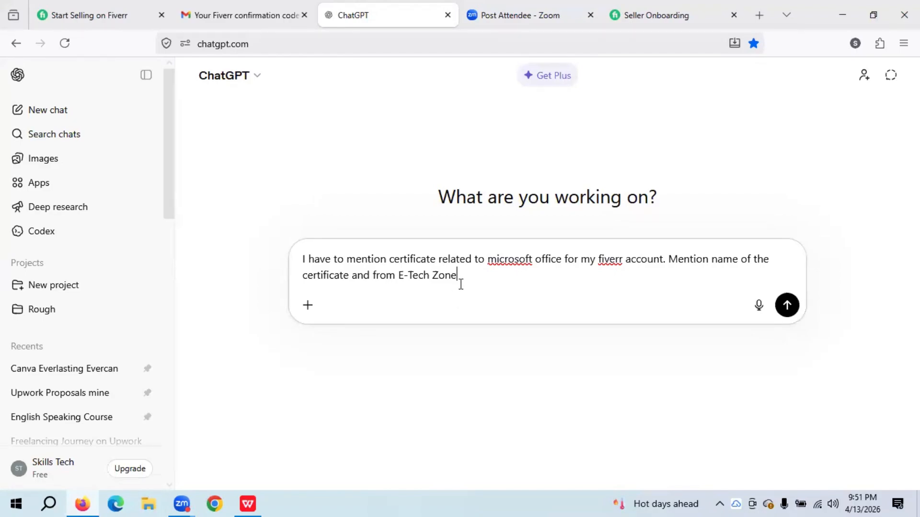
{"action": "left_click_drag", "start_coordinate": [460, 282], "coordinate": [399, 278]}
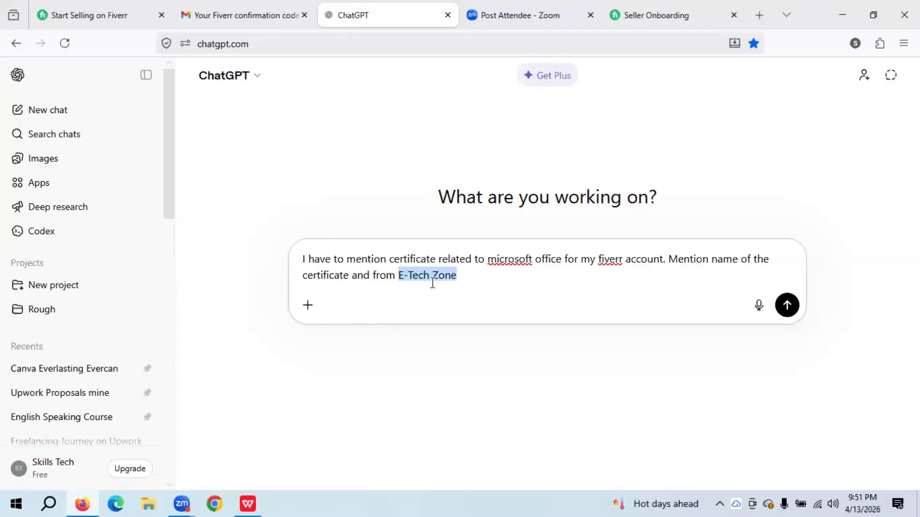
- Send the prompt and copy the suggested 'Microsoft Office Certificate' title
{"action": "key", "text": "Return"}
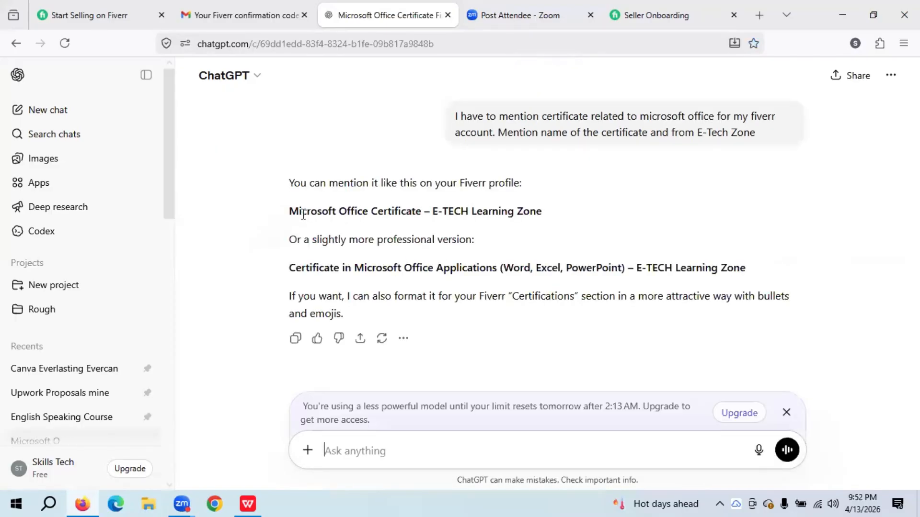
{"action": "left_click_drag", "start_coordinate": [290, 214], "coordinate": [419, 214]}
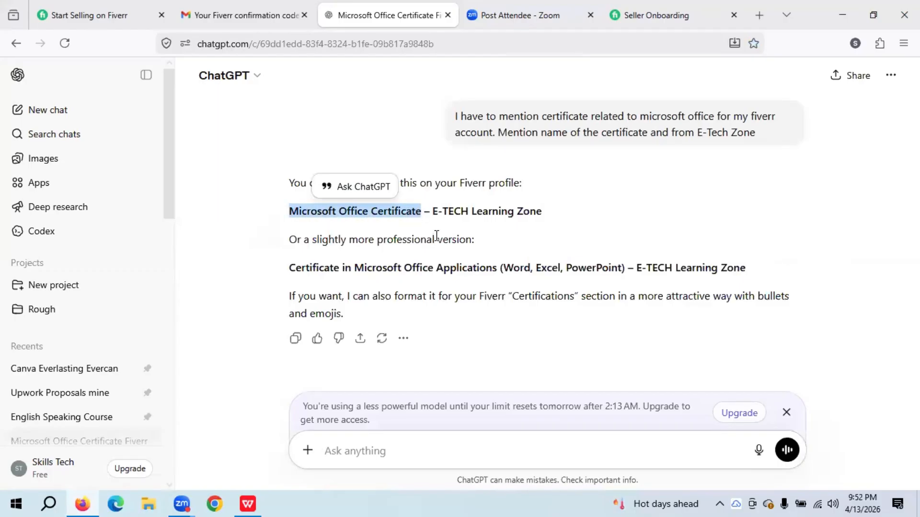
{"action": "key", "text": "ctrl+c"}
- Paste the certificate name and enter 'E- Tech Zone' as Received from
{"action": "left_click", "coordinate": [640, 4]}
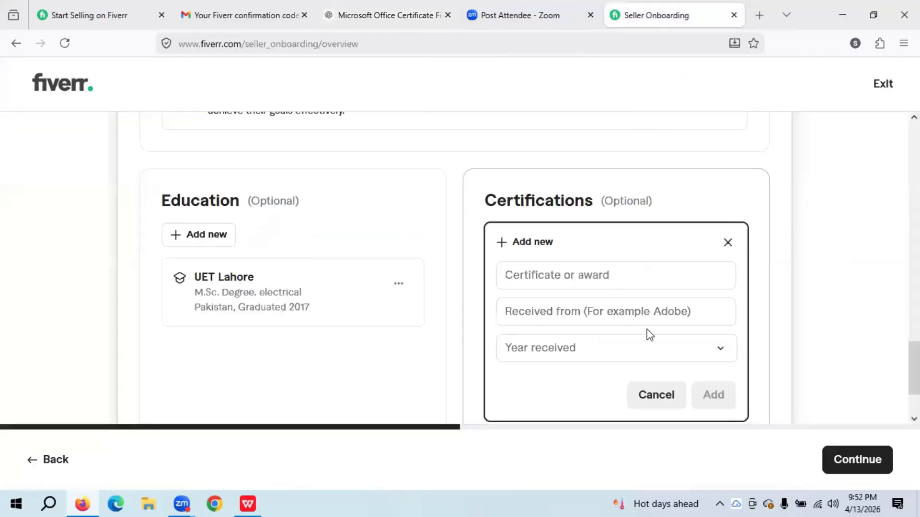
{"action": "left_click", "coordinate": [601, 280]}
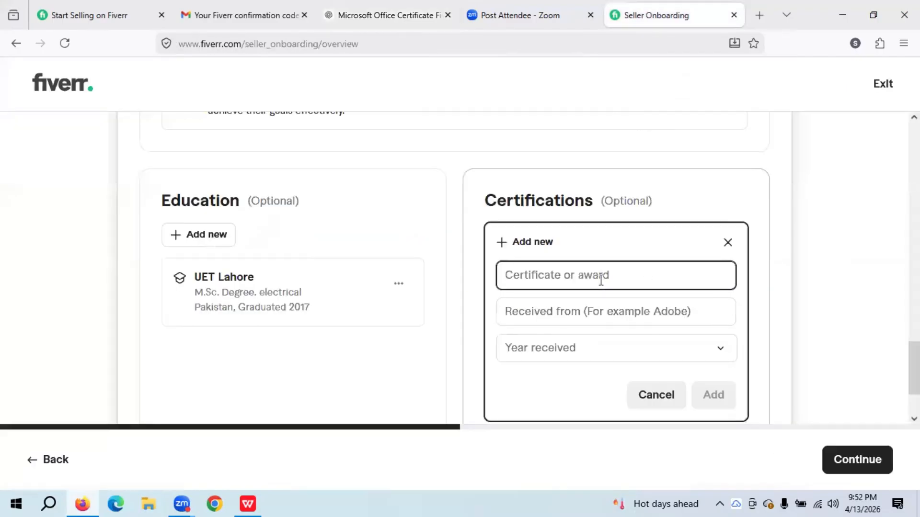
{"action": "key", "text": "ctrl+v"}
{"action": "left_click", "coordinate": [596, 313]}
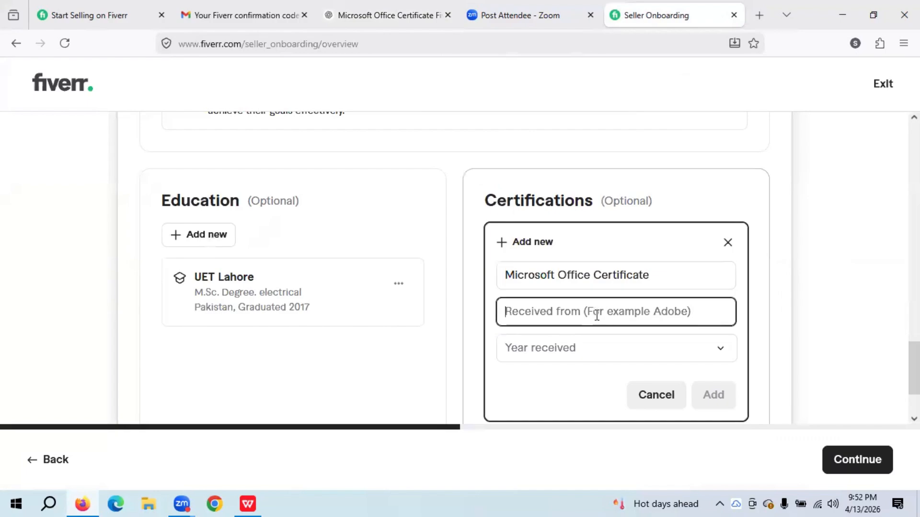
{"action": "type", "text": "E"}
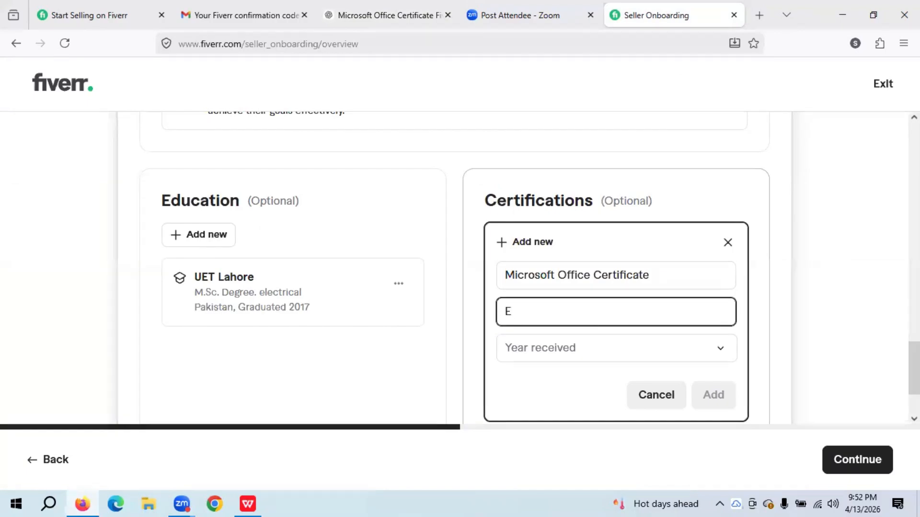
{"action": "type", "text": "- Tech Zone"}
- Set the year received to 2024 and add the certification
{"action": "left_click", "coordinate": [574, 352]}
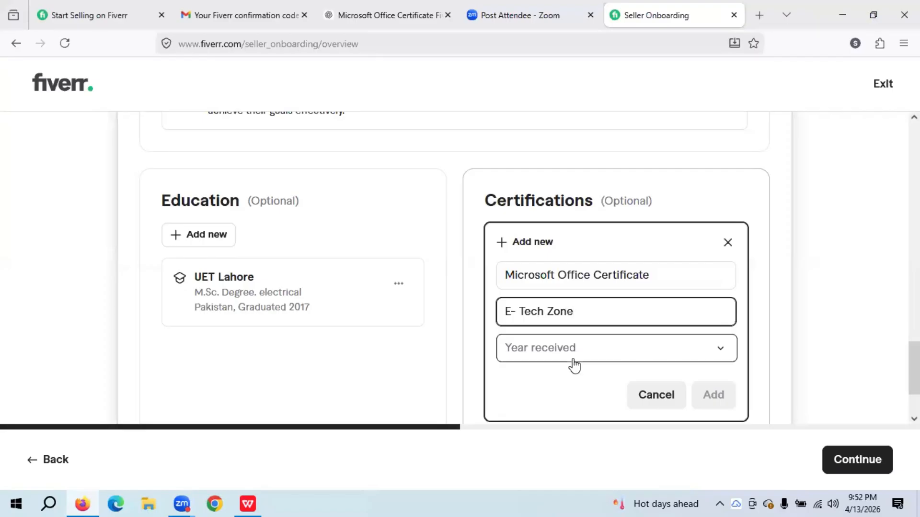
{"action": "scroll", "coordinate": [575, 312], "scroll_direction": "down", "scroll_amount": 1}
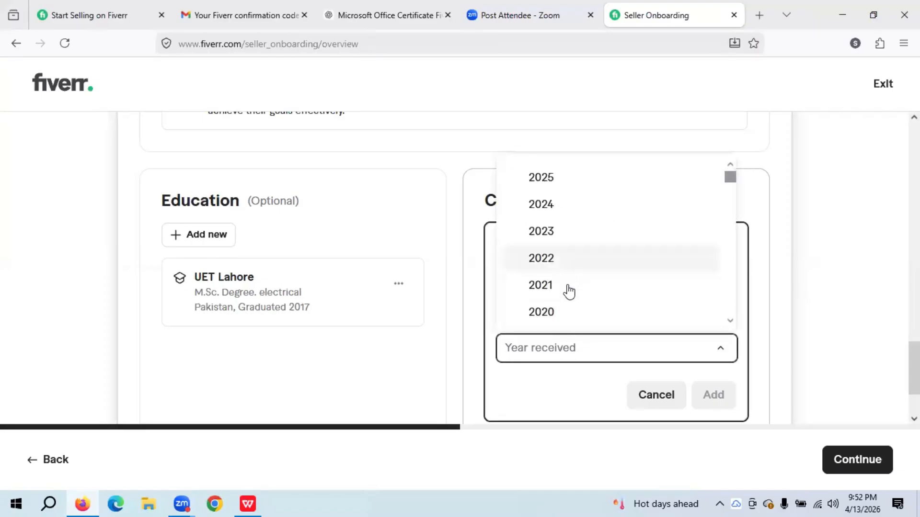
{"action": "scroll", "coordinate": [565, 318], "scroll_direction": "down", "scroll_amount": 3}
{"action": "scroll", "coordinate": [563, 297], "scroll_direction": "up", "scroll_amount": 1}
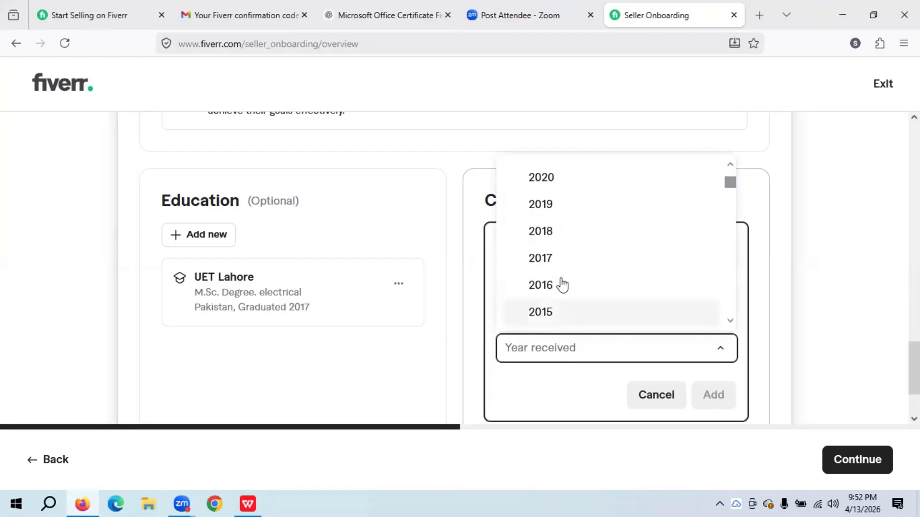
{"action": "scroll", "coordinate": [562, 286], "scroll_direction": "up", "scroll_amount": 1}
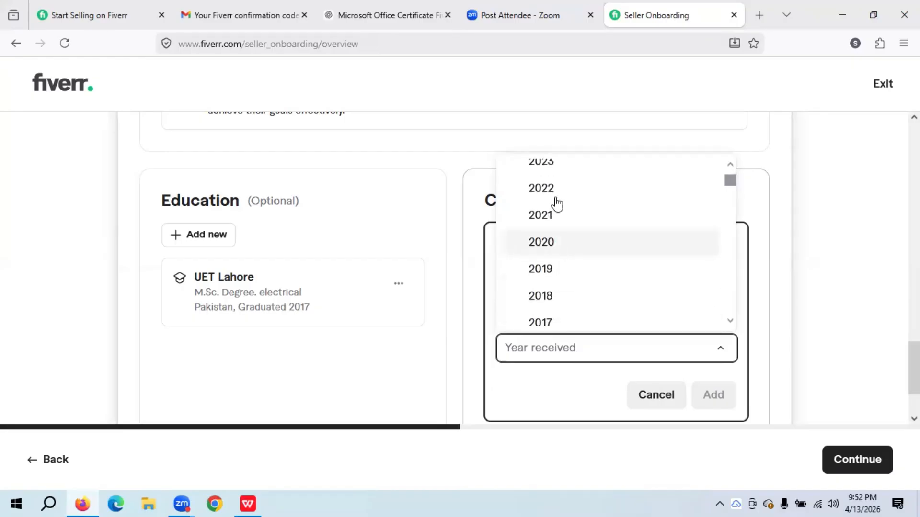
{"action": "scroll", "coordinate": [556, 205], "scroll_direction": "up", "scroll_amount": 2}
{"action": "left_click", "coordinate": [554, 199]}
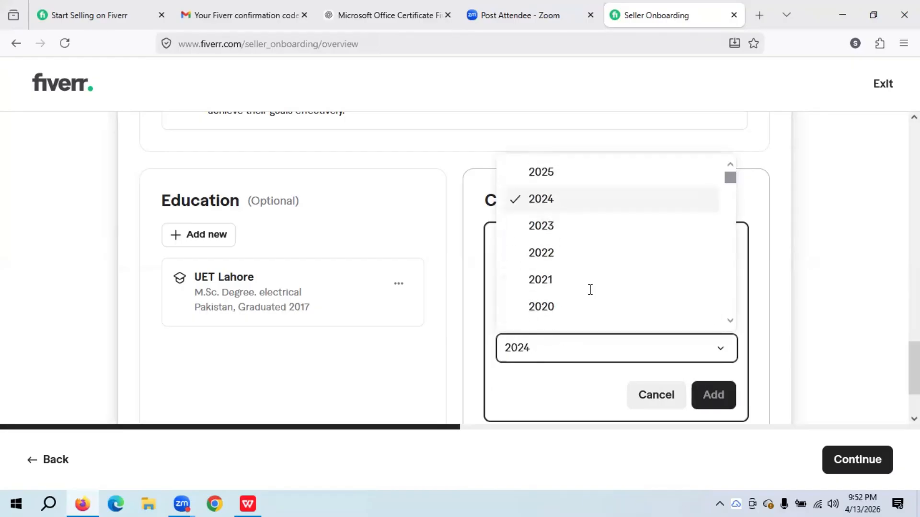
{"action": "left_click", "coordinate": [698, 396]}
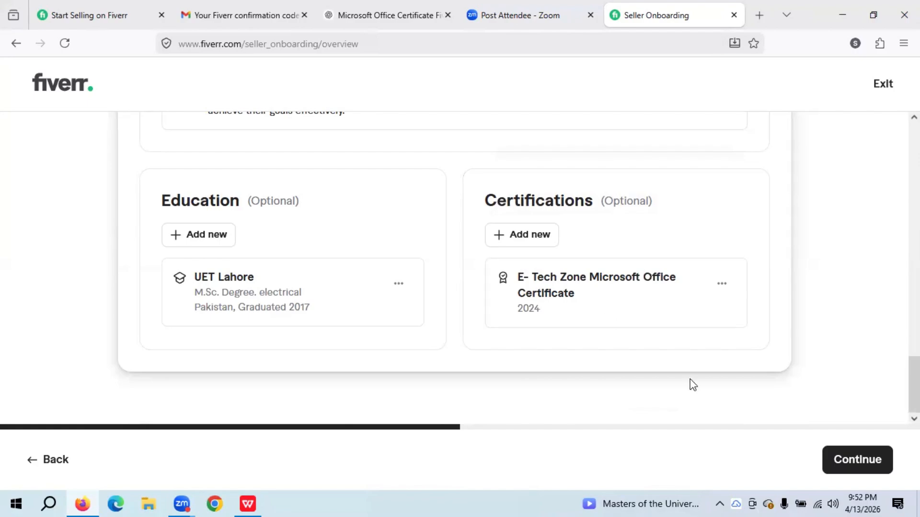
- Continue to the Review your new profile page and open the display name editor
{"action": "left_click", "coordinate": [858, 469]}
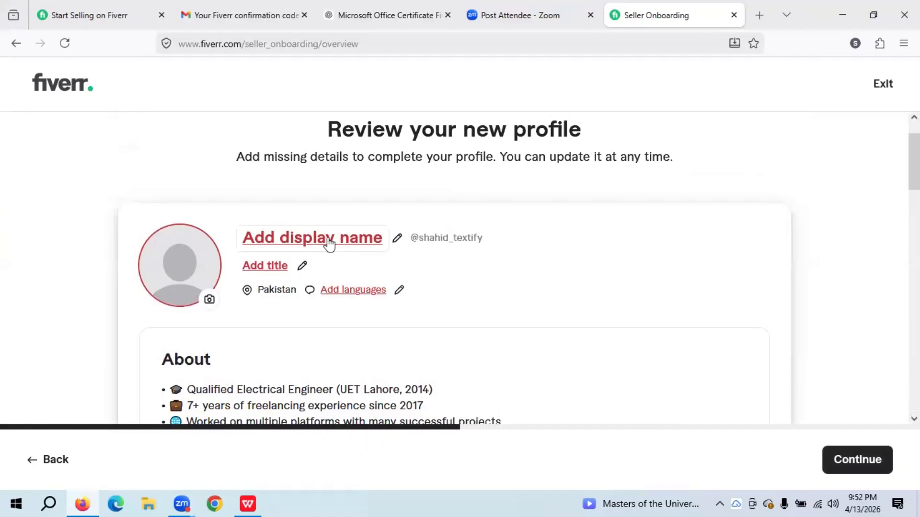
{"action": "left_click", "coordinate": [394, 243]}
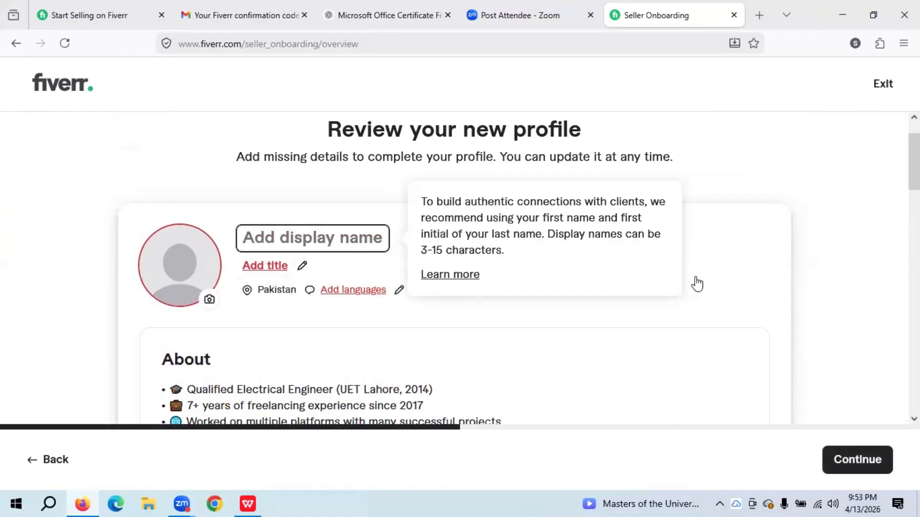
{"action": "left_click", "coordinate": [838, 312]}
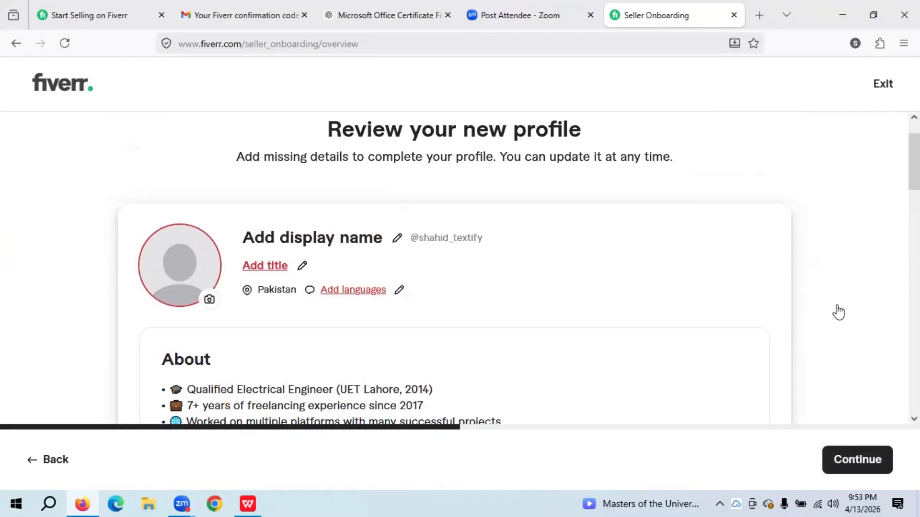
{"action": "left_click", "coordinate": [300, 245]}
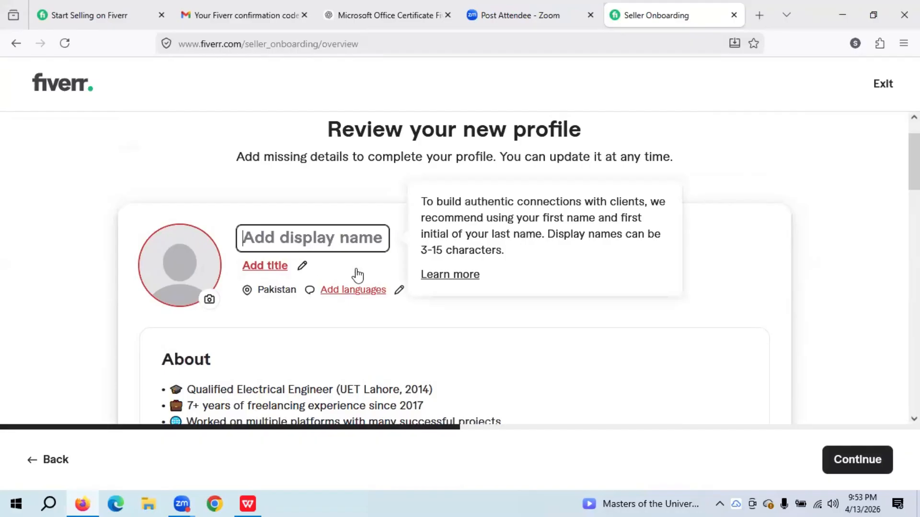
{"action": "left_click", "coordinate": [810, 275]}
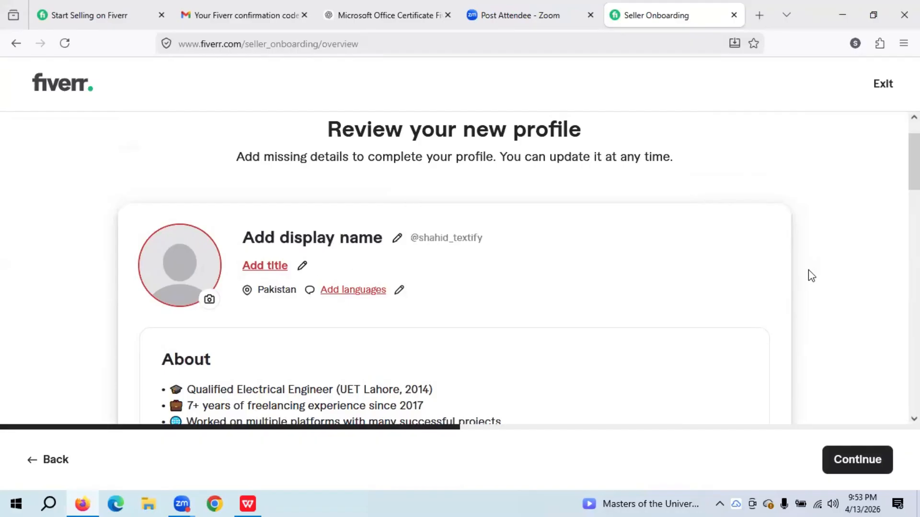
{"action": "left_click", "coordinate": [269, 239]}
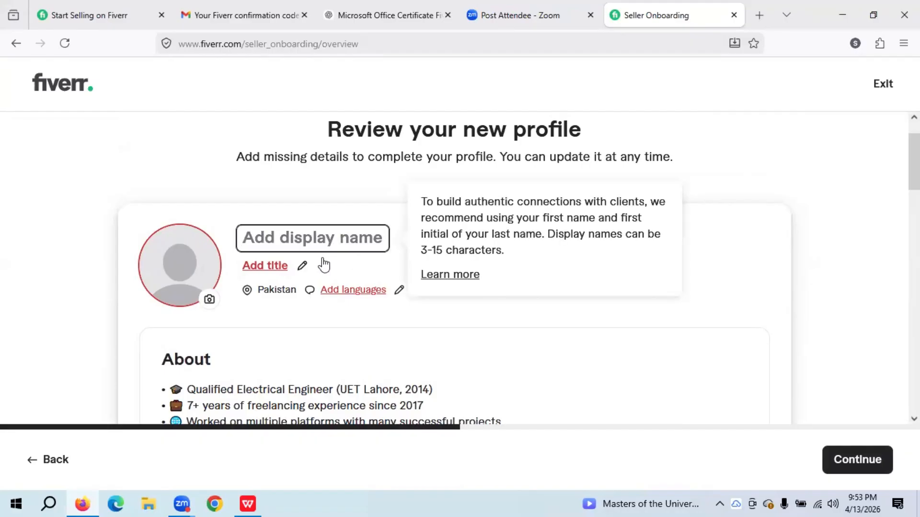
- Enter a display name containing an underscore and commit it
{"action": "type", "text": "Sha"}
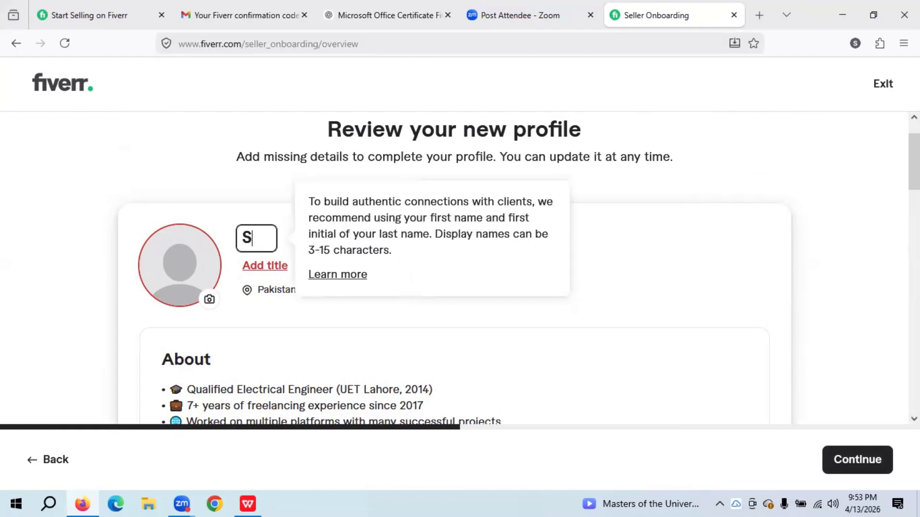
{"action": "key", "text": "BackSpace"}
{"action": "key", "text": "BackSpace"}
{"action": "key", "text": "BackSpace"}
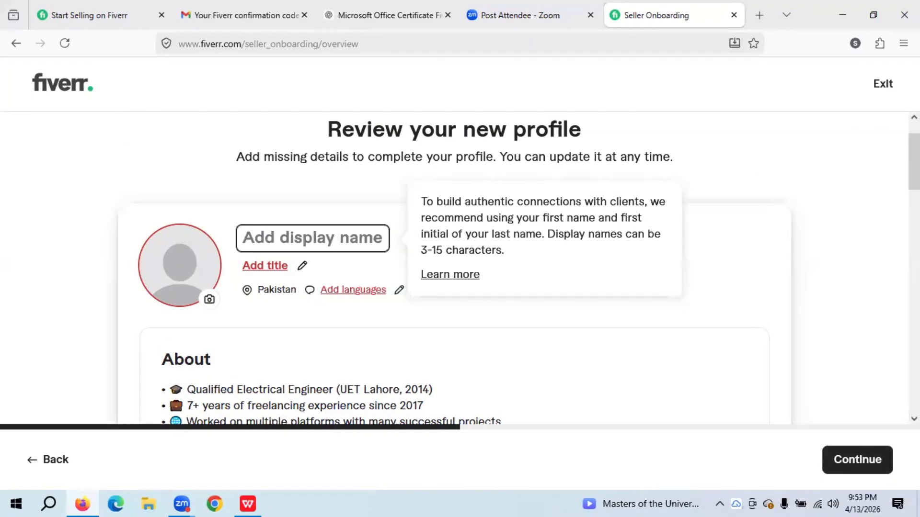
{"action": "type", "text": "S"}
{"action": "key", "text": "BackSpace"}
{"action": "left_click", "coordinate": [89, 234]}
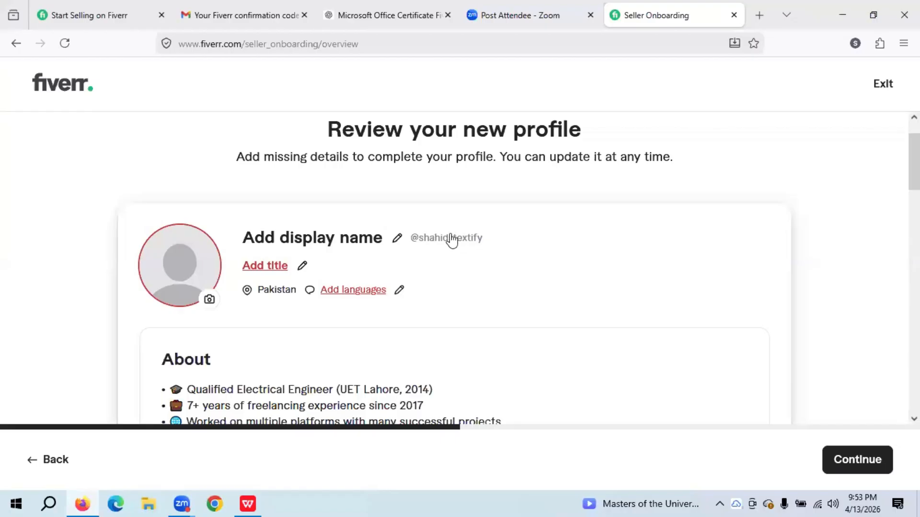
{"action": "left_click", "coordinate": [401, 239]}
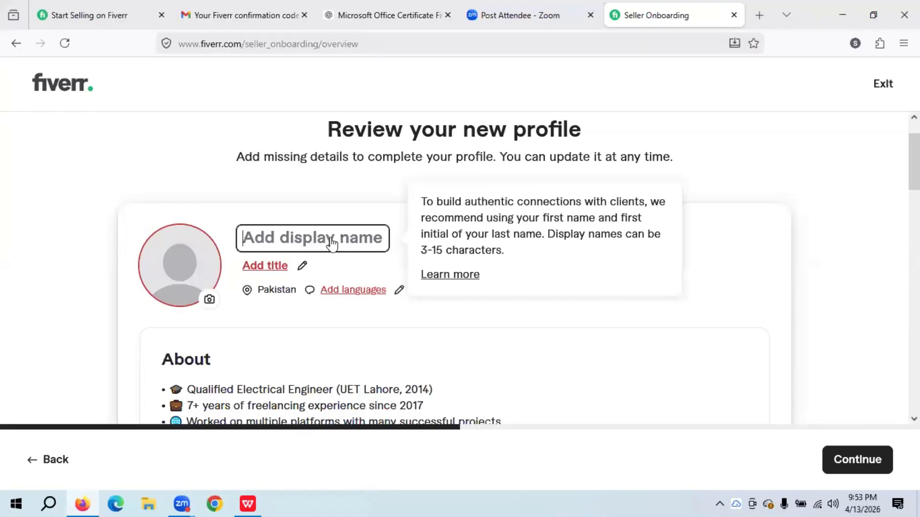
{"action": "type", "text": "Shahid"}
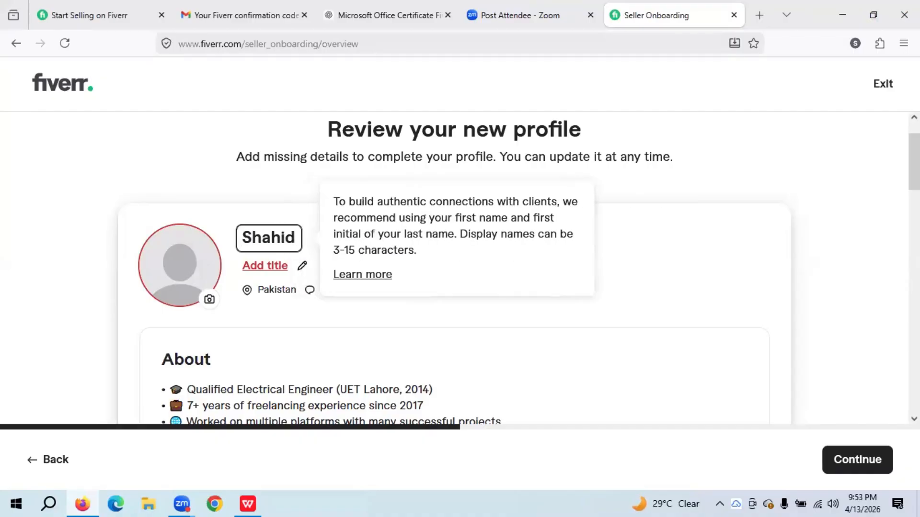
{"action": "type", "text": "_"}
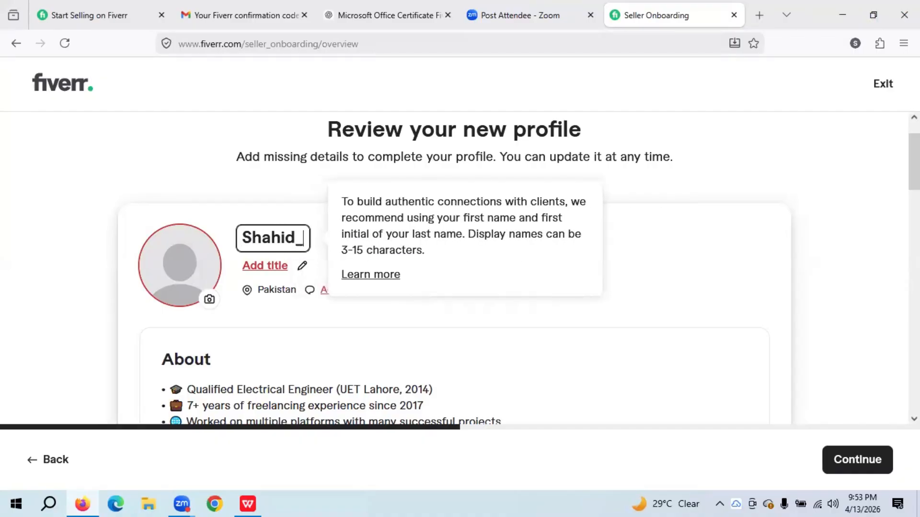
{"action": "type", "text": "Tex"}
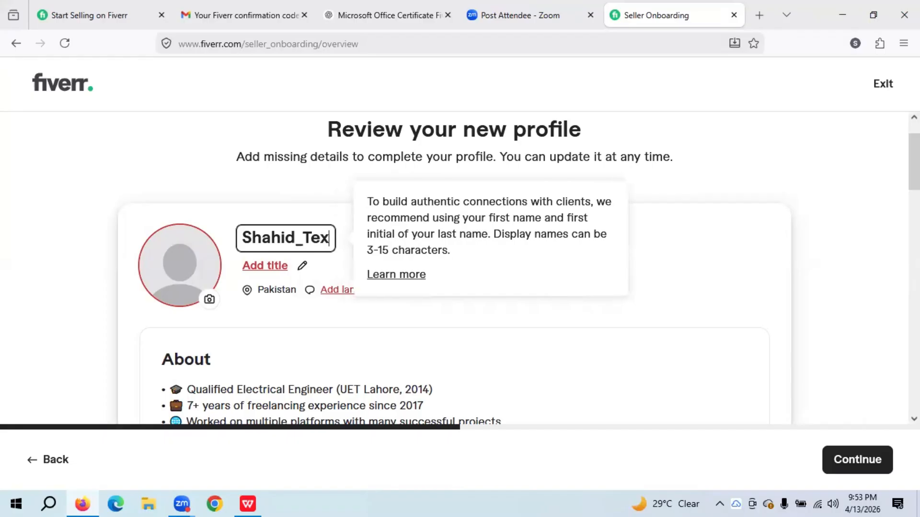
{"action": "type", "text": "tify"}
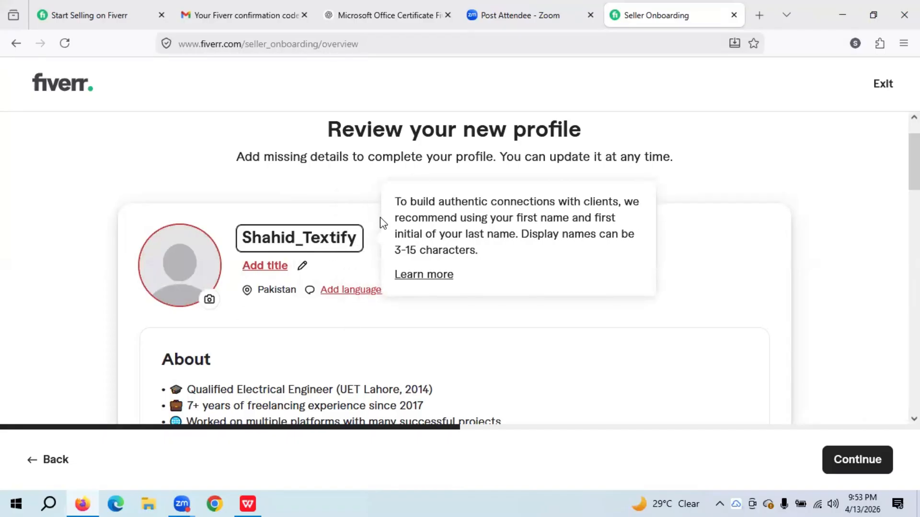
{"action": "left_click", "coordinate": [288, 338]}
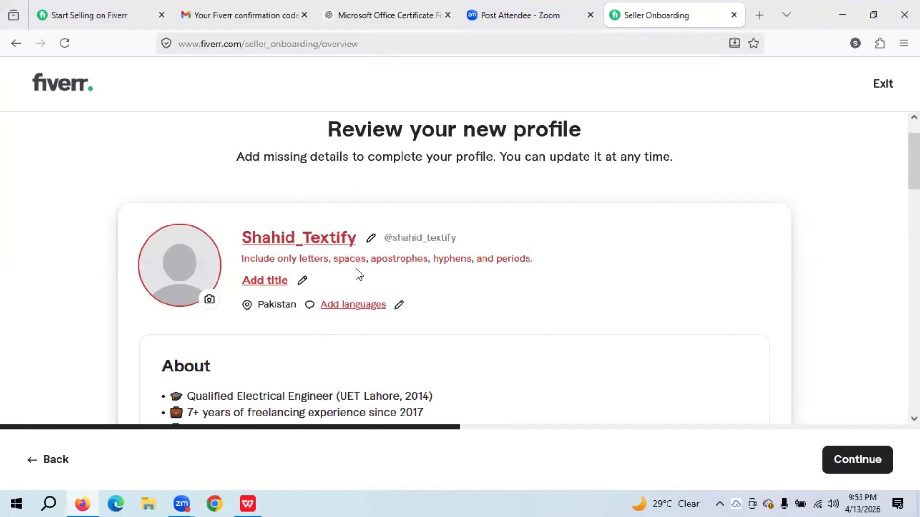
- Copy the tagline tip text and switch to the ChatGPT tab
{"action": "left_click", "coordinate": [267, 282]}
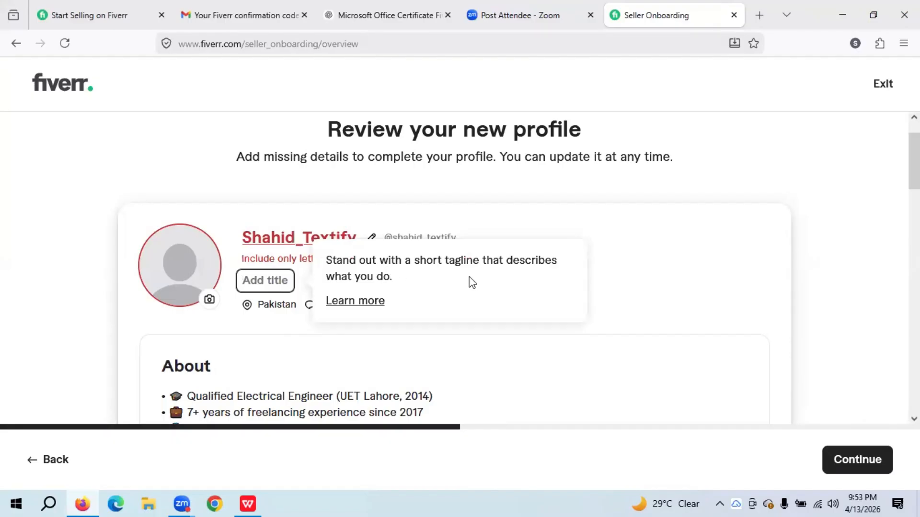
{"action": "left_click_drag", "start_coordinate": [404, 280], "coordinate": [331, 264]}
{"action": "key", "text": "ctrl+c"}
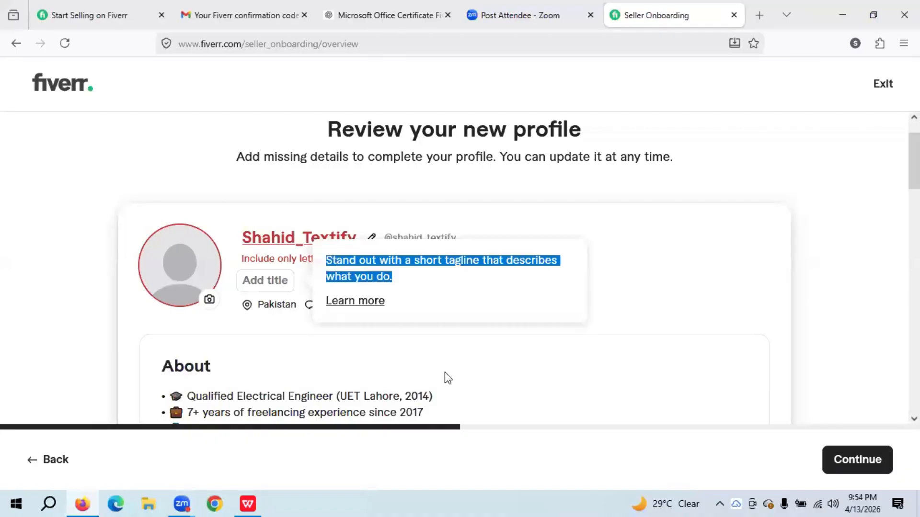
{"action": "key", "text": "ctrl+Tab"}
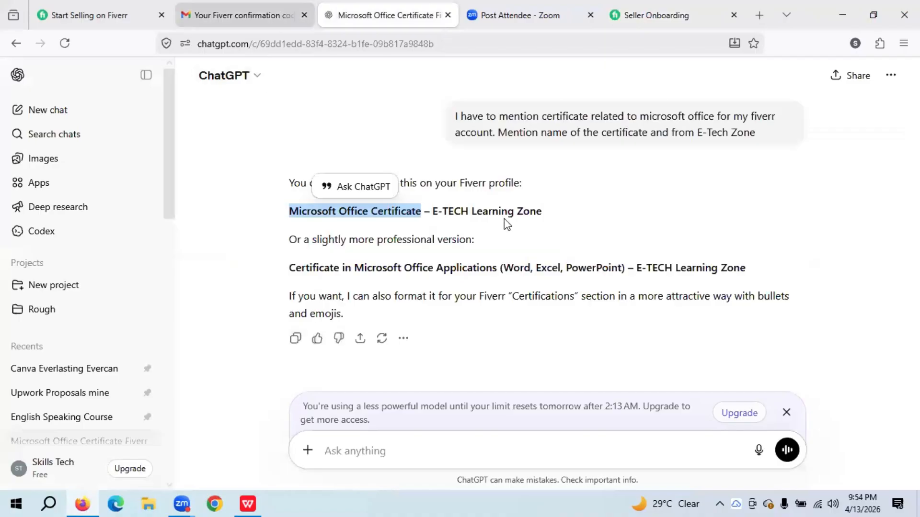
- Paste the tagline tip as a new paragraph at the end of Fiverr.docx
{"action": "left_click", "coordinate": [247, 503]}
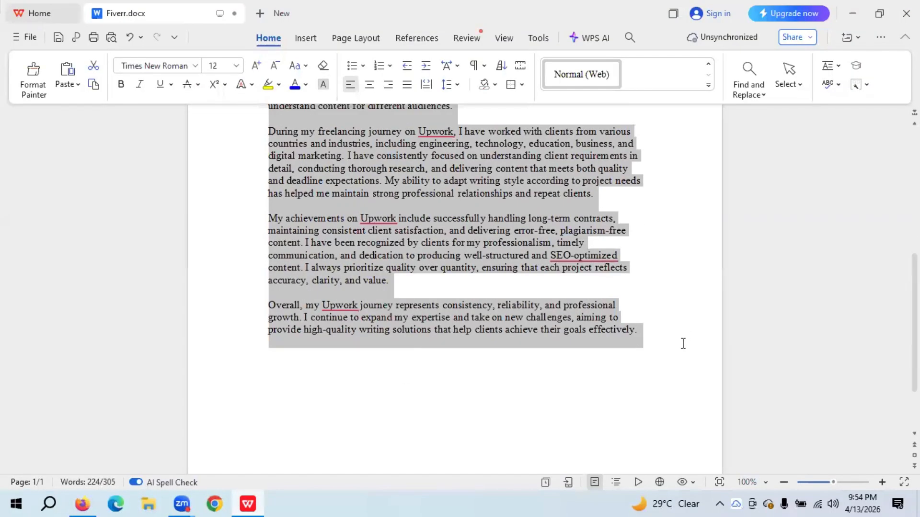
{"action": "left_click", "coordinate": [683, 343]}
{"action": "key", "text": "Return"}
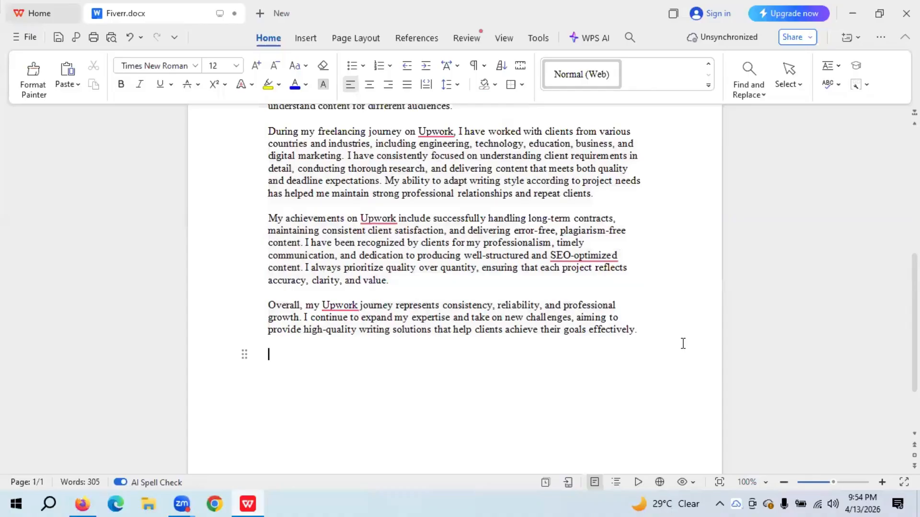
{"action": "key", "text": "ctrl+v"}
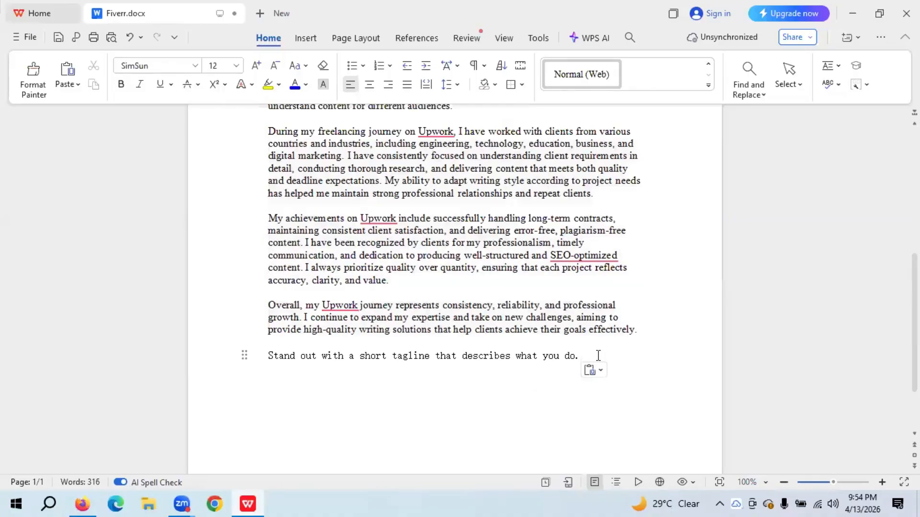
{"action": "scroll", "coordinate": [597, 355], "scroll_direction": "up", "scroll_amount": 1}
{"action": "left_click_drag", "start_coordinate": [586, 394], "coordinate": [281, 195]}
{"action": "left_click", "coordinate": [478, 415]}
- Paste the tip below the intro paragraph and select the intro together with it
{"action": "scroll", "coordinate": [480, 404], "scroll_direction": "up", "scroll_amount": 1}
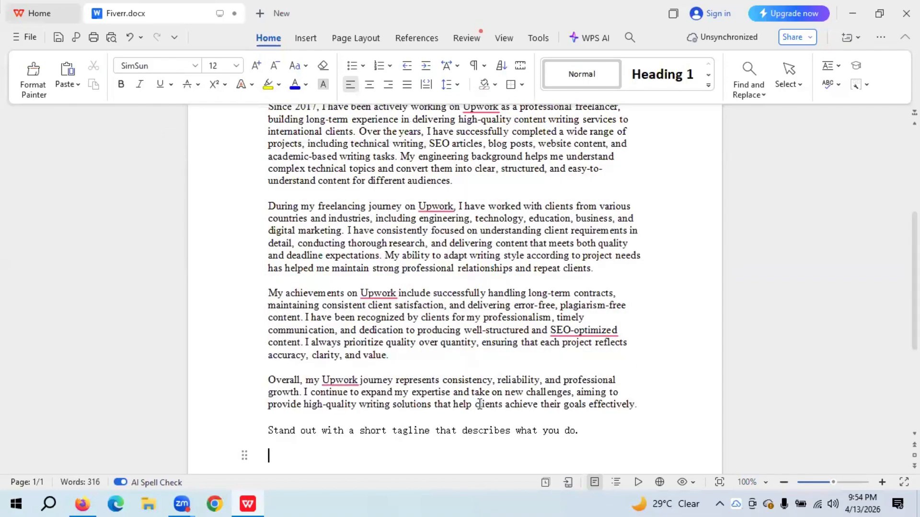
{"action": "scroll", "coordinate": [479, 405], "scroll_direction": "up", "scroll_amount": 5}
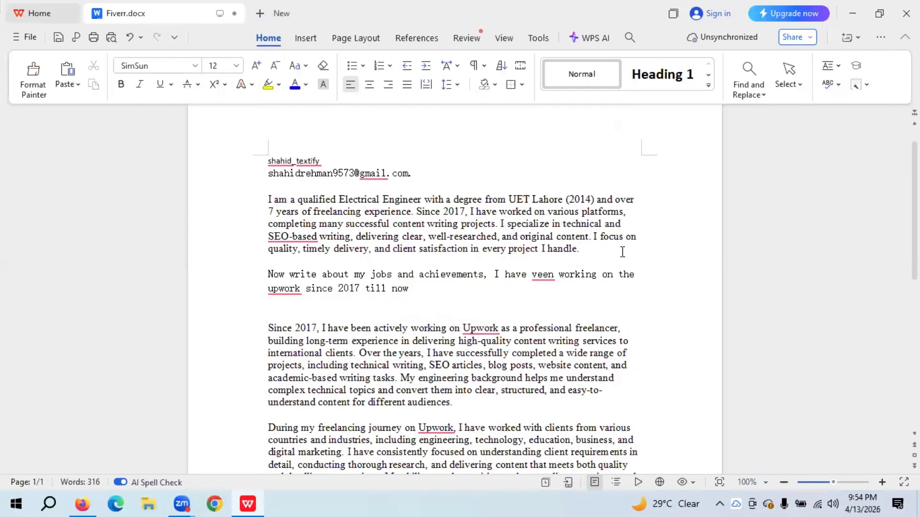
{"action": "left_click", "coordinate": [622, 251]}
{"action": "key", "text": "Return"}
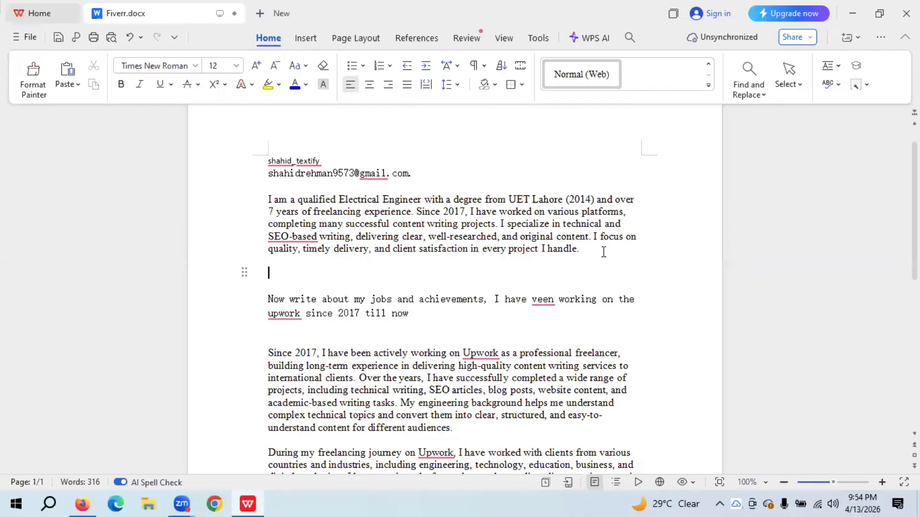
{"action": "key", "text": "ctrl+v"}
{"action": "left_click_drag", "start_coordinate": [591, 274], "coordinate": [269, 197]}
{"action": "key", "text": "ctrl+c"}
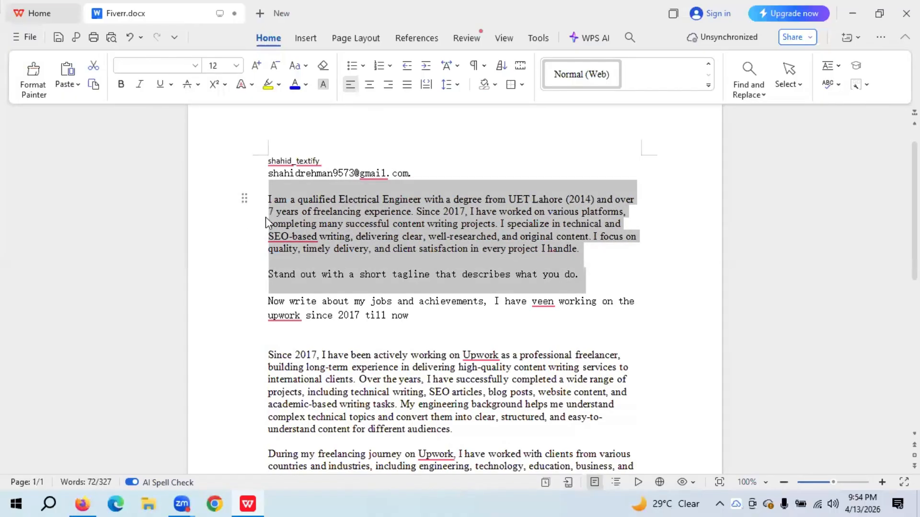
- Send the intro and tip in a new chat; select 'Turning Technical Ideas into Powerful SEO Content'
{"action": "left_click", "coordinate": [88, 503]}
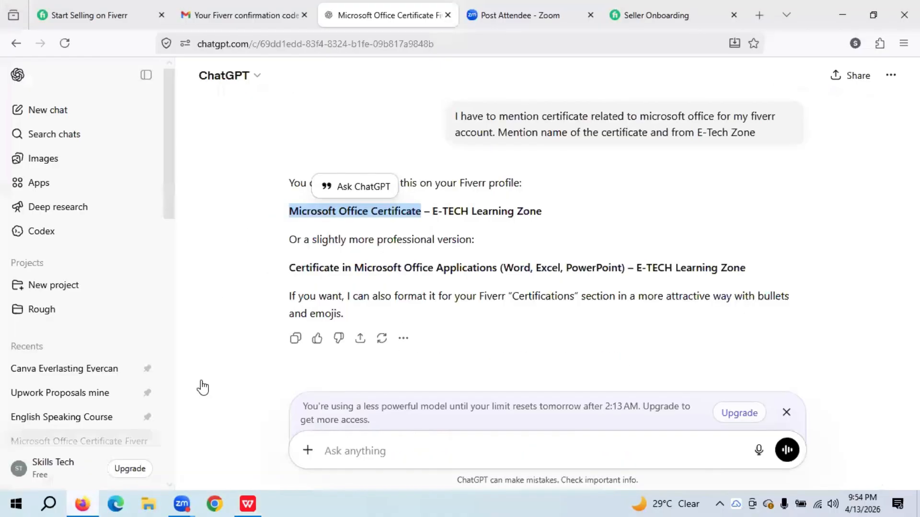
{"action": "left_click", "coordinate": [54, 114]}
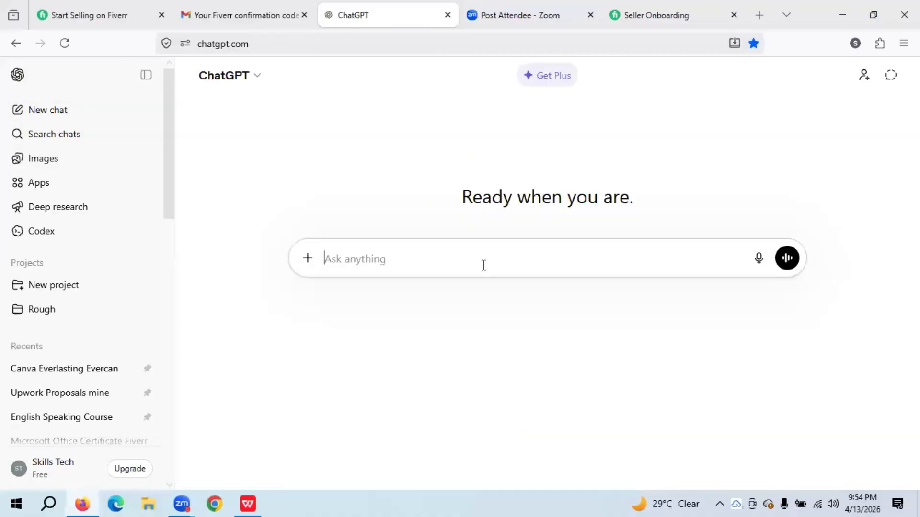
{"action": "key", "text": "ctrl+v"}
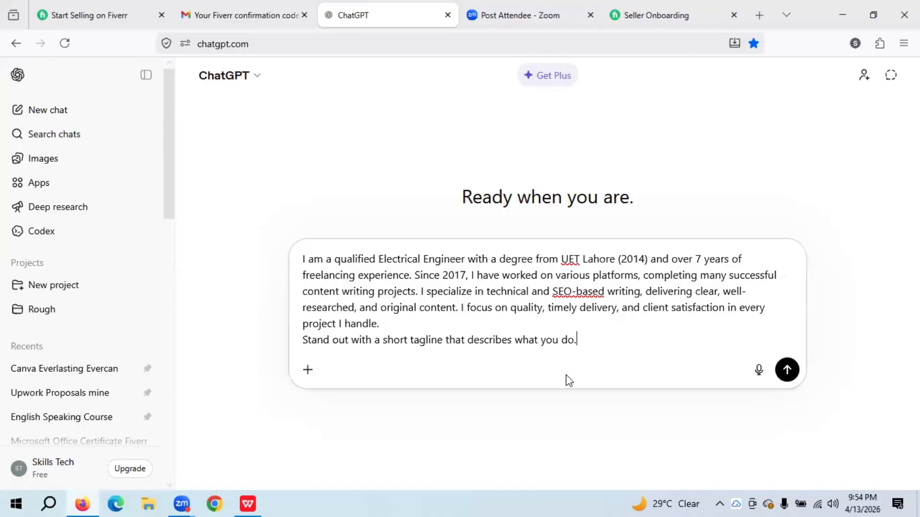
{"action": "key", "text": "Return"}
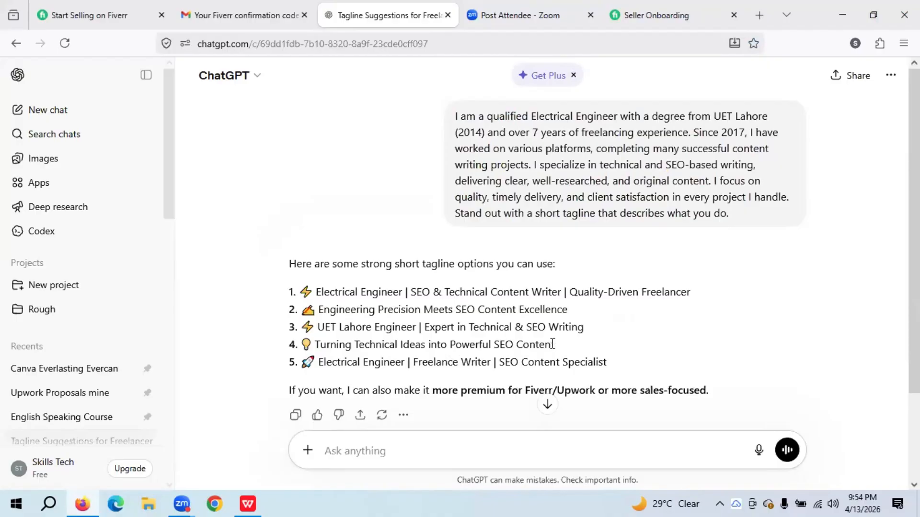
{"action": "left_click_drag", "start_coordinate": [555, 346], "coordinate": [318, 347]}
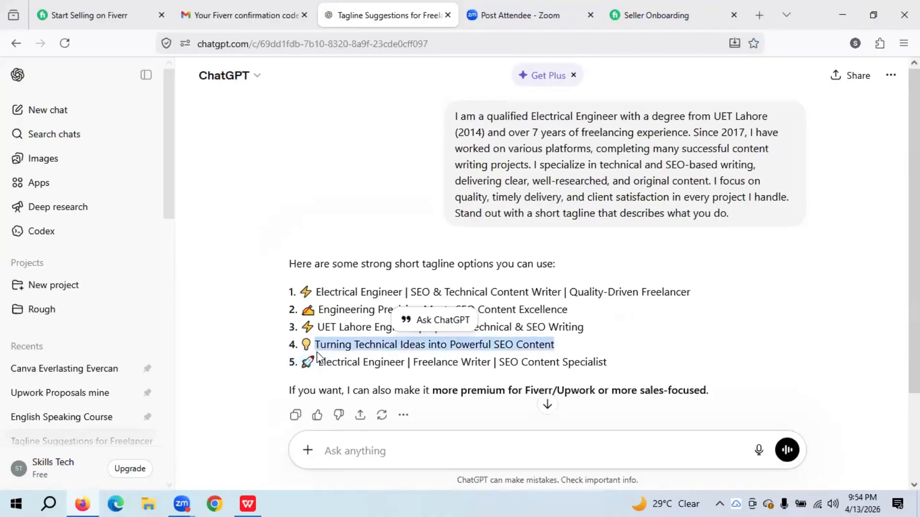
- Paste 'Turning Technical Ideas Into Powerful SEO Content' as the profile tagline and save it
{"action": "left_click", "coordinate": [656, 14]}
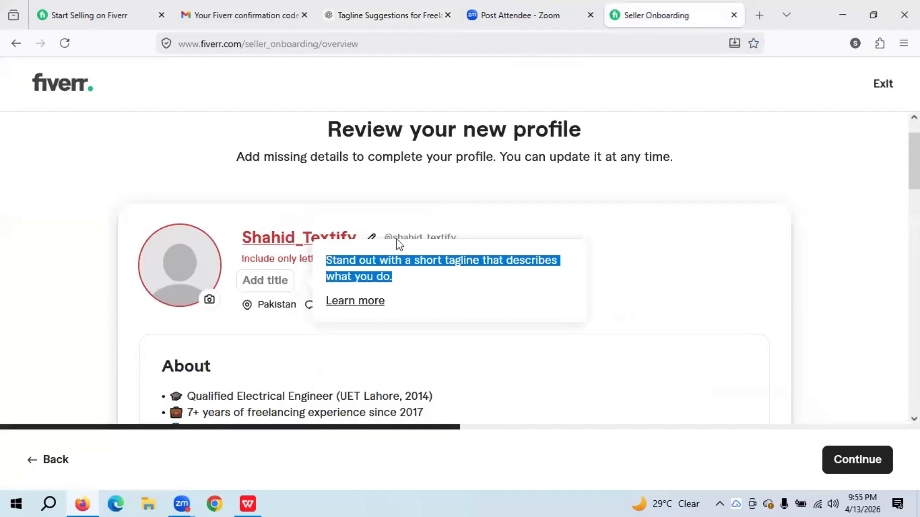
{"action": "left_click", "coordinate": [276, 289]}
{"action": "type", "text": "Turning Technical Ideas Into Powerful SEO Content"}
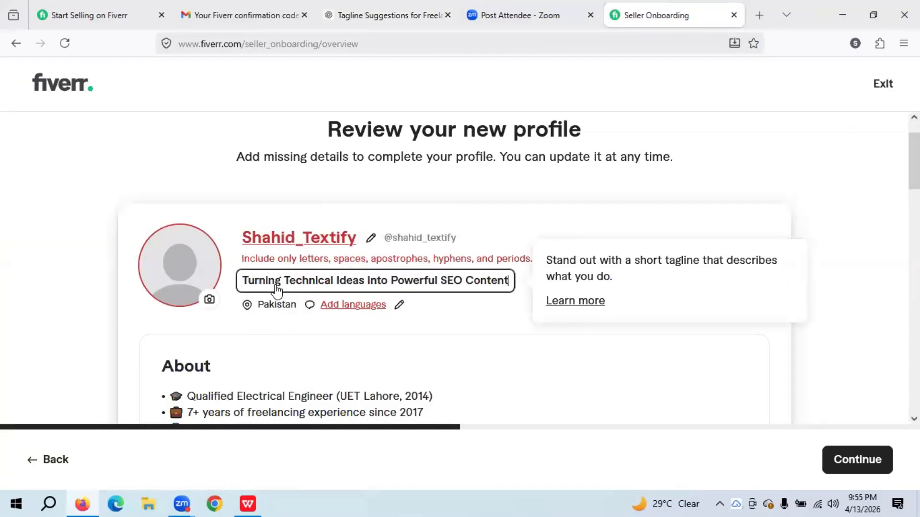
{"action": "left_click", "coordinate": [93, 327]}
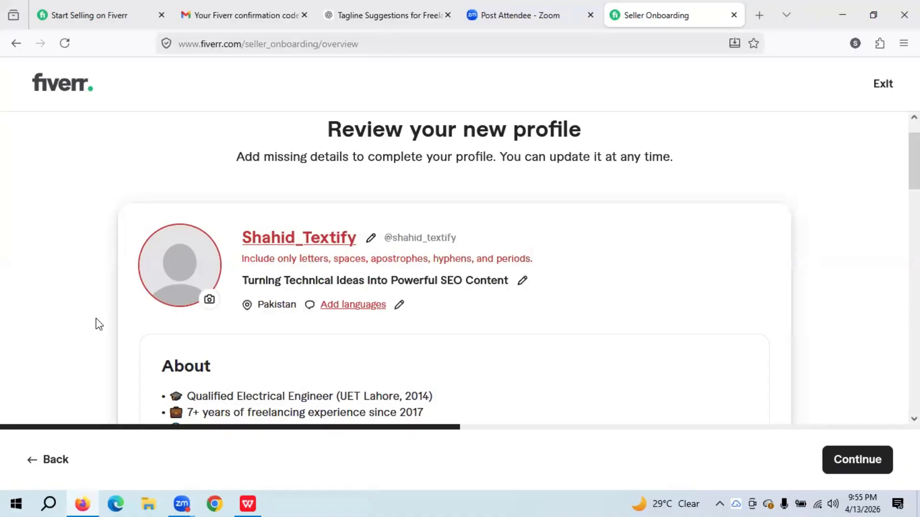
- Add English to the spoken languages at Fluent level
{"action": "left_click", "coordinate": [374, 307]}
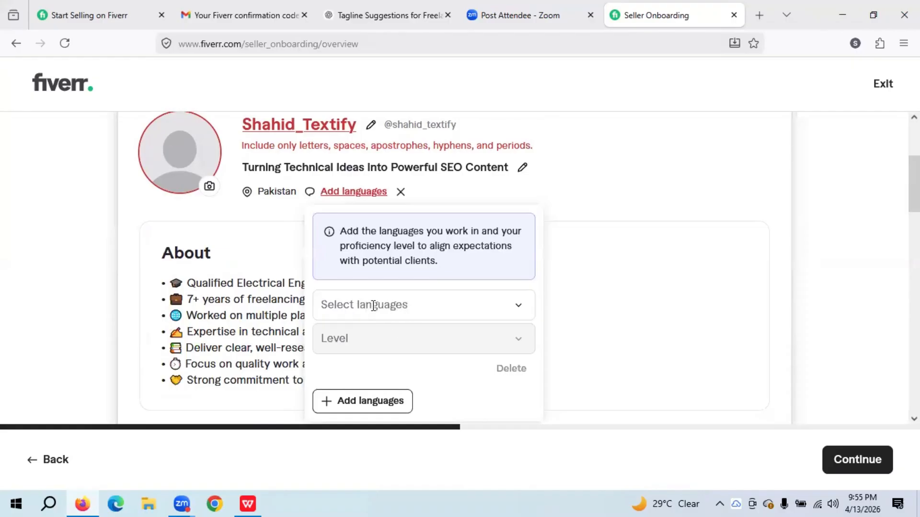
{"action": "left_click", "coordinate": [374, 305]}
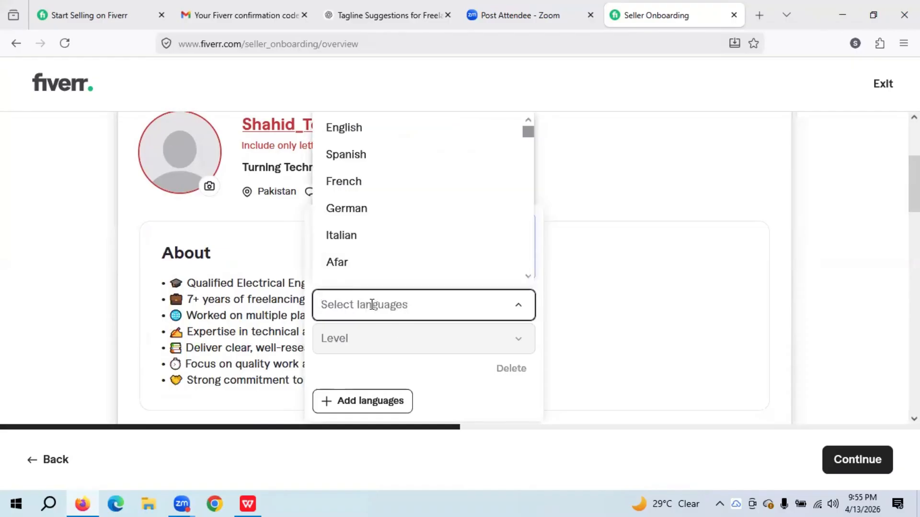
{"action": "type", "text": "Eng"}
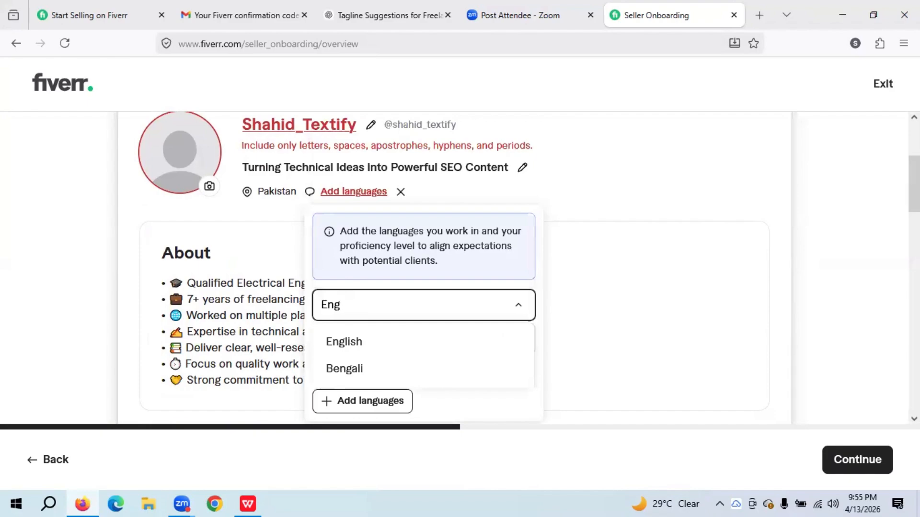
{"action": "left_click", "coordinate": [379, 343]}
{"action": "left_click", "coordinate": [414, 344]}
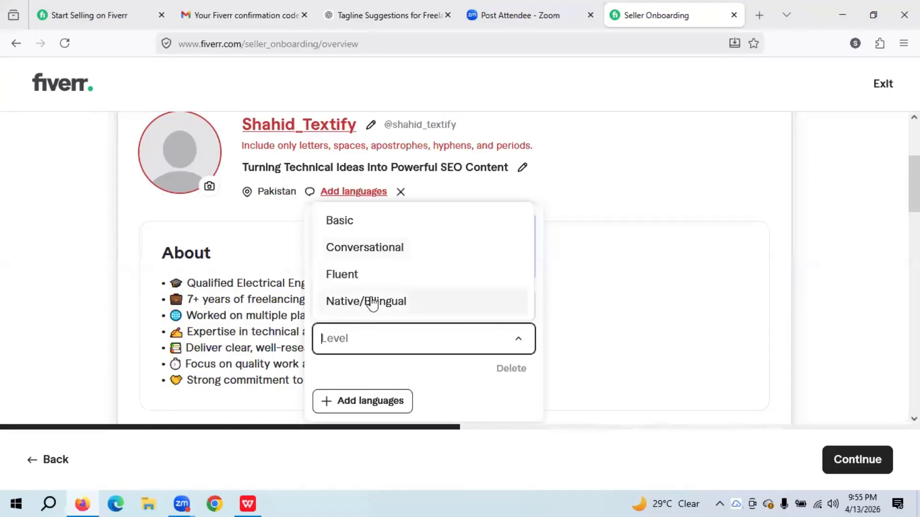
{"action": "left_click", "coordinate": [377, 275]}
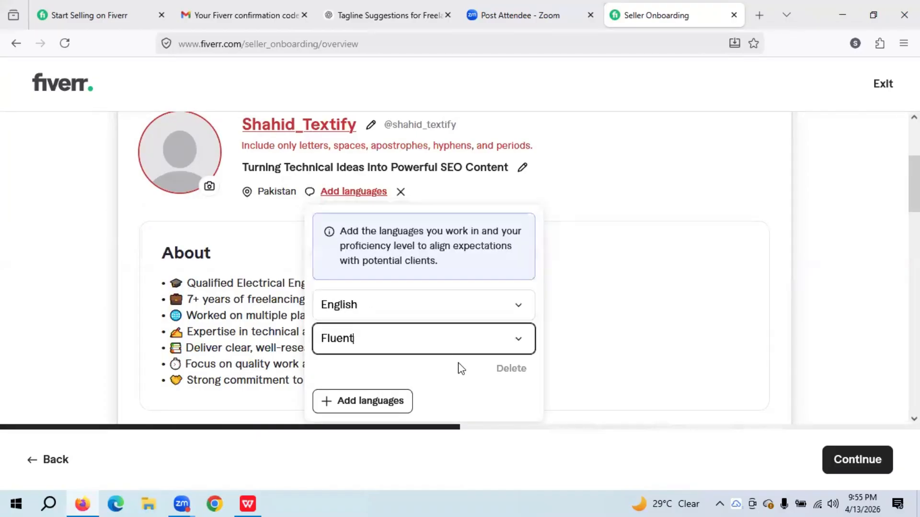
- Add a second language row with Urdu at Native/Bilingual level
{"action": "left_click", "coordinate": [341, 401]}
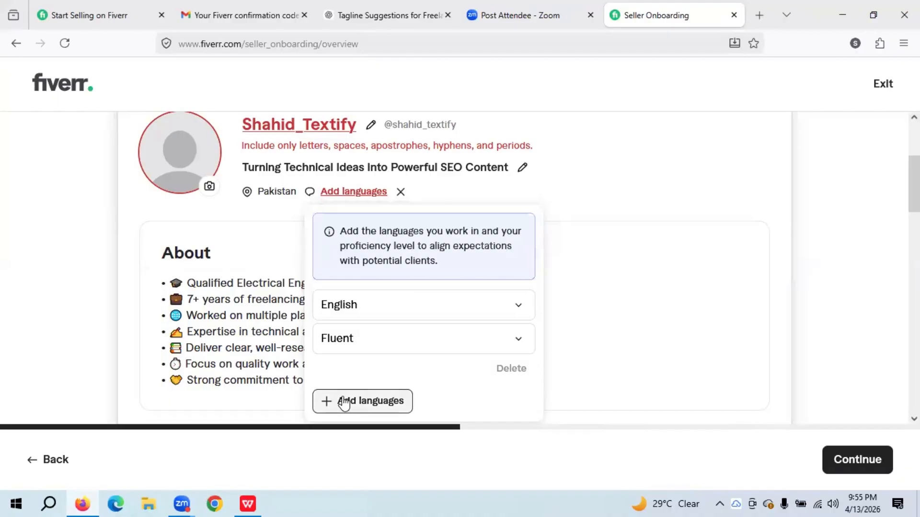
{"action": "left_click", "coordinate": [353, 398]}
{"action": "scroll", "coordinate": [379, 363], "scroll_direction": "down", "scroll_amount": 1}
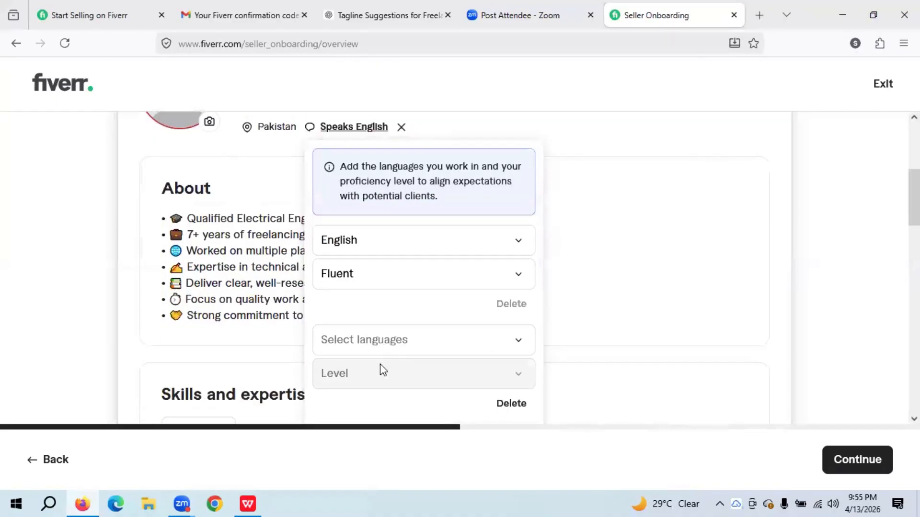
{"action": "scroll", "coordinate": [410, 314], "scroll_direction": "down", "scroll_amount": 2}
{"action": "left_click", "coordinate": [385, 209]}
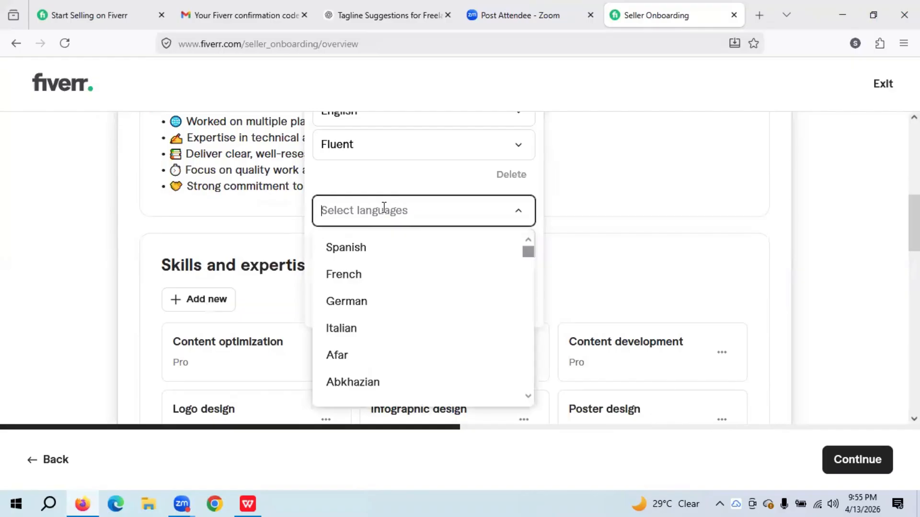
{"action": "type", "text": "Urdu"}
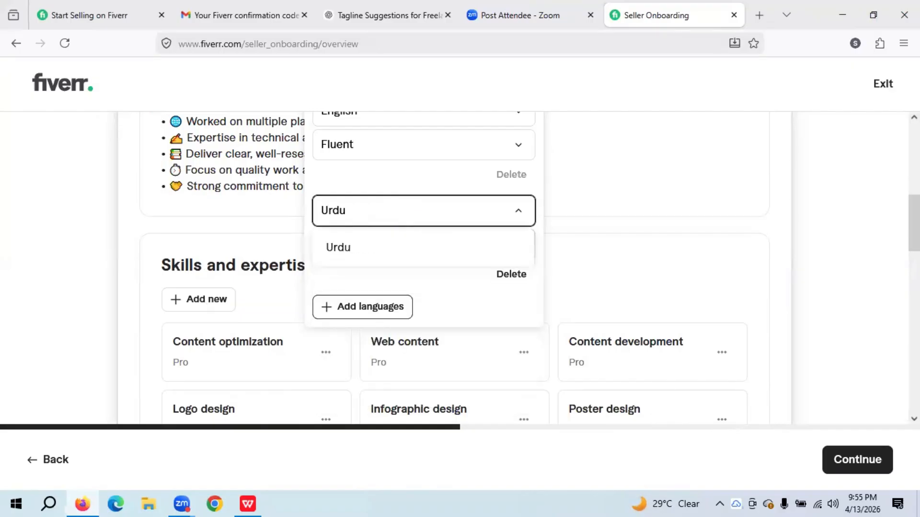
{"action": "left_click", "coordinate": [372, 247]}
{"action": "left_click", "coordinate": [370, 246]}
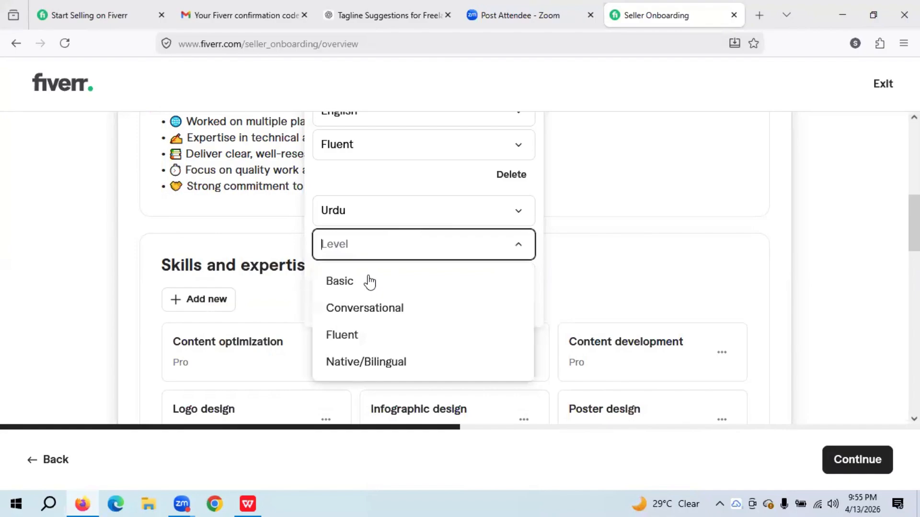
{"action": "left_click", "coordinate": [366, 364]}
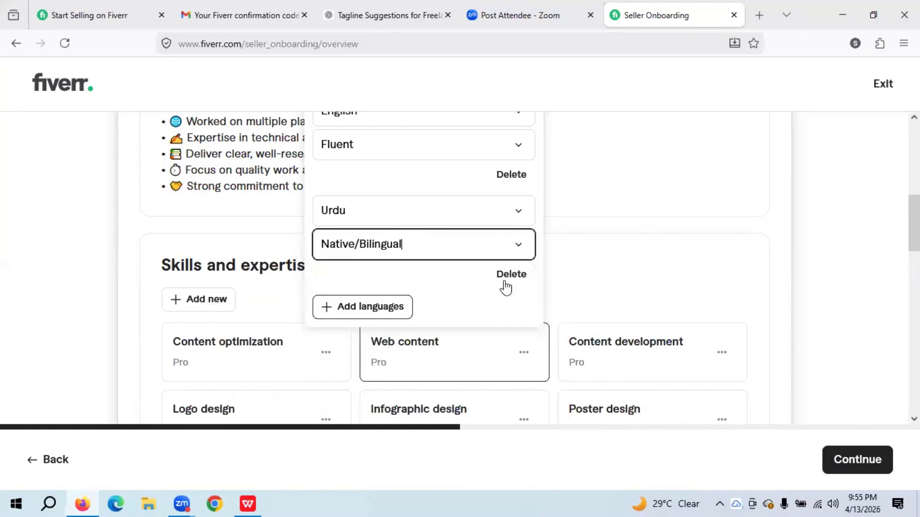
- Add a third language row with Arabic at Conversational level
{"action": "left_click", "coordinate": [386, 307]}
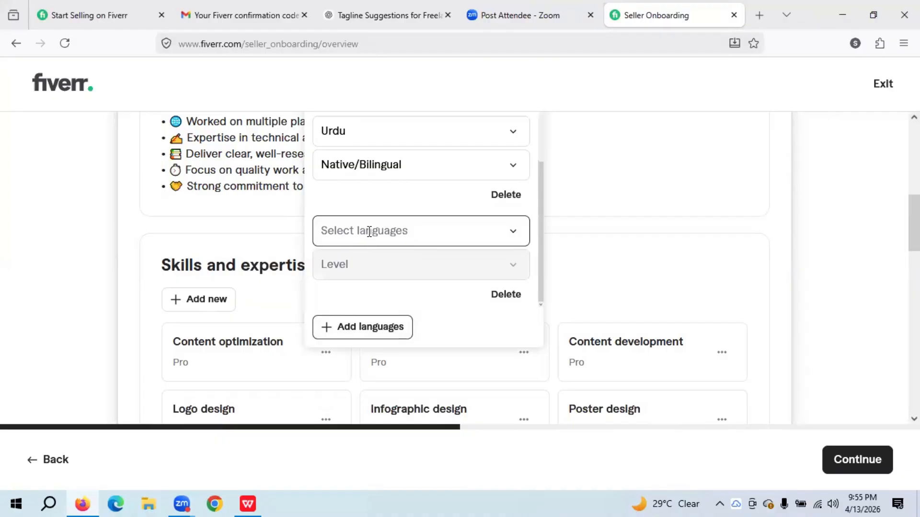
{"action": "left_click", "coordinate": [369, 232]}
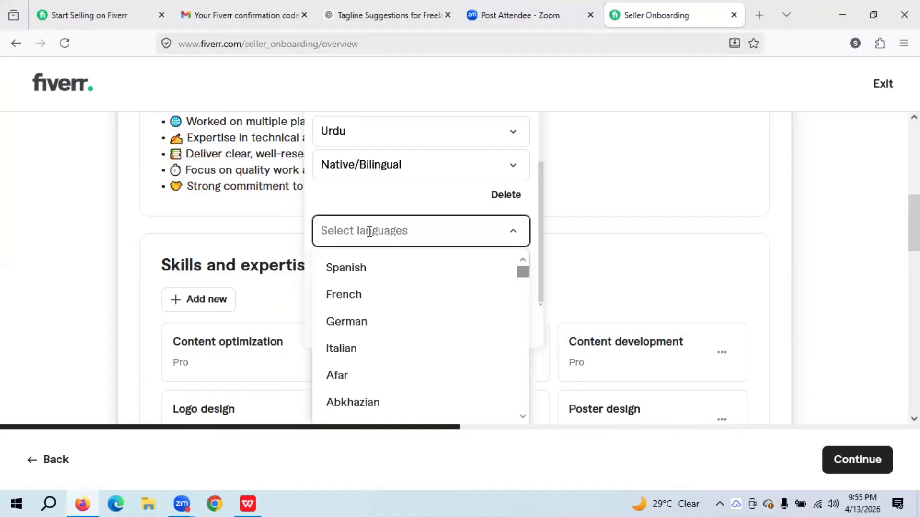
{"action": "type", "text": "ara"}
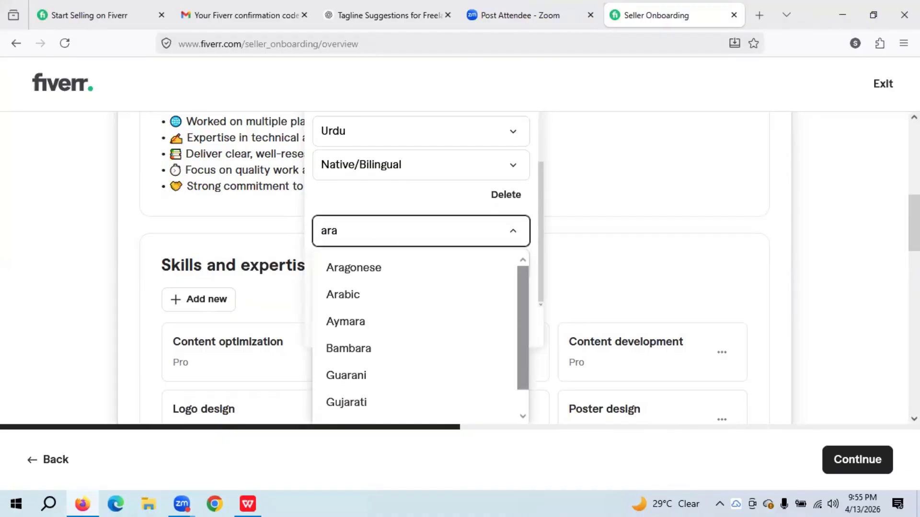
{"action": "type", "text": "bia"}
{"action": "key", "text": "BackSpace"}
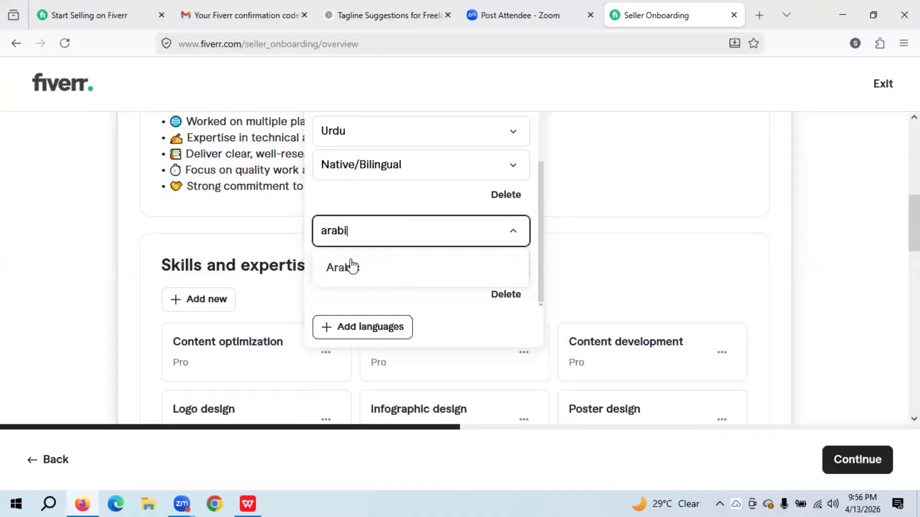
{"action": "left_click", "coordinate": [362, 280]}
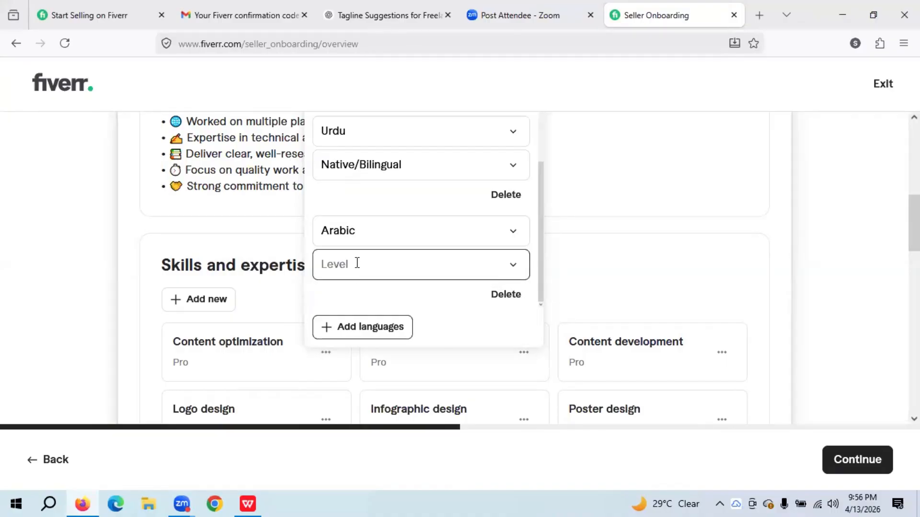
{"action": "left_click", "coordinate": [357, 263]}
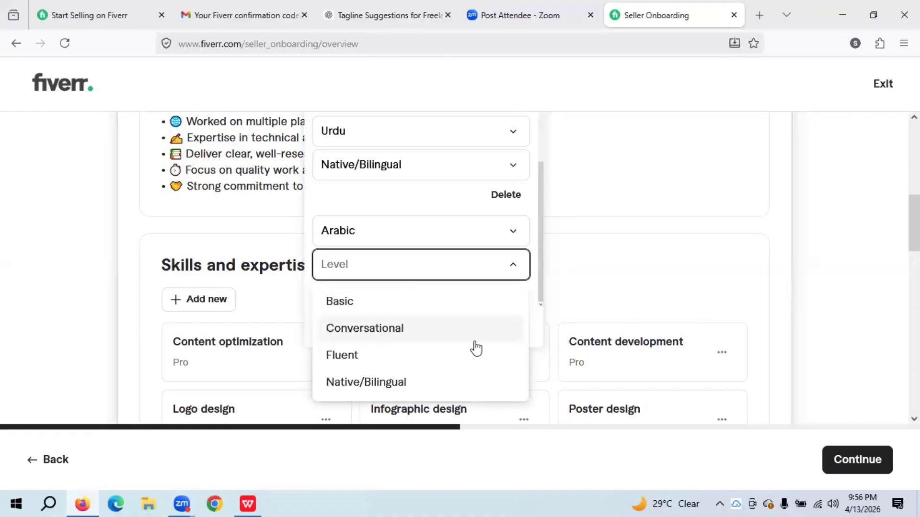
{"action": "left_click", "coordinate": [357, 336]}
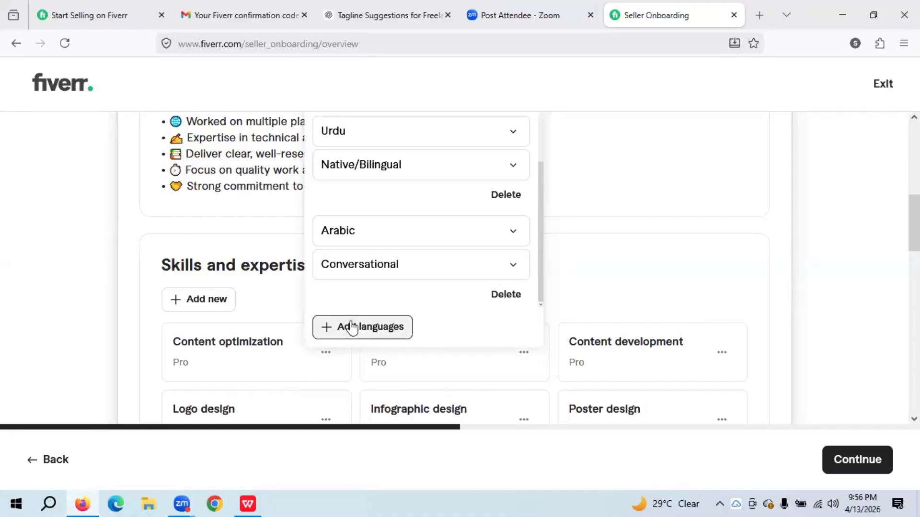
- Add Punjabi as another language at Fluent level
{"action": "left_click", "coordinate": [354, 328]}
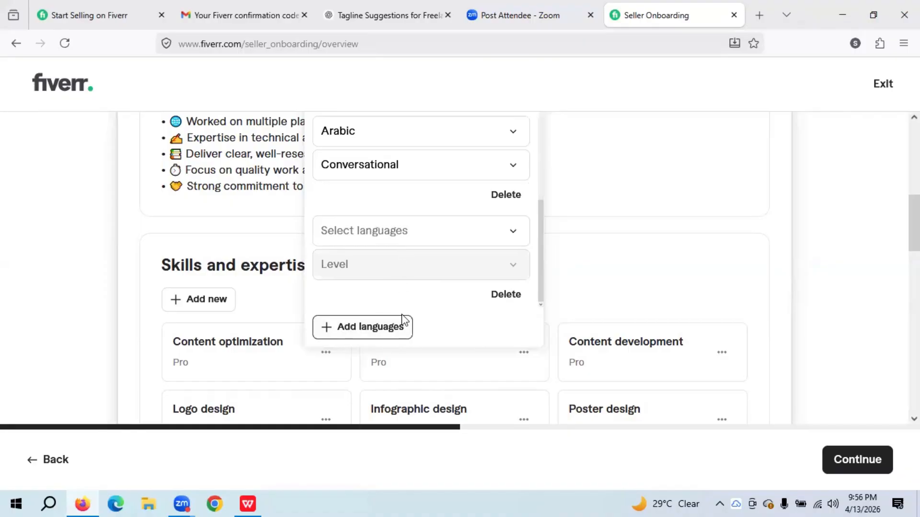
{"action": "scroll", "coordinate": [407, 316], "scroll_direction": "up", "scroll_amount": 5}
{"action": "scroll", "coordinate": [415, 294], "scroll_direction": "down", "scroll_amount": 3}
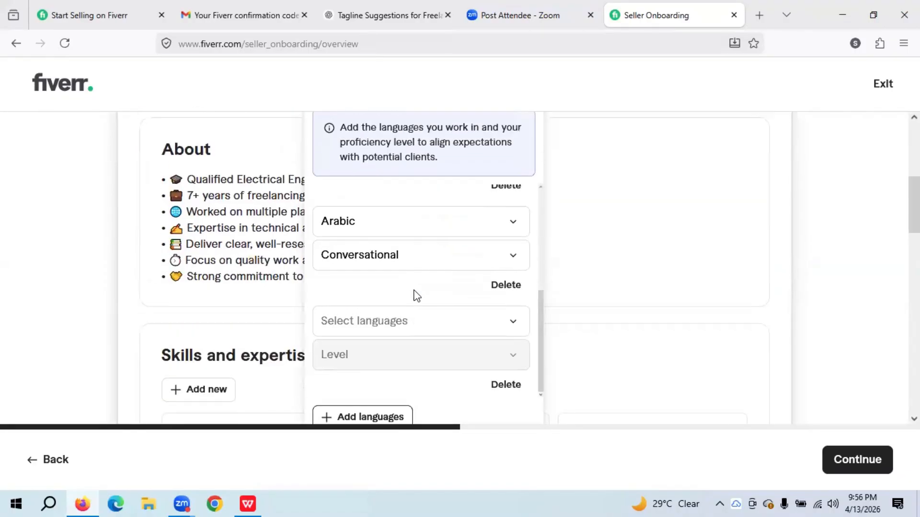
{"action": "scroll", "coordinate": [415, 294], "scroll_direction": "up", "scroll_amount": 3}
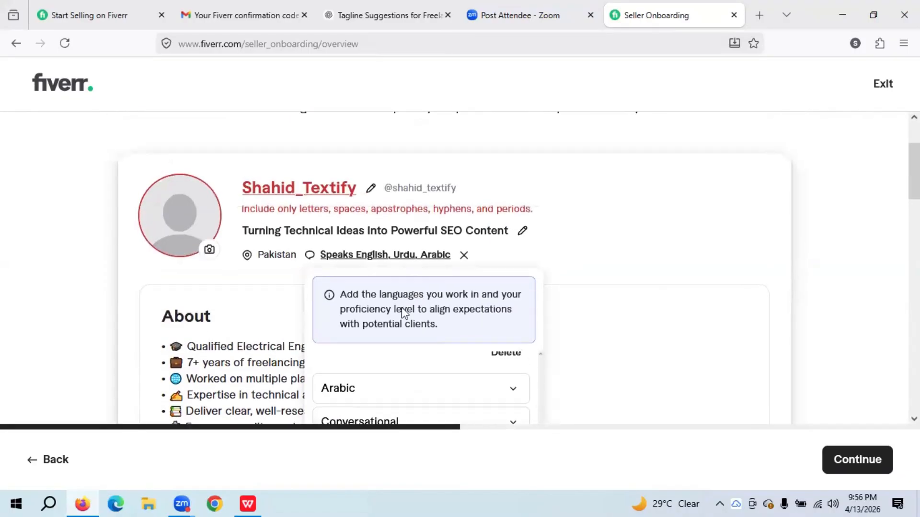
{"action": "scroll", "coordinate": [401, 307], "scroll_direction": "down", "scroll_amount": 3}
{"action": "left_click", "coordinate": [361, 299]}
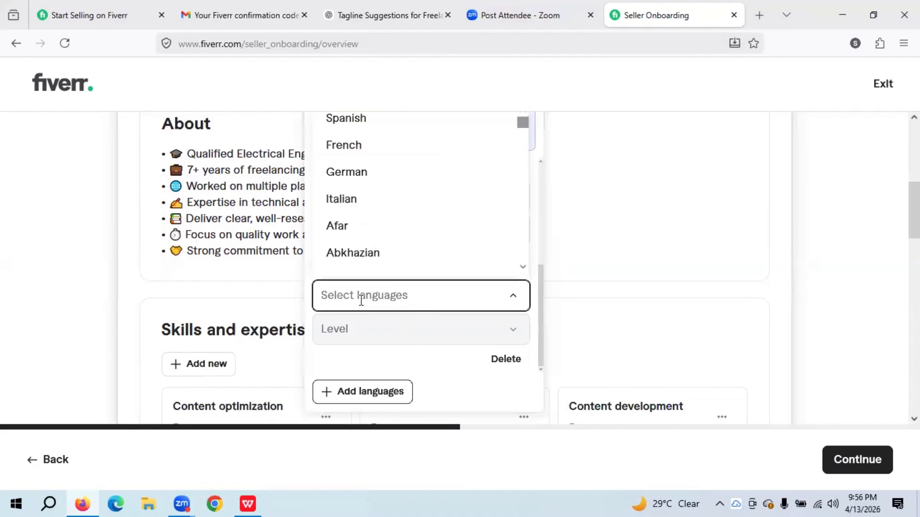
{"action": "type", "text": "O"}
{"action": "key", "text": "BackSpace"}
{"action": "type", "text": "Punjabi"}
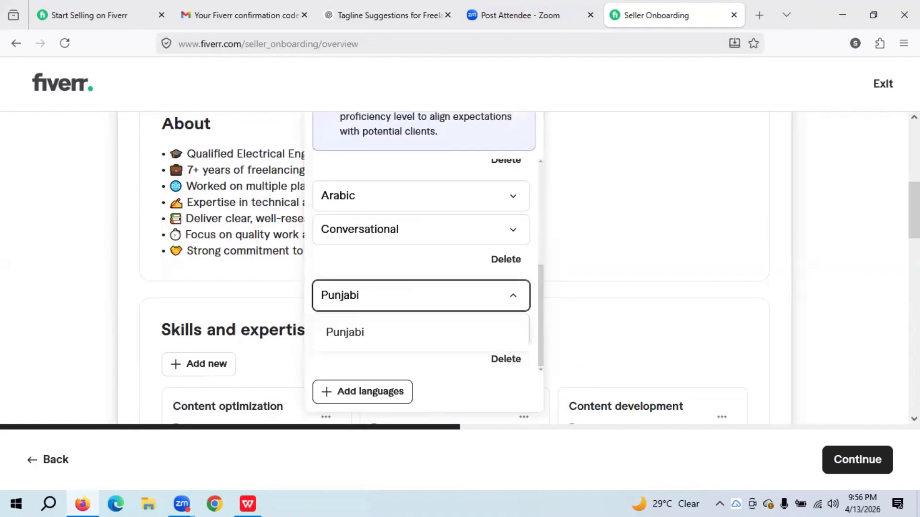
{"action": "scroll", "coordinate": [366, 329], "scroll_direction": "down", "scroll_amount": 1}
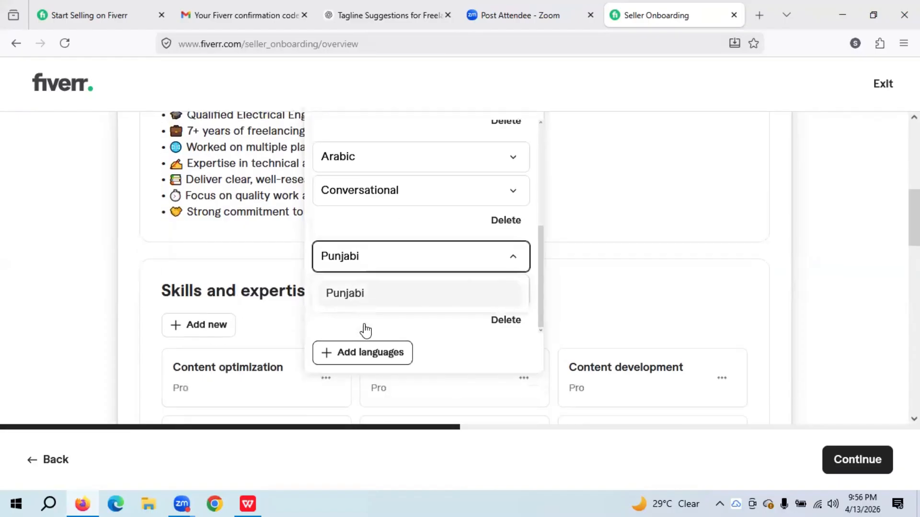
{"action": "key", "text": "Return"}
{"action": "left_click", "coordinate": [371, 263]}
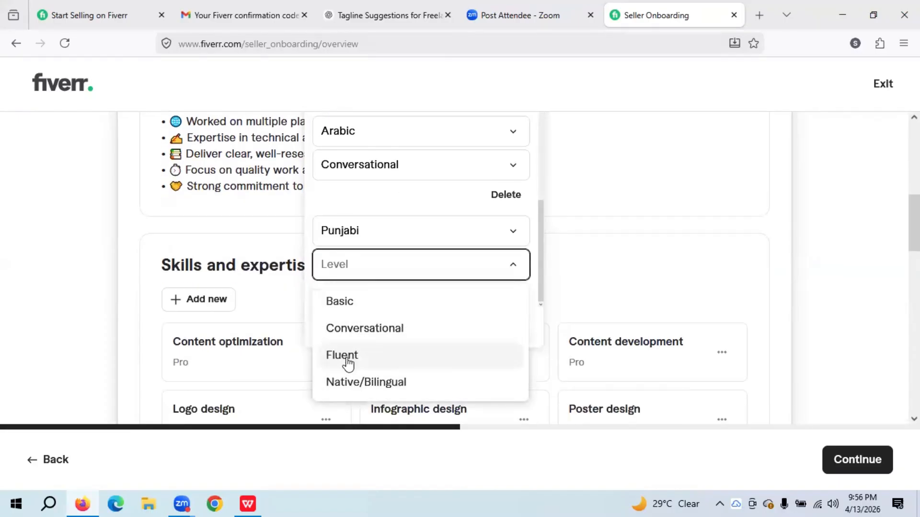
{"action": "left_click", "coordinate": [397, 354]}
{"action": "scroll", "coordinate": [396, 351], "scroll_direction": "down", "scroll_amount": 3}
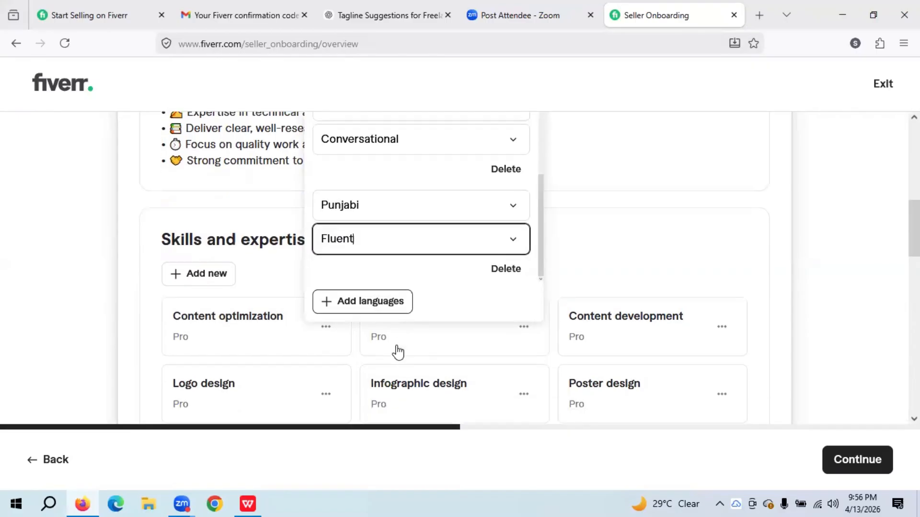
{"action": "scroll", "coordinate": [221, 297], "scroll_direction": "up", "scroll_amount": 2}
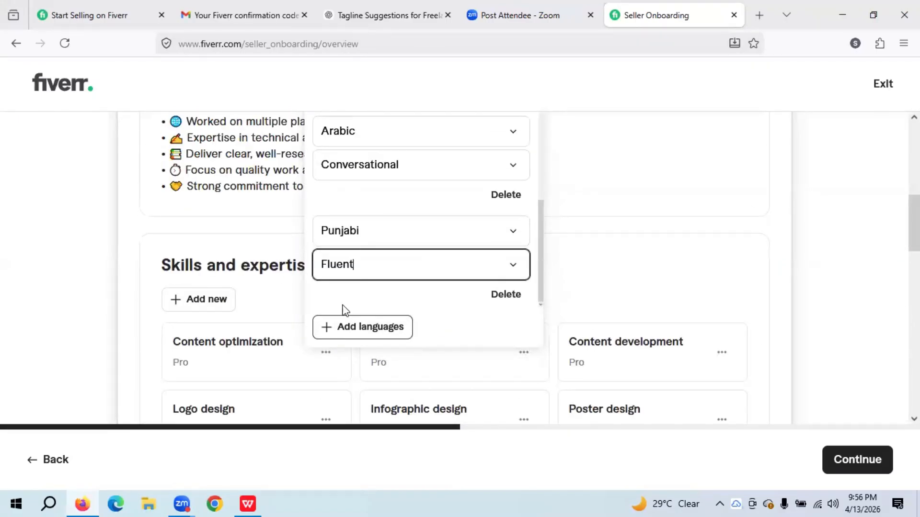
{"action": "left_click", "coordinate": [332, 332]}
{"action": "scroll", "coordinate": [56, 302], "scroll_direction": "up", "scroll_amount": 4}
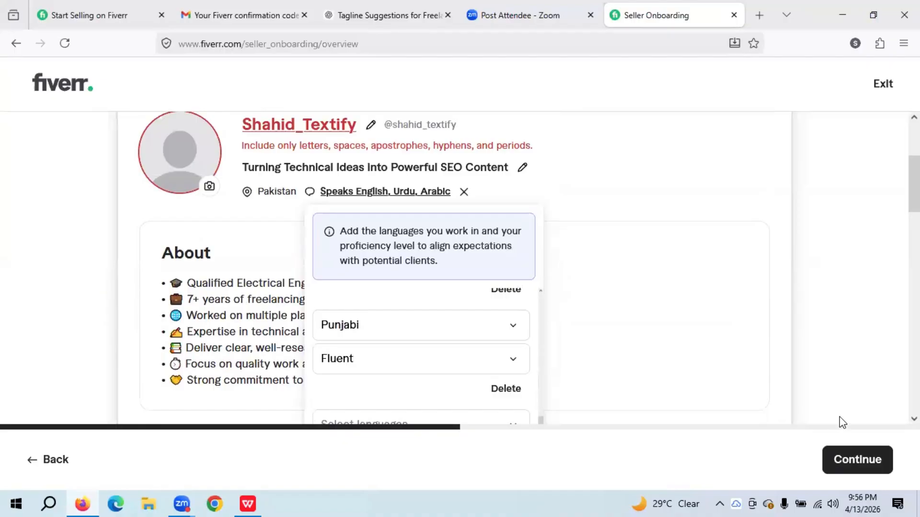
{"action": "scroll", "coordinate": [708, 362], "scroll_direction": "down", "scroll_amount": 2}
{"action": "scroll", "coordinate": [594, 352], "scroll_direction": "down", "scroll_amount": 2}
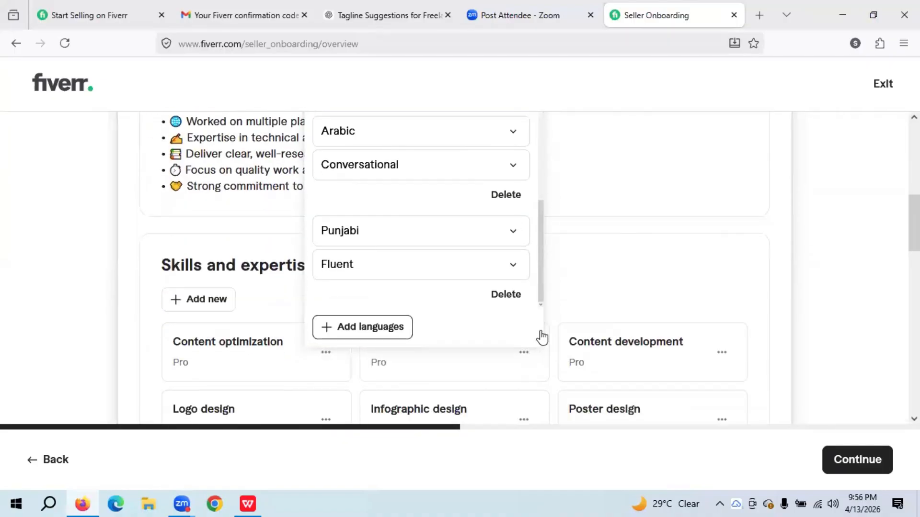
{"action": "scroll", "coordinate": [613, 308], "scroll_direction": "up", "scroll_amount": 6}
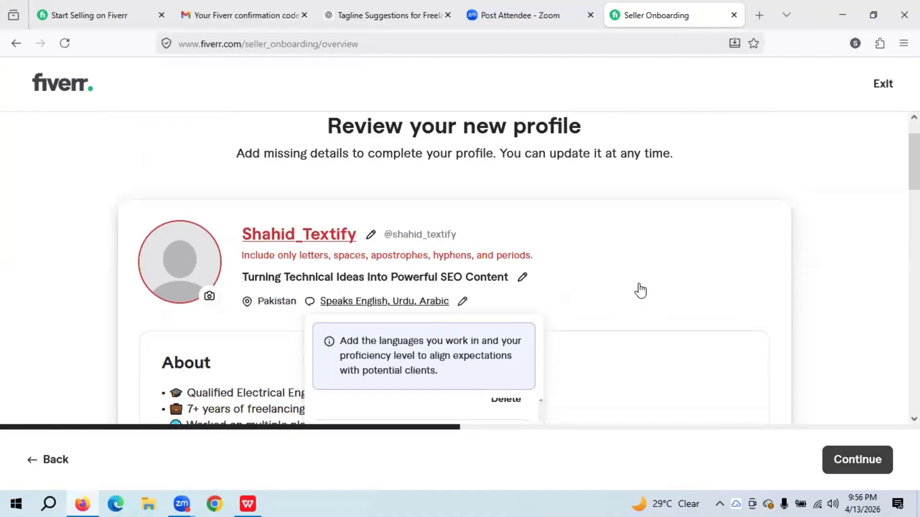
- Close the languages editor with English, Urdu, Arabic and Punjabi saved, then try to Continue
{"action": "left_click", "coordinate": [832, 266]}
{"action": "scroll", "coordinate": [835, 271], "scroll_direction": "down", "scroll_amount": 1}
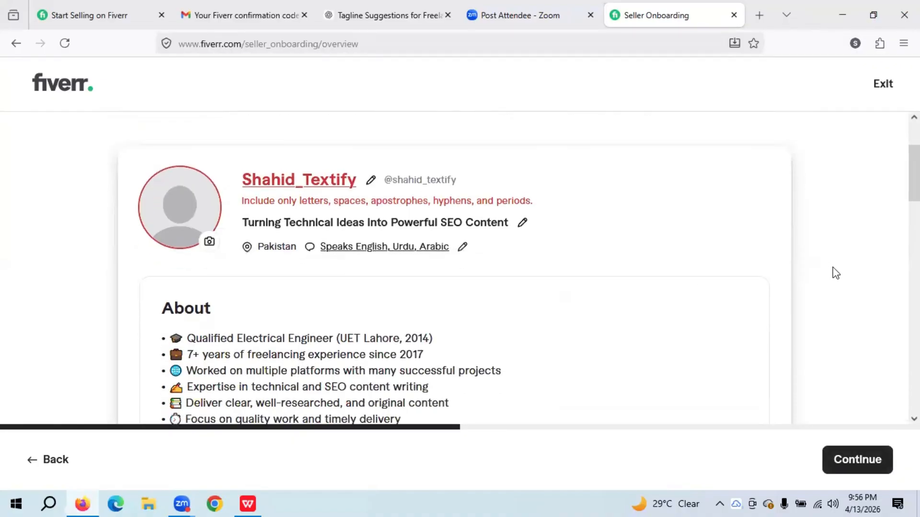
{"action": "scroll", "coordinate": [834, 278], "scroll_direction": "down", "scroll_amount": 10}
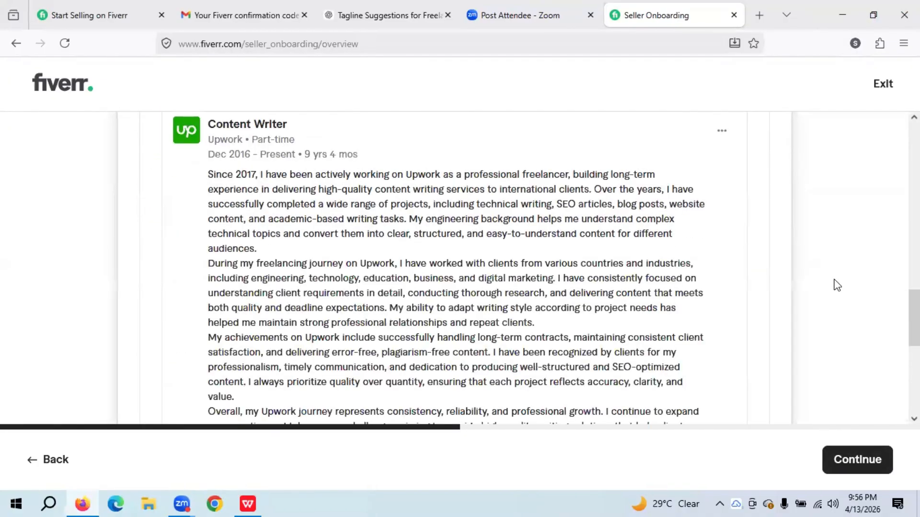
{"action": "scroll", "coordinate": [836, 285], "scroll_direction": "down", "scroll_amount": 8}
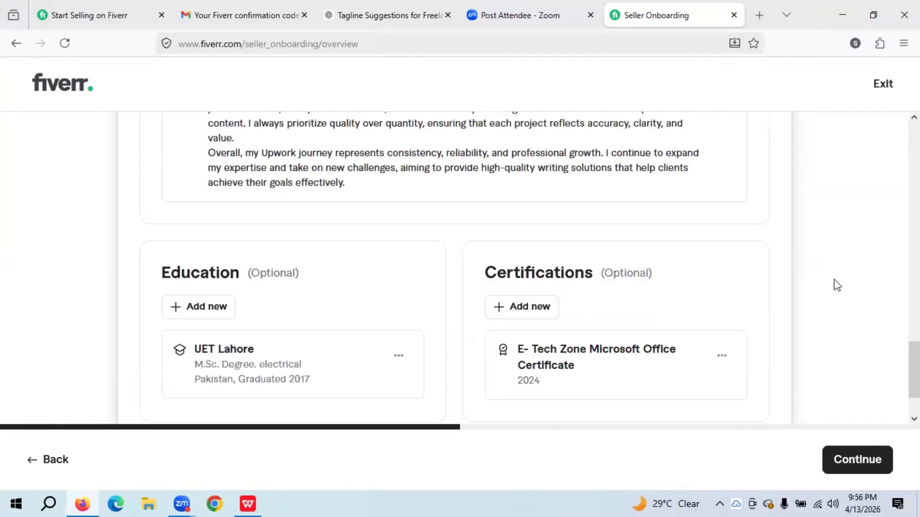
{"action": "left_click", "coordinate": [861, 472]}
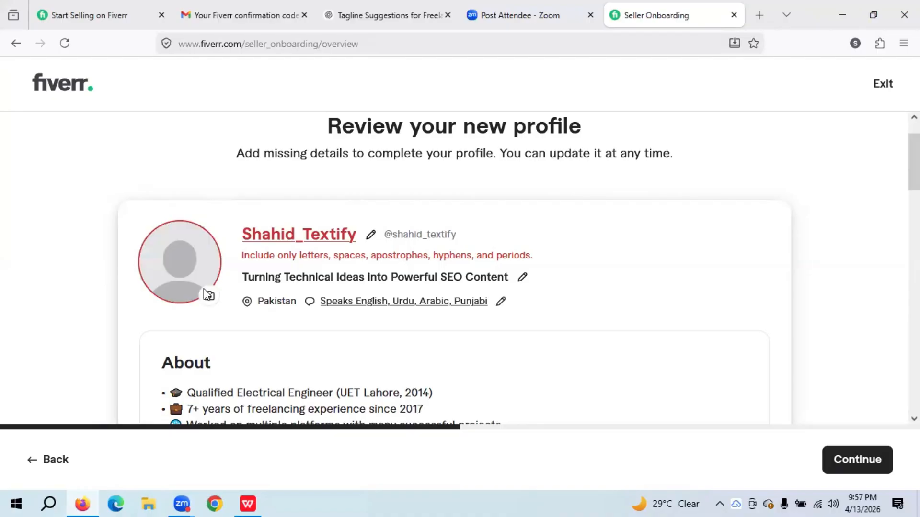
- Search Google for 'content writer logo' in a new tab
{"action": "left_click", "coordinate": [759, 15]}
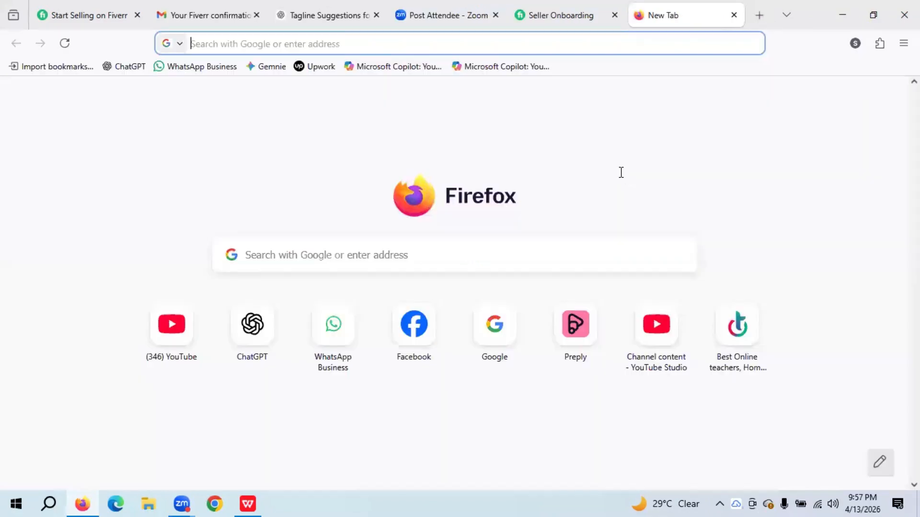
{"action": "left_click", "coordinate": [493, 344]}
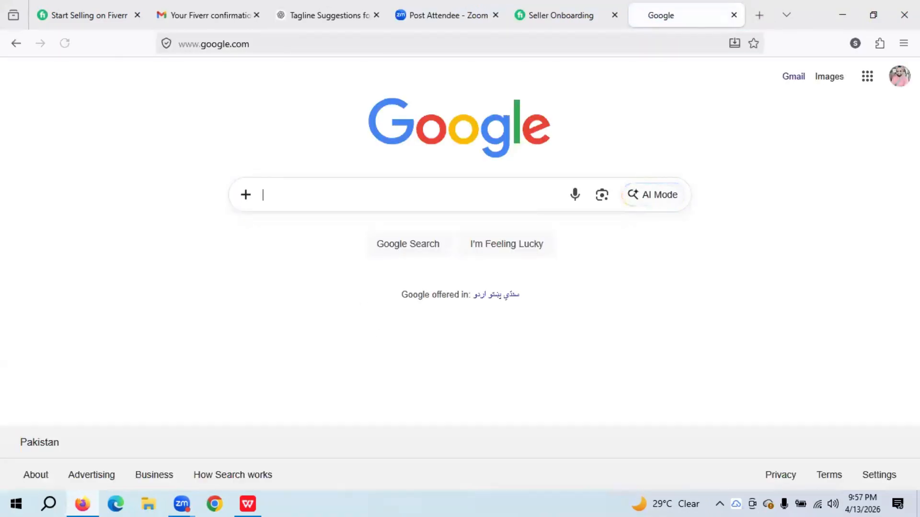
{"action": "type", "text": "content "}
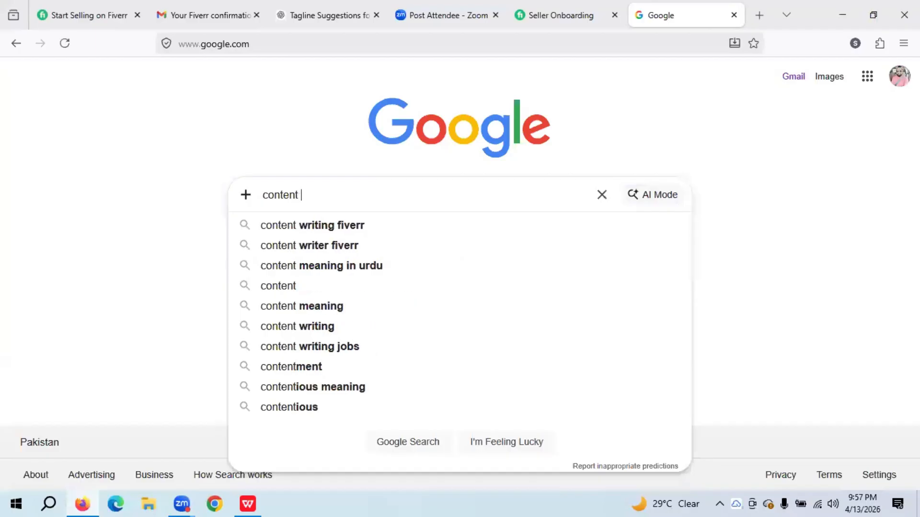
{"action": "type", "text": "writer"}
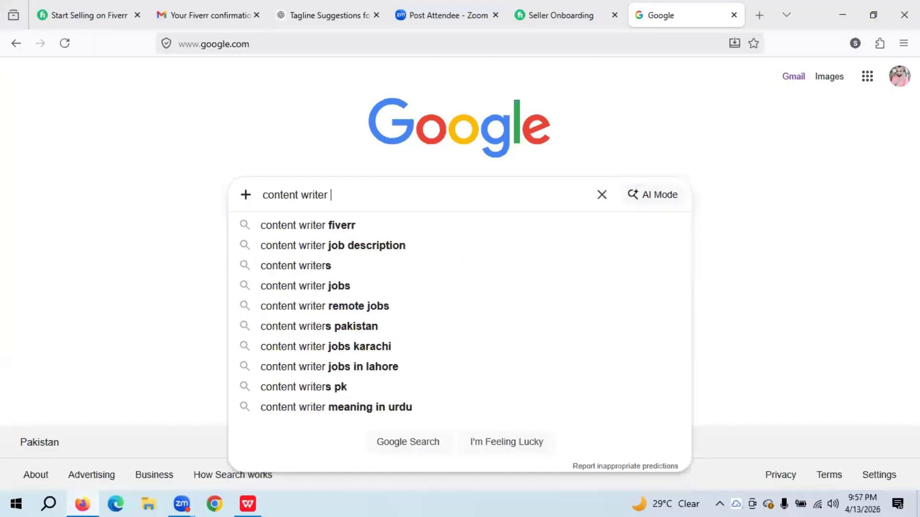
{"action": "type", "text": " logo"}
{"action": "key", "text": "Return"}
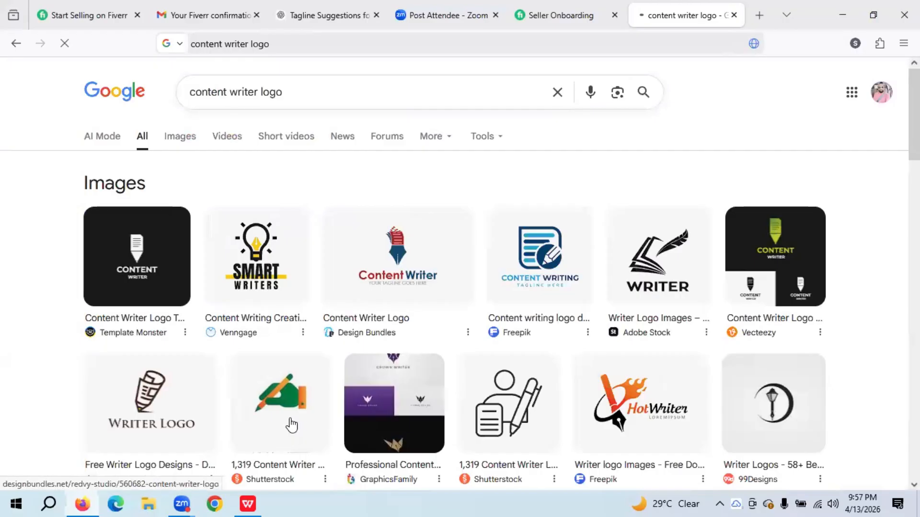
- Preview the Smart Writers logo, then scan the results and return to the image grid
{"action": "left_click", "coordinate": [248, 266]}
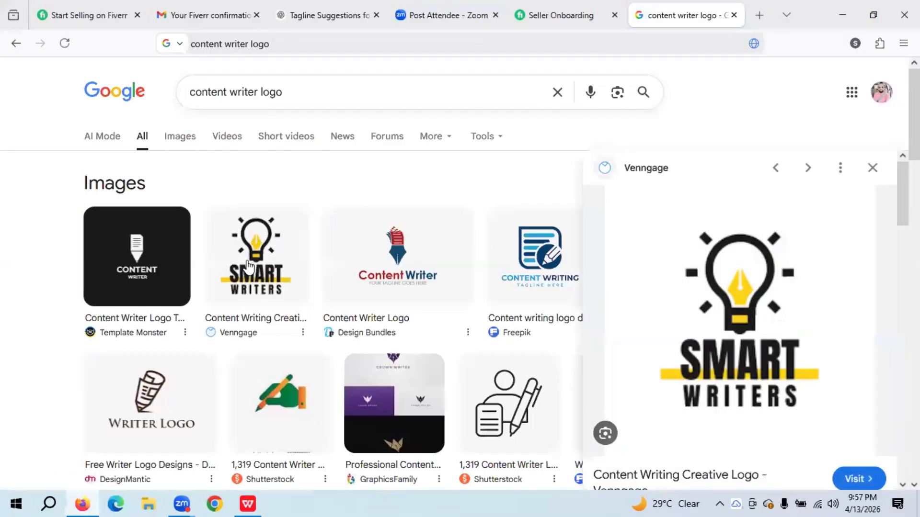
{"action": "left_click", "coordinate": [870, 169]}
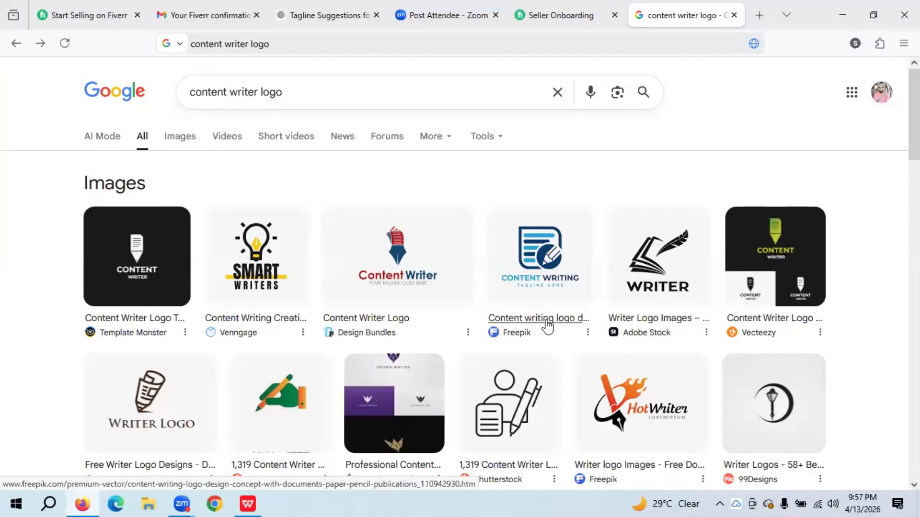
{"action": "scroll", "coordinate": [548, 326], "scroll_direction": "down", "scroll_amount": 3}
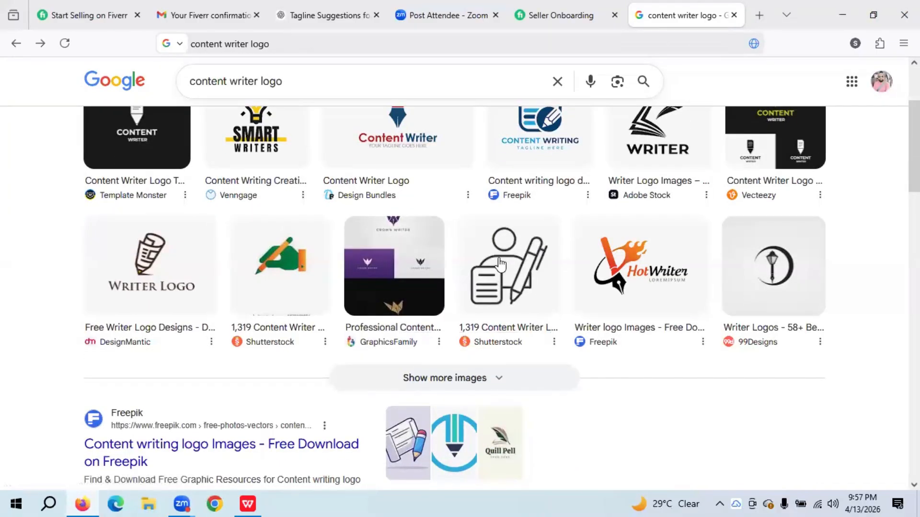
{"action": "scroll", "coordinate": [499, 263], "scroll_direction": "down", "scroll_amount": 6}
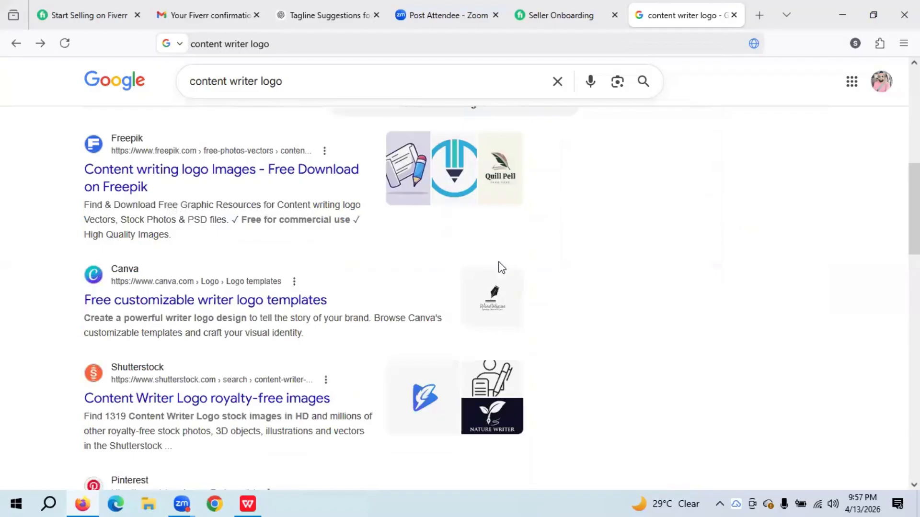
{"action": "scroll", "coordinate": [500, 266], "scroll_direction": "down", "scroll_amount": 10}
{"action": "scroll", "coordinate": [501, 271], "scroll_direction": "up", "scroll_amount": 6}
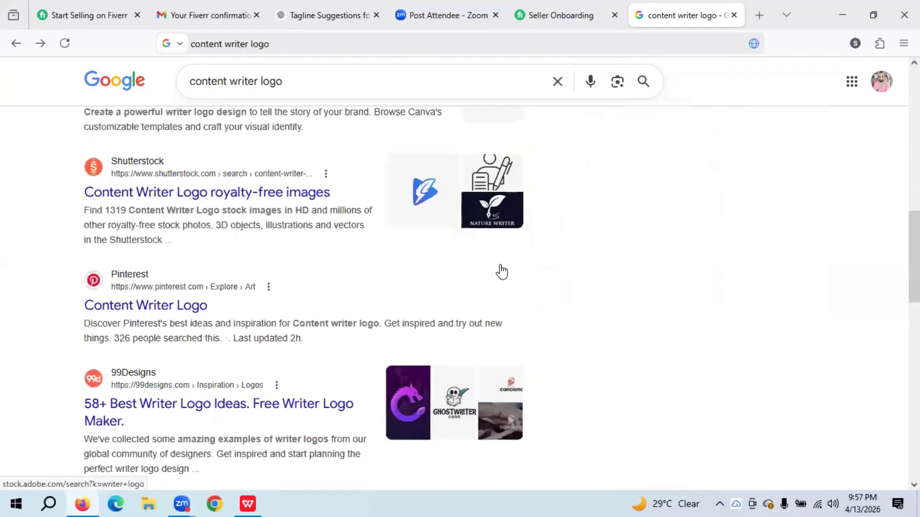
{"action": "scroll", "coordinate": [500, 269], "scroll_direction": "up", "scroll_amount": 10}
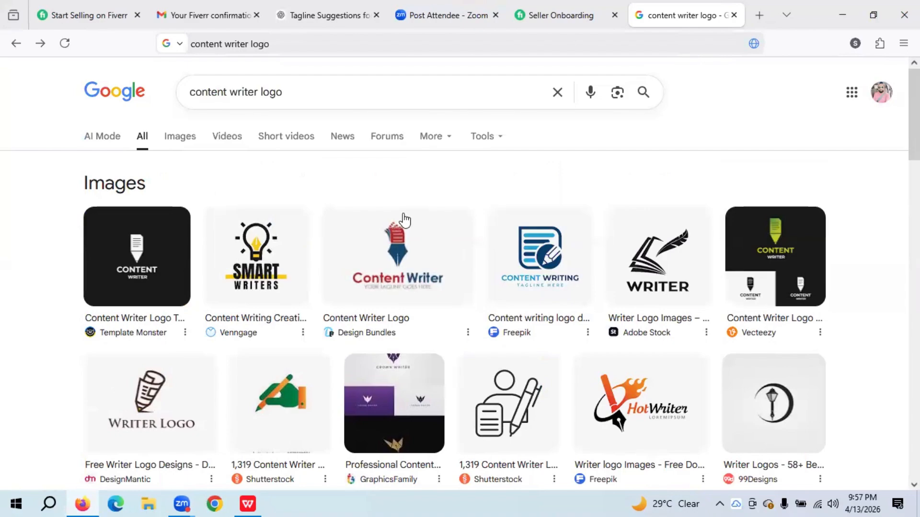
- Save the Design Bundles Content Writer logo to the Desktop as a JPEG named 'sha'
{"action": "left_click", "coordinate": [396, 259]}
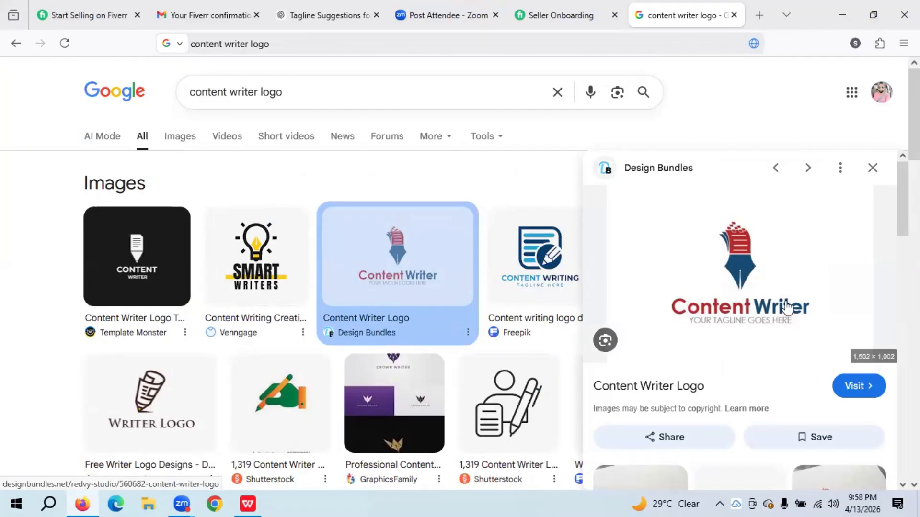
{"action": "right_click", "coordinate": [758, 266]}
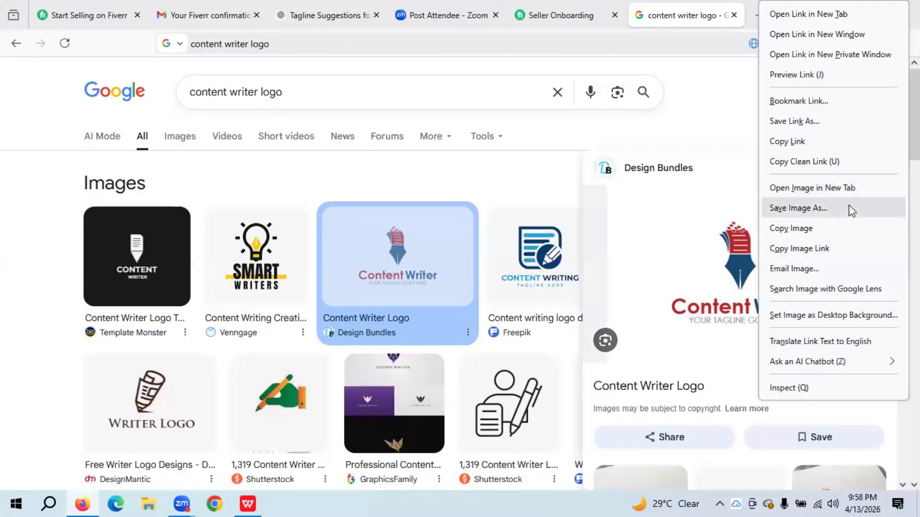
{"action": "left_click", "coordinate": [809, 208]}
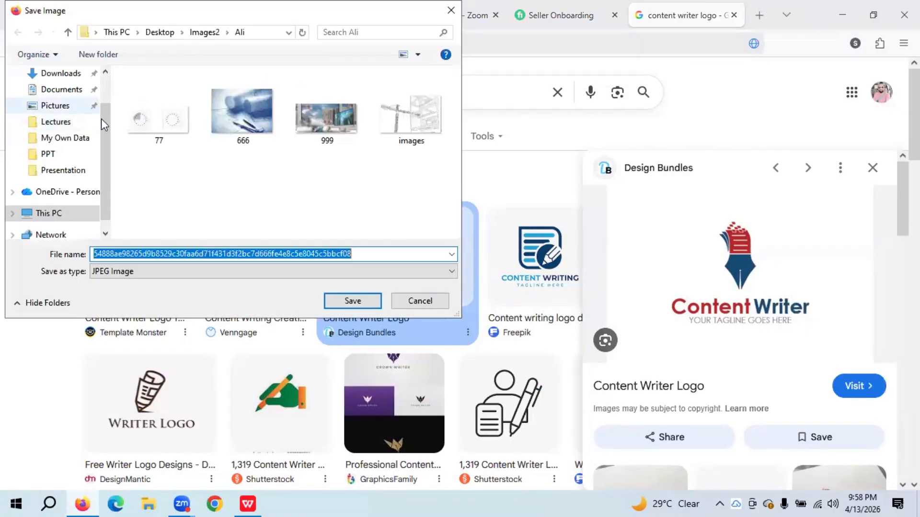
{"action": "scroll", "coordinate": [105, 114], "scroll_direction": "up", "scroll_amount": 2}
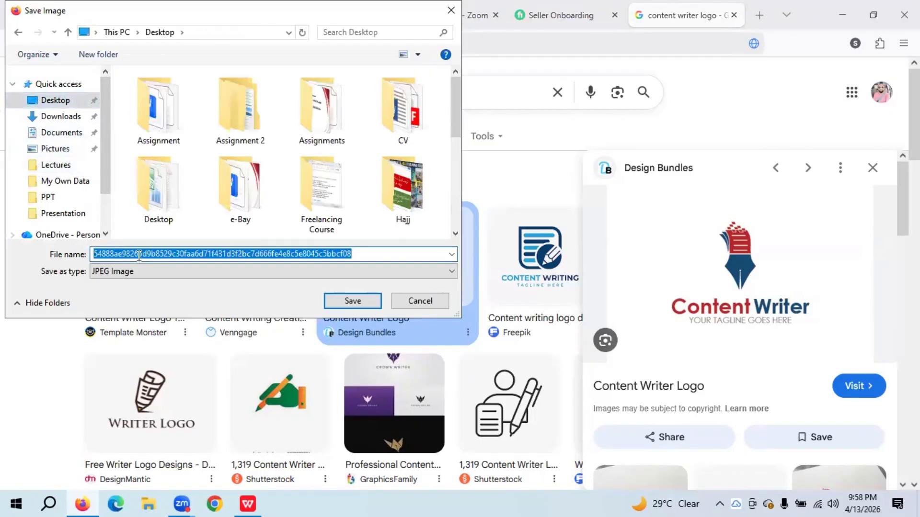
{"action": "type", "text": "shahid"}
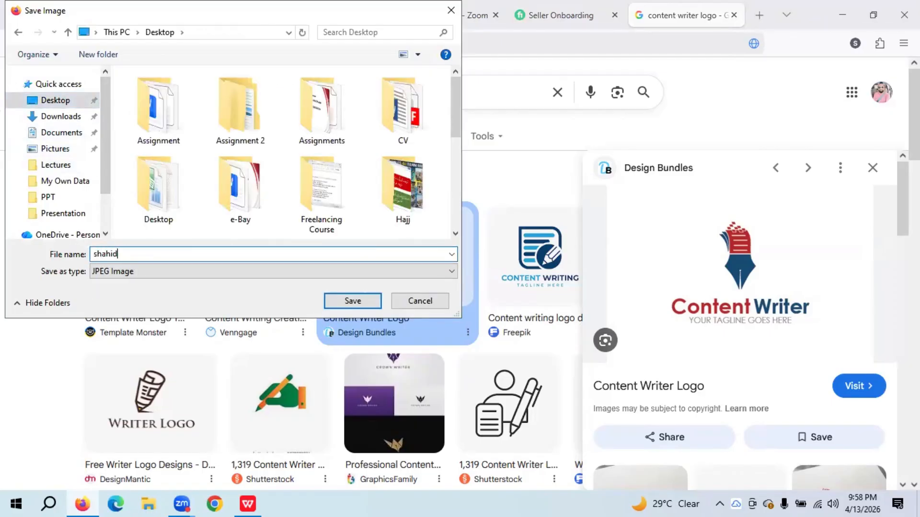
{"action": "left_click", "coordinate": [351, 301]}
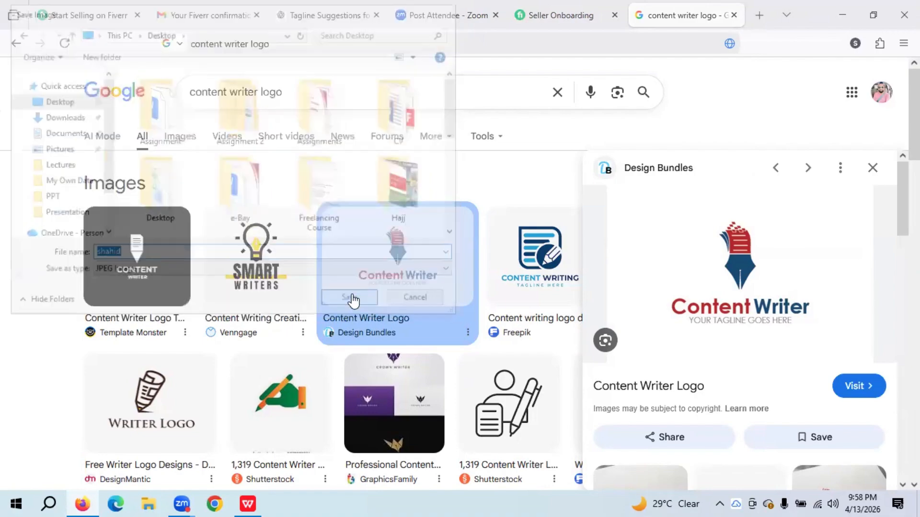
- Get back to the Fiverr Seller Onboarding tab in Firefox
{"action": "left_click", "coordinate": [462, 9]}
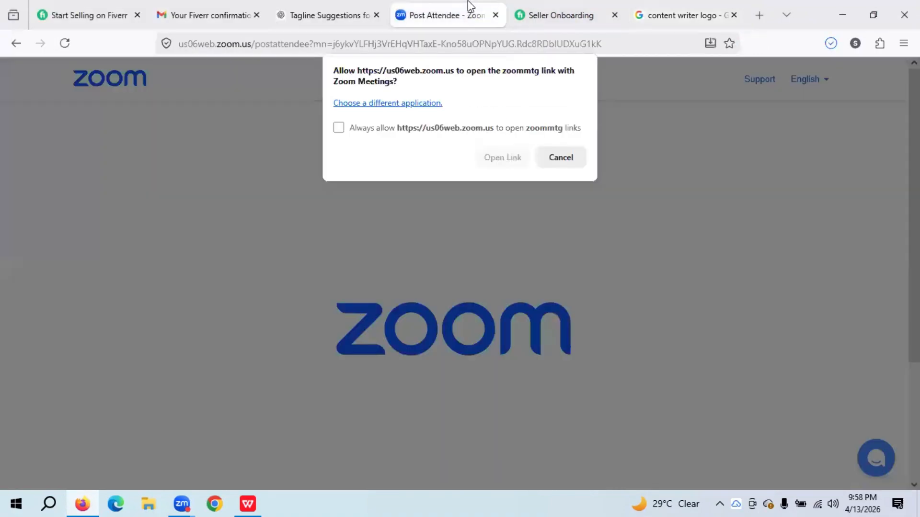
{"action": "left_click", "coordinate": [849, 6]}
{"action": "left_click", "coordinate": [850, 7]}
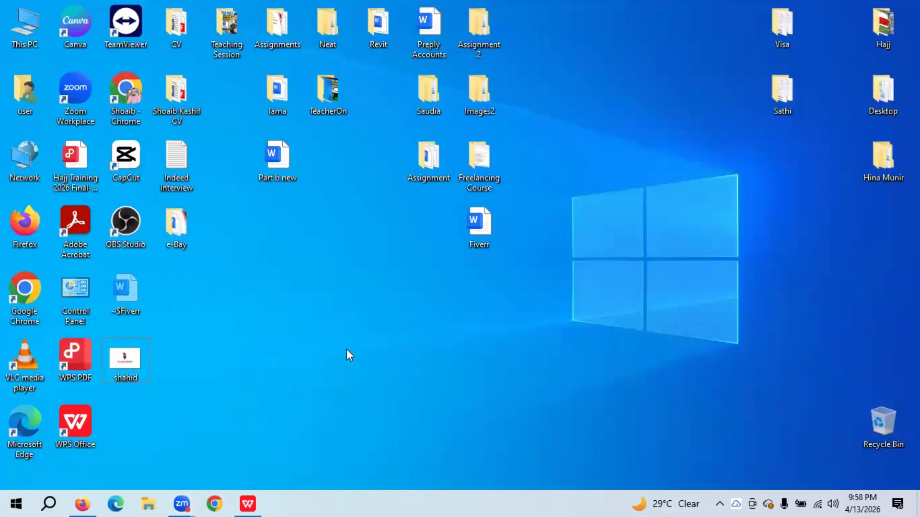
{"action": "left_click", "coordinate": [83, 503]}
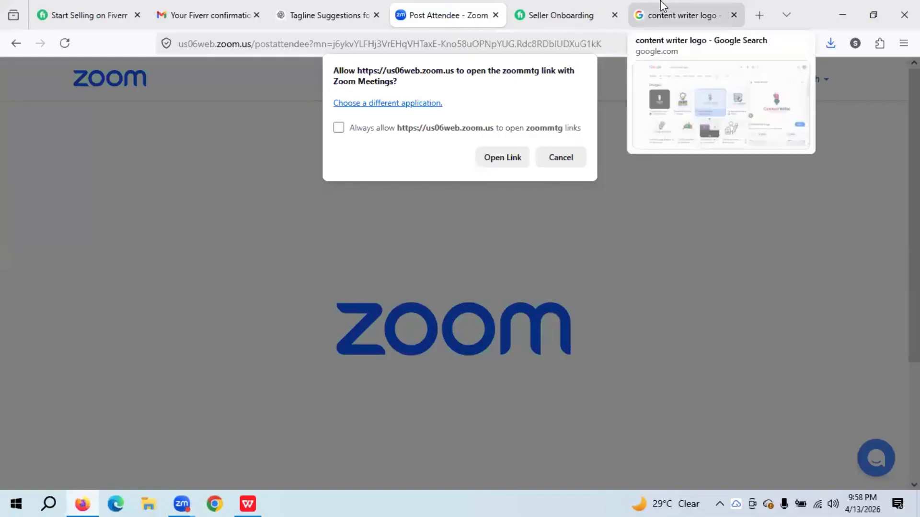
{"action": "left_click", "coordinate": [190, 10]}
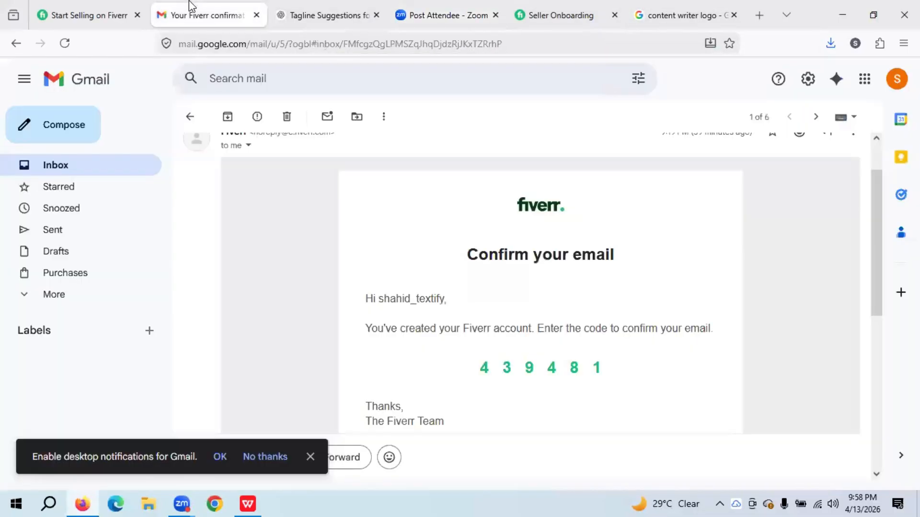
{"action": "left_click", "coordinate": [380, 6]}
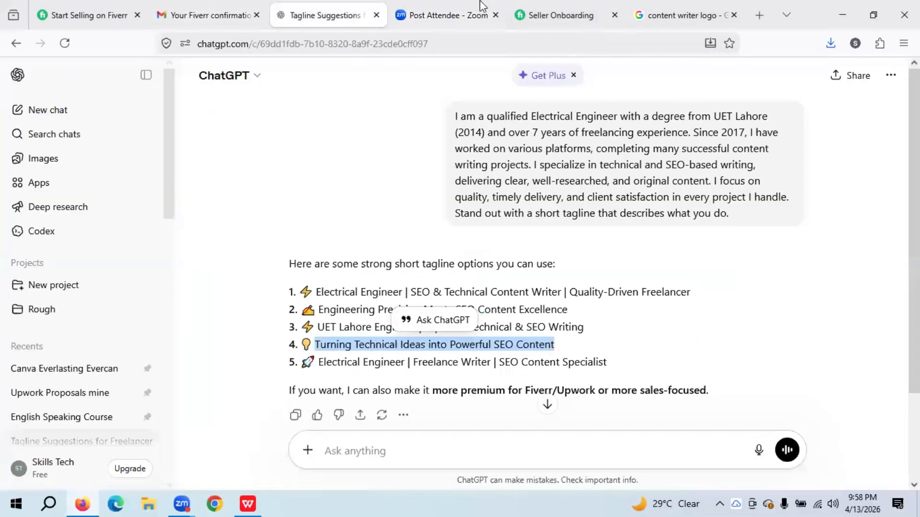
{"action": "left_click", "coordinate": [578, 5]}
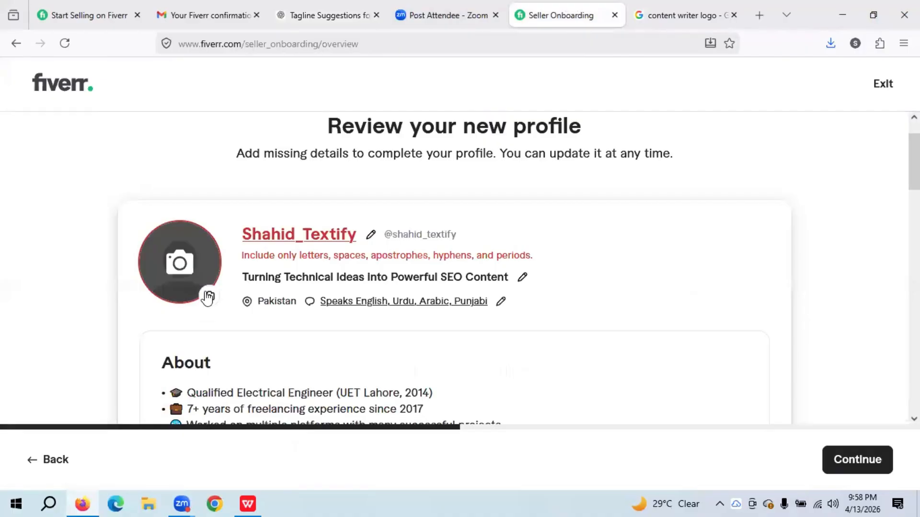
- Upload the saved Content Writer logo from the Desktop as the profile picture
{"action": "left_click", "coordinate": [194, 286]}
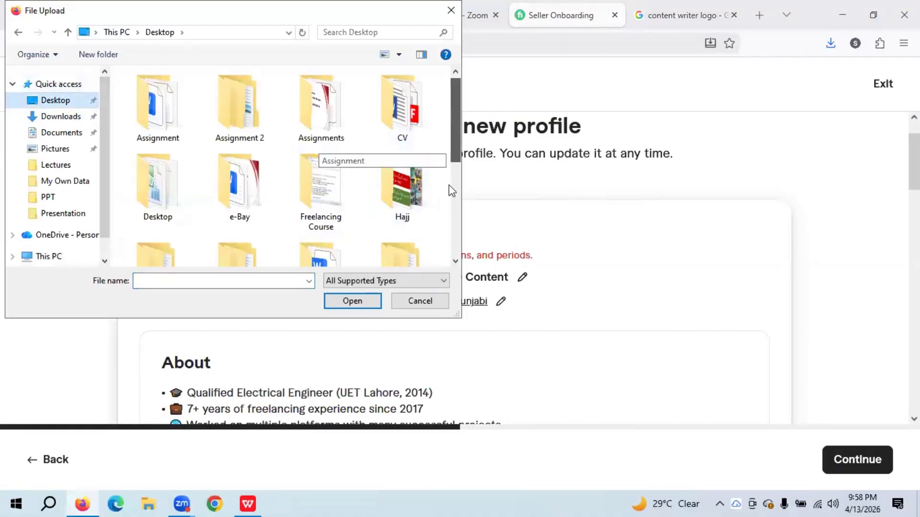
{"action": "scroll", "coordinate": [438, 242], "scroll_direction": "down", "scroll_amount": 4}
{"action": "double_click", "coordinate": [404, 239]}
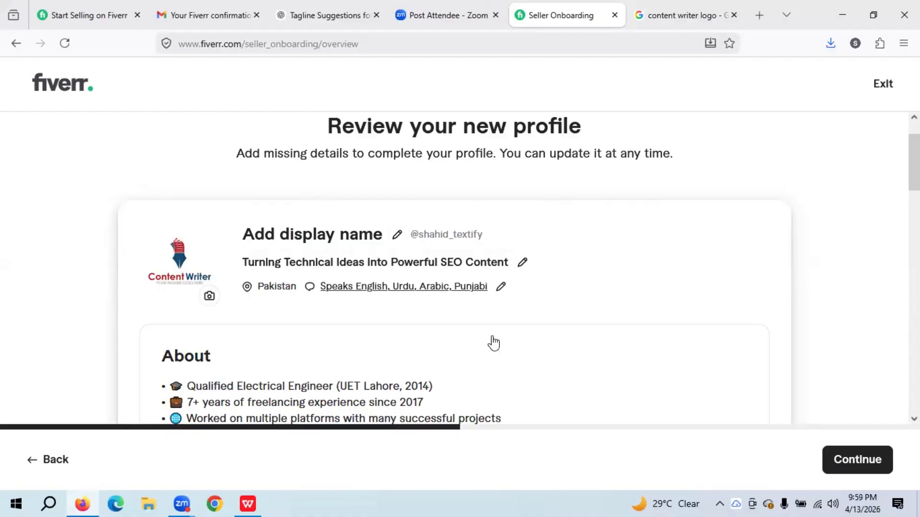
{"action": "scroll", "coordinate": [493, 343], "scroll_direction": "down", "scroll_amount": 15}
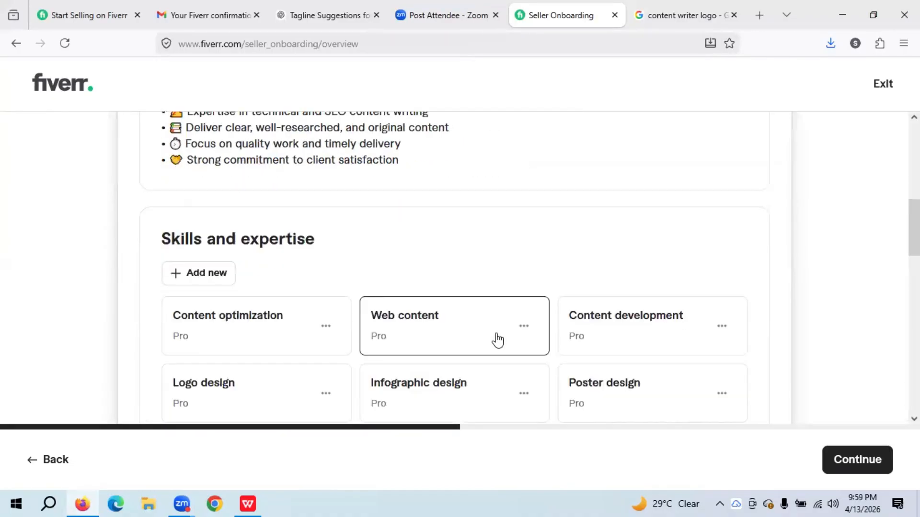
{"action": "left_click", "coordinate": [856, 461]}
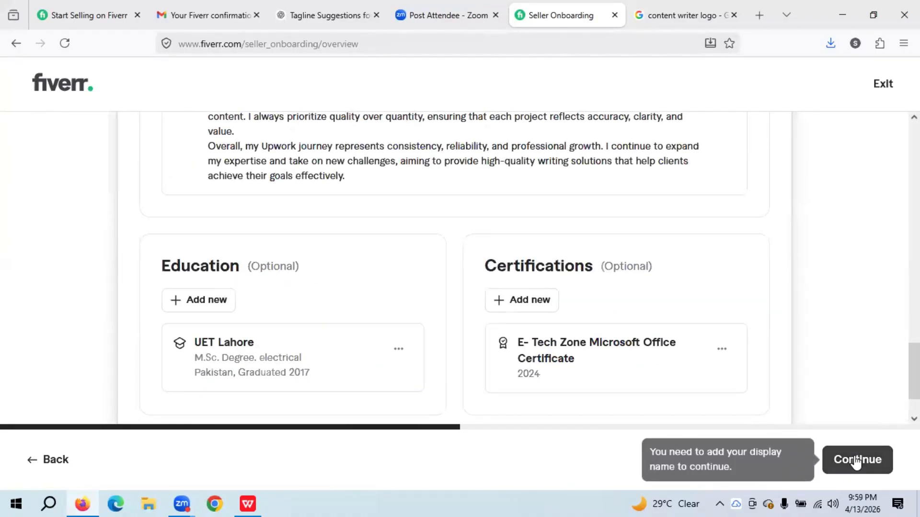
{"action": "scroll", "coordinate": [835, 402], "scroll_direction": "up", "scroll_amount": 3}
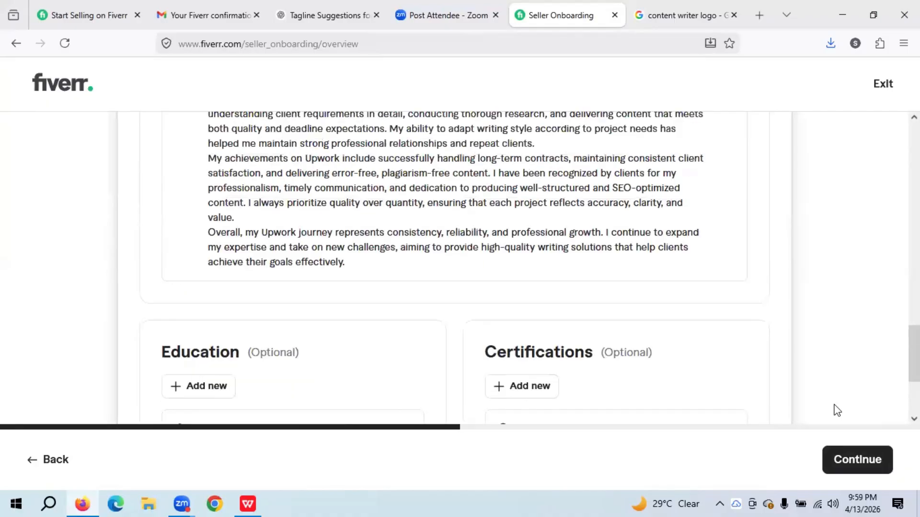
{"action": "left_click", "coordinate": [845, 464]}
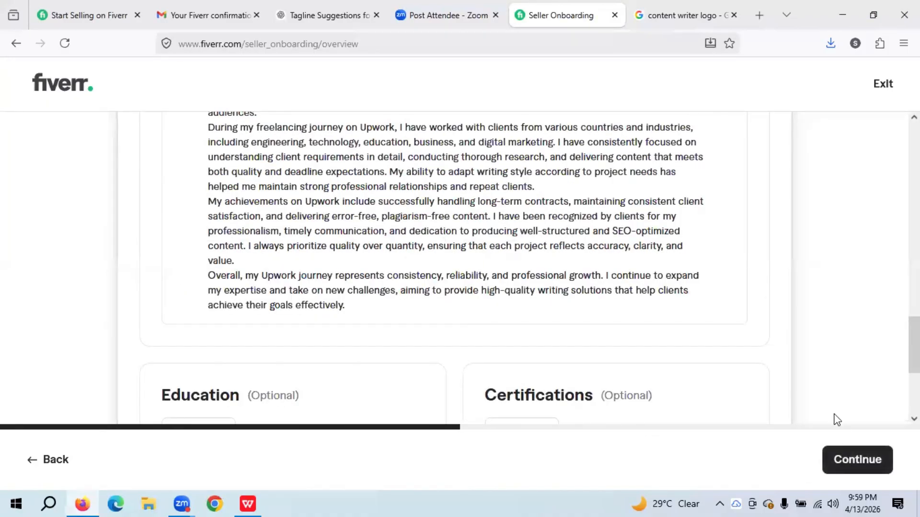
{"action": "left_click", "coordinate": [840, 467]}
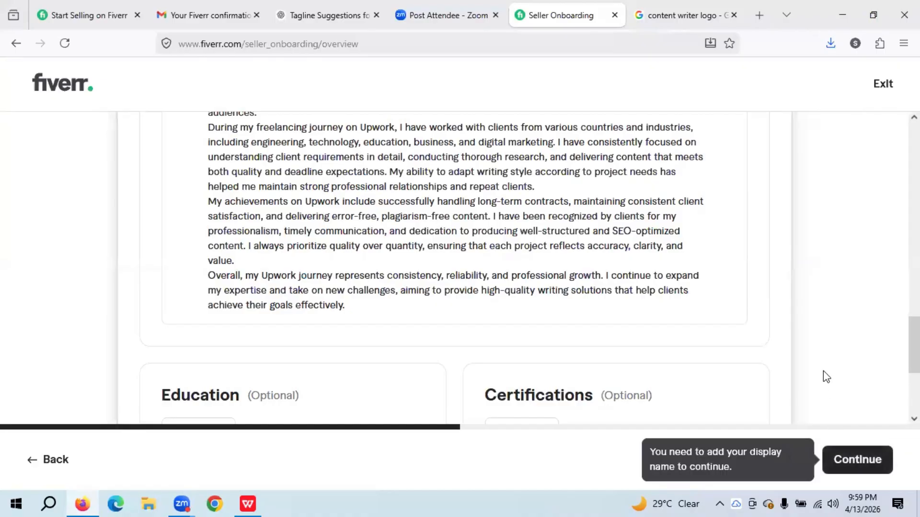
{"action": "scroll", "coordinate": [824, 372], "scroll_direction": "up", "scroll_amount": 5}
{"action": "scroll", "coordinate": [824, 372], "scroll_direction": "up", "scroll_amount": 10}
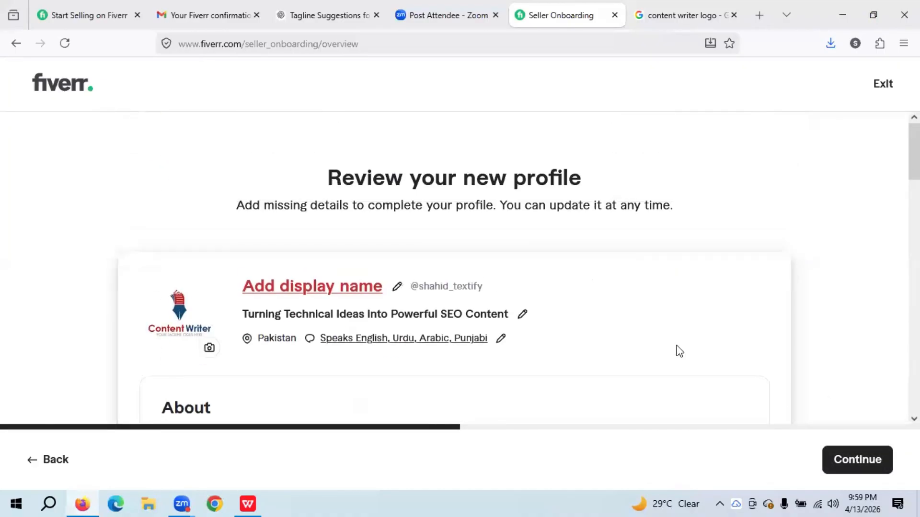
- Enter a display name containing an underscore and try to Continue; it's rejected as invalid
{"action": "left_click", "coordinate": [365, 289]}
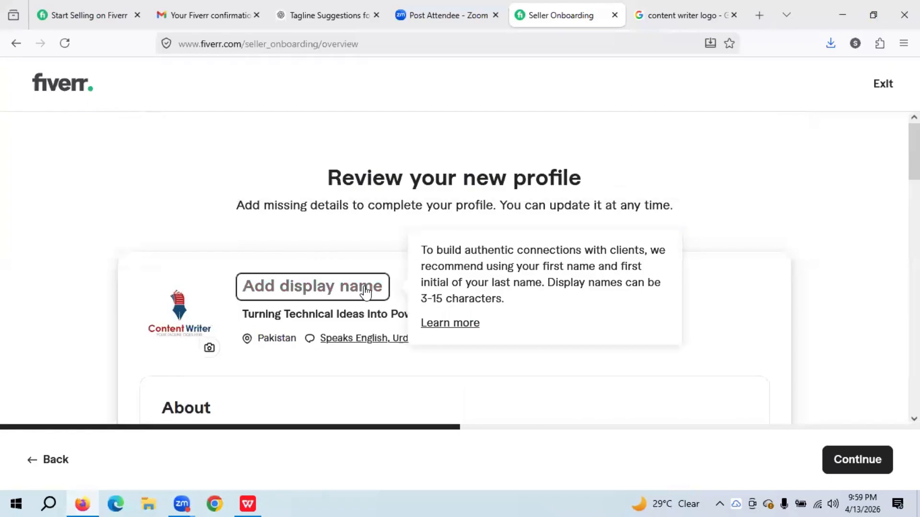
{"action": "type", "text": "S"}
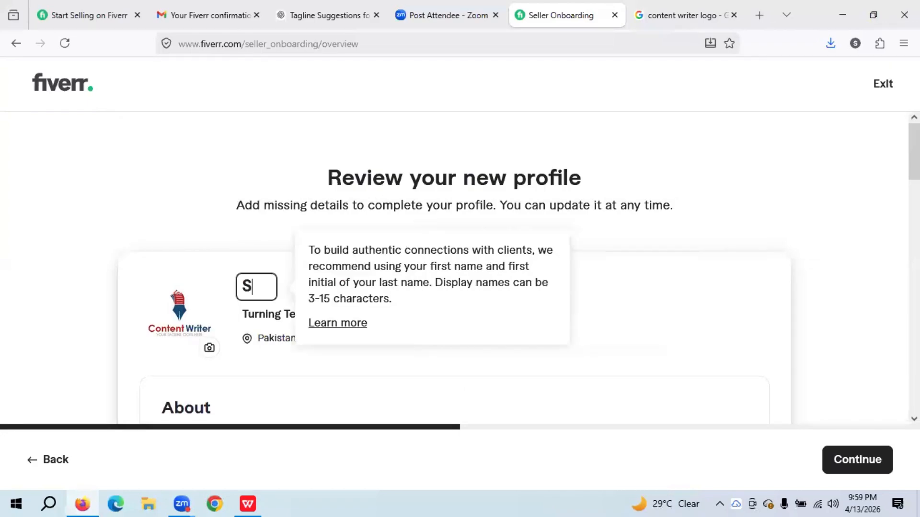
{"action": "type", "text": "hahid"}
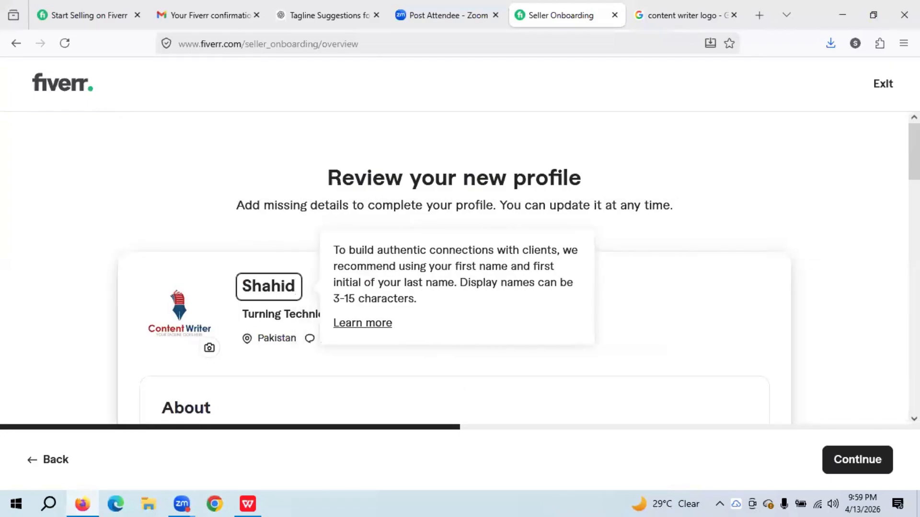
{"action": "type", "text": "_"}
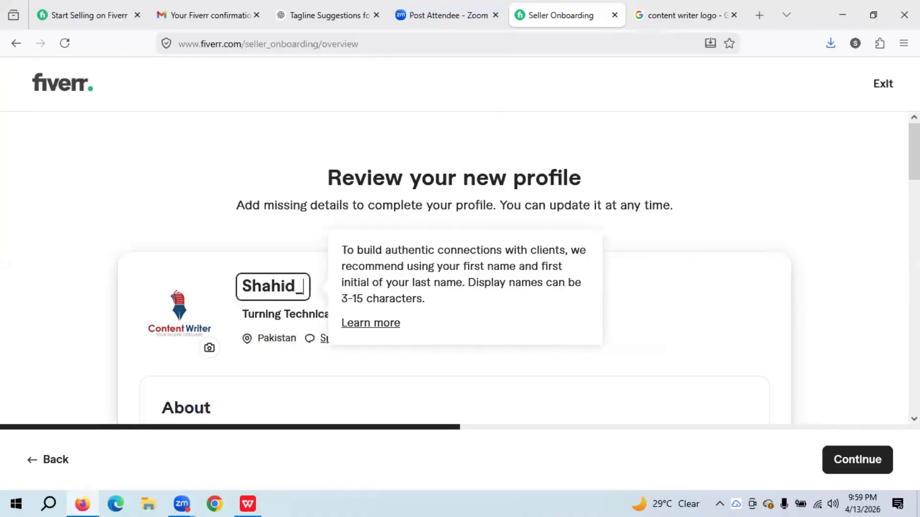
{"action": "type", "text": "Tex"}
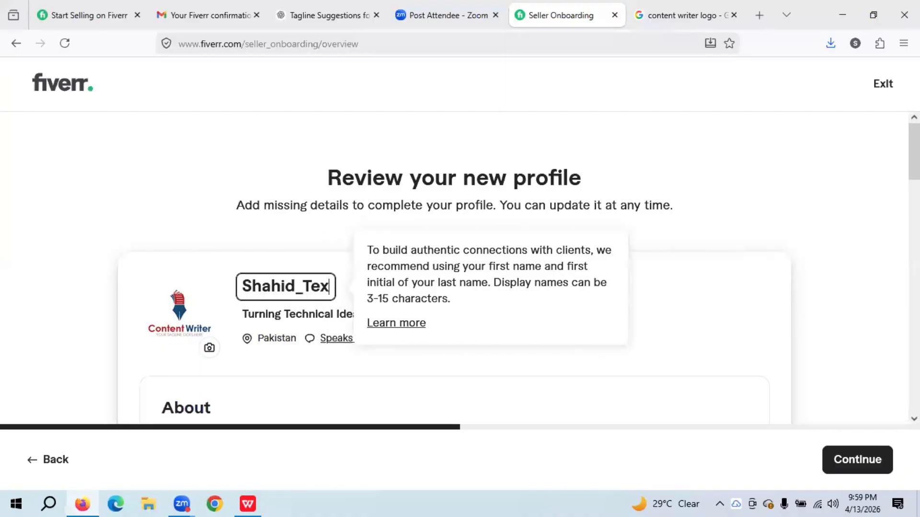
{"action": "type", "text": "tify"}
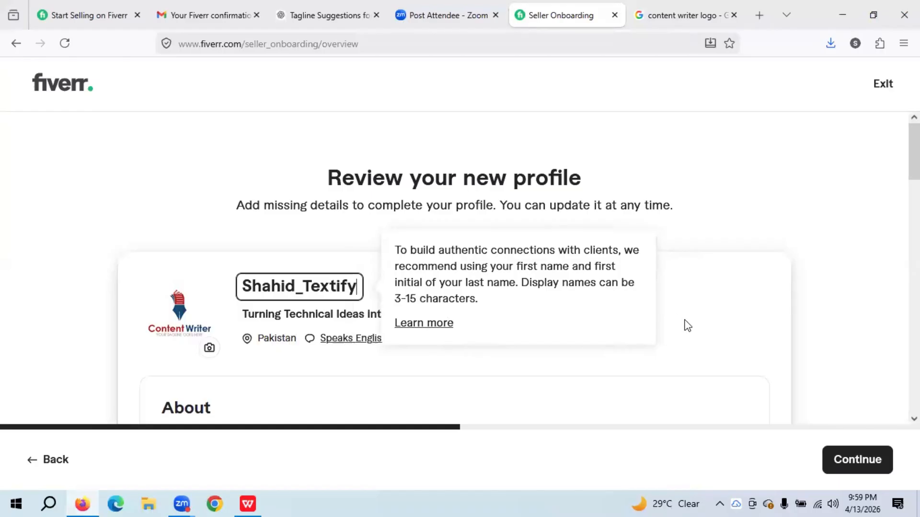
{"action": "left_click", "coordinate": [746, 337]}
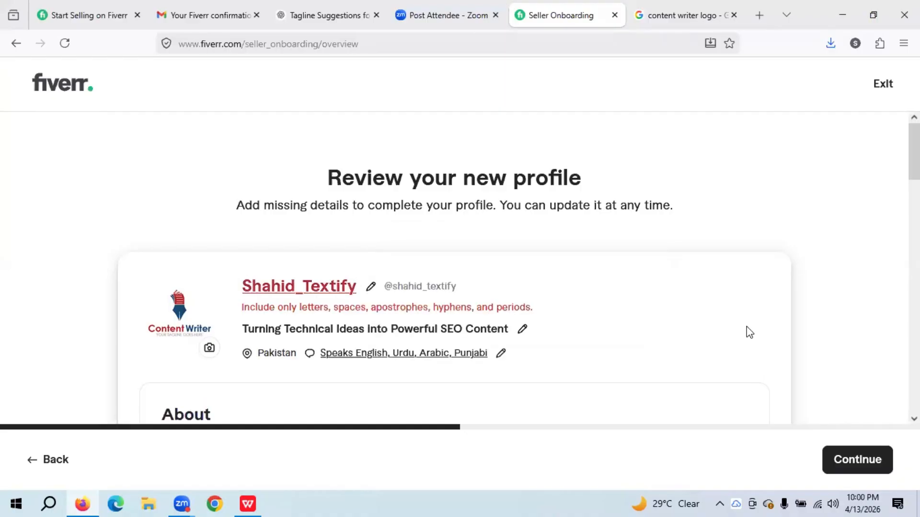
{"action": "scroll", "coordinate": [746, 339], "scroll_direction": "down", "scroll_amount": 15}
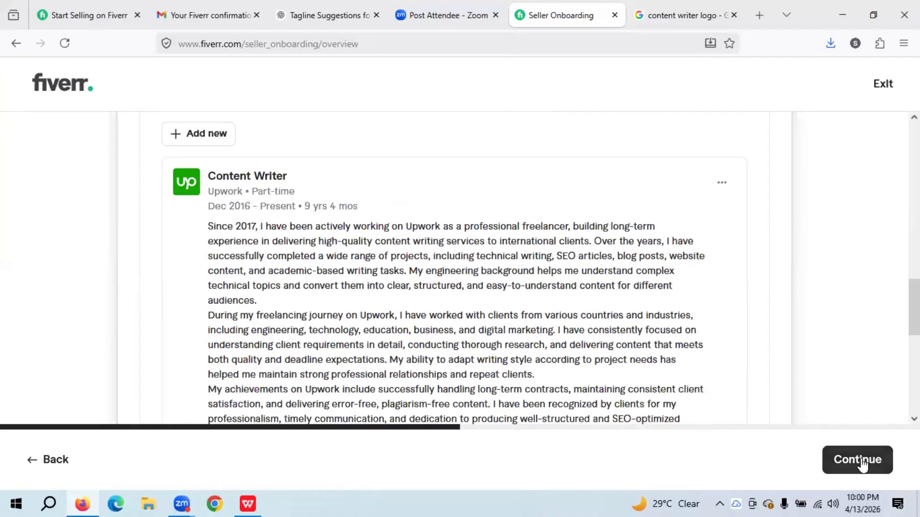
{"action": "left_click", "coordinate": [861, 461]}
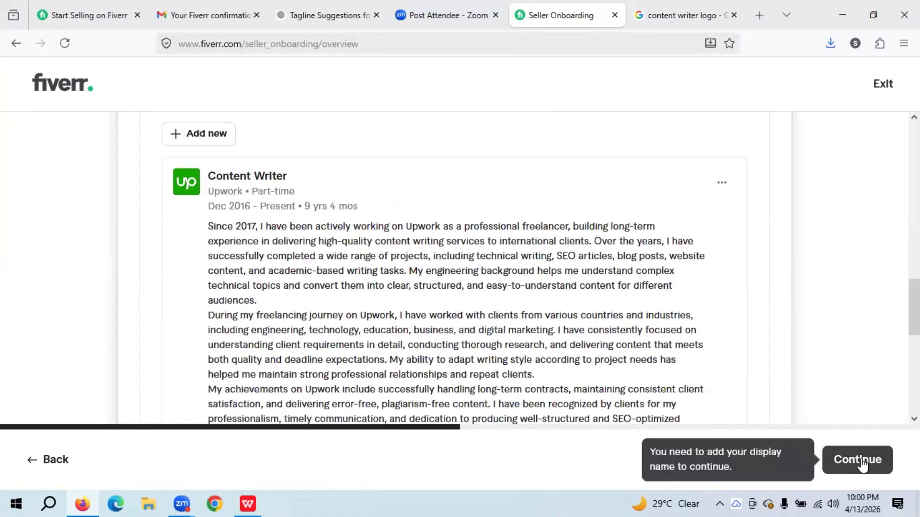
{"action": "scroll", "coordinate": [708, 378], "scroll_direction": "up", "scroll_amount": 15}
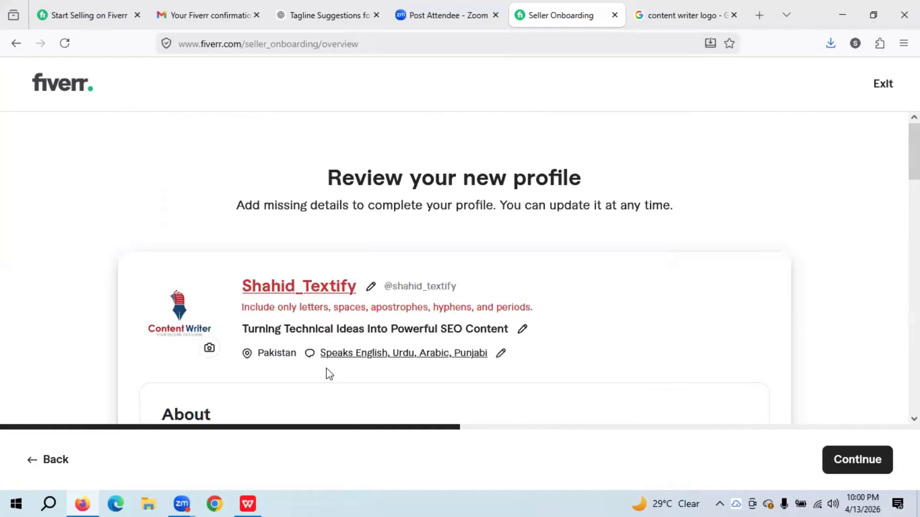
- Replace the display name with the seller's first name and last initial
{"action": "left_click", "coordinate": [371, 286]}
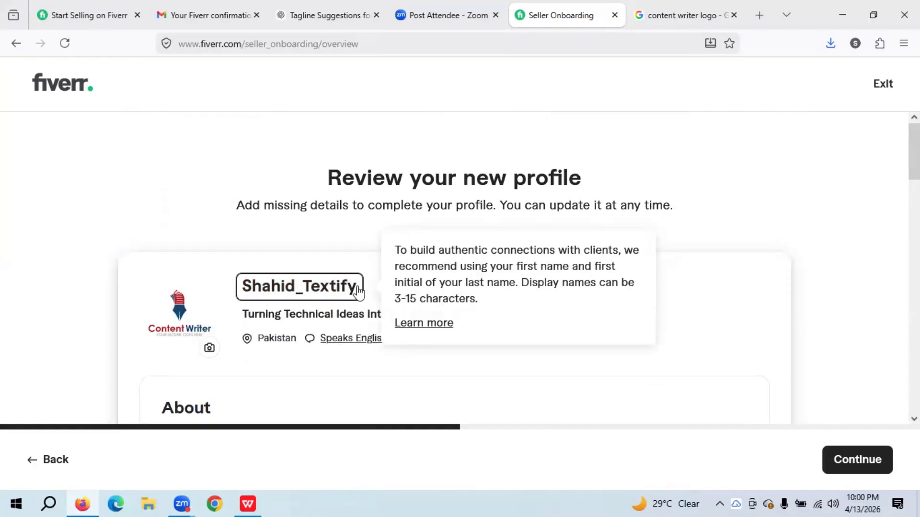
{"action": "key", "text": "BackSpace"}
{"action": "key", "text": "BackSpace"}
{"action": "key", "text": "BackSpace"}
{"action": "key", "text": "BackSpace"}
{"action": "key", "text": "BackSpace"}
{"action": "key", "text": "BackSpace"}
{"action": "key", "text": "BackSpace"}
{"action": "key", "text": "BackSpace"}
{"action": "key", "text": "BackSpace"}
{"action": "key", "text": "BackSpace"}
{"action": "key", "text": "BackSpace"}
{"action": "key", "text": "BackSpace"}
{"action": "key", "text": "BackSpace"}
{"action": "key", "text": "BackSpace"}
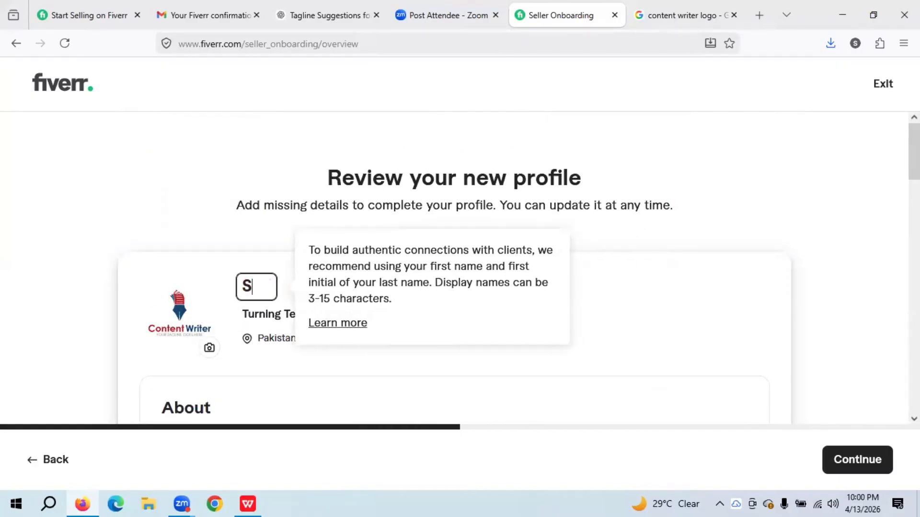
{"action": "type", "text": "Shah"}
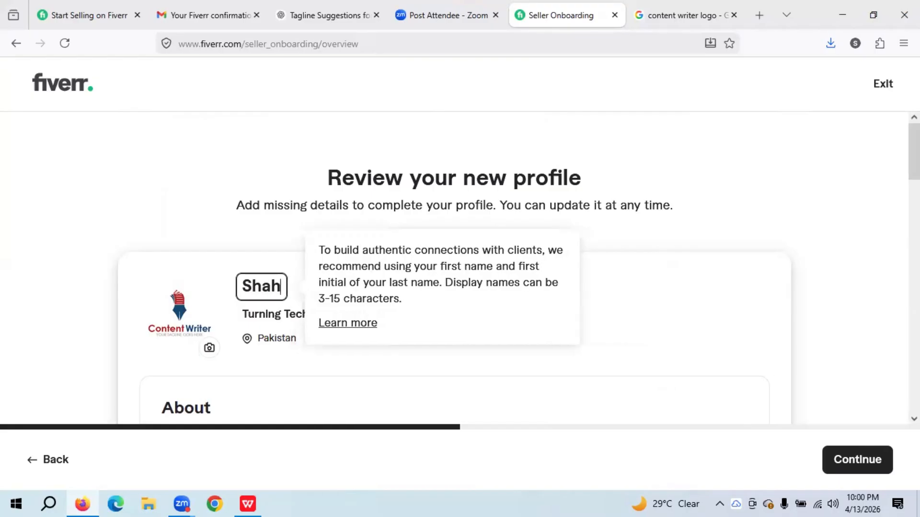
{"action": "type", "text": "id R"}
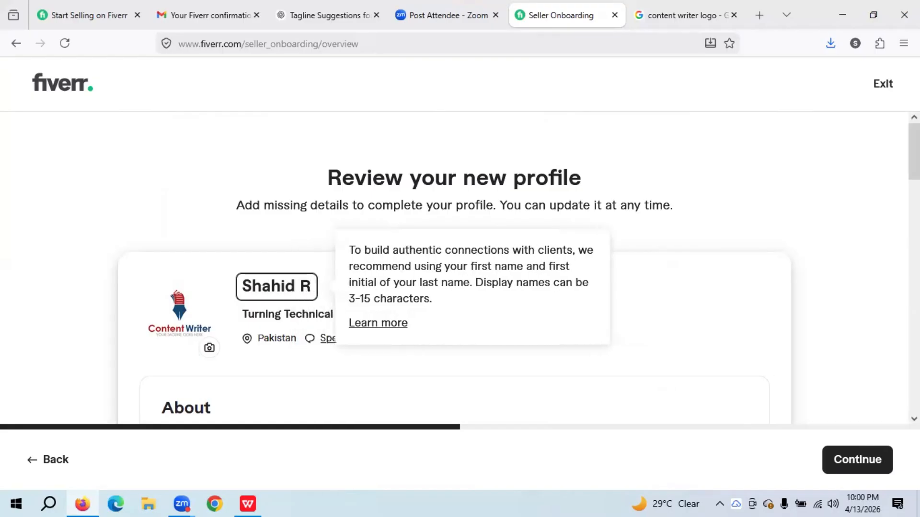
{"action": "scroll", "coordinate": [863, 368], "scroll_direction": "down", "scroll_amount": 10}
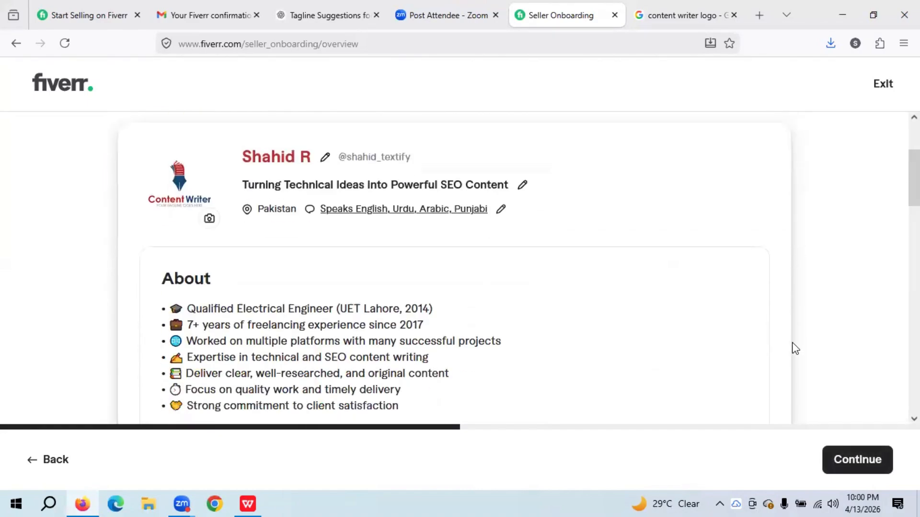
- Confirm the profile and answer 'No – I work independently' to the team question
{"action": "left_click", "coordinate": [857, 467]}
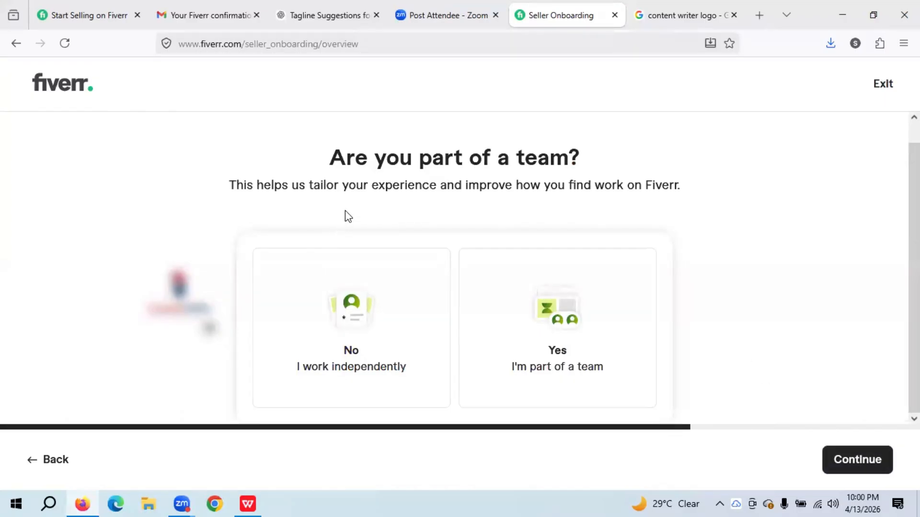
{"action": "scroll", "coordinate": [345, 213], "scroll_direction": "up", "scroll_amount": 1}
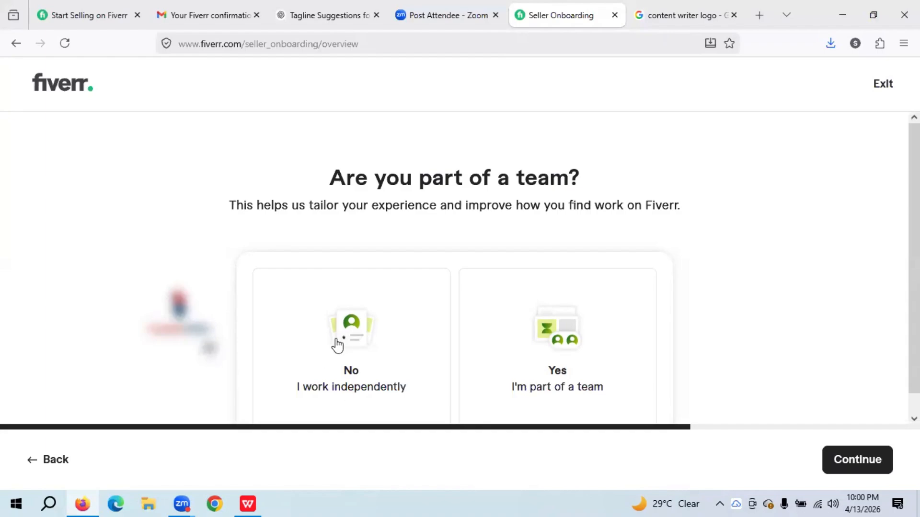
{"action": "scroll", "coordinate": [355, 349], "scroll_direction": "down", "scroll_amount": 1}
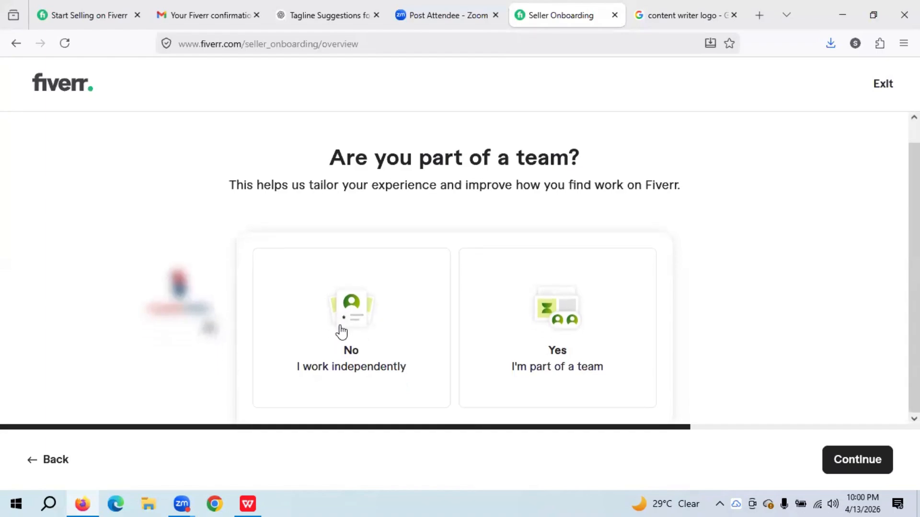
{"action": "left_click", "coordinate": [341, 330]}
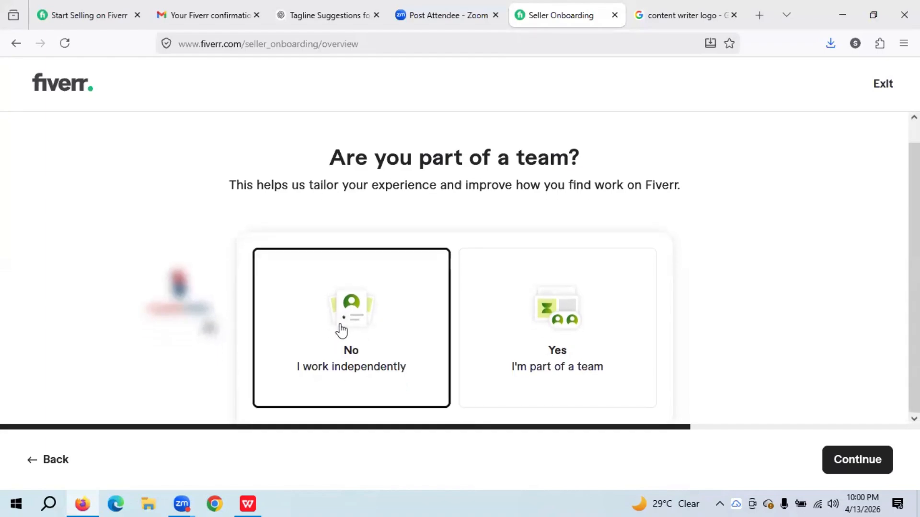
{"action": "left_click", "coordinate": [866, 466]}
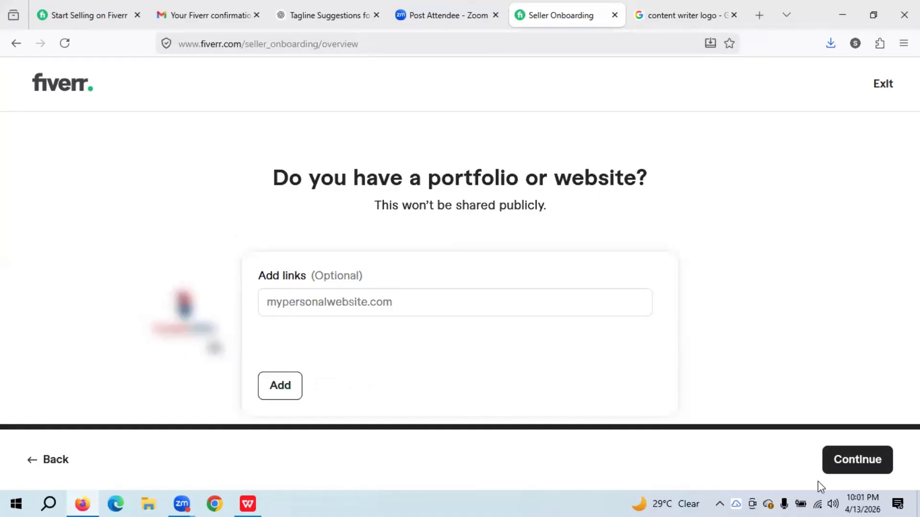
- Skip portfolio links and decline the Seller Plus Kickstart offer
{"action": "left_click", "coordinate": [844, 467]}
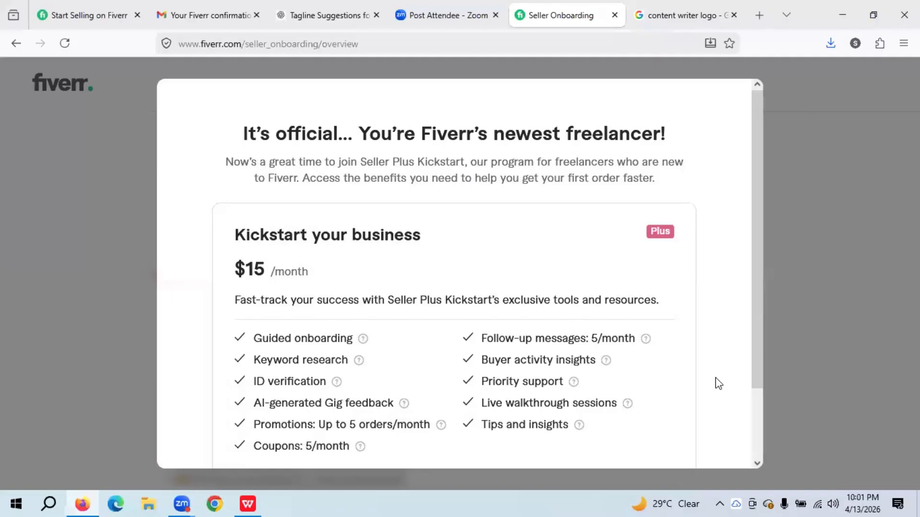
{"action": "left_click_drag", "start_coordinate": [753, 358], "coordinate": [755, 425]}
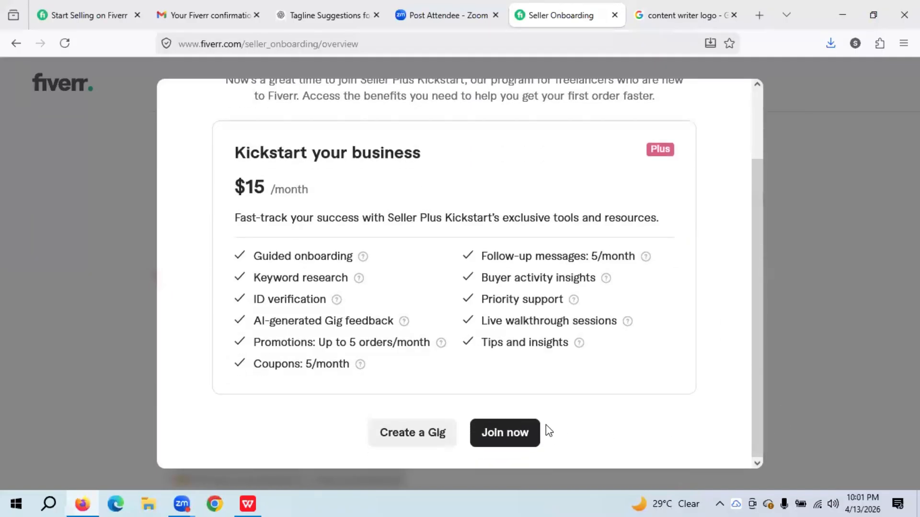
{"action": "scroll", "coordinate": [554, 379], "scroll_direction": "up", "scroll_amount": 2}
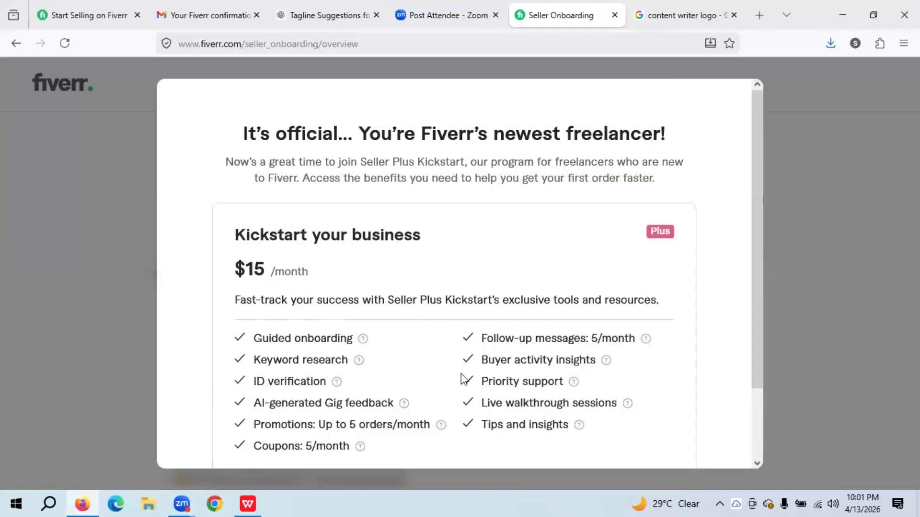
{"action": "scroll", "coordinate": [459, 383], "scroll_direction": "down", "scroll_amount": 2}
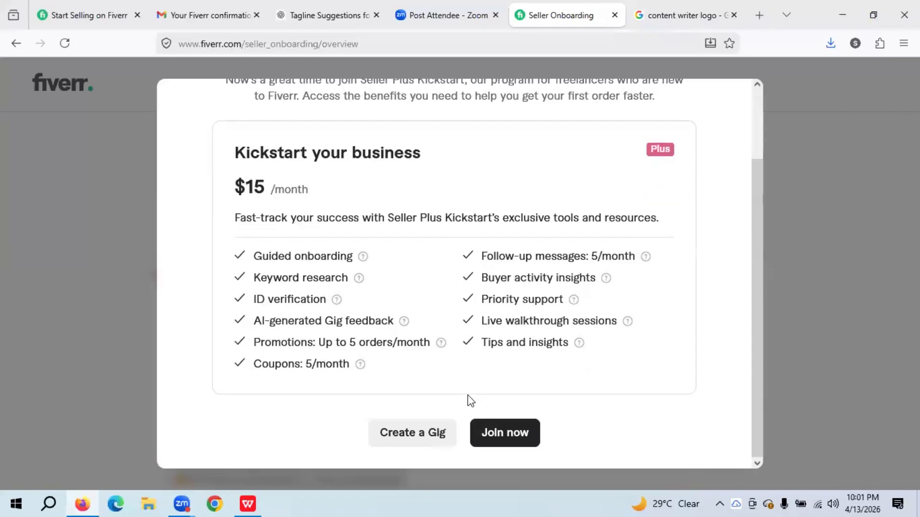
{"action": "left_click", "coordinate": [422, 443]}
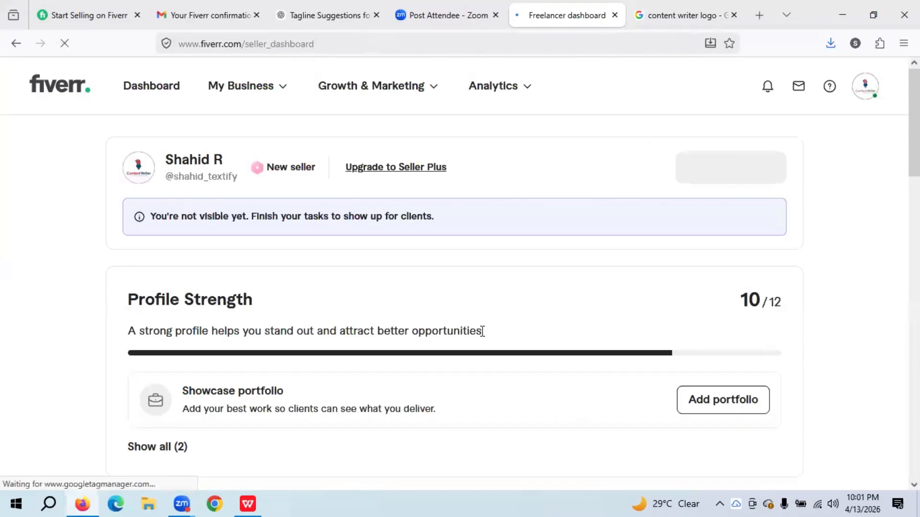
- Review the freelancer dashboard at 10/12 profile strength and check the account menu
{"action": "scroll", "coordinate": [481, 336], "scroll_direction": "down", "scroll_amount": 6}
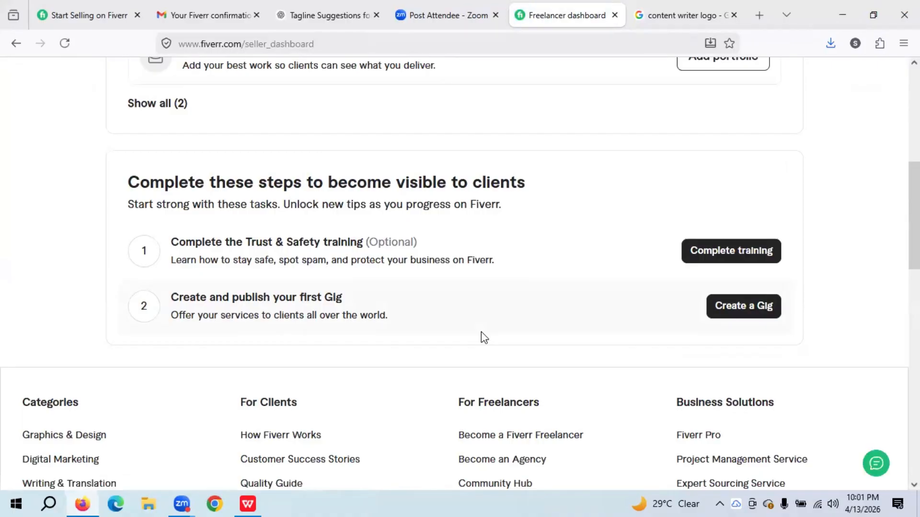
{"action": "scroll", "coordinate": [482, 332], "scroll_direction": "up", "scroll_amount": 7}
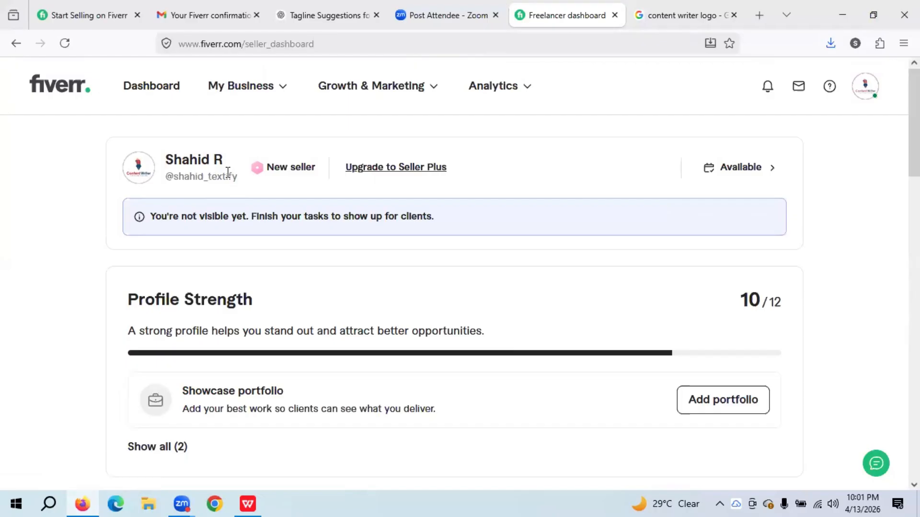
{"action": "left_click_drag", "start_coordinate": [238, 186], "coordinate": [175, 185]}
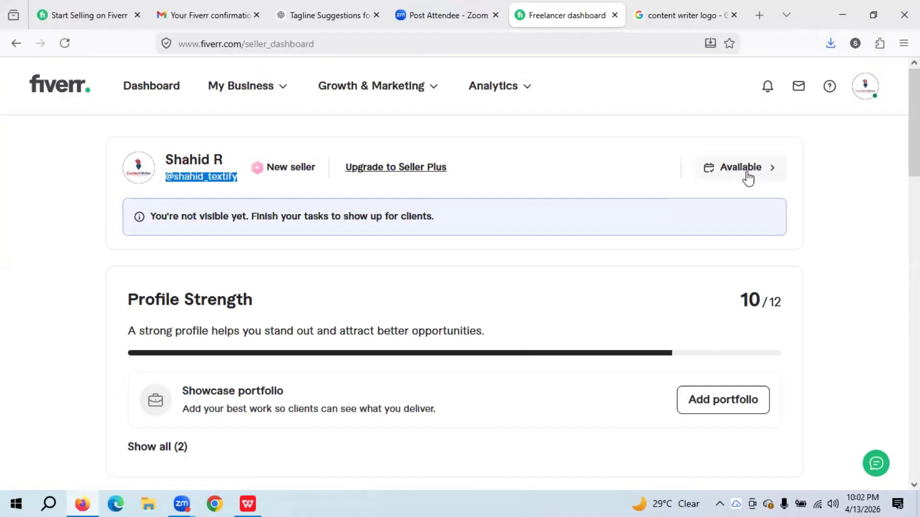
{"action": "scroll", "coordinate": [605, 410], "scroll_direction": "down", "scroll_amount": 6}
{"action": "scroll", "coordinate": [605, 410], "scroll_direction": "up", "scroll_amount": 1}
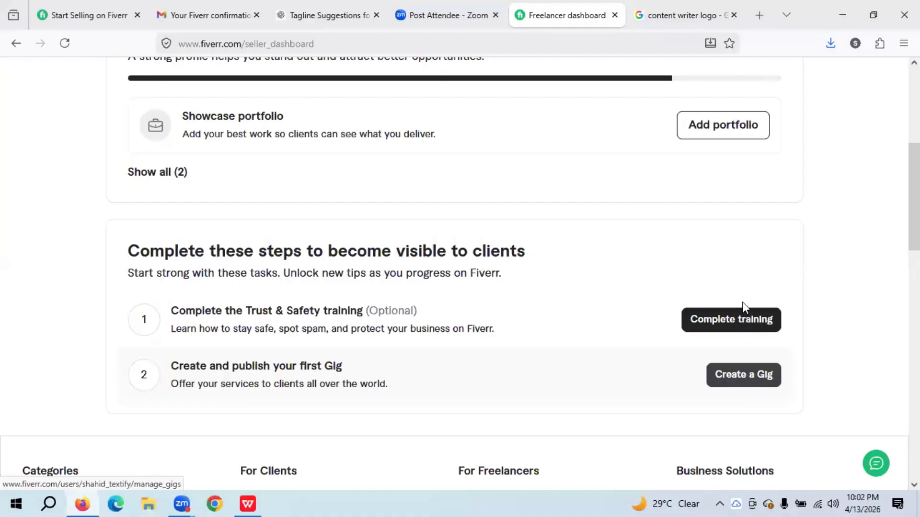
{"action": "scroll", "coordinate": [723, 332], "scroll_direction": "up", "scroll_amount": 4}
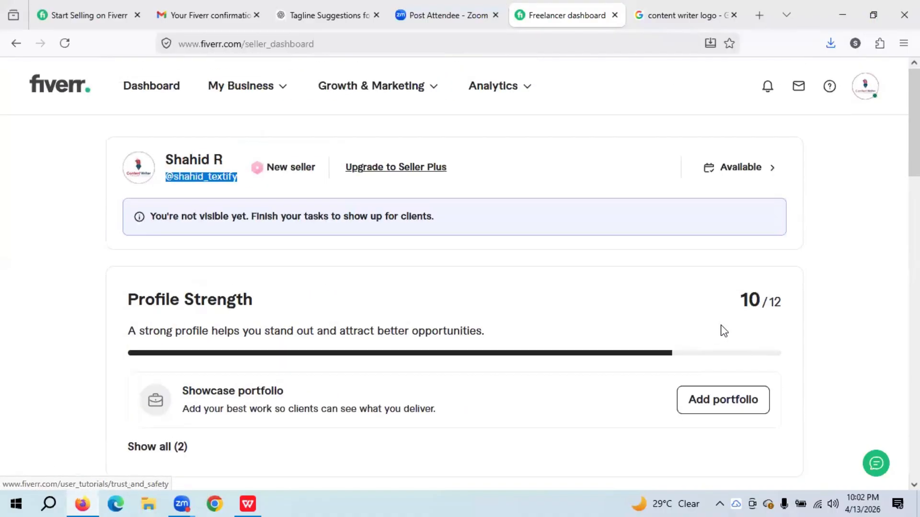
{"action": "scroll", "coordinate": [722, 332], "scroll_direction": "down", "scroll_amount": 1}
{"action": "scroll", "coordinate": [722, 331], "scroll_direction": "up", "scroll_amount": 1}
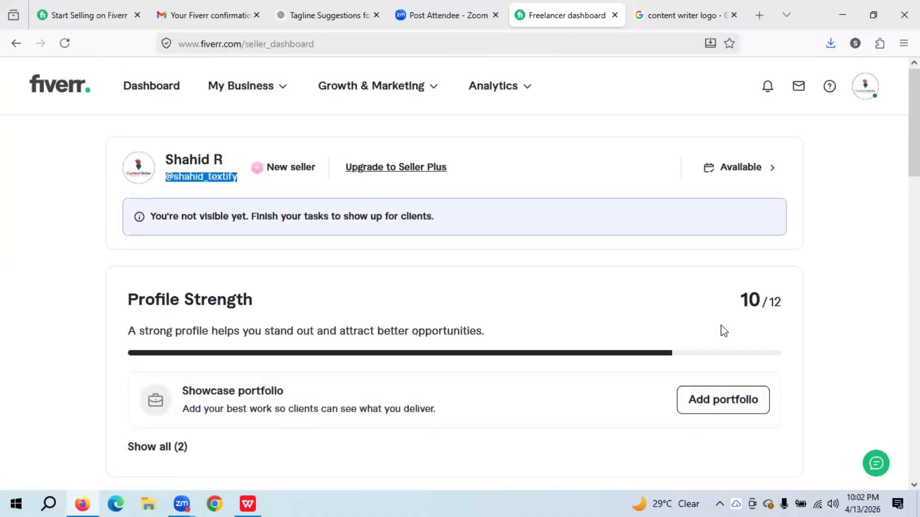
{"action": "scroll", "coordinate": [723, 331], "scroll_direction": "down", "scroll_amount": 1}
{"action": "scroll", "coordinate": [722, 332], "scroll_direction": "up", "scroll_amount": 1}
{"action": "left_click", "coordinate": [873, 154]}
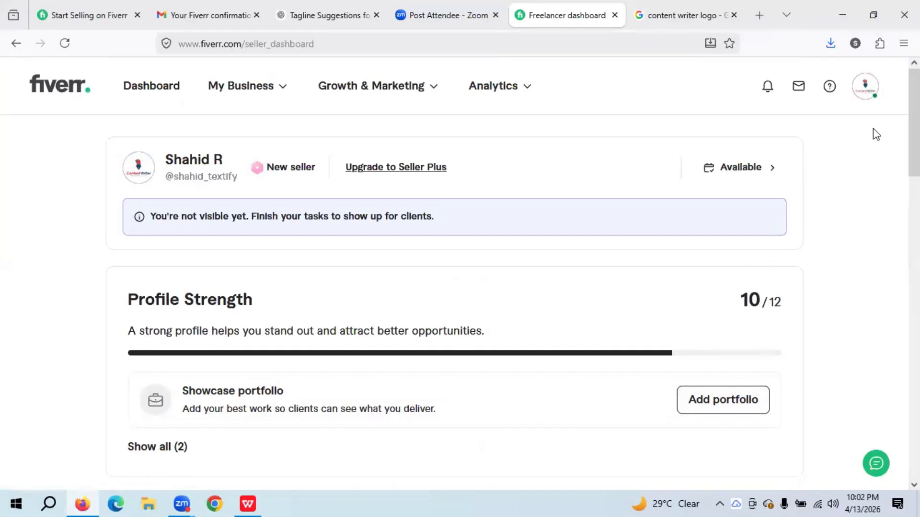
{"action": "left_click", "coordinate": [861, 87]}
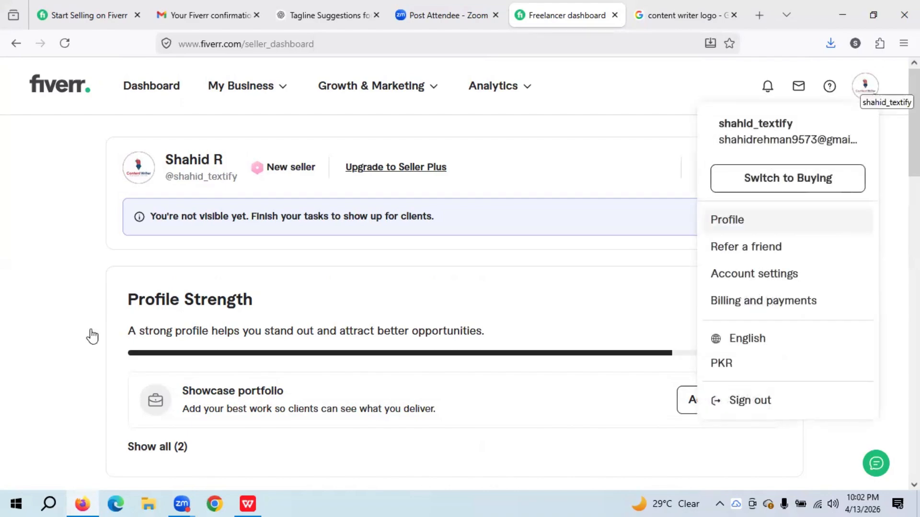
{"action": "left_click", "coordinate": [41, 317]}
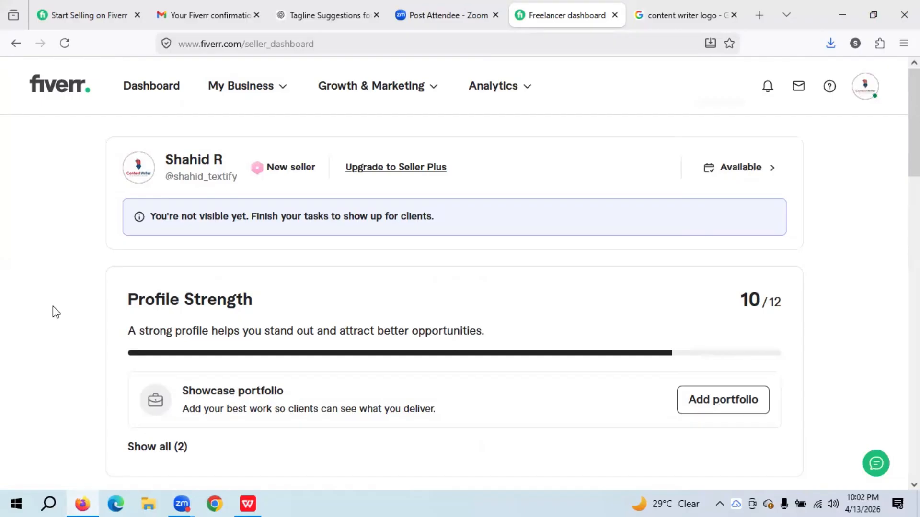